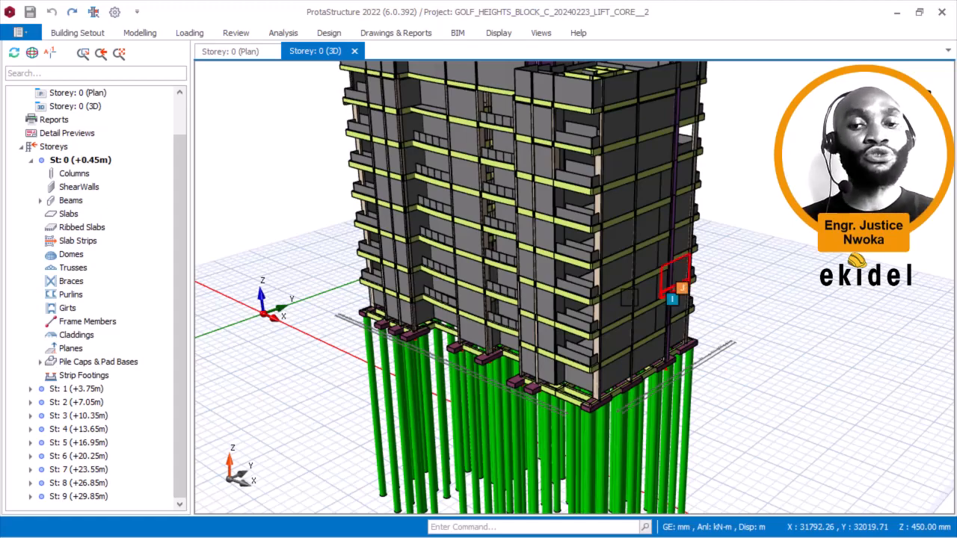
Step: Examine the multi-storey building's front and right faces, roof level, pile caps and piles in the 3D model
middle_click_drag(676, 283, 604, 280)
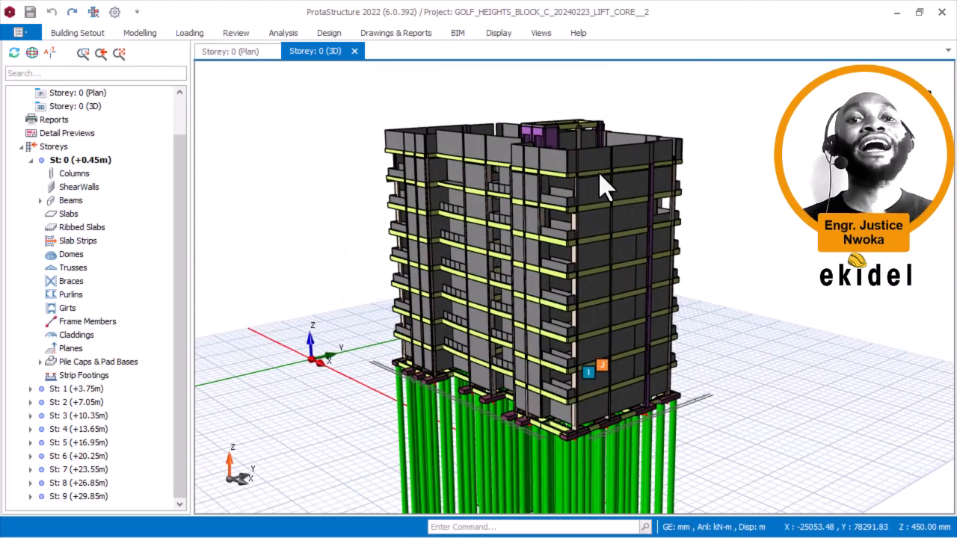
middle_click_drag(594, 179, 598, 213)
scroll(598, 213, "up", 5)
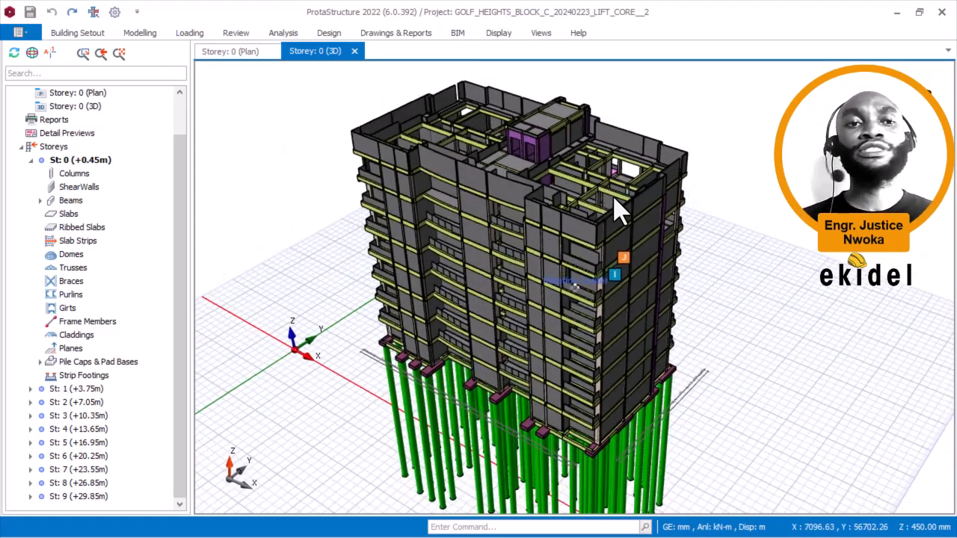
scroll(564, 185, "up", 2)
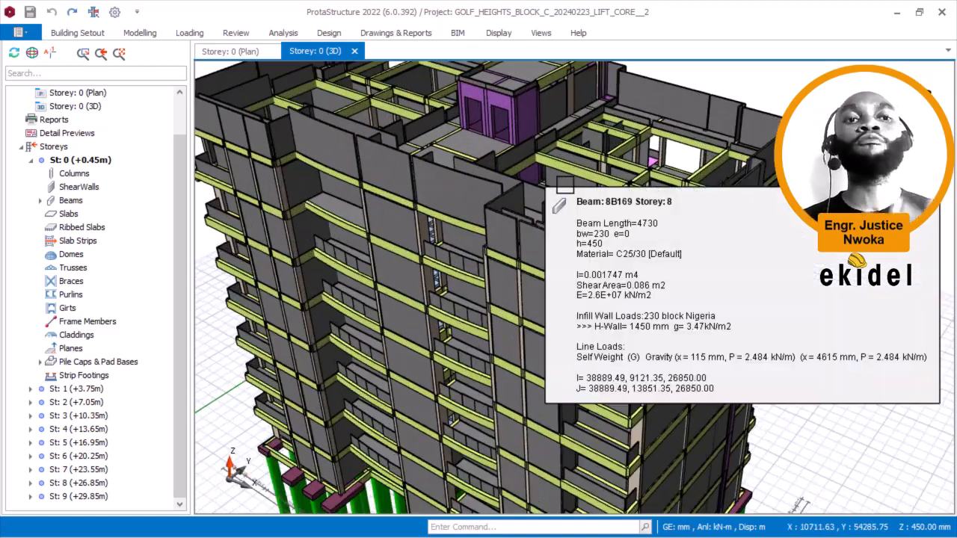
scroll(566, 184, "down", 3)
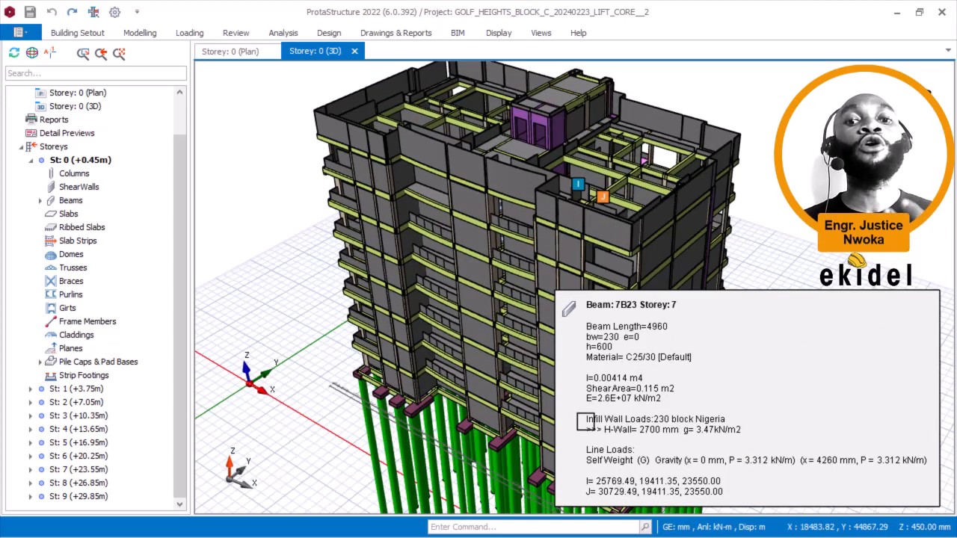
middle_click_drag(576, 391, 569, 261)
middle_click_drag(557, 355, 658, 367)
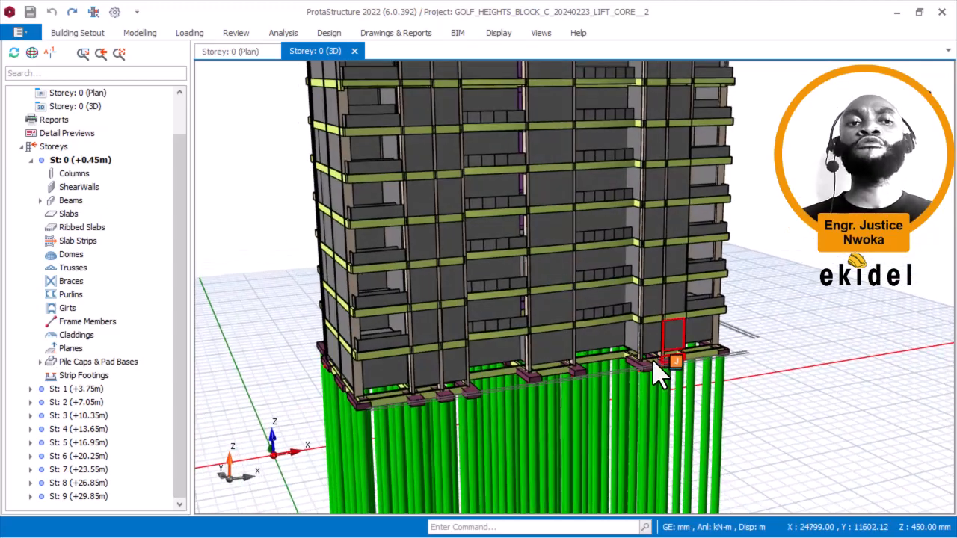
mouse_move(658, 367)
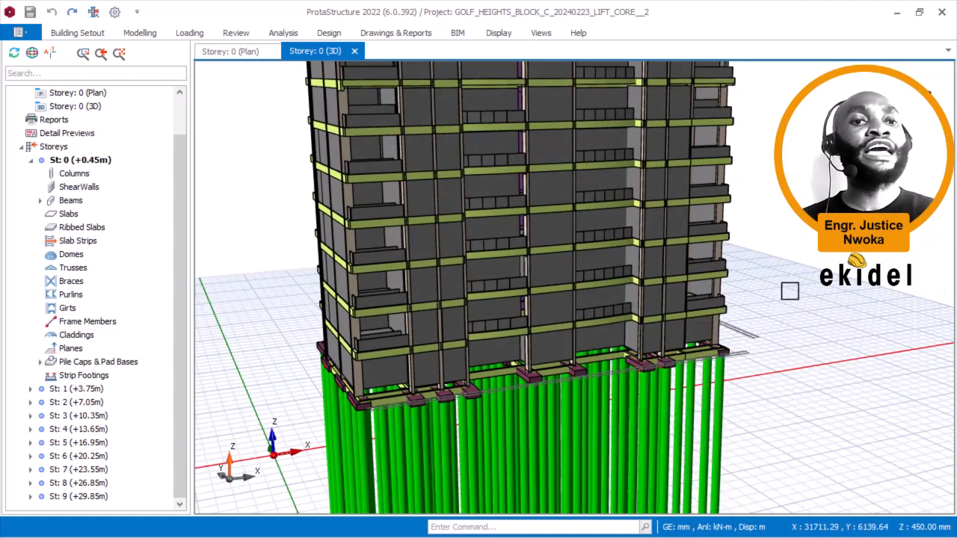
middle_click_drag(788, 293, 666, 295)
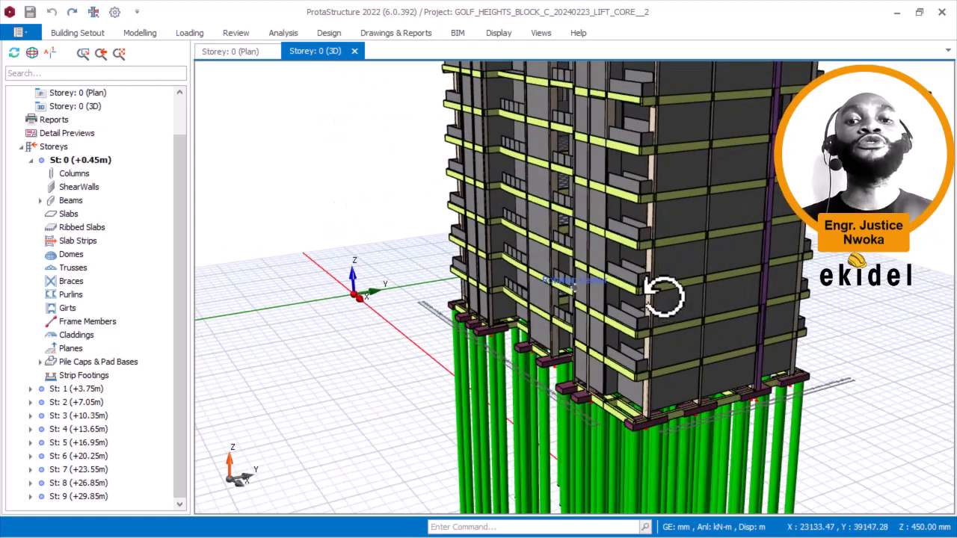
middle_click_drag(593, 290, 508, 294)
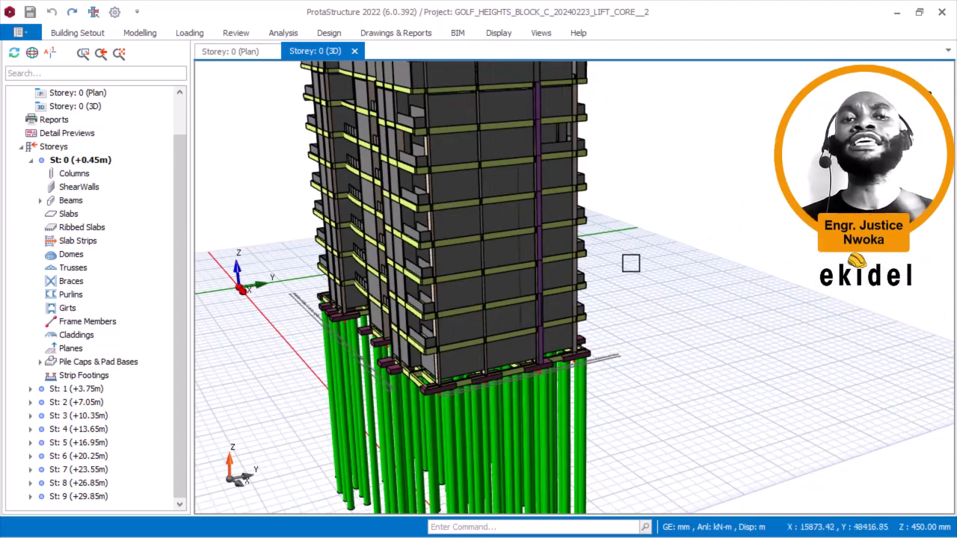
mouse_move(630, 263)
middle_mouse_down()
mouse_move(701, 296)
mouse_move(678, 218)
mouse_move(747, 210)
mouse_move(573, 261)
mouse_move(621, 242)
mouse_move(561, 228)
middle_mouse_up()
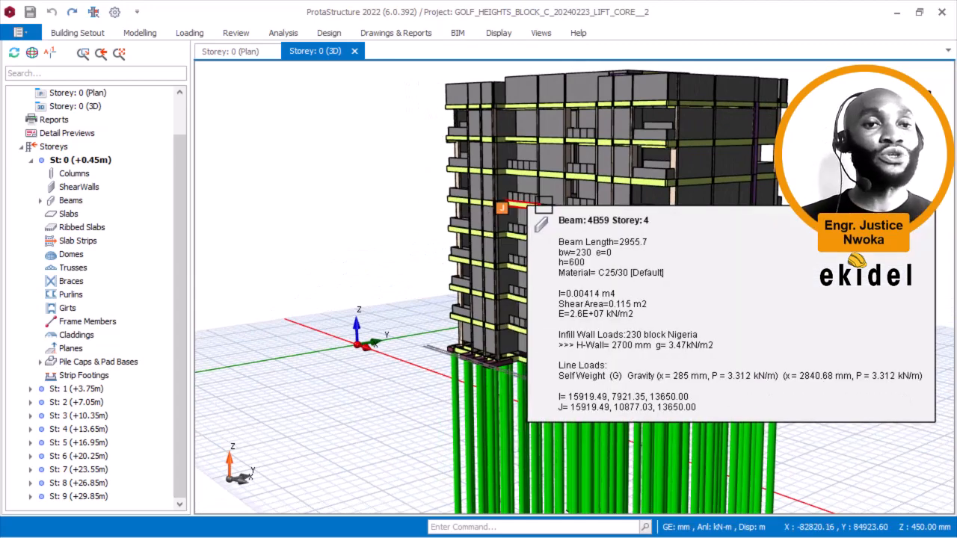
middle_click_drag(550, 206, 461, 193)
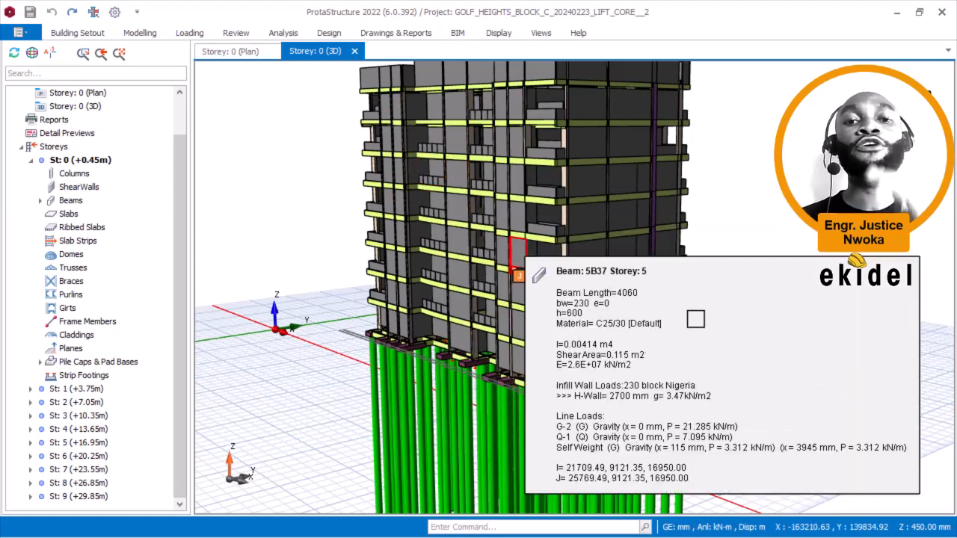
scroll(695, 318, "down", 1)
mouse_move(619, 307)
middle_mouse_down("shift")
mouse_move(629, 318)
mouse_move(667, 319)
mouse_move(632, 306)
mouse_move(622, 312)
middle_mouse_up("shift")
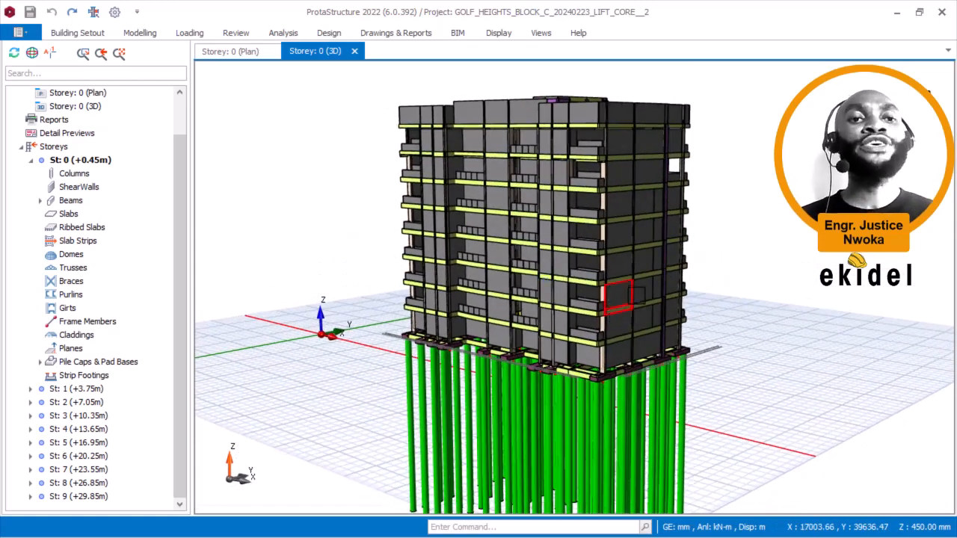
middle_click_drag(735, 280, 706, 250)
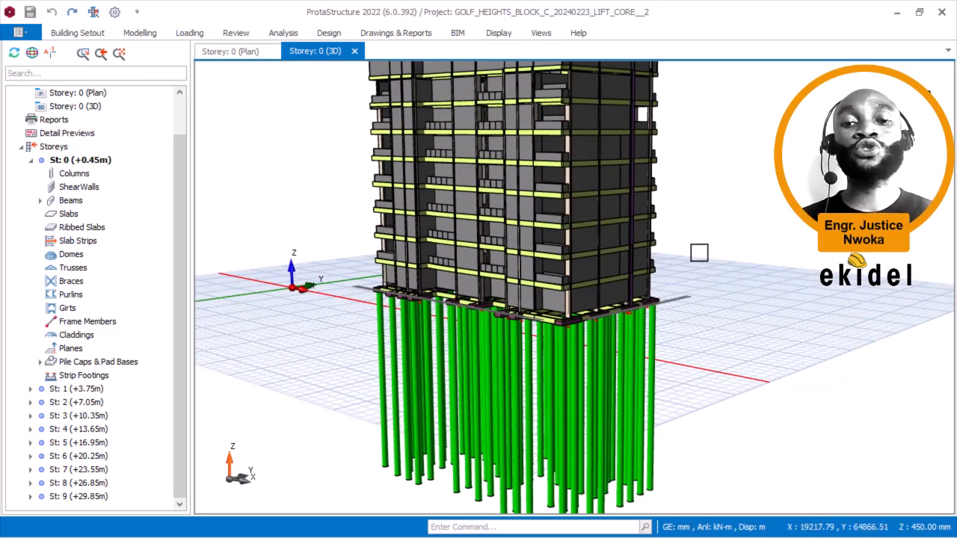
mouse_move(685, 272)
middle_mouse_down("shift")
mouse_move(701, 275)
mouse_move(667, 270)
middle_mouse_up("shift")
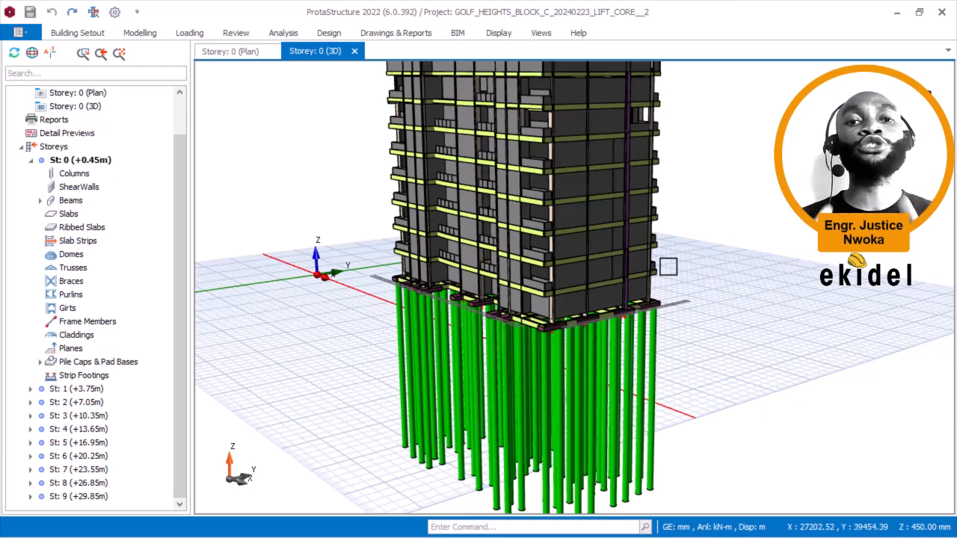
mouse_move(665, 313)
middle_mouse_down()
mouse_move(684, 320)
mouse_move(634, 307)
mouse_move(651, 320)
middle_mouse_up()
scroll(649, 329, "down", 3)
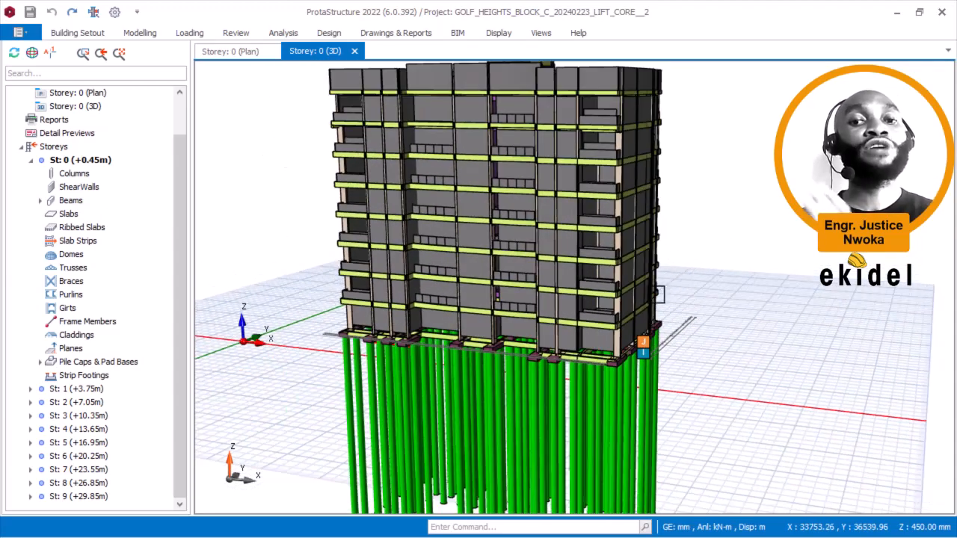
Step: Examine the building from the rear, left and front, including the full-height shear walls, rooftop lift core and pile foundation
middle_click_drag(554, 292, 433, 260)
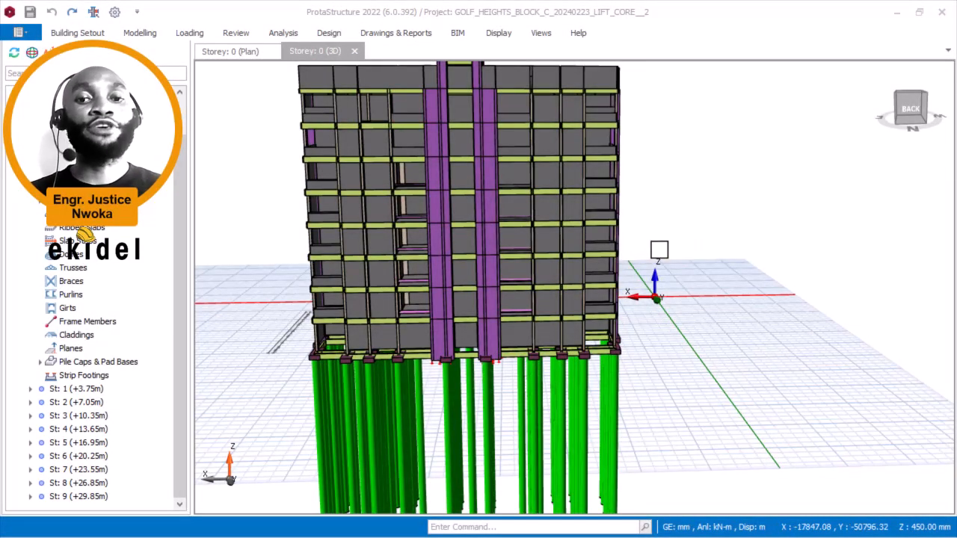
mouse_move(658, 250)
middle_mouse_down()
mouse_move(581, 252)
mouse_move(632, 240)
mouse_move(605, 261)
mouse_move(606, 252)
middle_mouse_up()
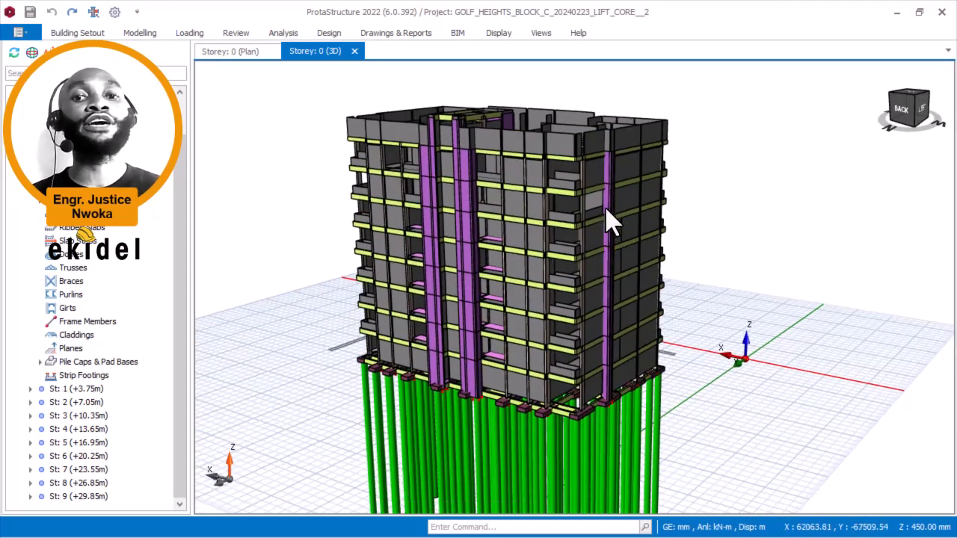
mouse_move(589, 139)
middle_mouse_down()
mouse_move(583, 153)
mouse_move(483, 128)
mouse_move(572, 132)
middle_mouse_up()
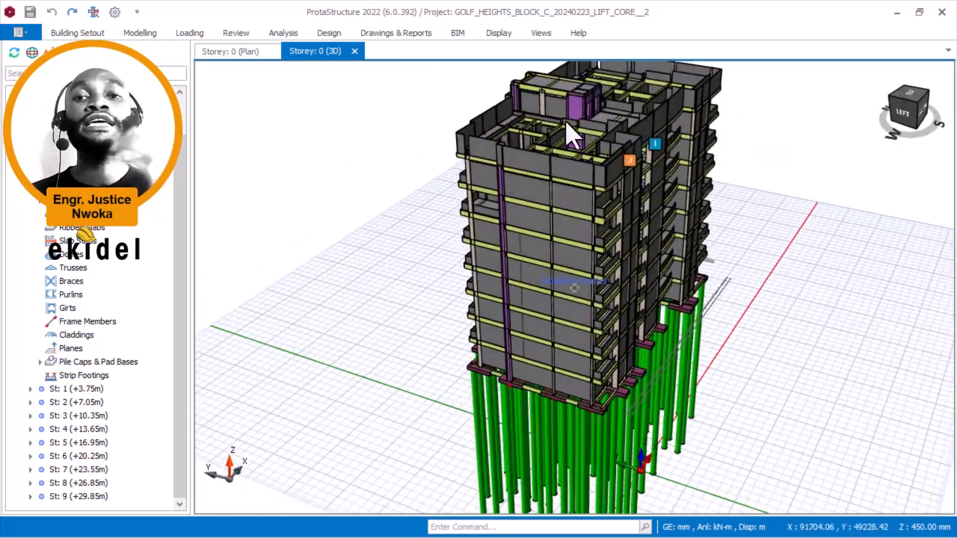
middle_click_drag(496, 156, 486, 157)
scroll(529, 160, "down", 1)
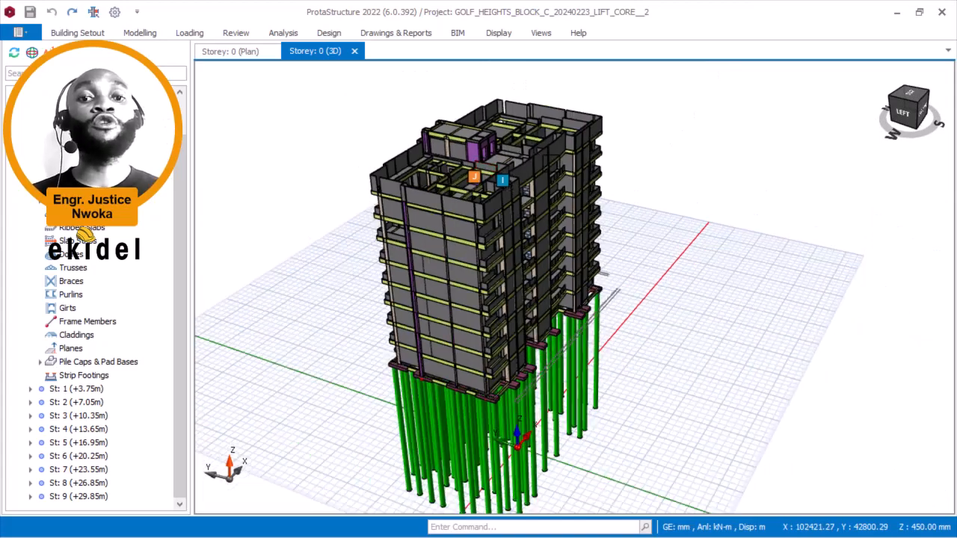
middle_click_drag(543, 407, 472, 373)
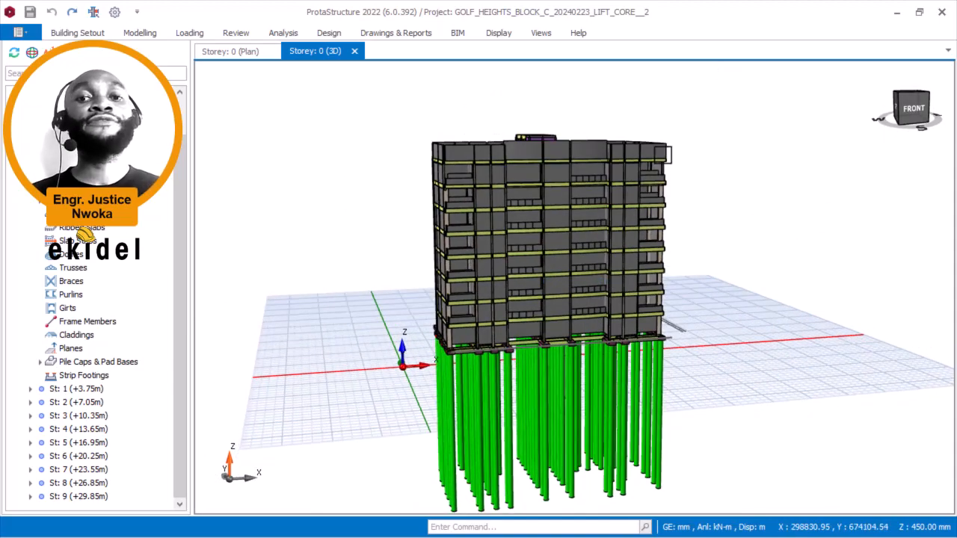
mouse_move(662, 153)
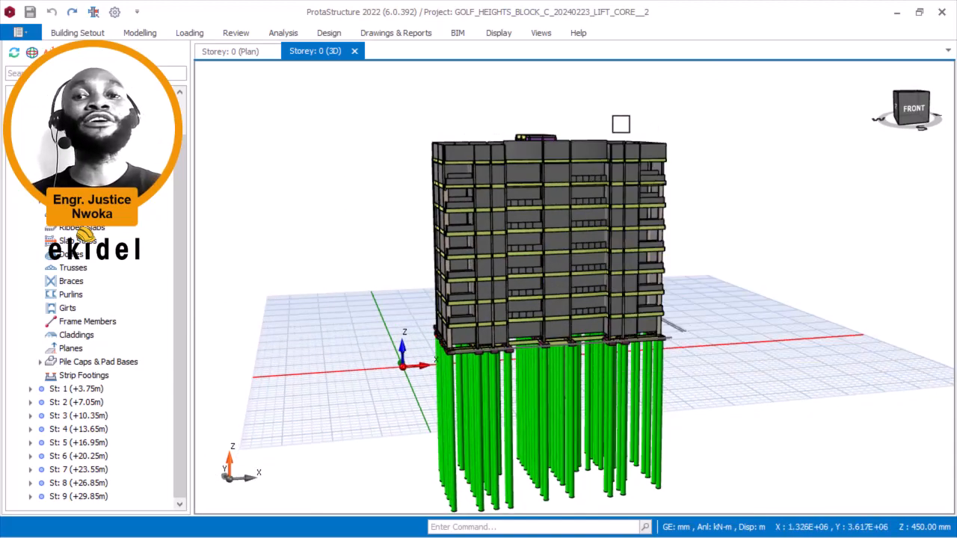
middle_click_drag(620, 123, 545, 132)
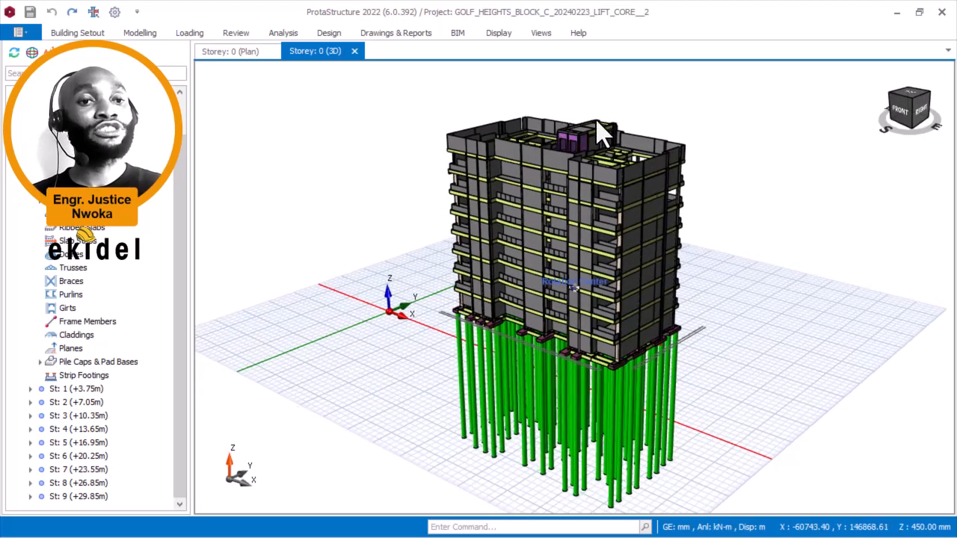
scroll(630, 120, "up", 2)
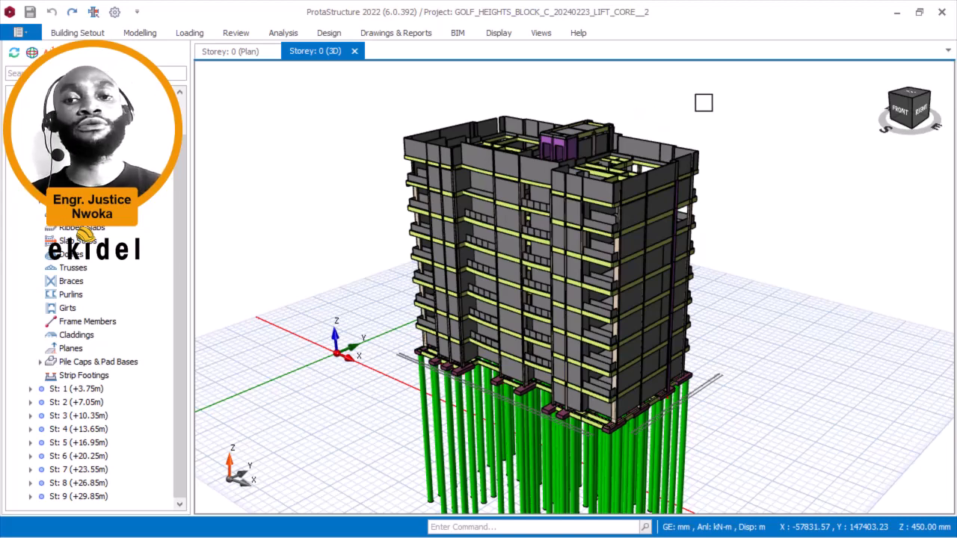
middle_click_drag(631, 94, 603, 82)
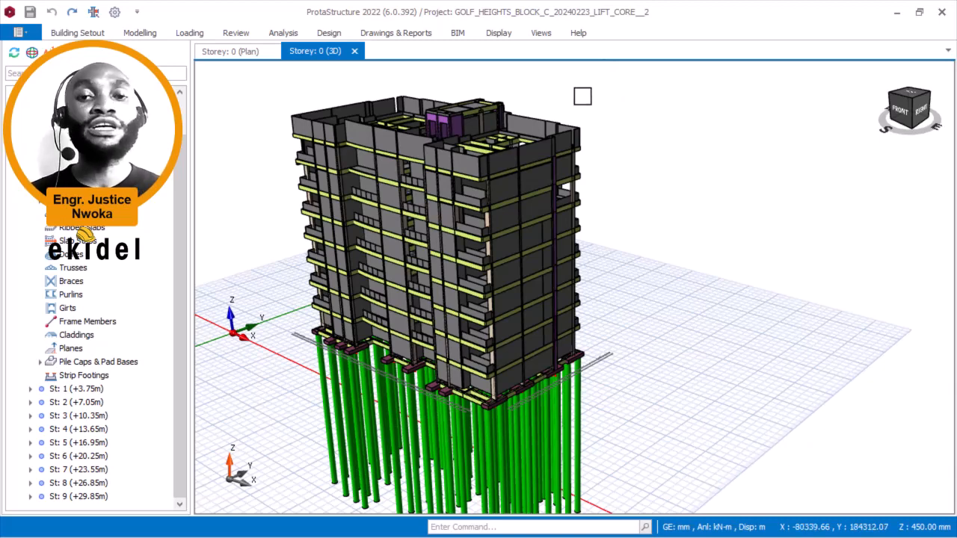
mouse_move(581, 96)
middle_mouse_down()
mouse_move(643, 112)
mouse_move(610, 112)
mouse_move(606, 100)
middle_mouse_up()
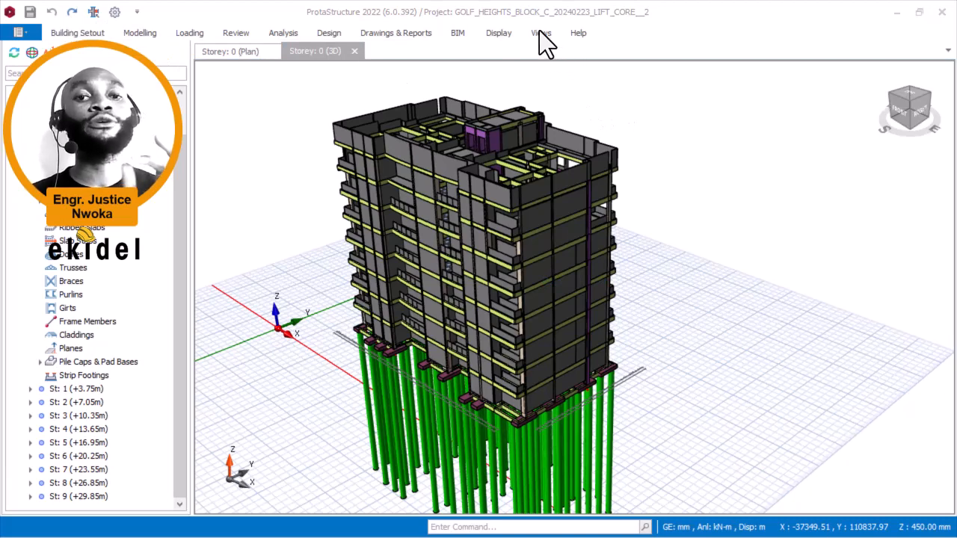
left_click(607, 117)
middle_click_drag(624, 213, 658, 188)
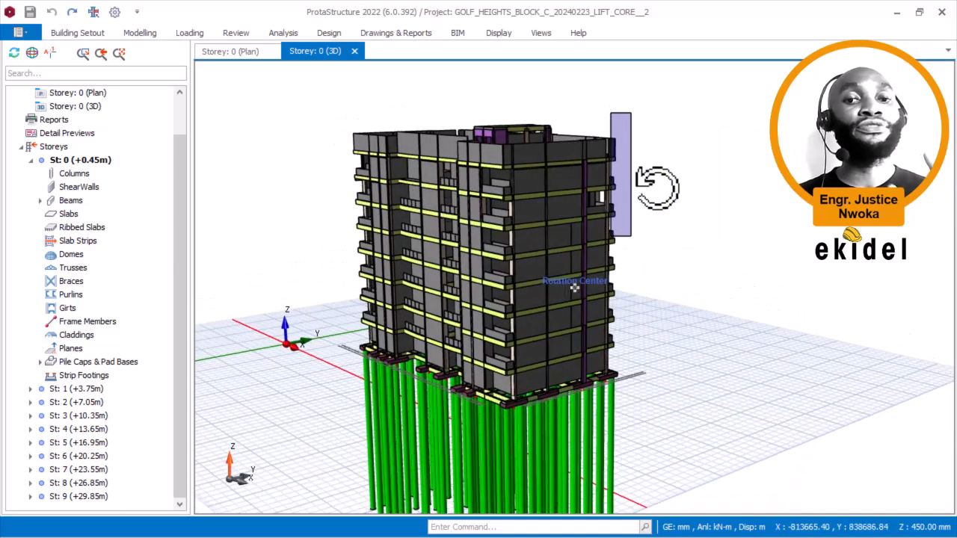
Step: Open the project options and display the Pile Caps settings of the Foundation category
left_click(115, 14)
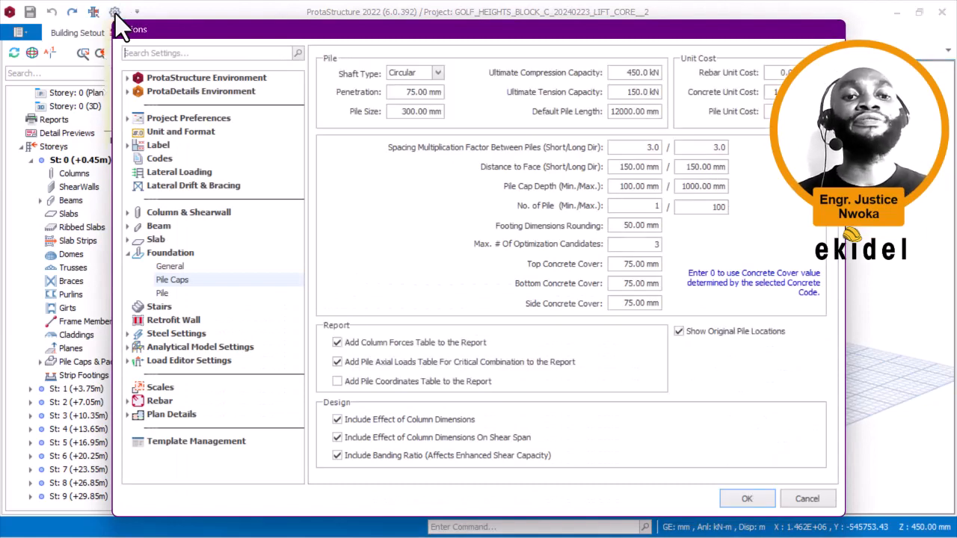
left_click(164, 255)
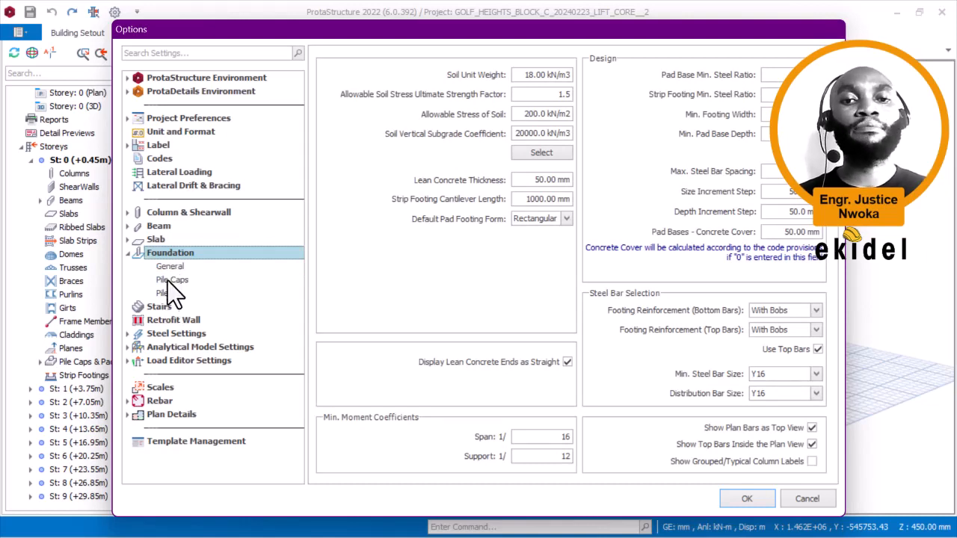
left_click(166, 281)
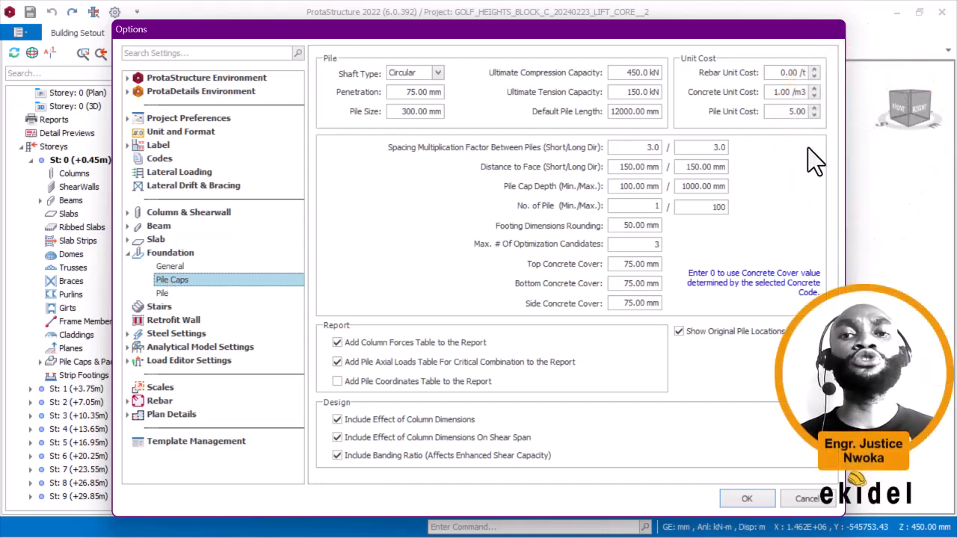
left_click_drag(390, 29, 330, 26)
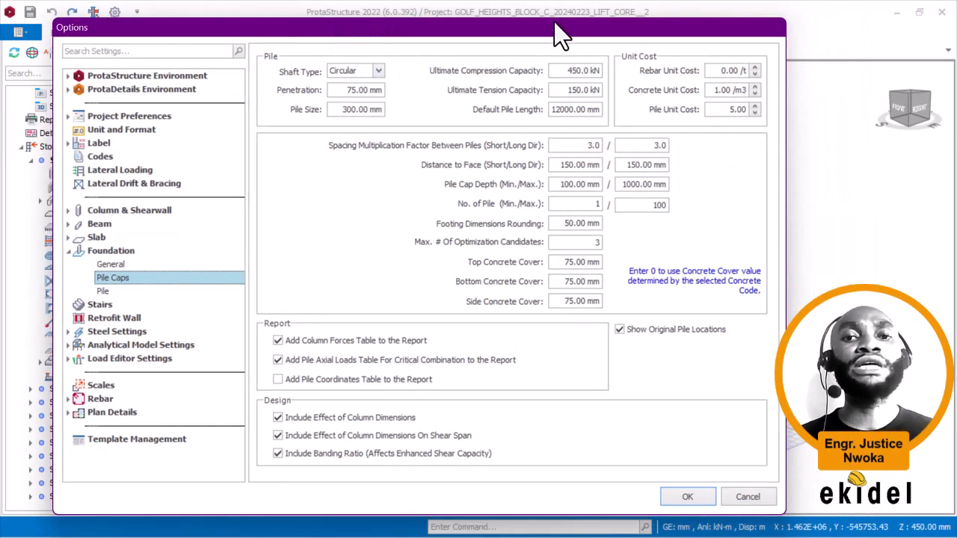
Step: Review the pile's ultimate compression capacity and ultimate tension capacity in the pile cap settings
key("alt+Tab")
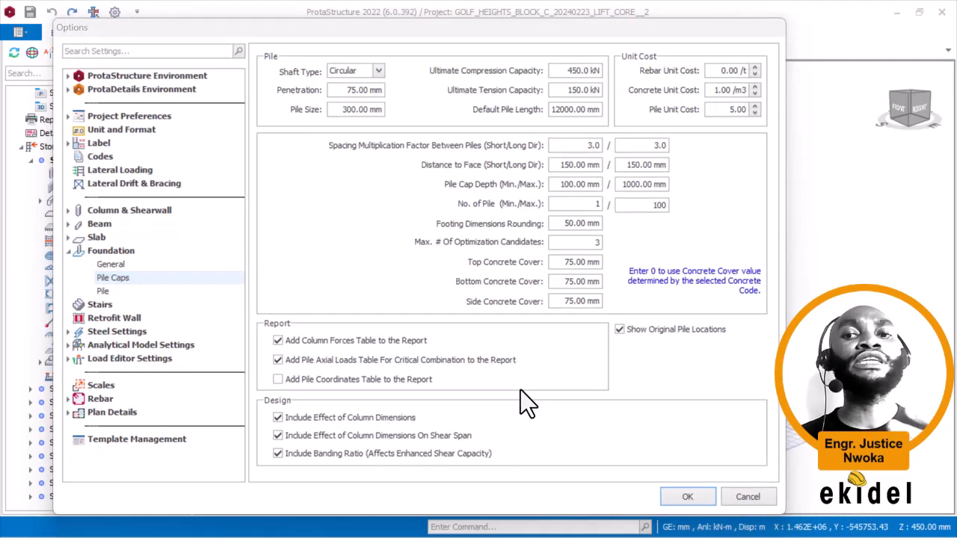
left_click(573, 71)
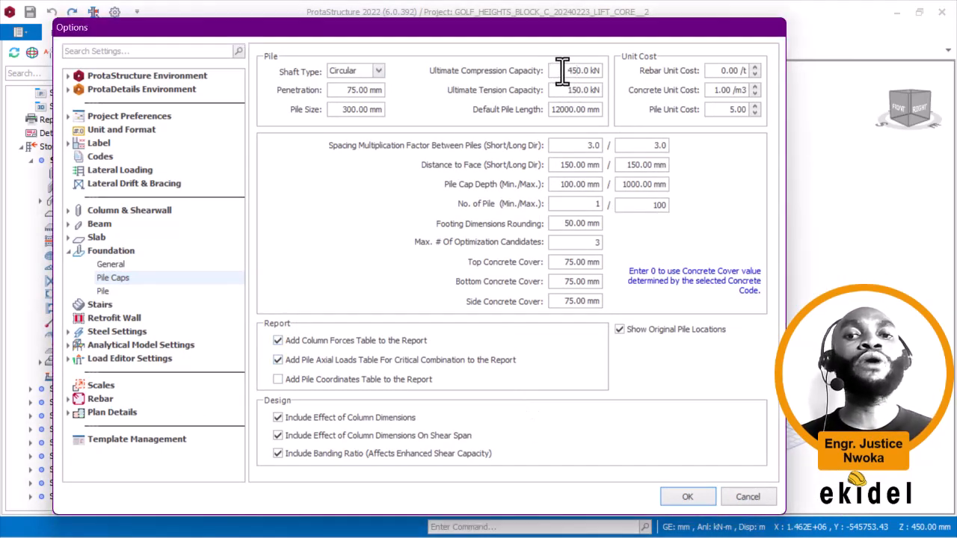
left_click_drag(561, 71, 604, 72)
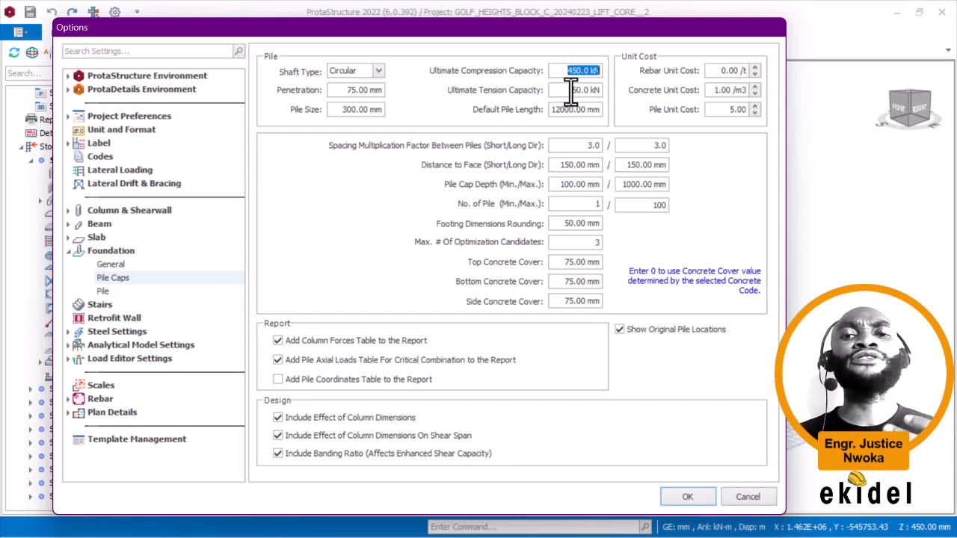
left_click_drag(568, 90, 604, 91)
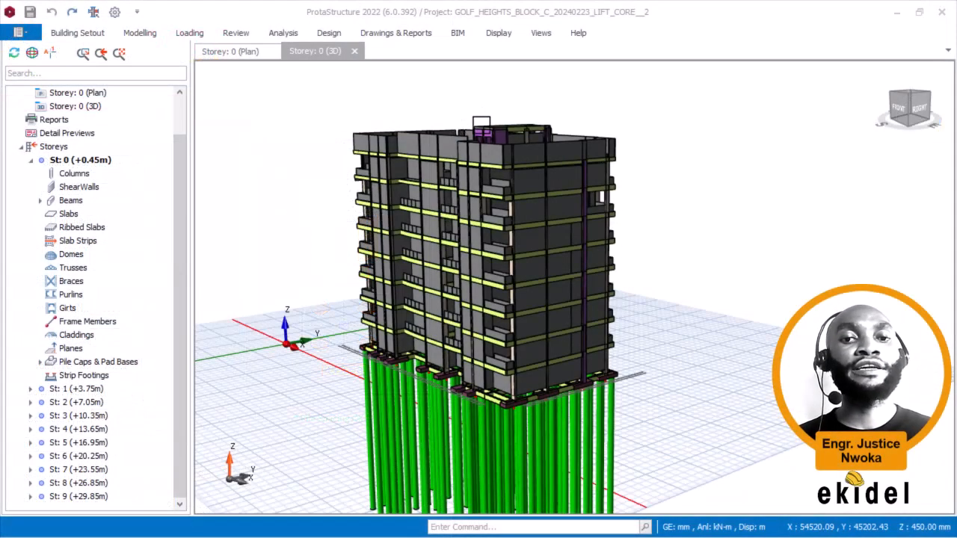
mouse_move(477, 106)
middle_mouse_down()
mouse_move(504, 132)
mouse_move(459, 118)
mouse_move(470, 109)
mouse_move(488, 142)
middle_mouse_up()
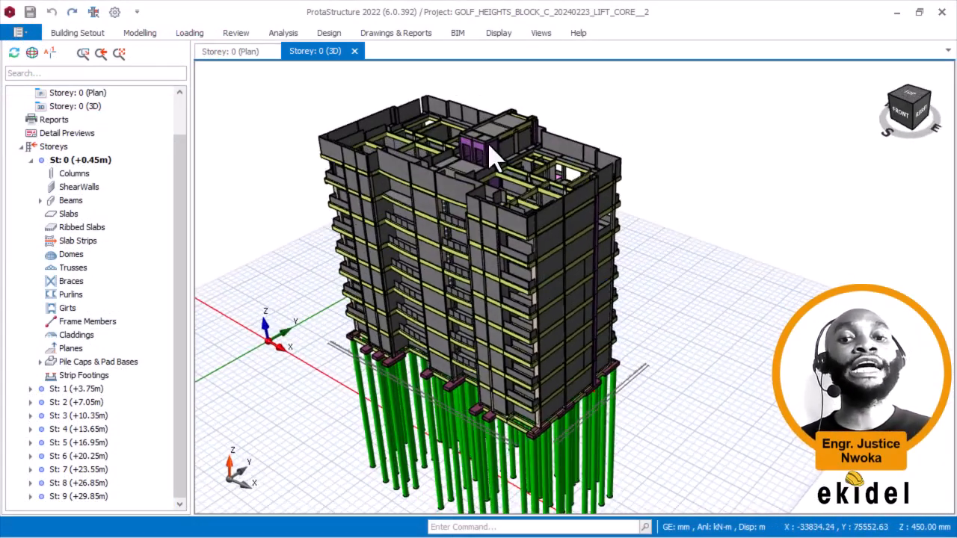
scroll(569, 112, "up", 2)
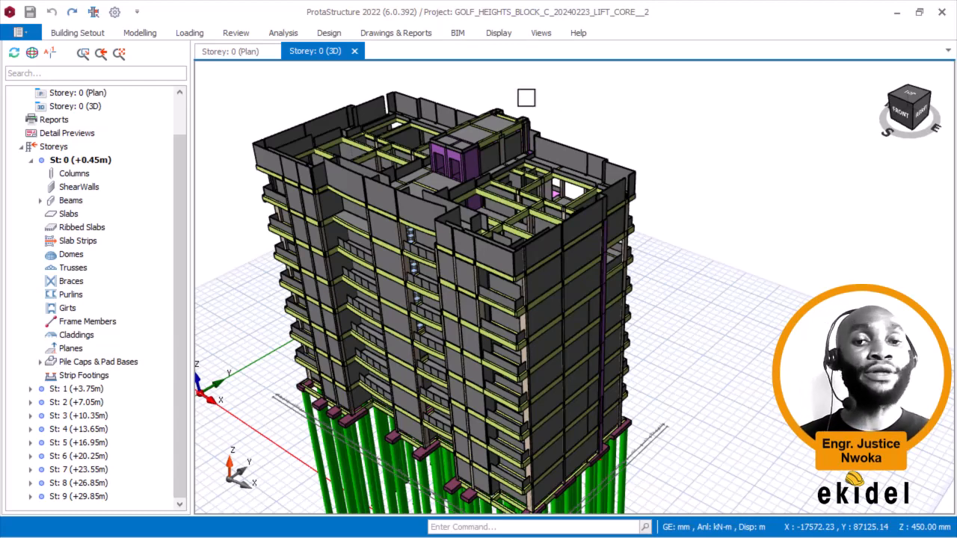
Step: Examine the whole building and its piles from the right side, the front corner and the rear in the 3D model
scroll(500, 95, "down", 2)
mouse_move(486, 103)
middle_mouse_down()
mouse_move(551, 97)
mouse_move(498, 106)
mouse_move(426, 100)
mouse_move(393, 112)
mouse_move(391, 128)
middle_mouse_up()
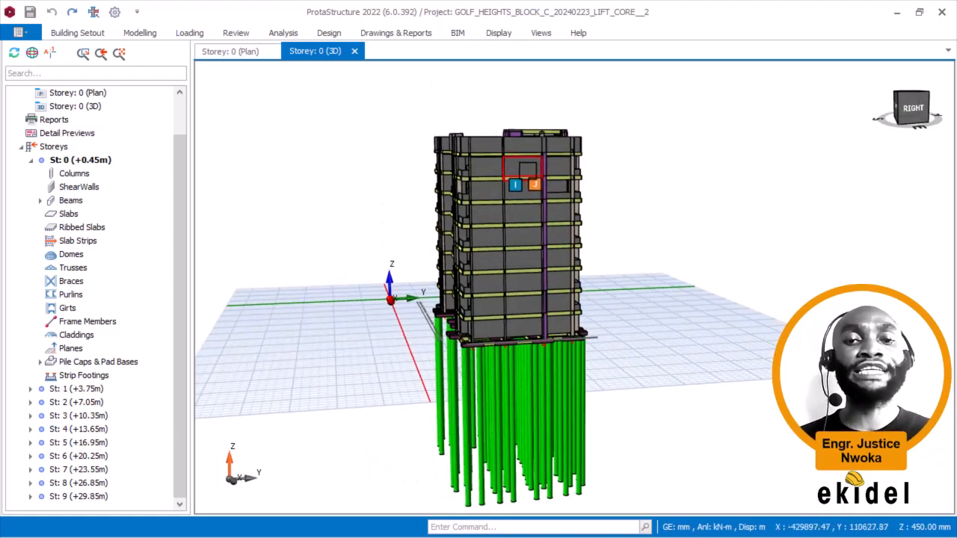
mouse_move(528, 169)
middle_mouse_down()
mouse_move(556, 207)
mouse_move(581, 193)
middle_mouse_up()
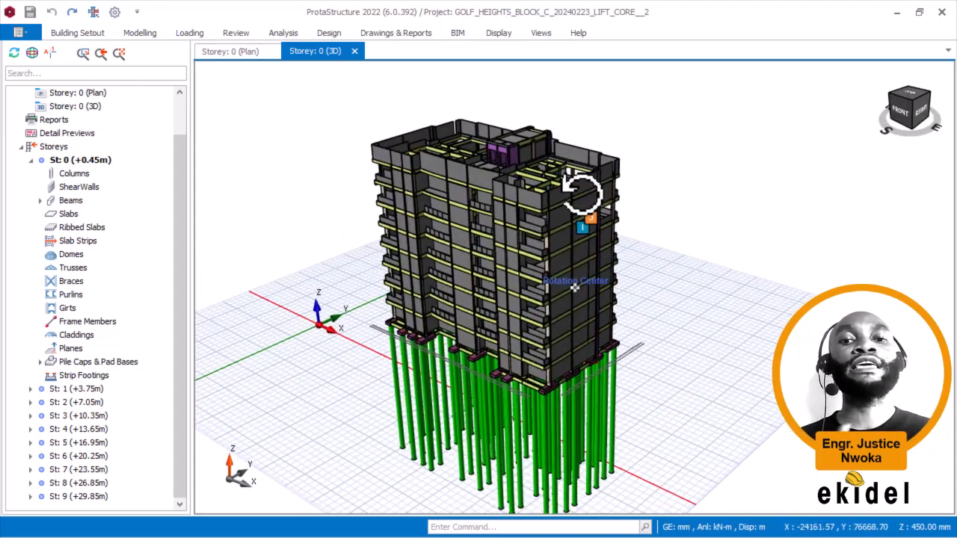
scroll(586, 217, "up", 2)
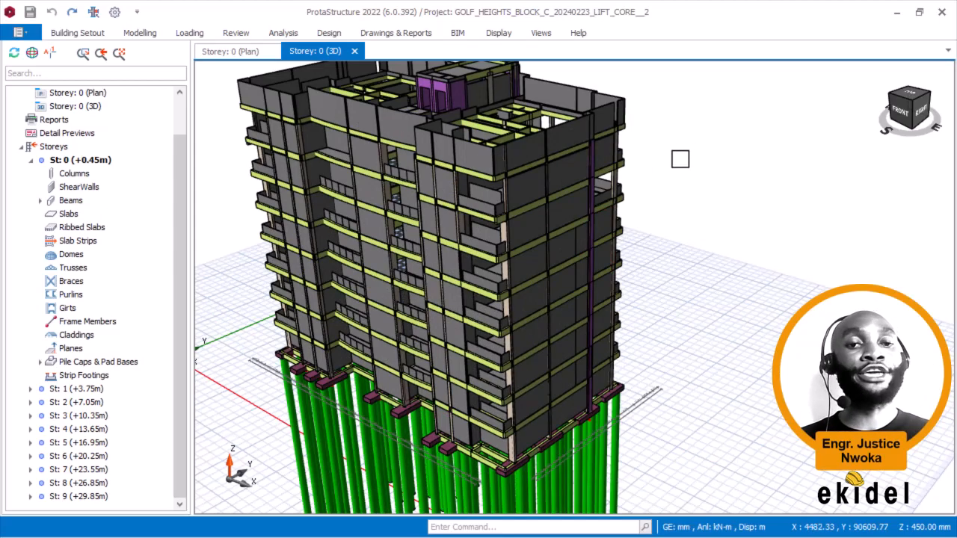
middle_click_drag(632, 154, 423, 147)
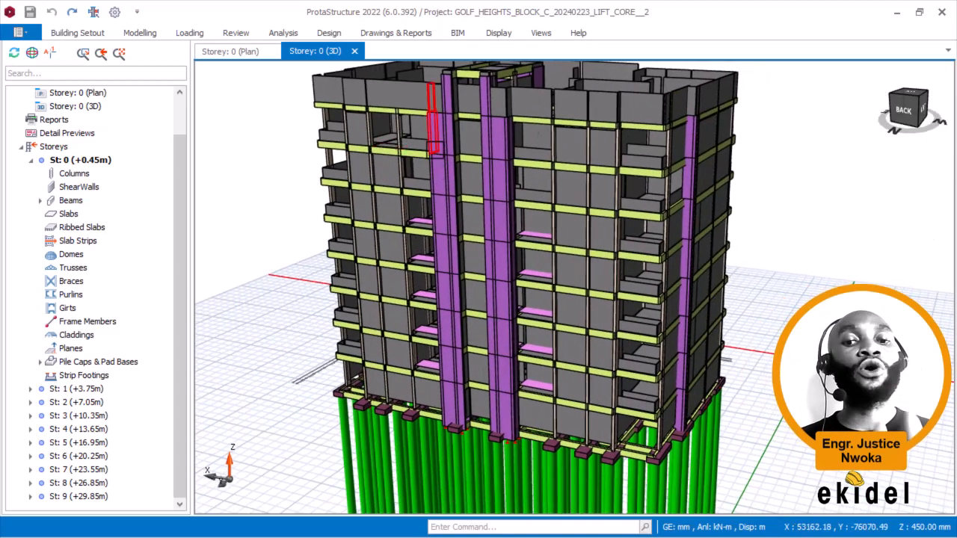
scroll(469, 181, "down", 3)
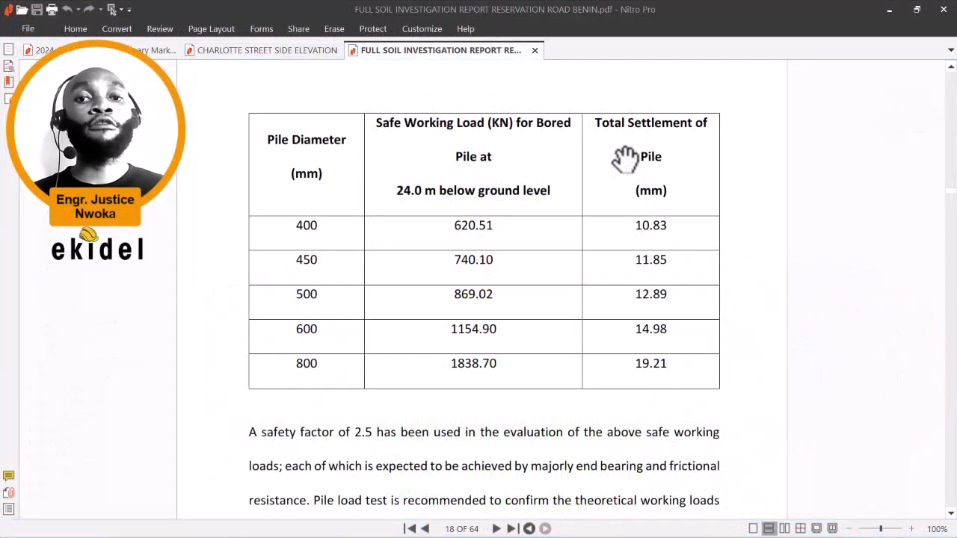
Step: Switch to Nitro Pro and review the soil report's safe working loads and settlements for bored piles at 24.0 m below ground level
scroll(580, 149, "up", 4)
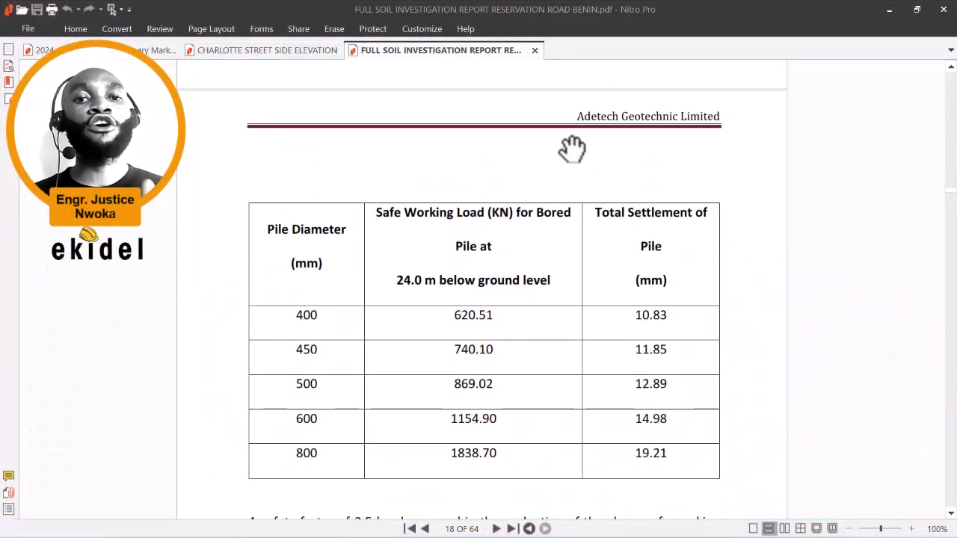
scroll(572, 147, "up", 1)
scroll(565, 143, "down", 3)
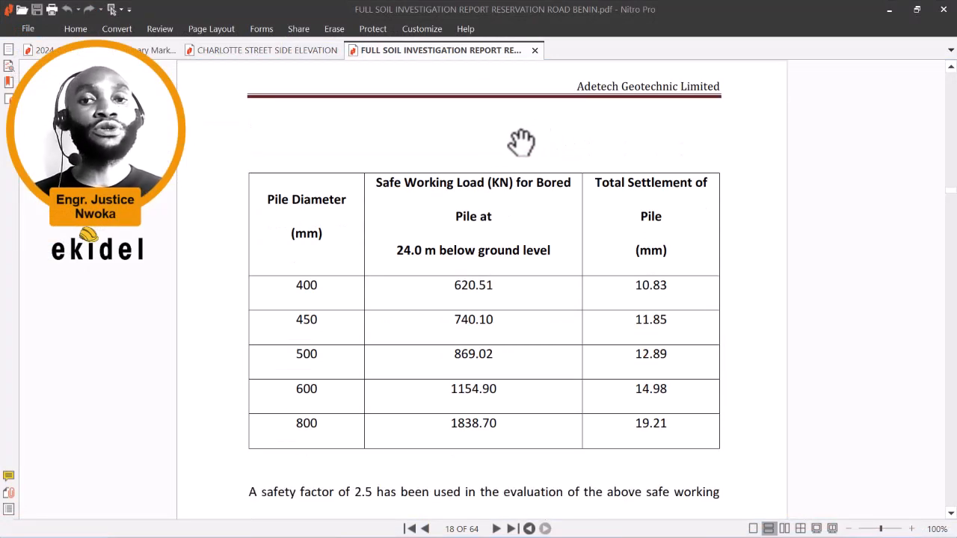
scroll(508, 147, "down", 2)
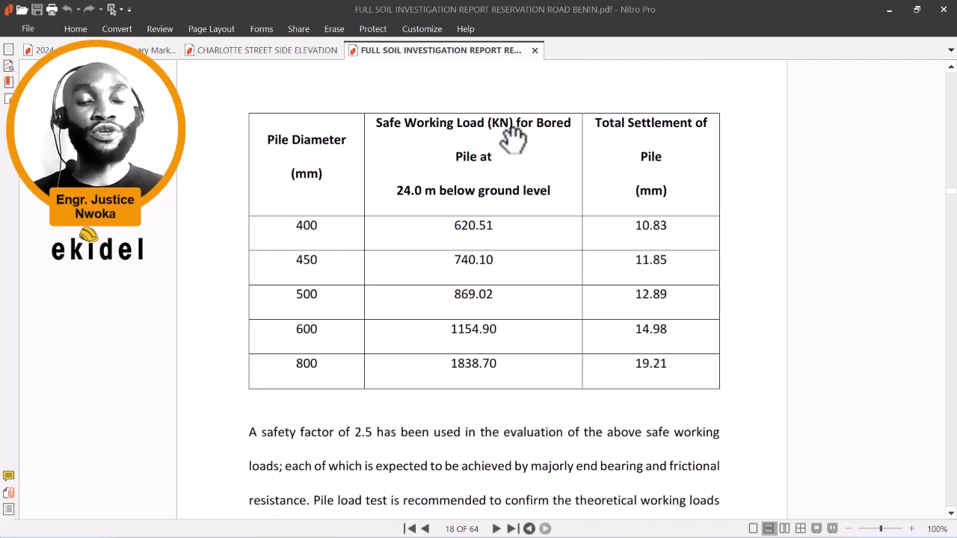
scroll(487, 150, "up", 3)
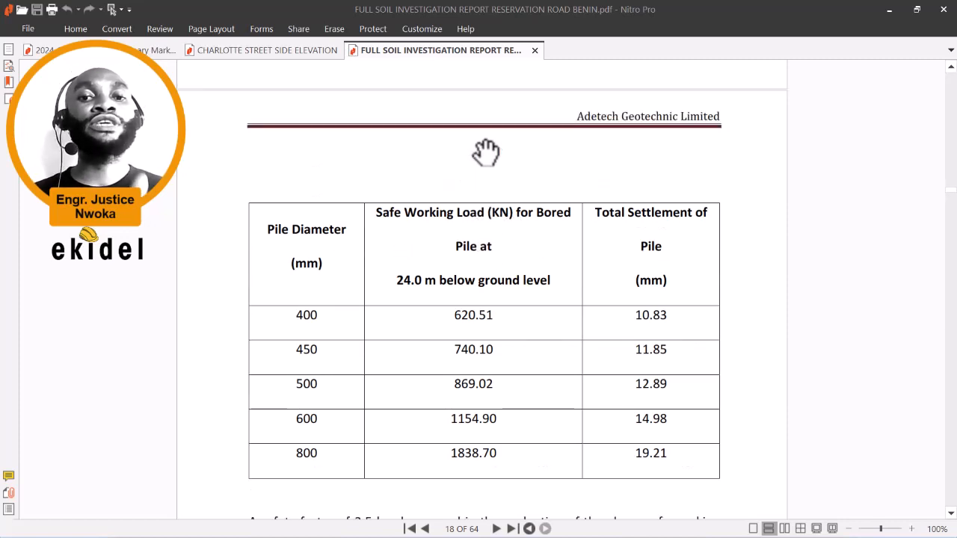
Step: Go back to the soil report's table of net allowable bearing capacity and settlement by depth on page 16
scroll(486, 151, "up", 15)
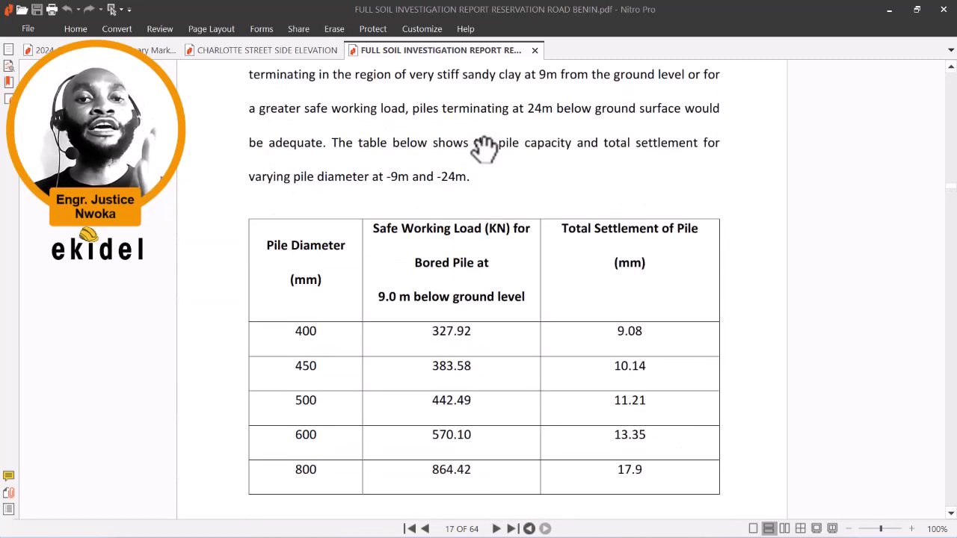
scroll(484, 148, "up", 9)
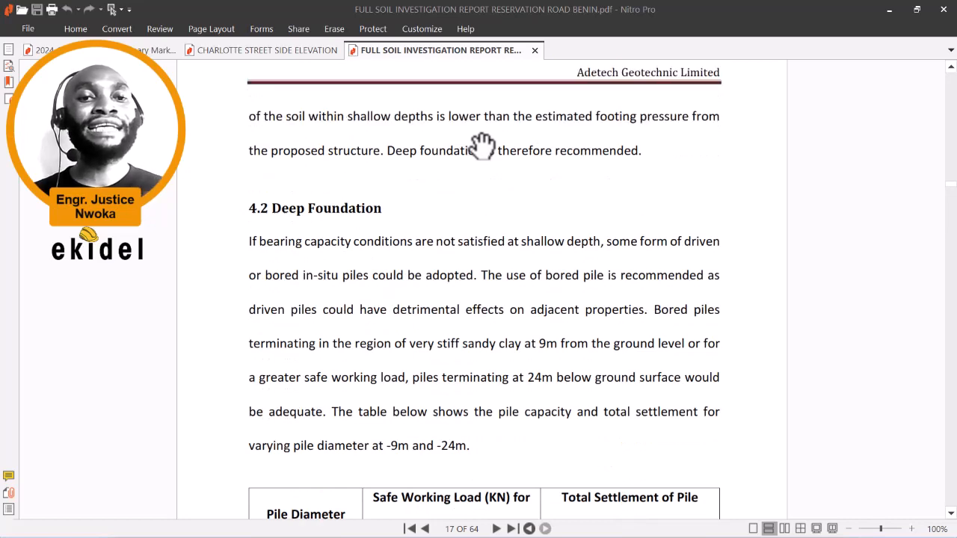
scroll(482, 146, "up", 12)
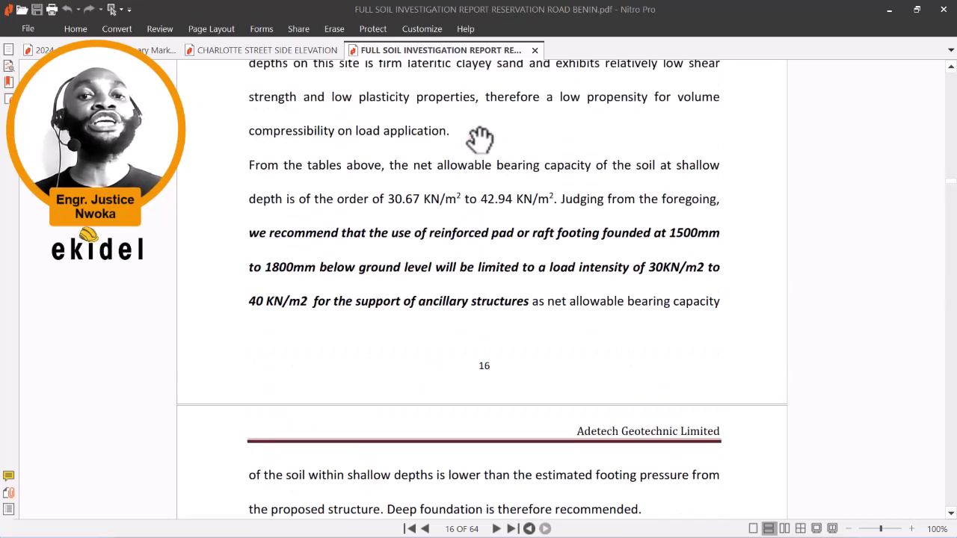
scroll(480, 138, "up", 13)
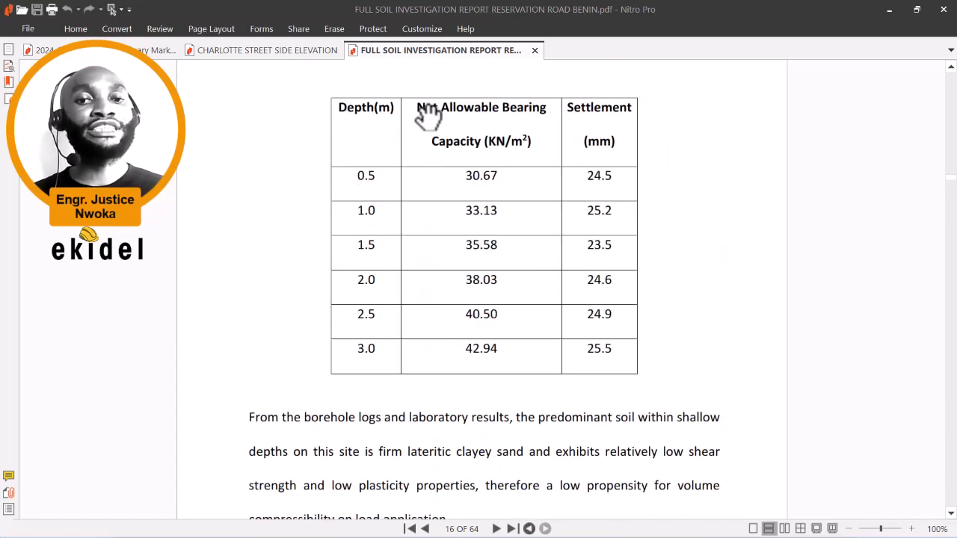
scroll(427, 116, "up", 1)
scroll(404, 116, "down", 1)
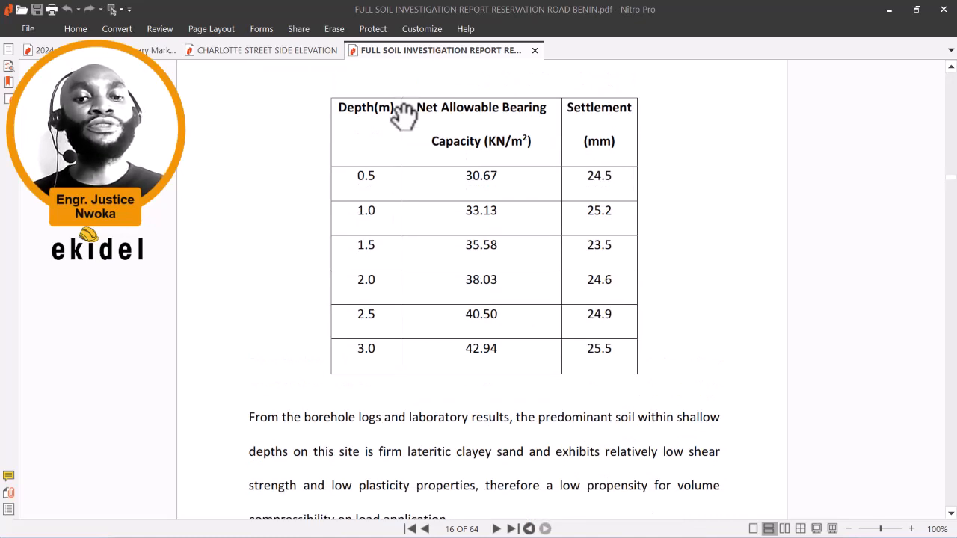
Step: Read the predominant soil description and the pad or raft footing recommendation below the bearing capacity table
scroll(405, 113, "down", 8)
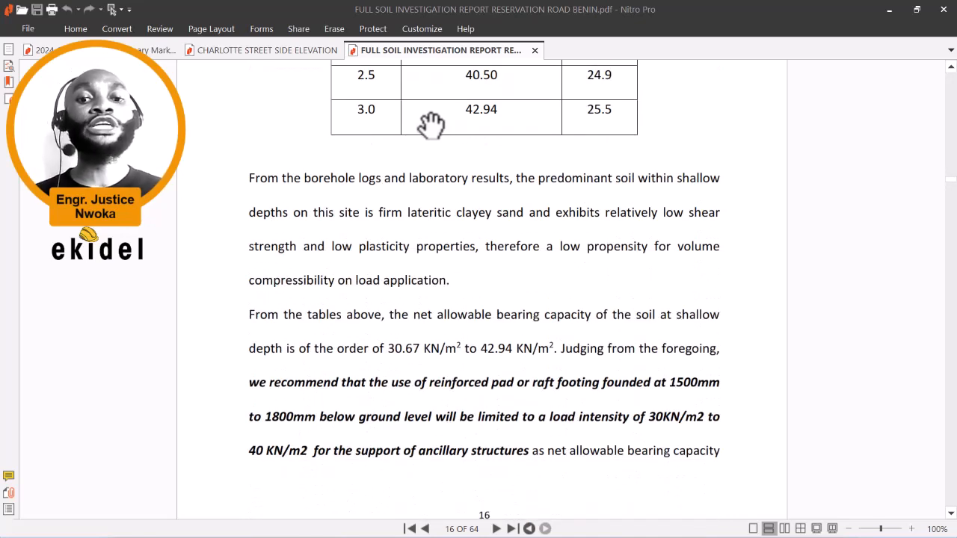
scroll(442, 159, "down", 2)
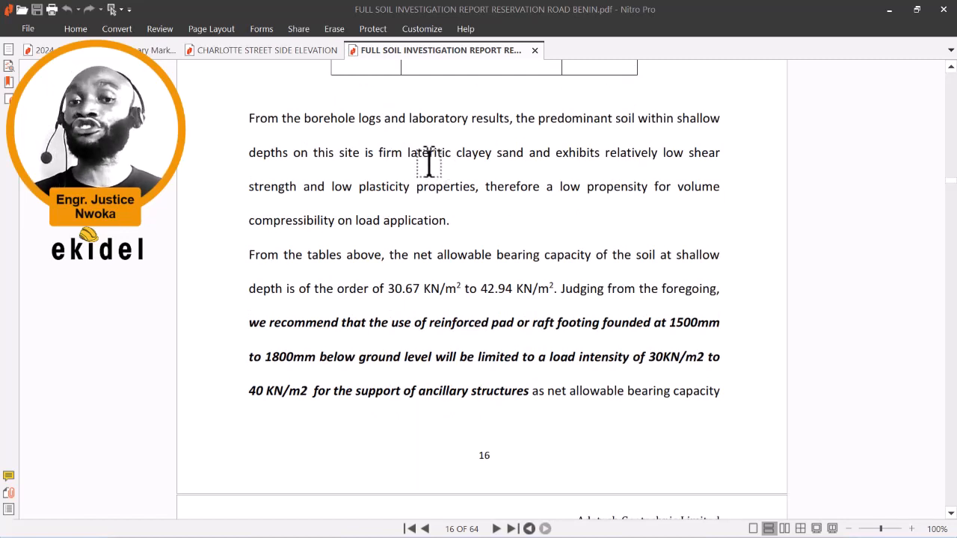
scroll(430, 161, "down", 1)
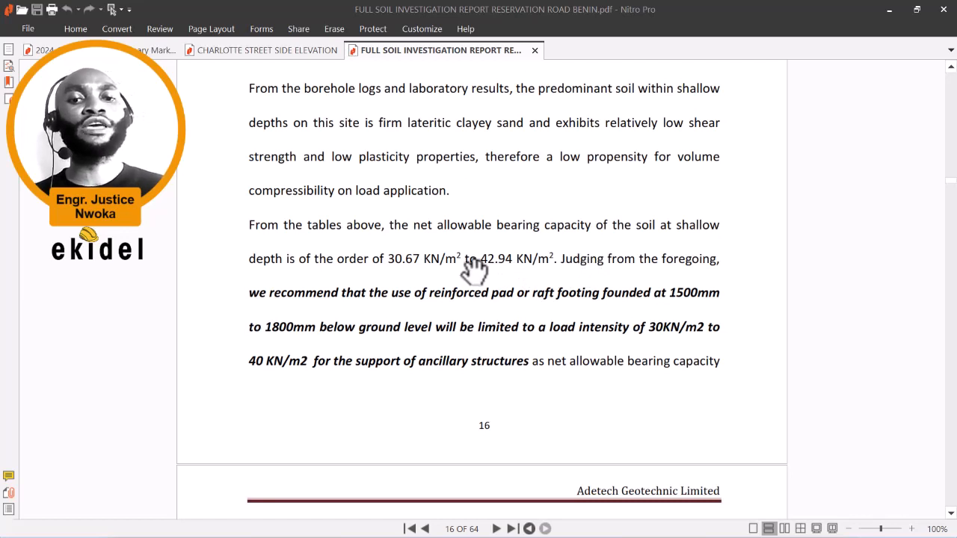
scroll(449, 239, "down", 2)
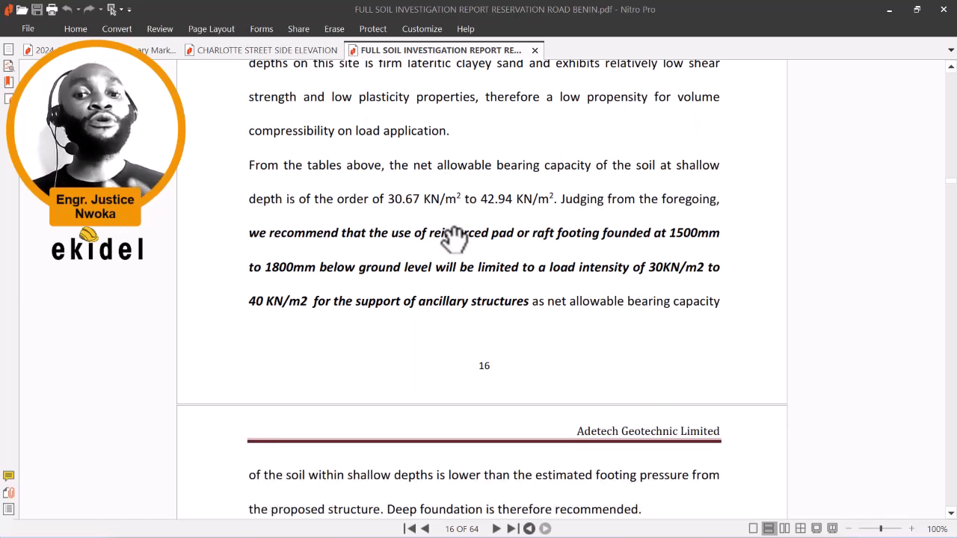
scroll(456, 224, "down", 1)
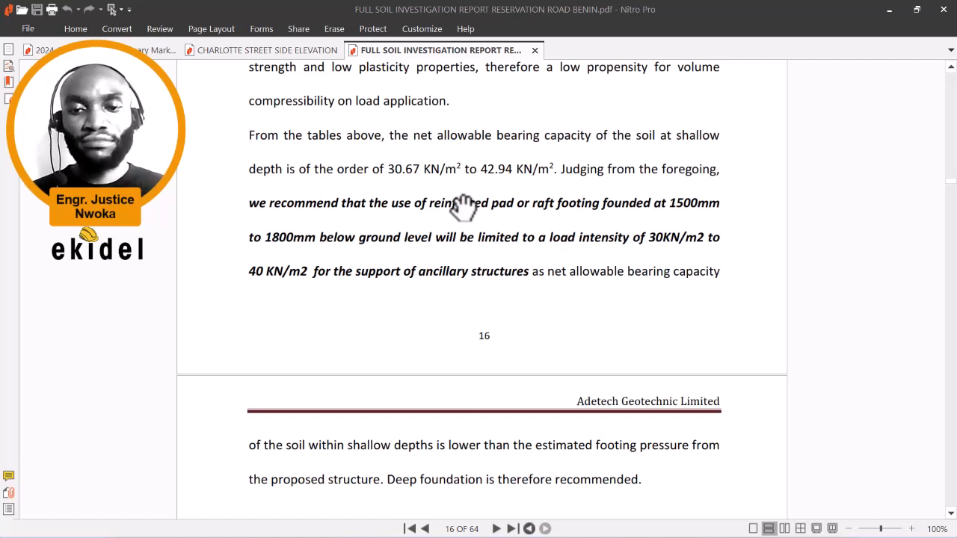
scroll(467, 186, "down", 2)
scroll(469, 181, "down", 1)
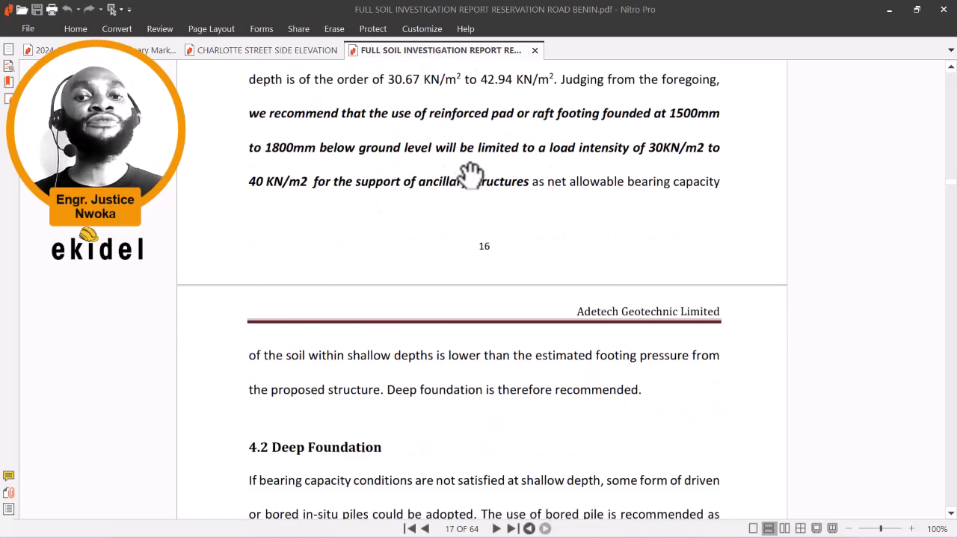
Step: Read the page 17 conclusion comparing shallow soil capacity with footing pressure, up to the start of section 4.2 Deep Foundation
scroll(469, 182, "down", 2)
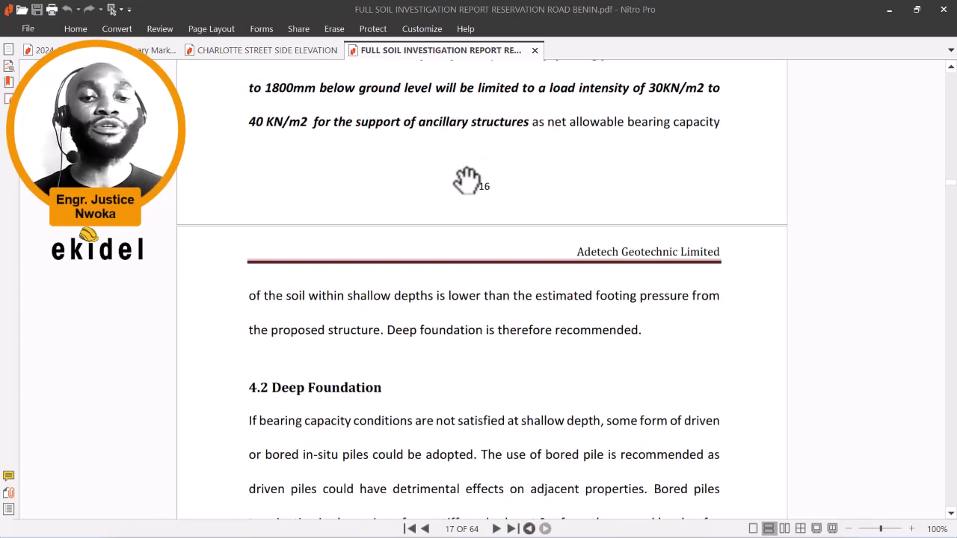
scroll(449, 187, "down", 1)
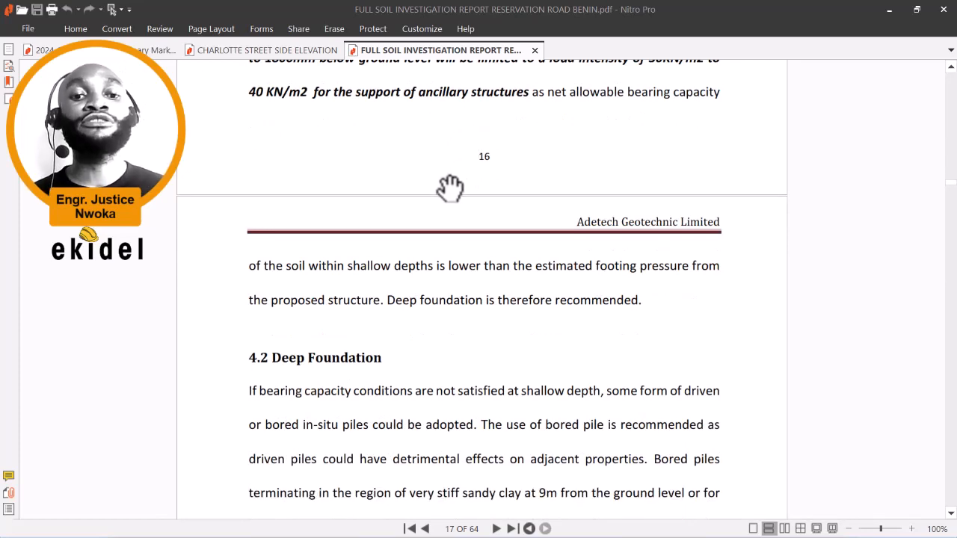
scroll(449, 187, "down", 1)
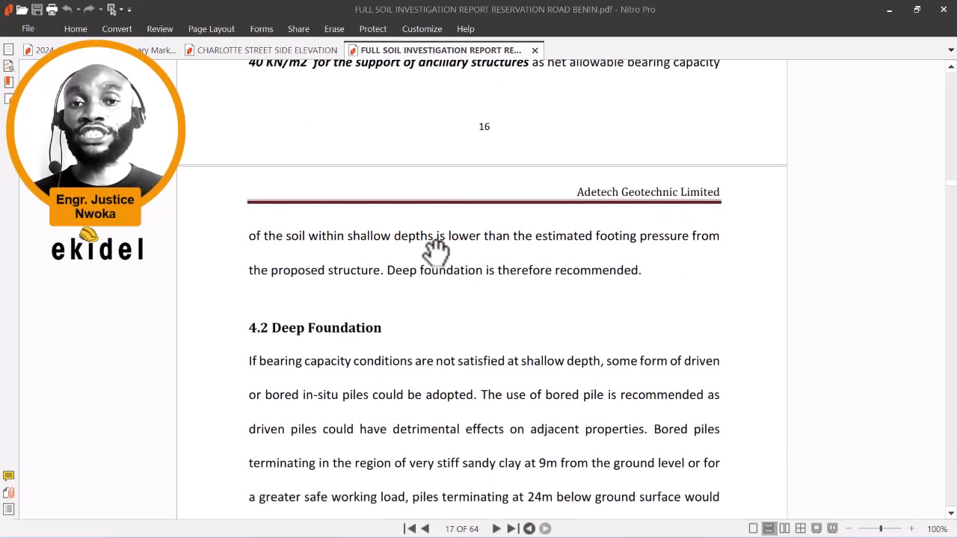
scroll(444, 259, "down", 1)
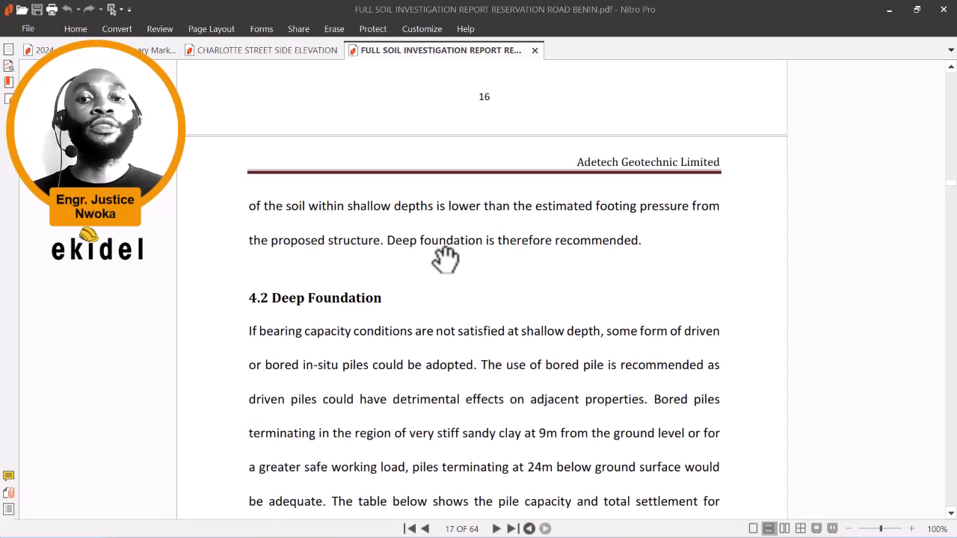
scroll(445, 260, "down", 1)
Step: Reread the shallow footing load limits on page 16 together with the foundation type recommendation at the start of page 17
scroll(437, 255, "up", 3)
scroll(437, 247, "up", 1)
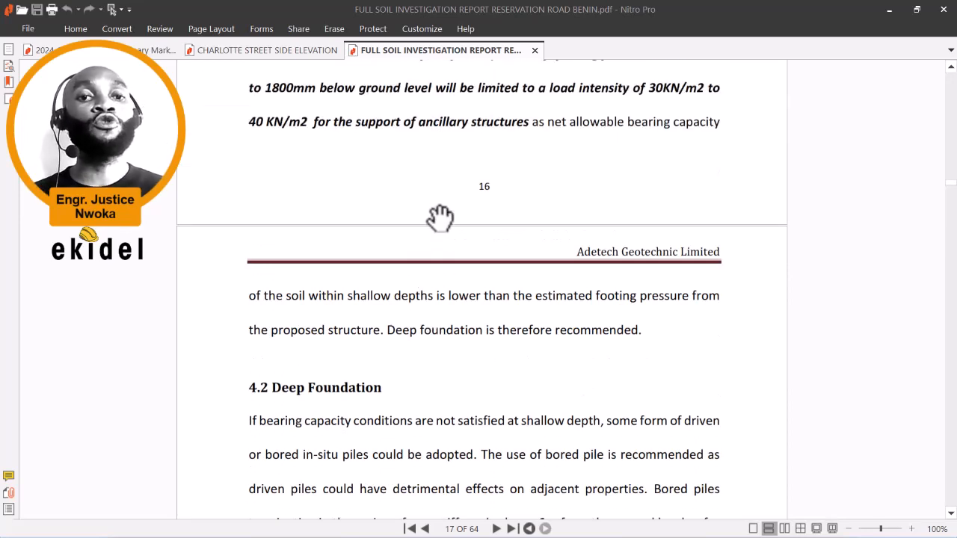
scroll(441, 198, "up", 2)
scroll(442, 179, "up", 1)
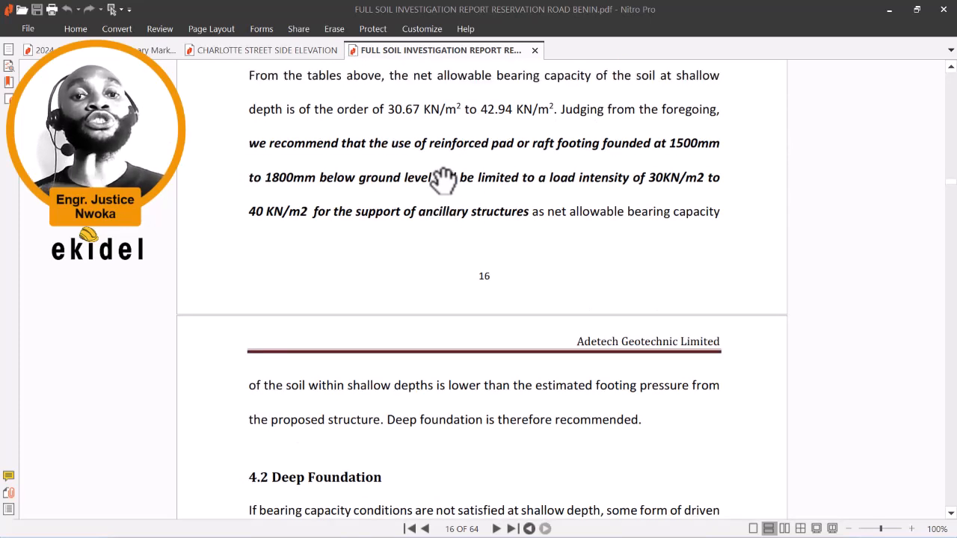
scroll(444, 179, "up", 4)
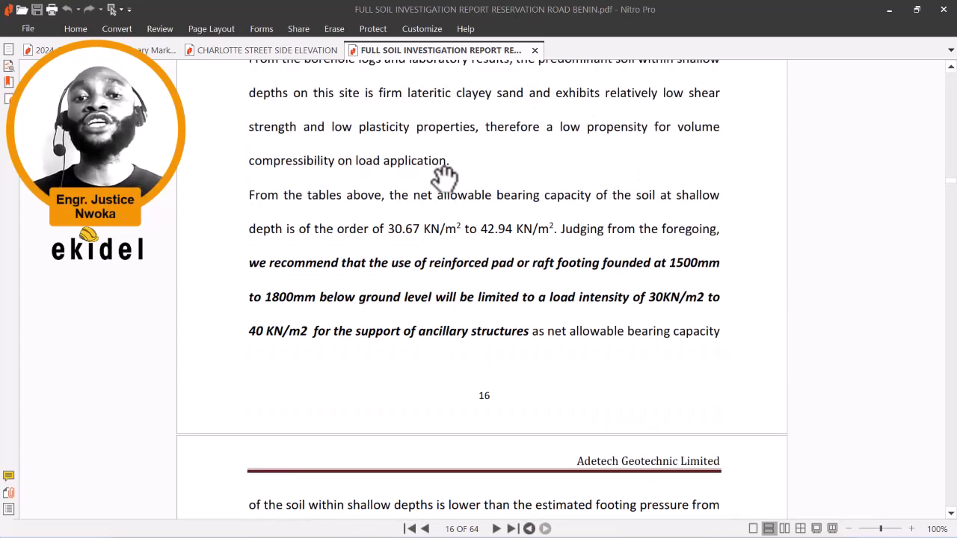
scroll(443, 177, "down", 6)
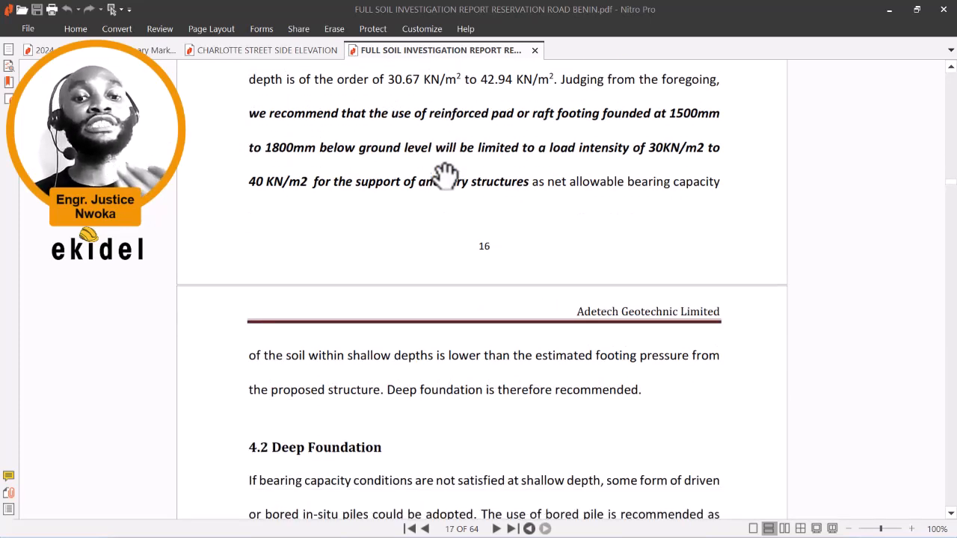
scroll(370, 273, "down", 2)
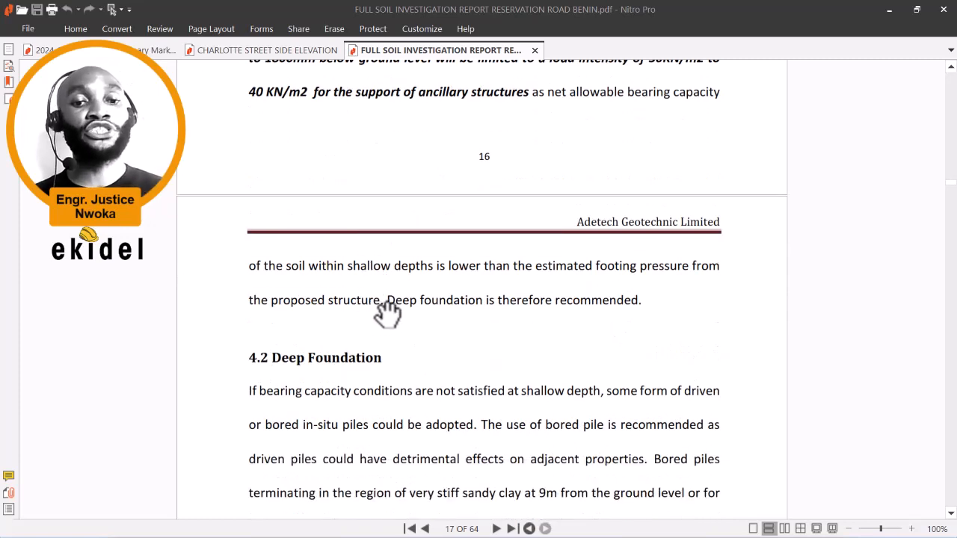
Step: Read section 4.2 Deep Foundation and examine the safe working load and settlement table for bored piles at 9.0 m below ground level
scroll(392, 307, "down", 3)
scroll(402, 273, "down", 2)
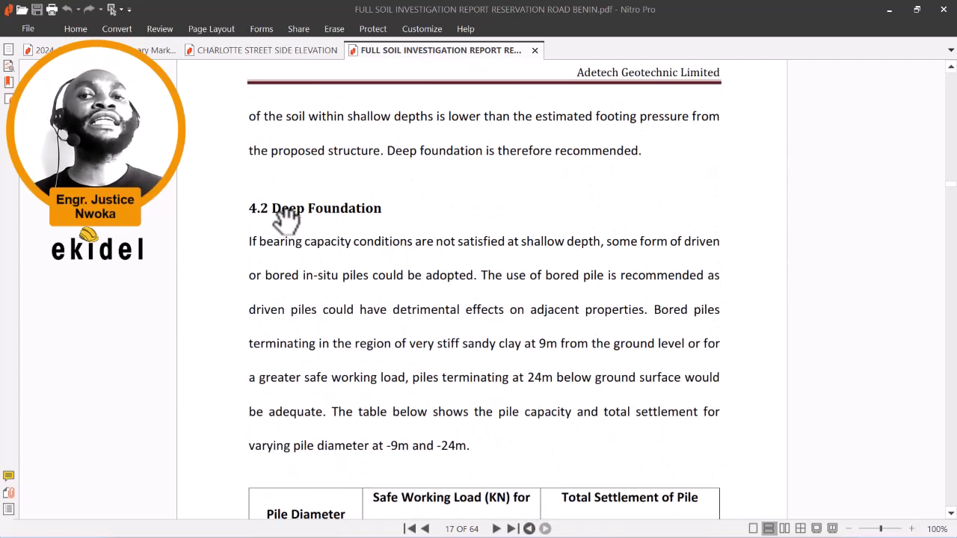
scroll(318, 217, "down", 2)
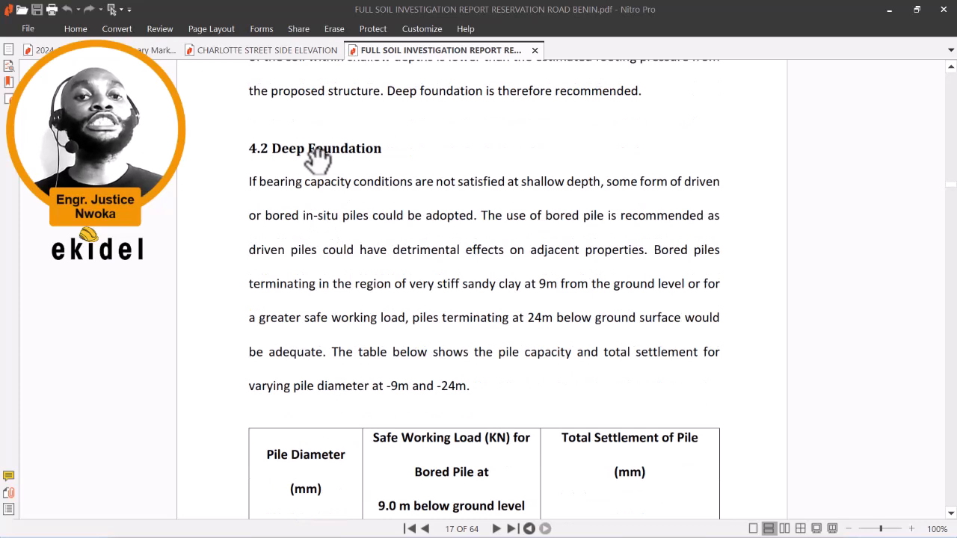
scroll(376, 178, "down", 2)
scroll(402, 207, "down", 2)
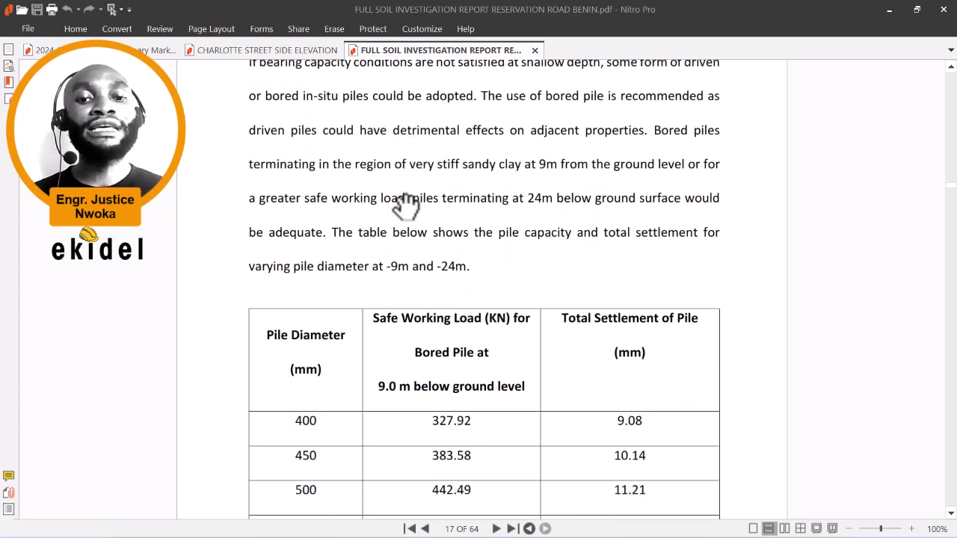
scroll(408, 208, "down", 2)
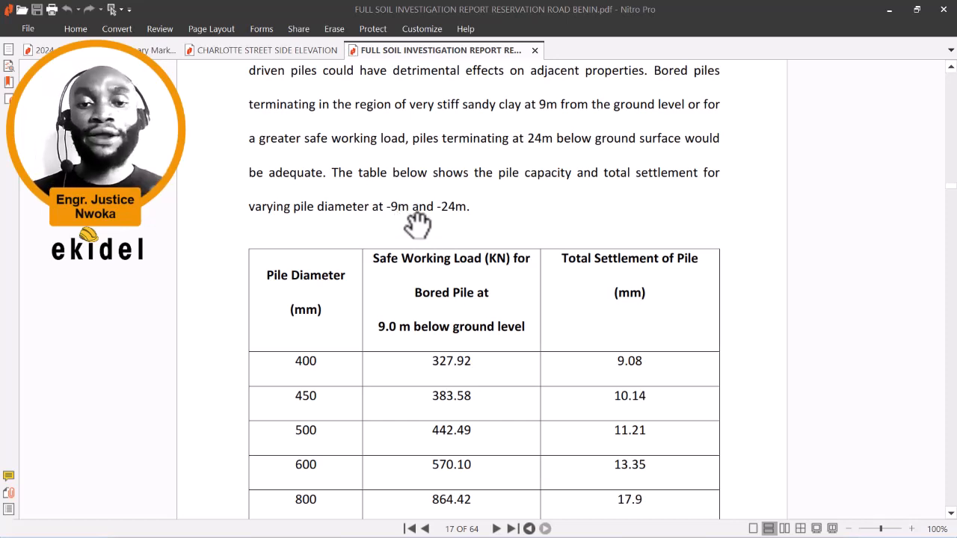
scroll(441, 250, "down", 1)
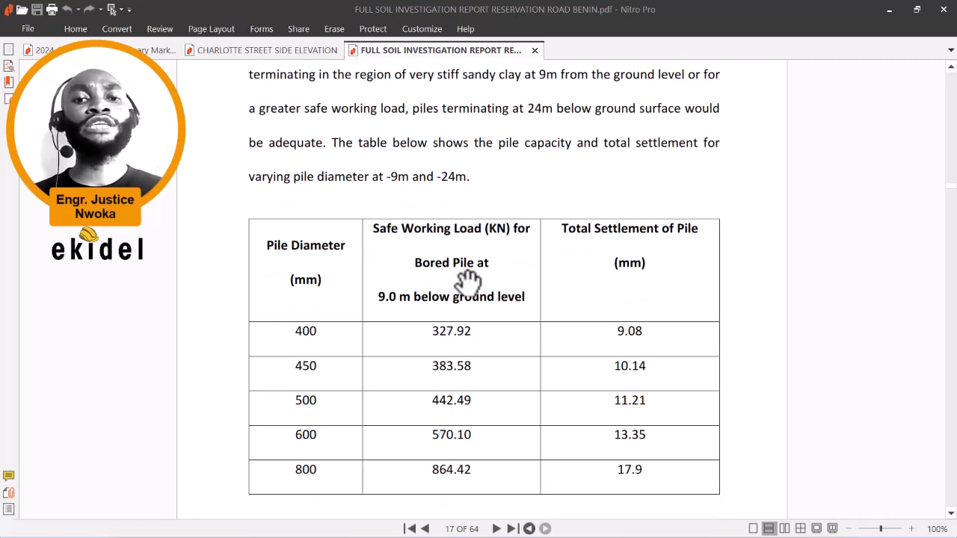
scroll(453, 272, "down", 1)
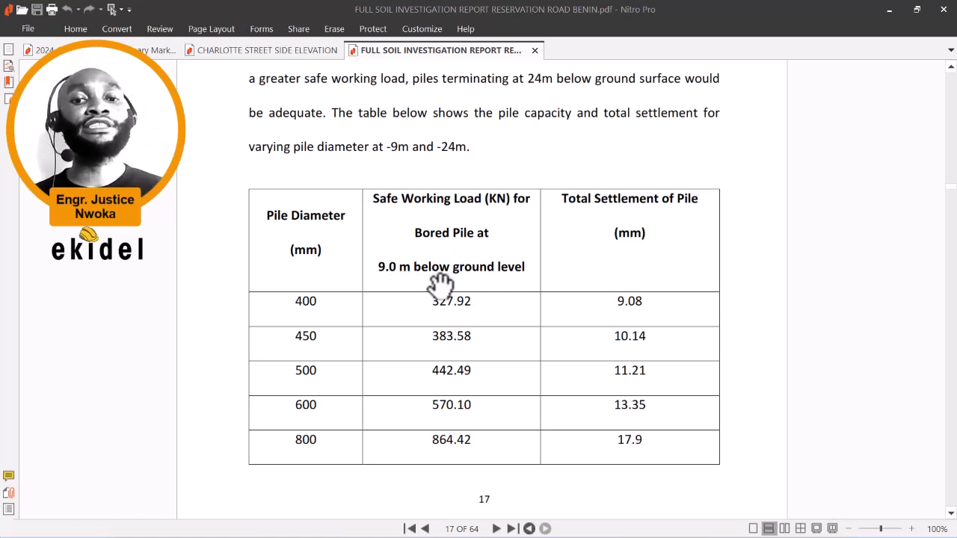
Step: Compare the bored pile safe working loads and settlements at 9.0 m with the table for 24.0 m below ground level
scroll(445, 278, "down", 5)
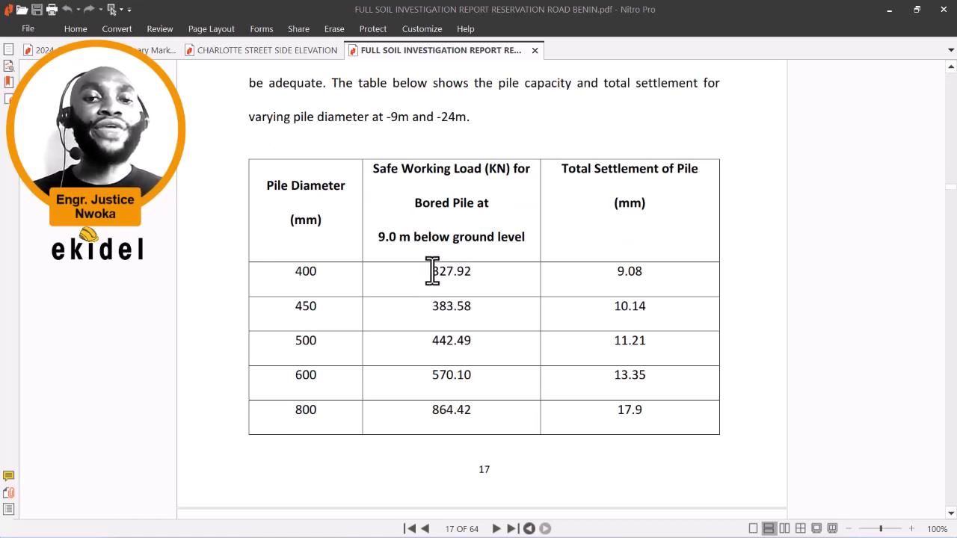
scroll(444, 277, "down", 3)
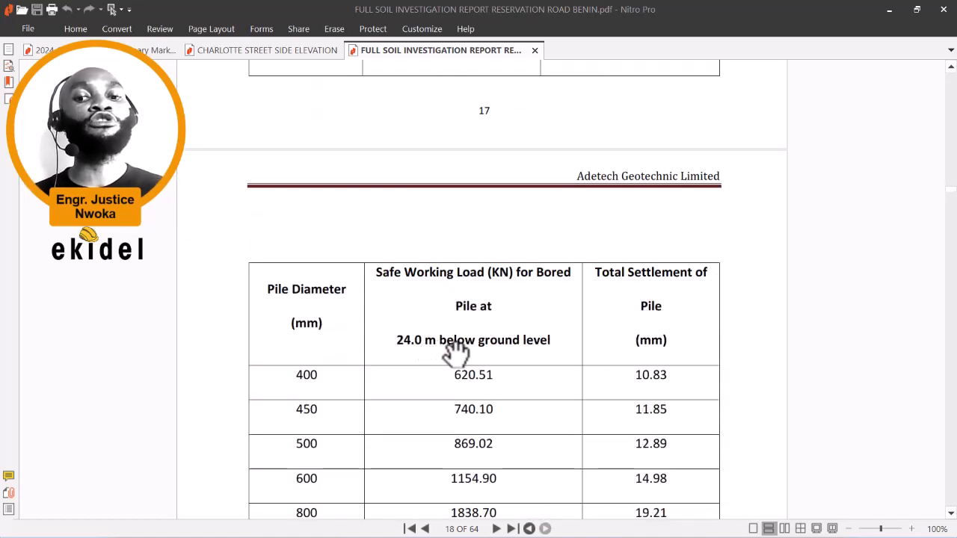
scroll(449, 342, "down", 1)
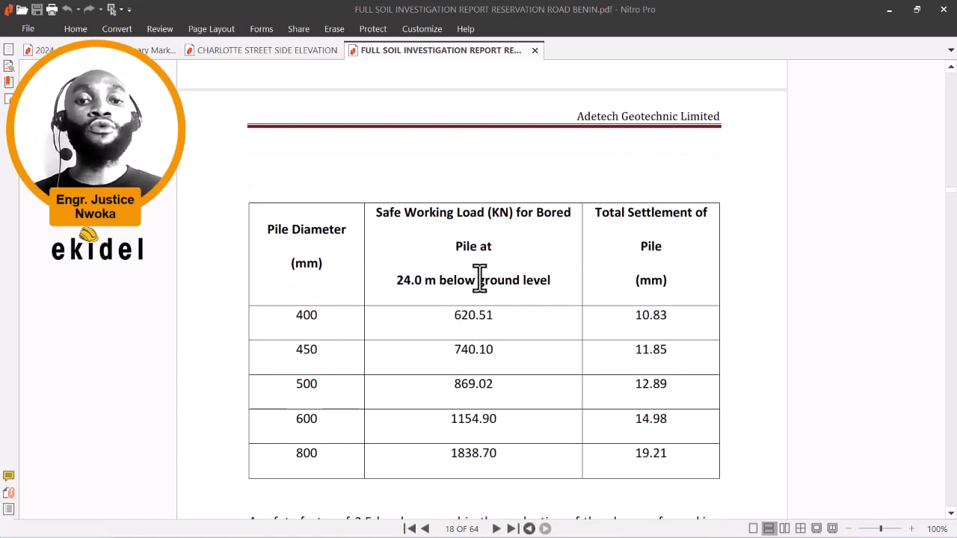
scroll(455, 149, "up", 3)
scroll(456, 132, "up", 4)
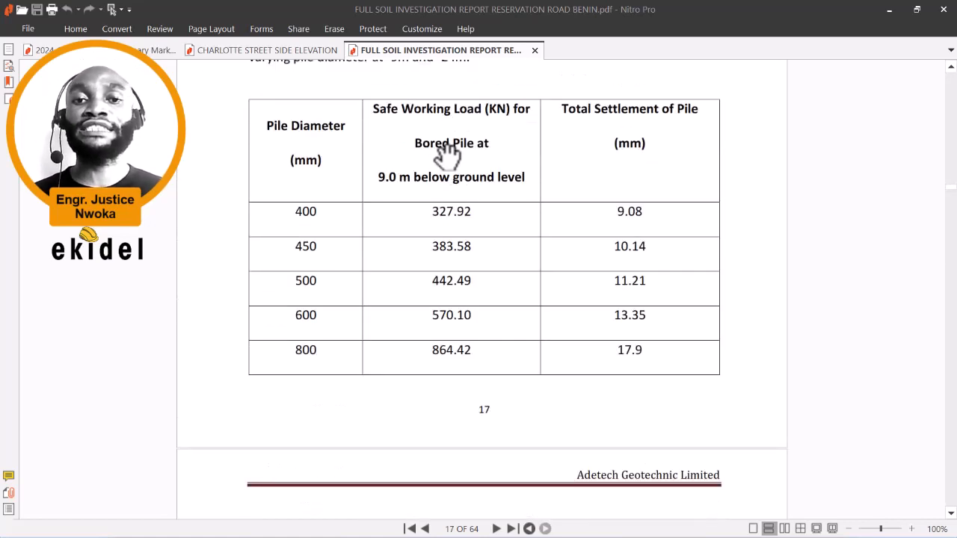
scroll(444, 196, "down", 2)
scroll(449, 217, "down", 3)
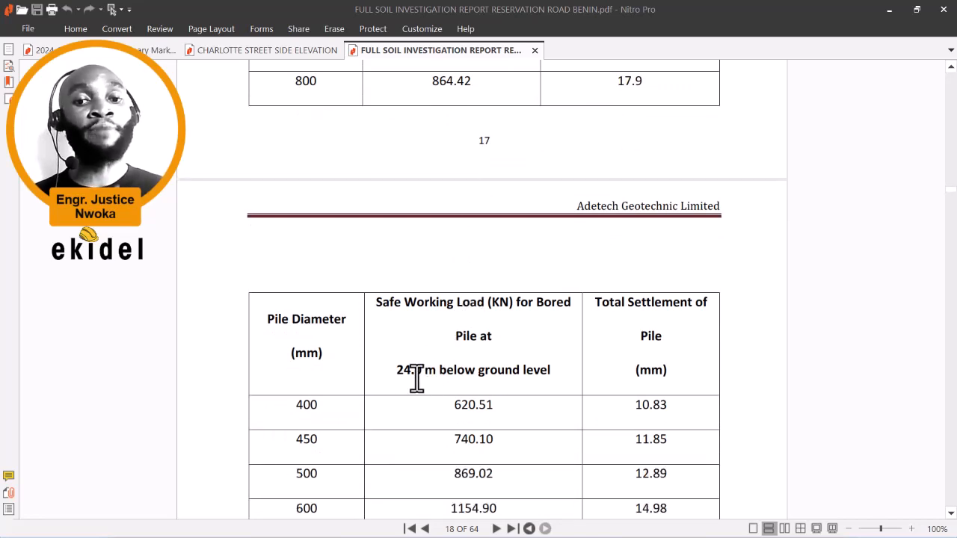
scroll(426, 370, "down", 1)
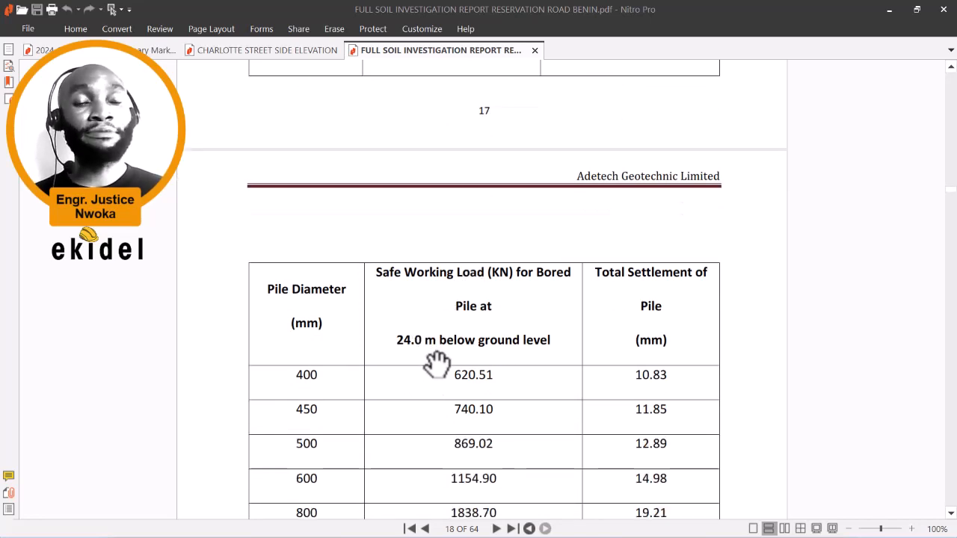
Step: Recheck how safe working load changes with pile depth for each pile diameter across the page 17 and 18 tables
scroll(444, 321, "up", 3)
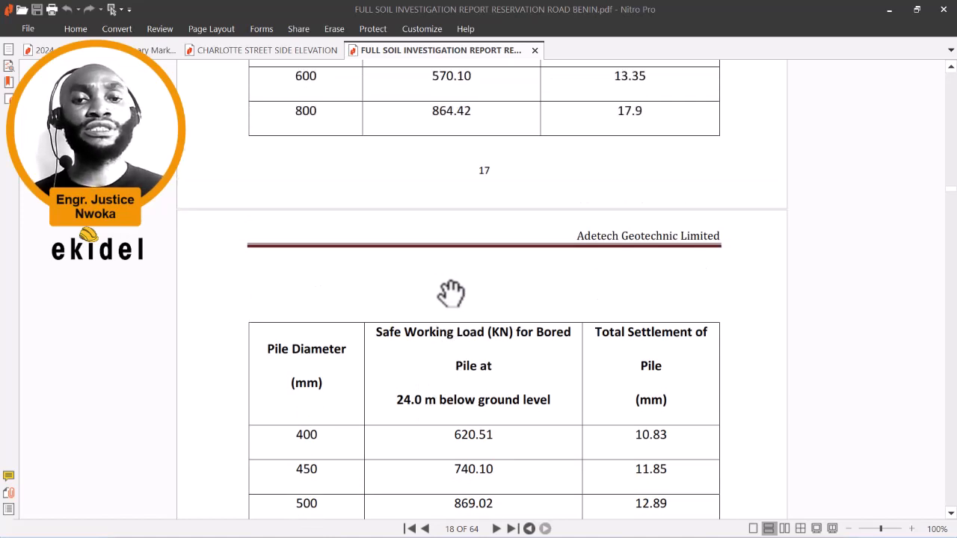
scroll(439, 206, "up", 2)
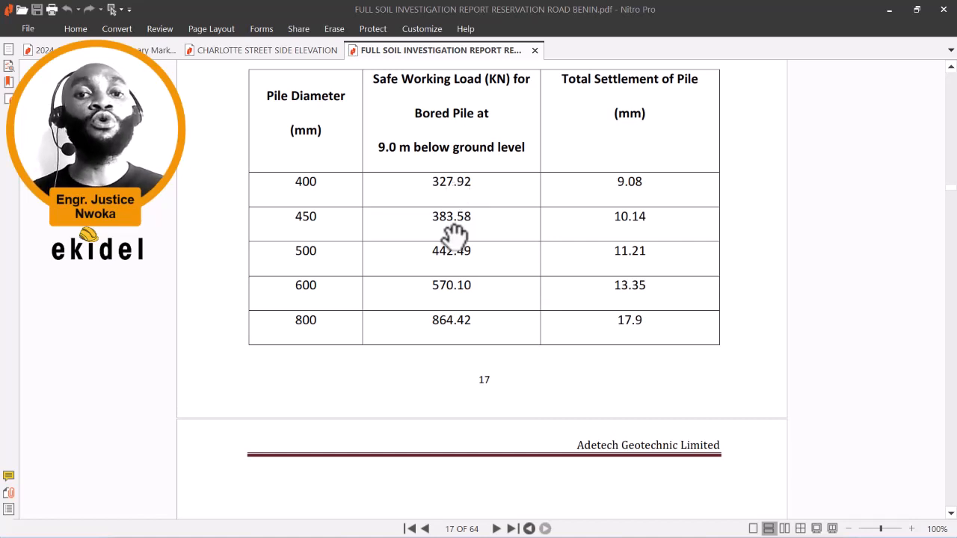
scroll(480, 239, "down", 5)
scroll(461, 313, "up", 2)
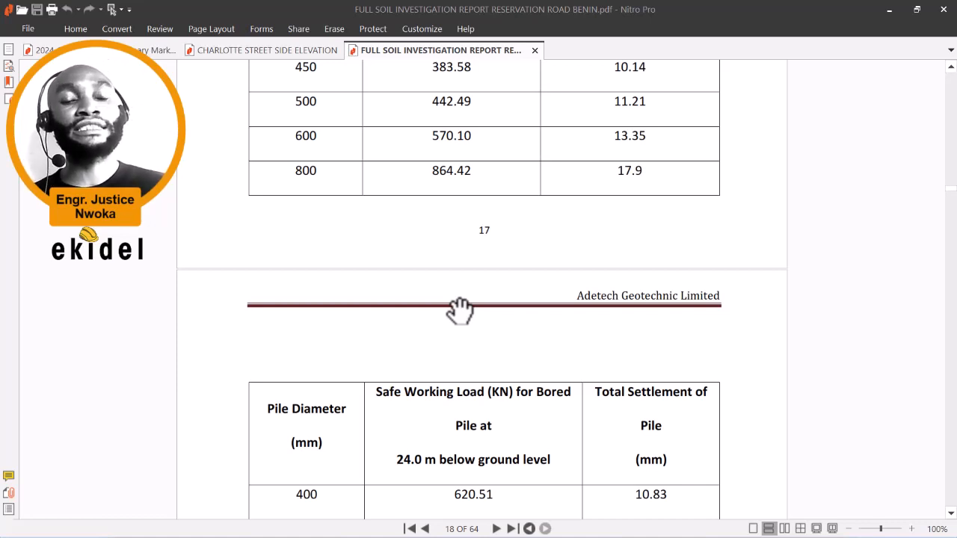
scroll(448, 254, "down", 4)
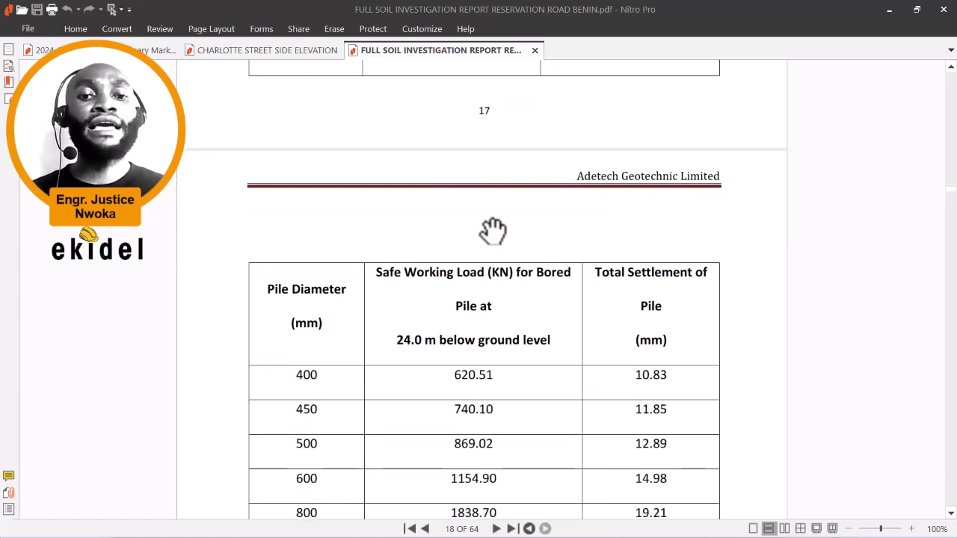
scroll(486, 278, "down", 2)
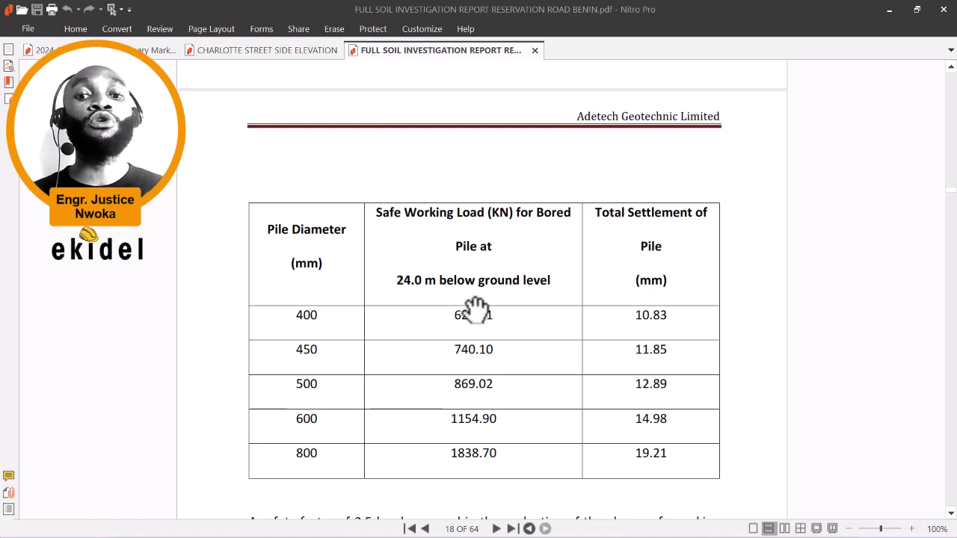
scroll(474, 309, "up", 5)
scroll(482, 183, "up", 4)
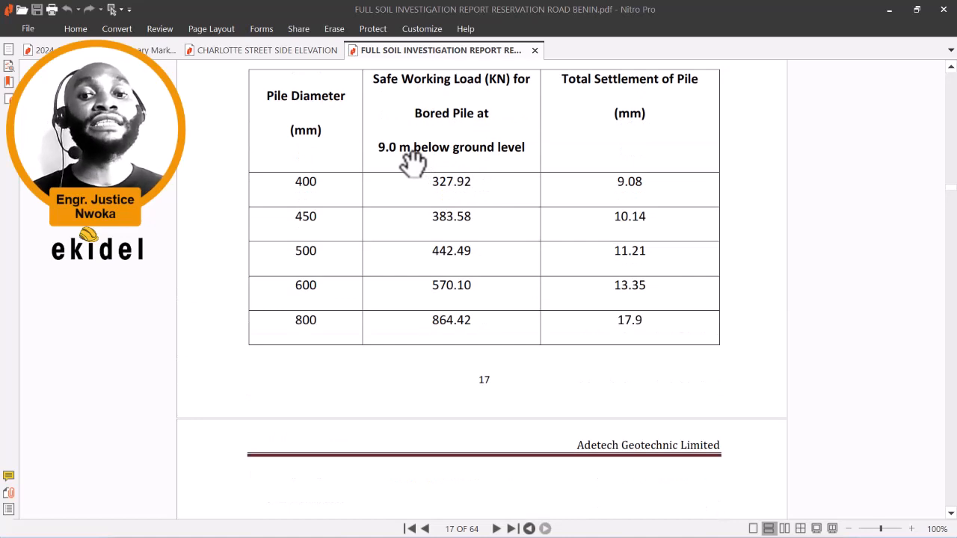
scroll(461, 160, "down", 8)
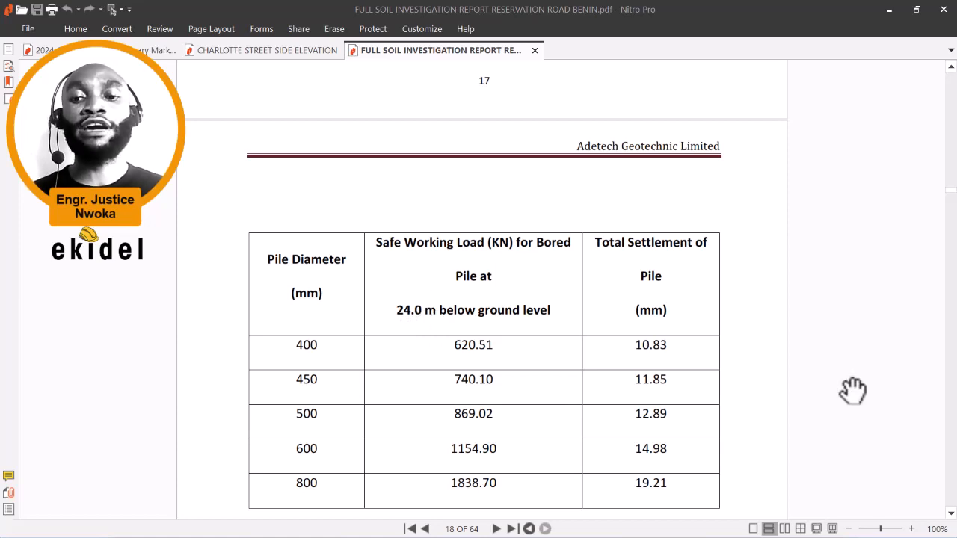
Step: Switch to ProtaStructure and inspect the axial capacities of the circular 800 mm piles and the whole piled building in 3D
left_click(703, 516)
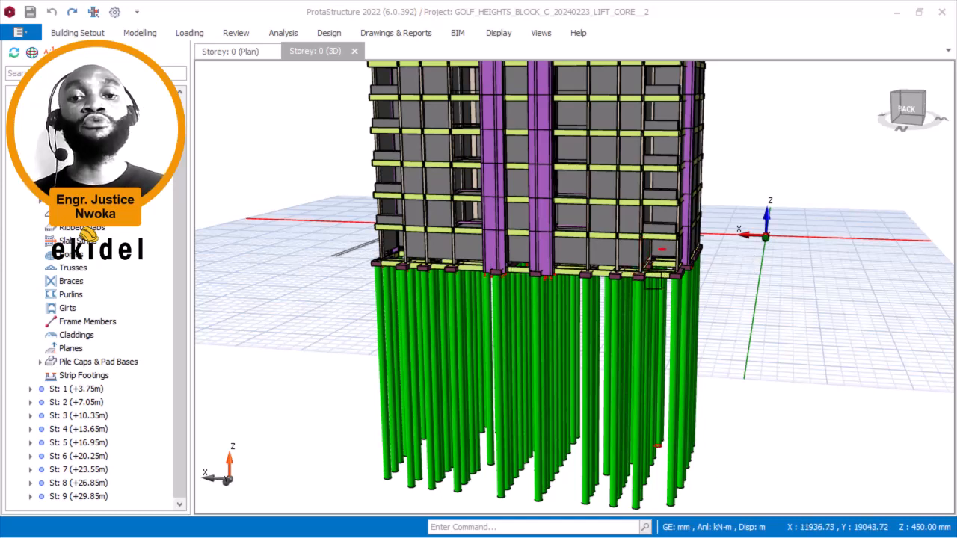
mouse_move(652, 283)
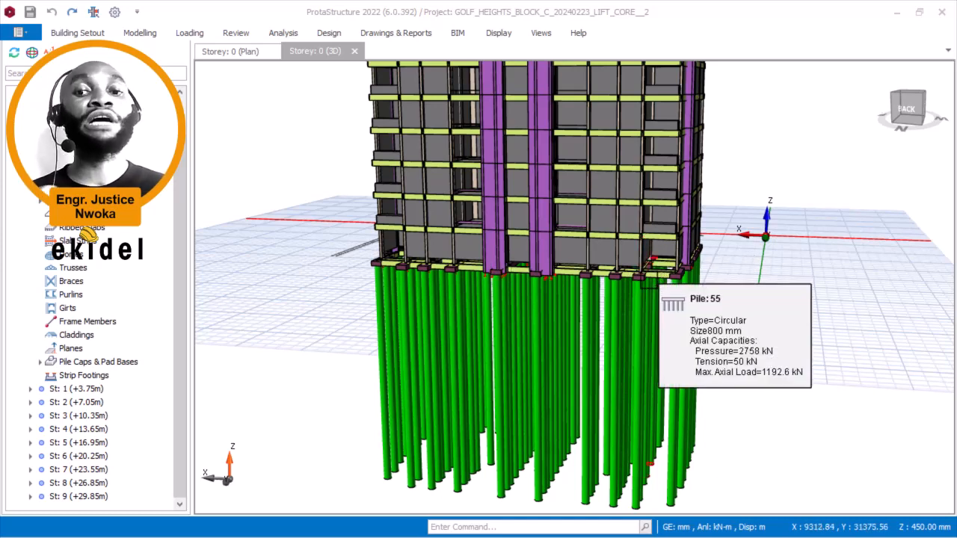
mouse_move(572, 259)
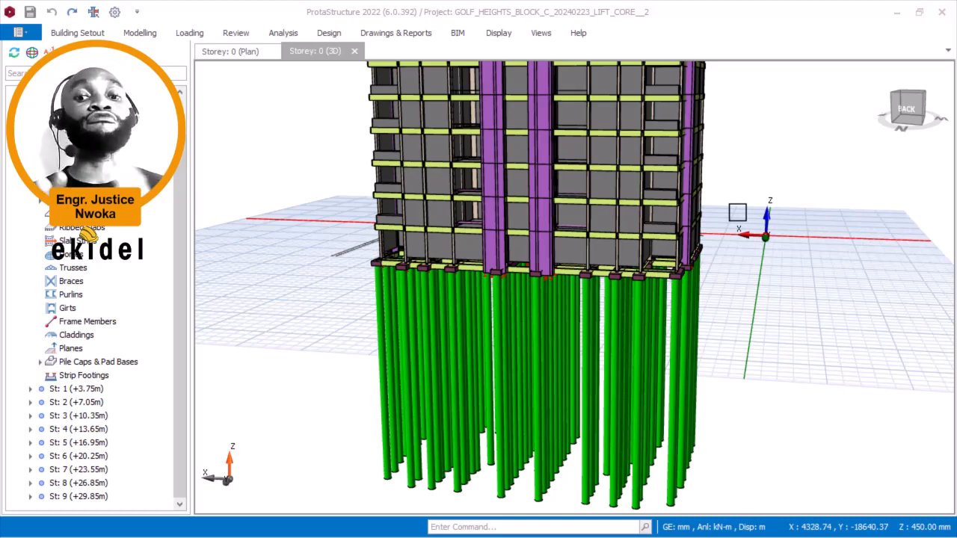
scroll(626, 272, "down", 3)
middle_click_drag(419, 274, 395, 306)
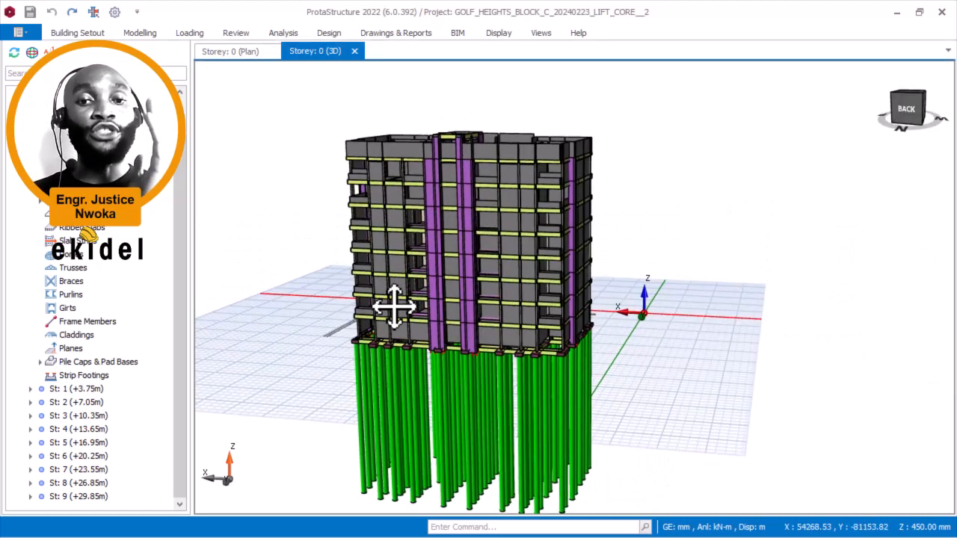
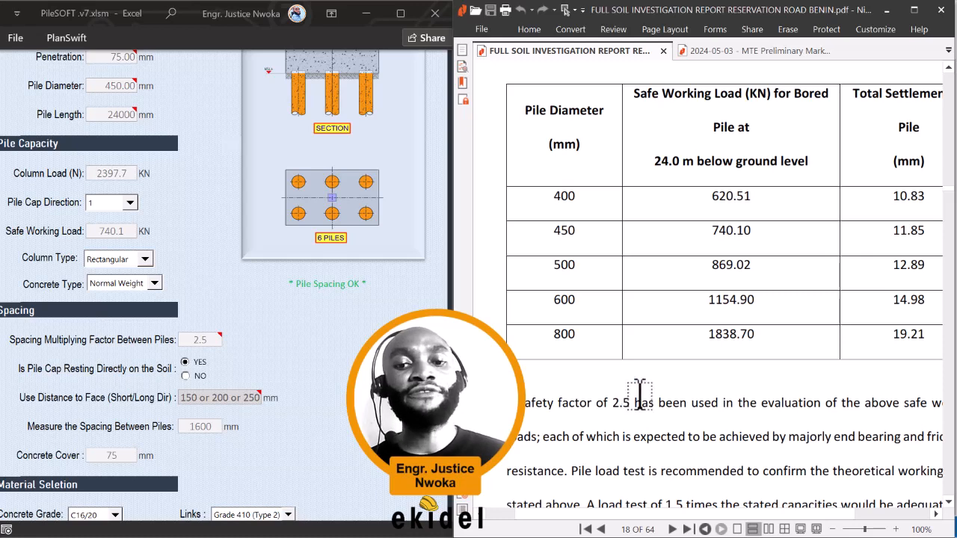
Step: Read the page 18 safety factor and pile group spacing recommendations alongside PileSOFT's Spacing Multiplying Factor Between Piles
scroll(649, 403, "down", 3)
scroll(708, 401, "down", 1)
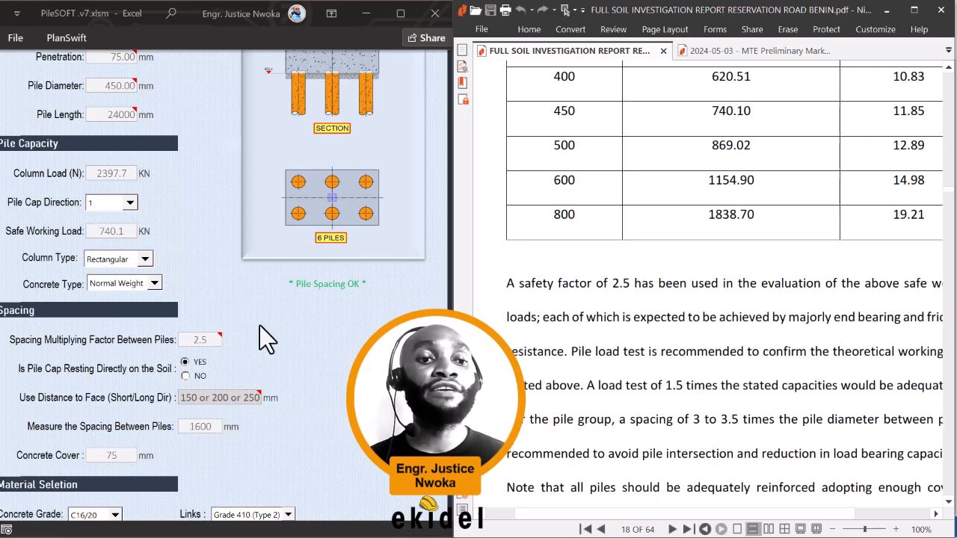
left_click(199, 338)
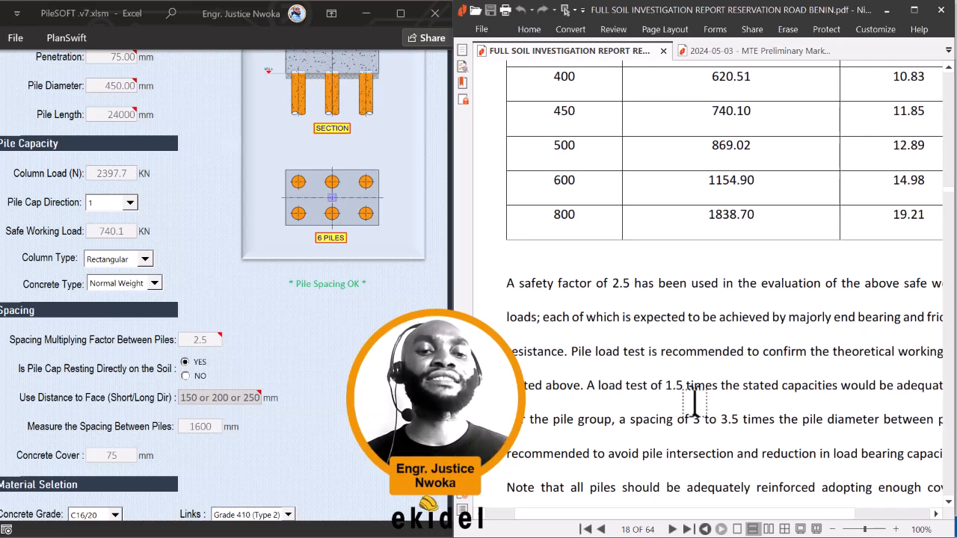
left_click(198, 338)
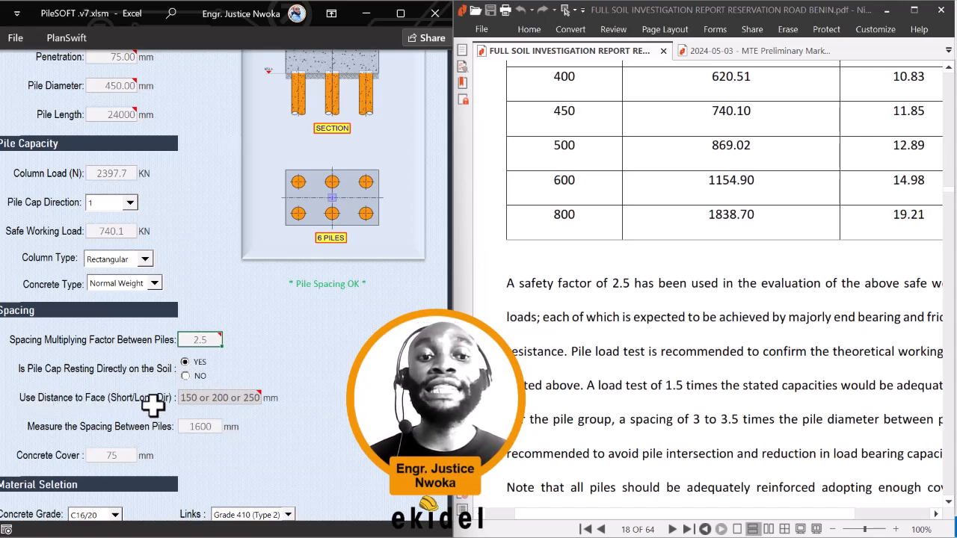
Step: Switch the pile cap resting directly on the soil option to NO and back to YES to compare the distance to face
mouse_move(200, 400)
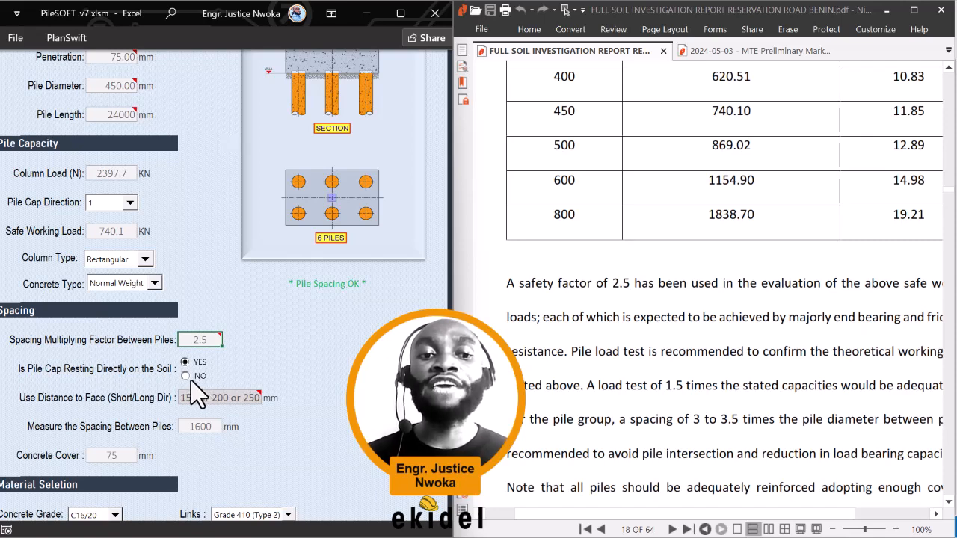
left_click(184, 377)
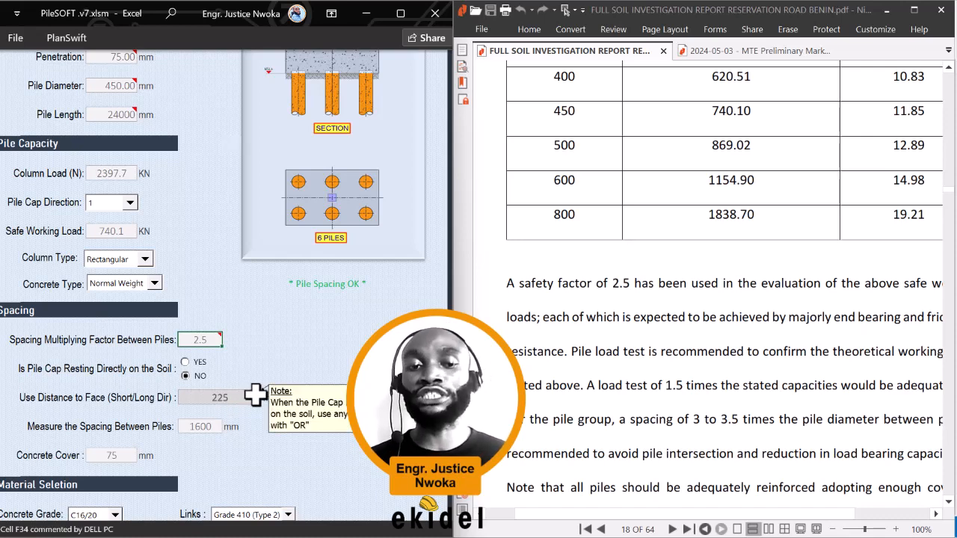
left_click(187, 362)
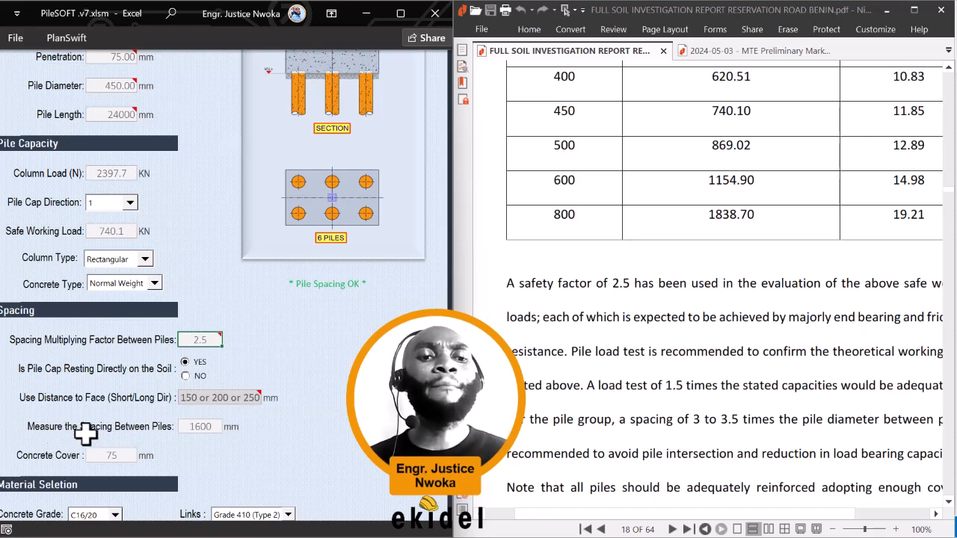
Step: Try a measured spacing of 860 mm between the piles to test the pile spacing check
left_click(191, 426)
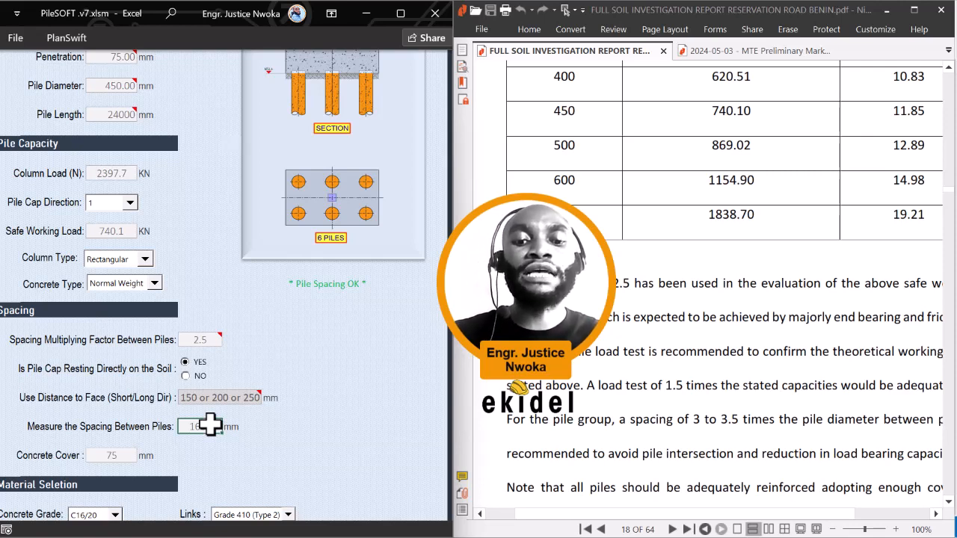
key("BackSpace")
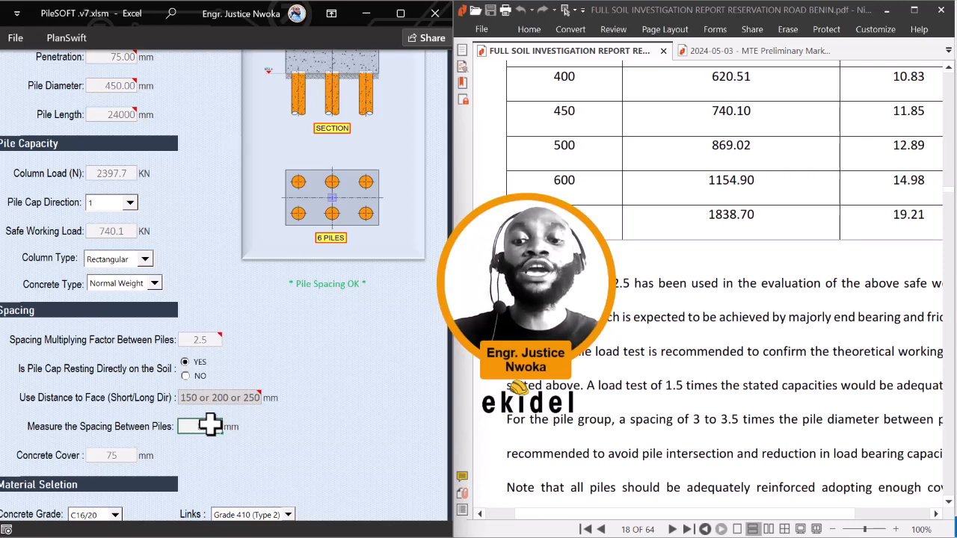
type("860")
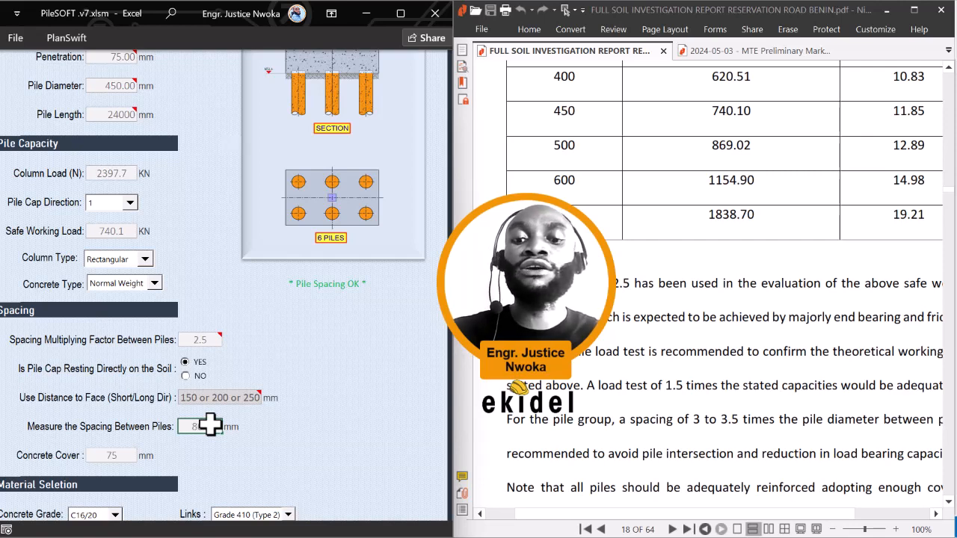
left_click(111, 455)
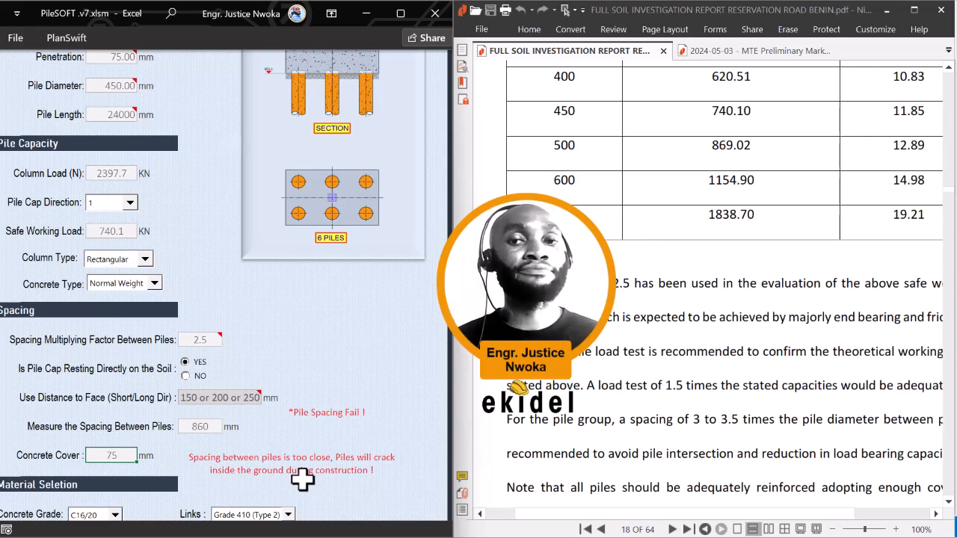
Step: Set the measured spacing between the piles to 1500 mm
left_click(199, 428)
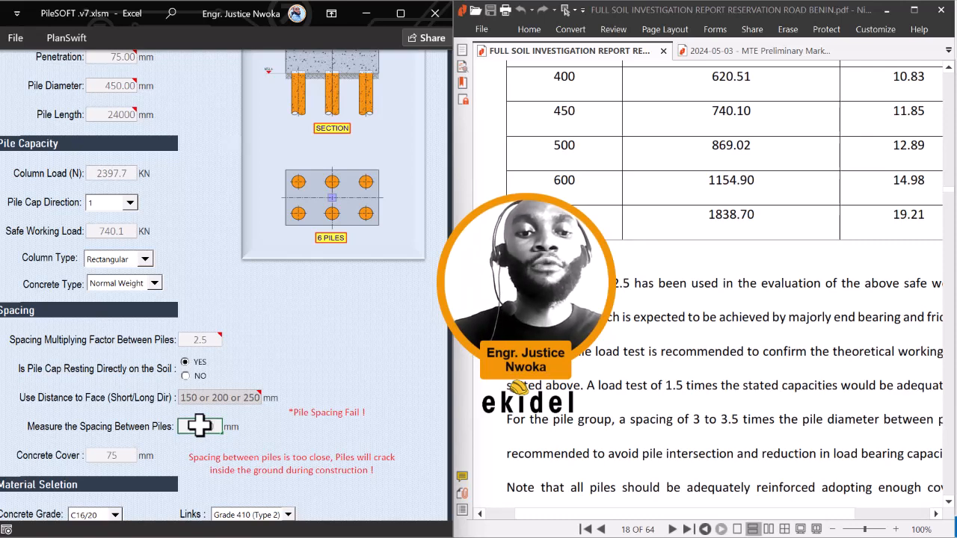
left_click(120, 457)
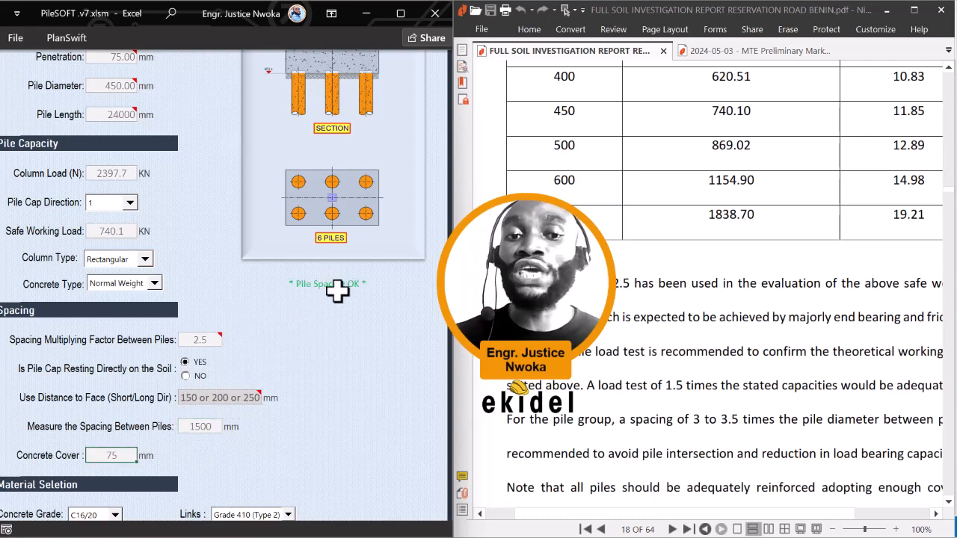
left_click(212, 426)
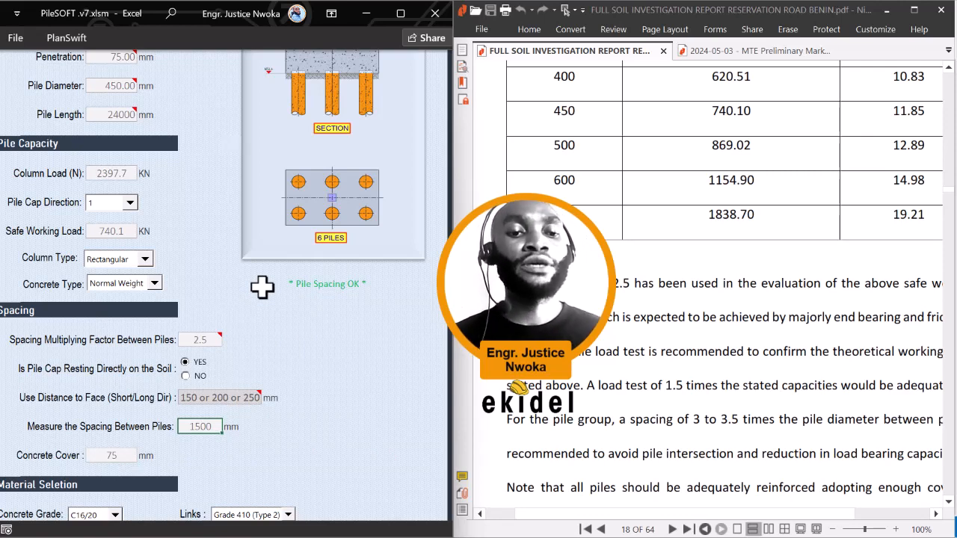
Step: Review the concrete cover input against the soil report's page 18 recommendation on cover to the pile reinforcement
left_click(113, 457)
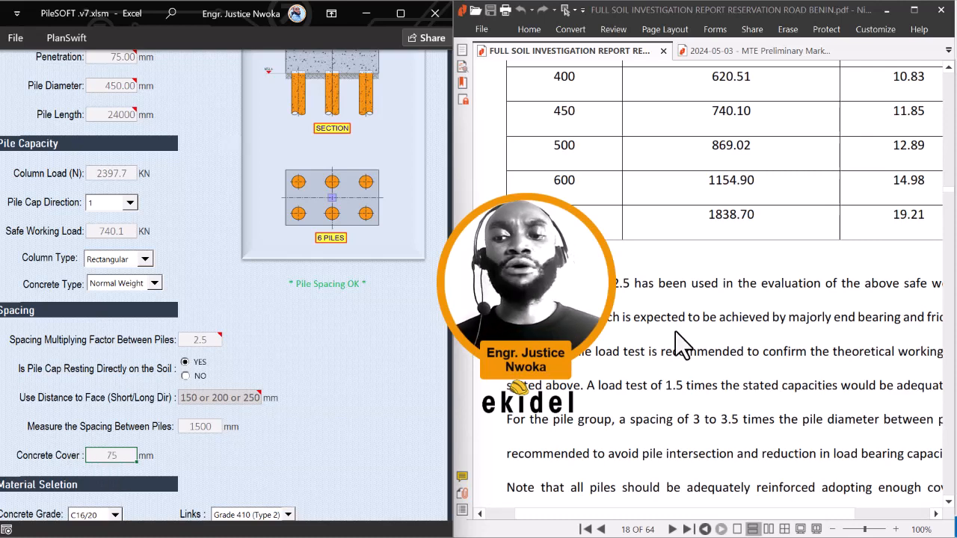
scroll(680, 344, "down", 2)
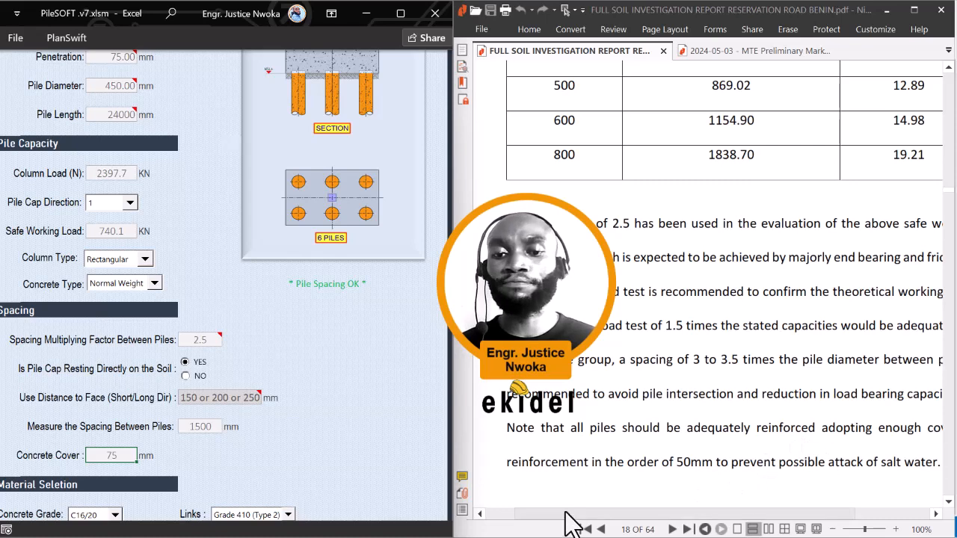
left_click_drag(568, 514, 627, 514)
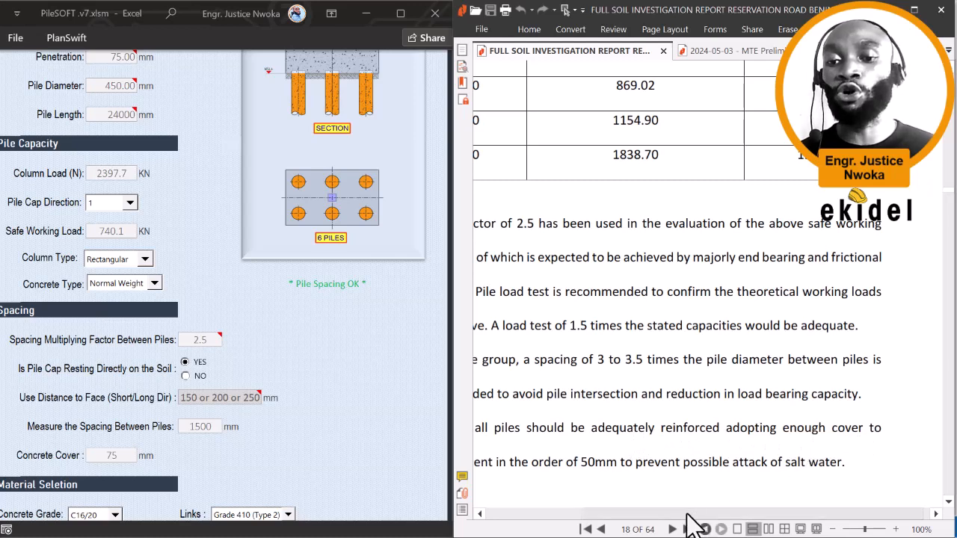
left_click_drag(686, 514, 584, 516)
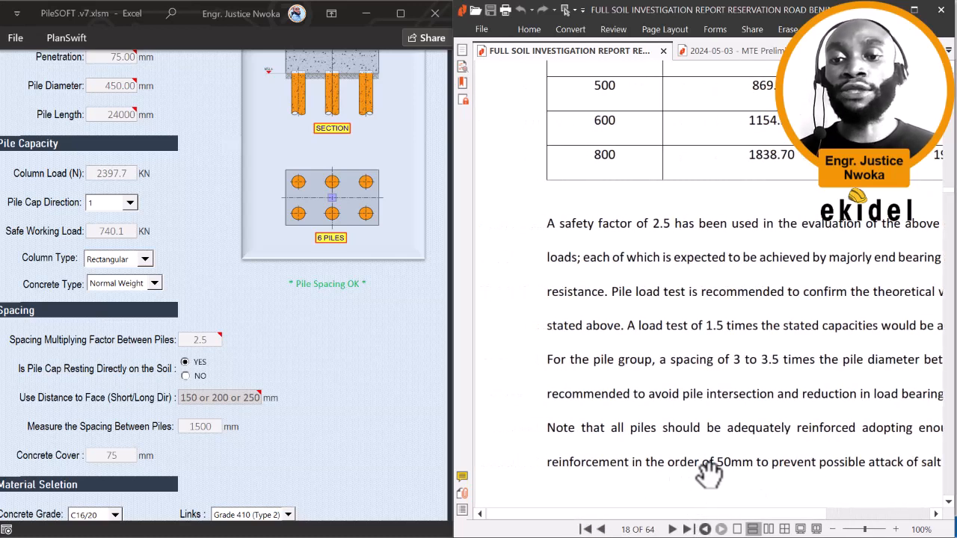
Step: Set the concrete cover to 50 mm to match the soil report's recommended cover to the pile reinforcement
left_click_drag(719, 516, 808, 492)
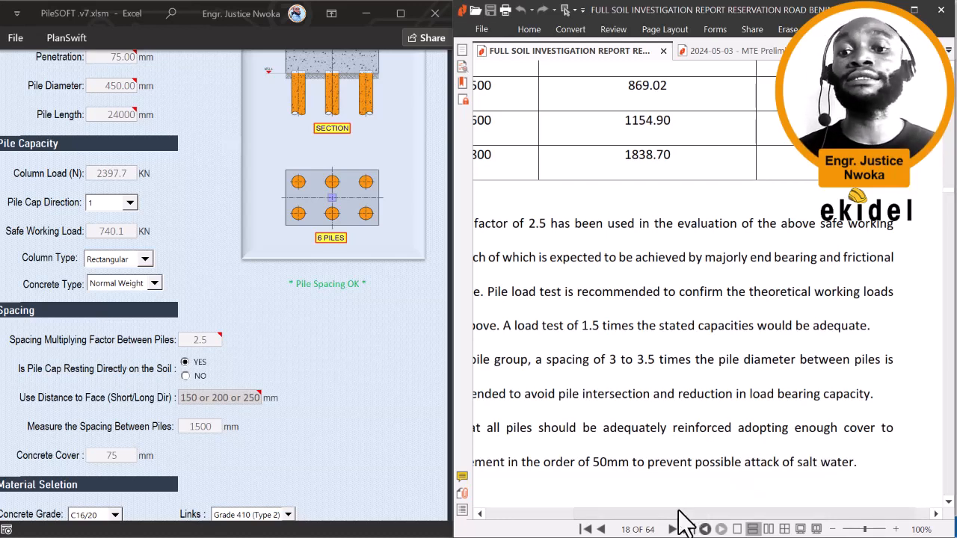
left_click_drag(677, 514, 599, 503)
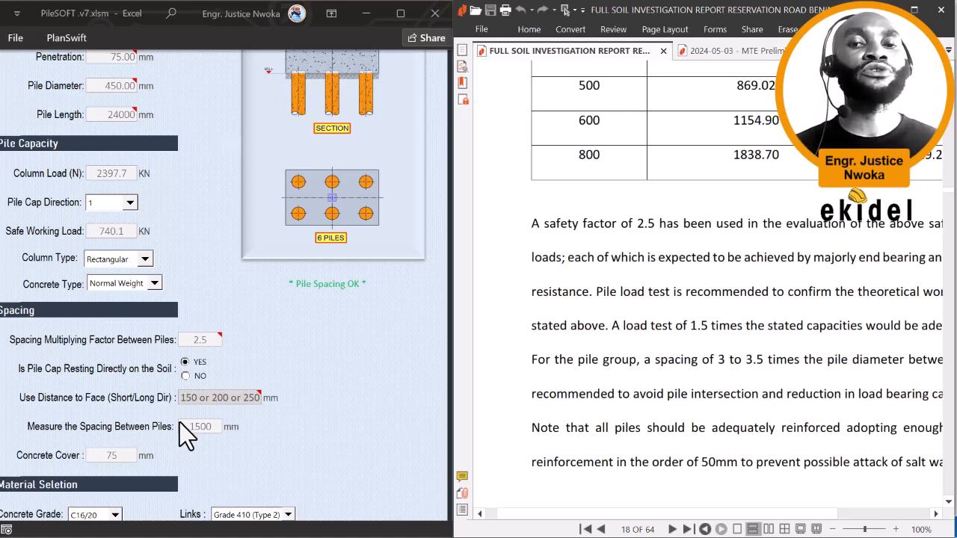
left_click(105, 455)
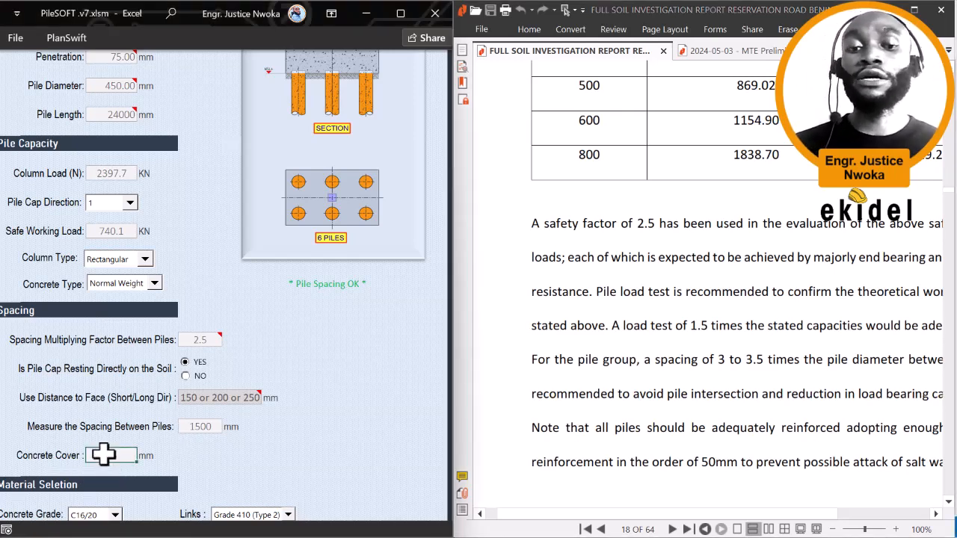
type("50")
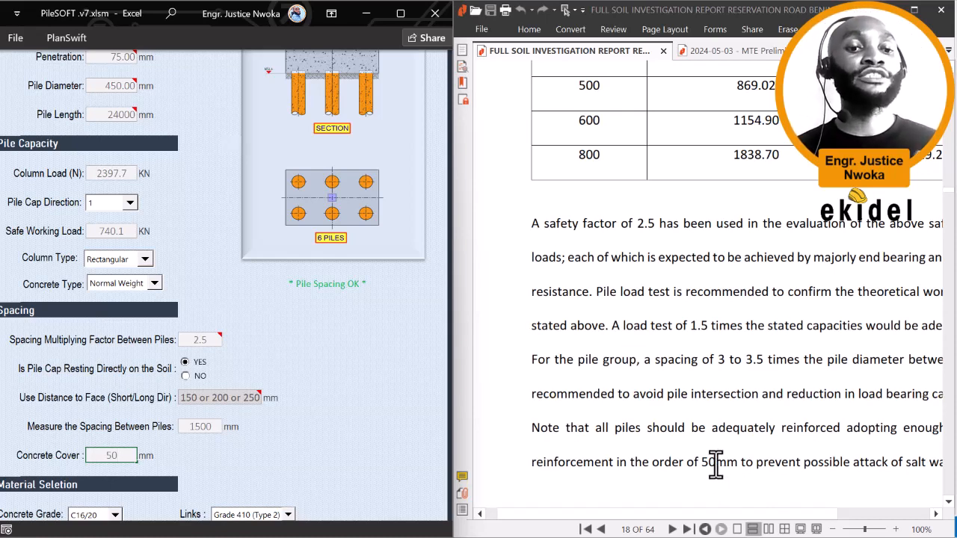
key("BackSpace")
type("75")
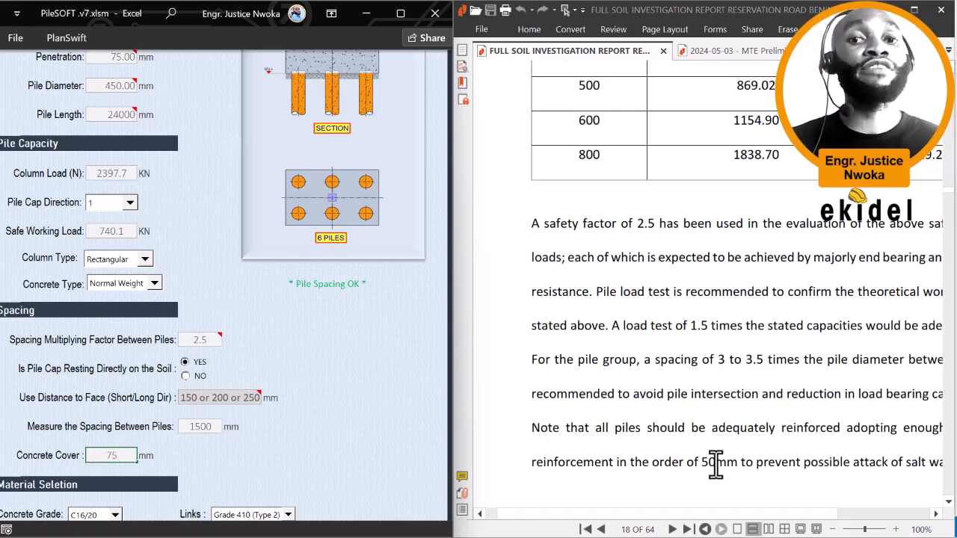
key("BackSpace")
key("BackSpace")
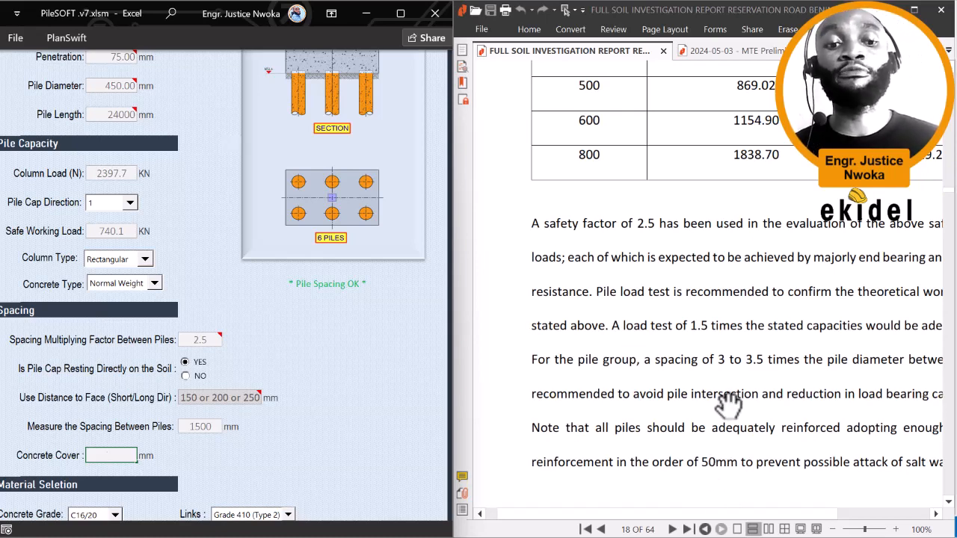
type("50")
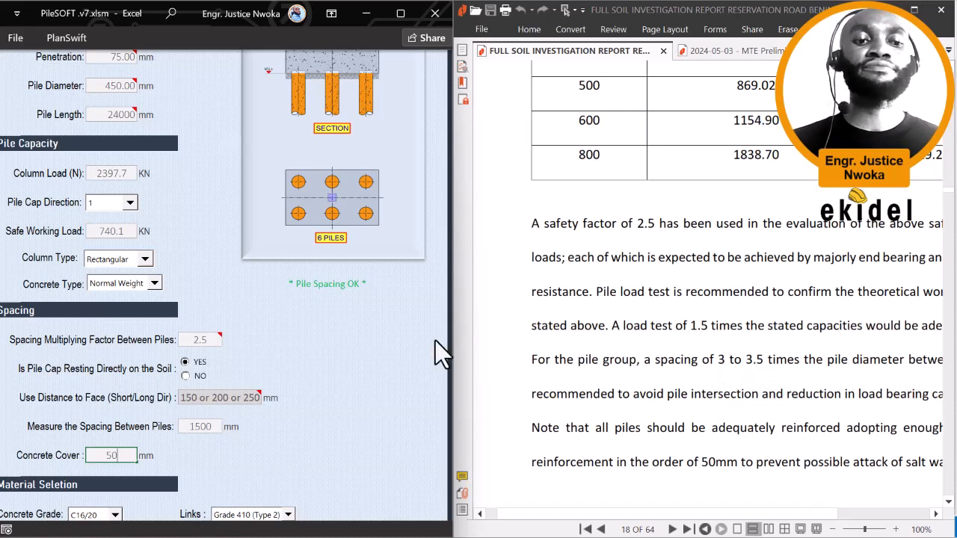
left_click(210, 426)
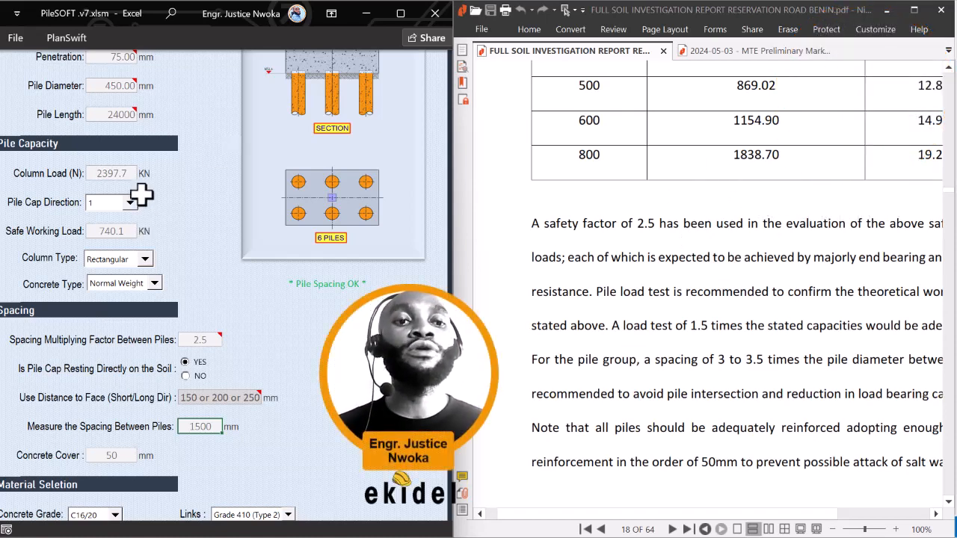
Step: Review the PileSOFT pile cap, capacity, spacing and material inputs alongside ProtaStructure's pile cap options, ending at the column load
left_click(114, 175)
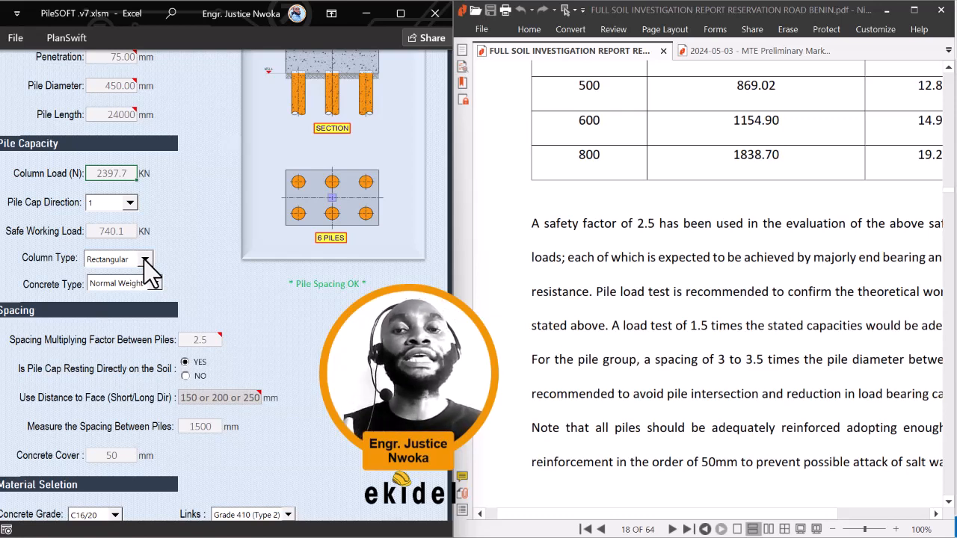
scroll(125, 157, "up", 1)
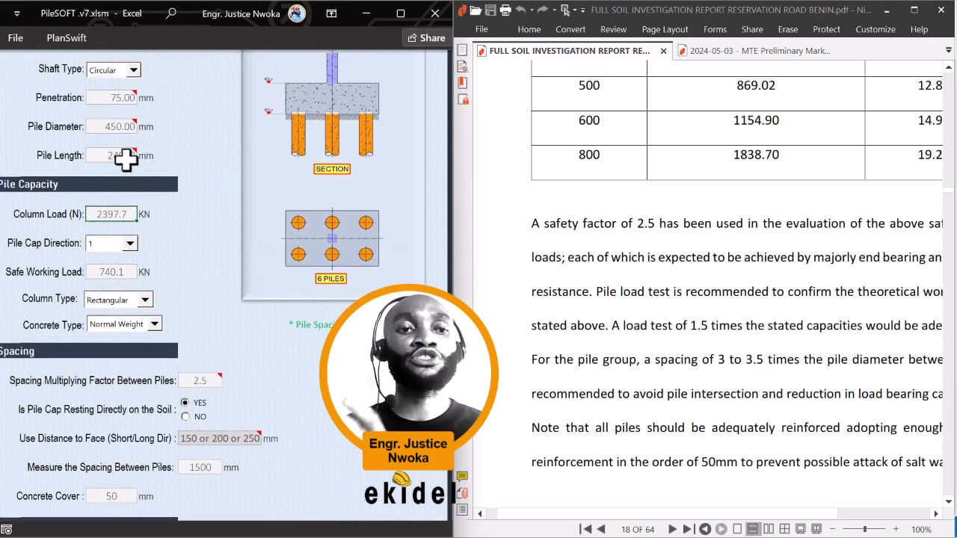
scroll(126, 158, "up", 1)
mouse_move(127, 197)
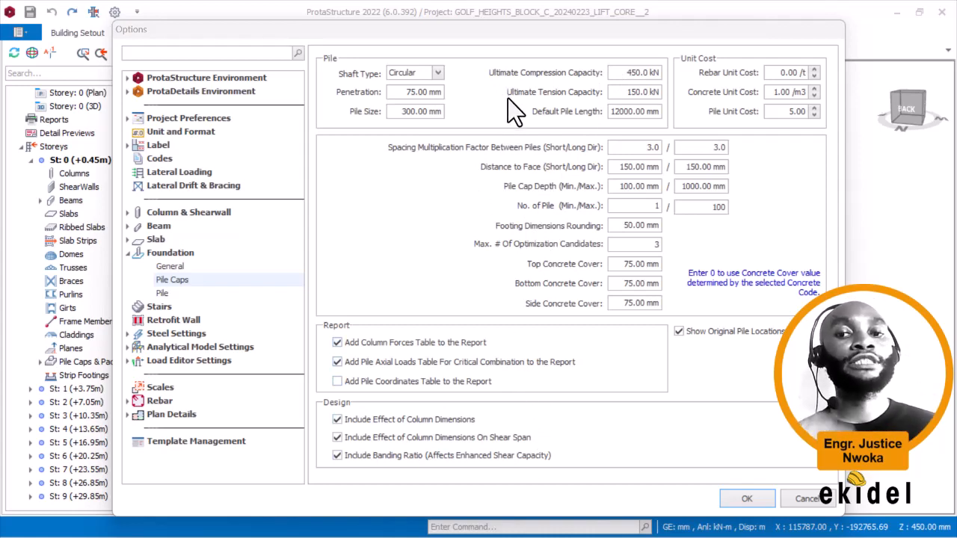
key("alt+Tab")
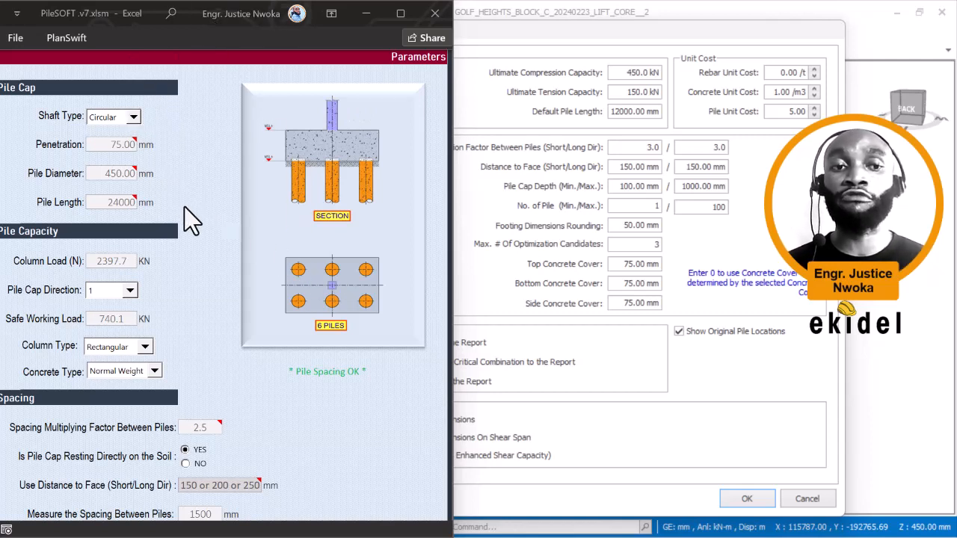
scroll(172, 165, "down", 3)
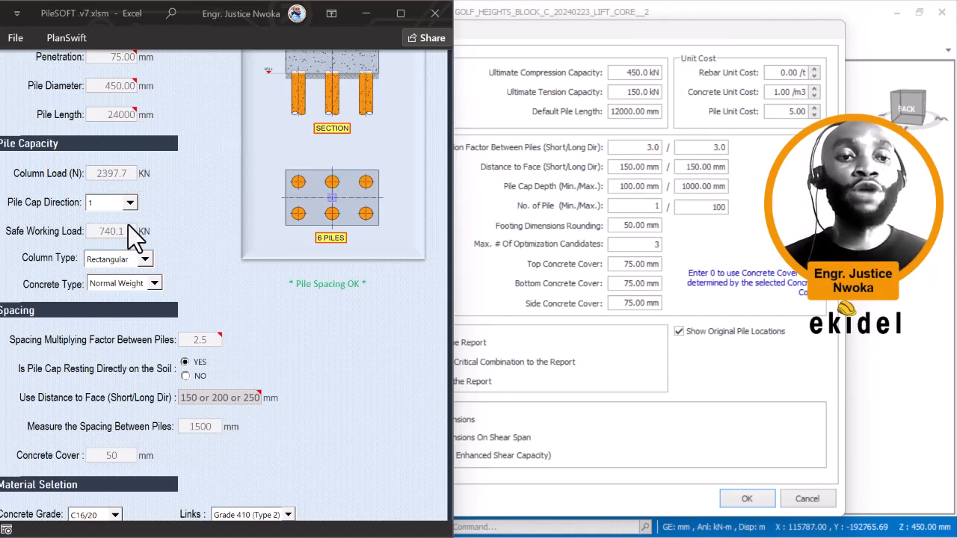
scroll(160, 237, "down", 6)
scroll(191, 231, "down", 4)
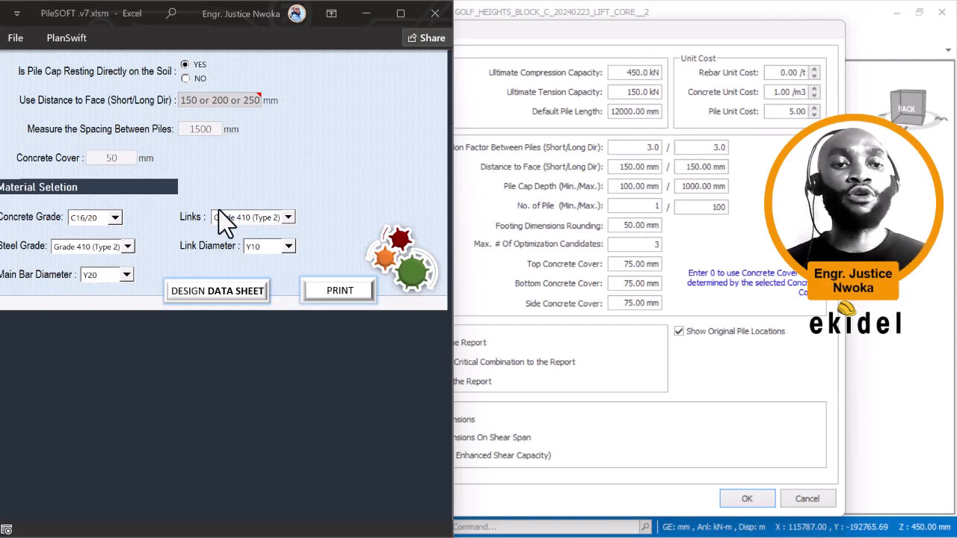
scroll(218, 209, "up", 5)
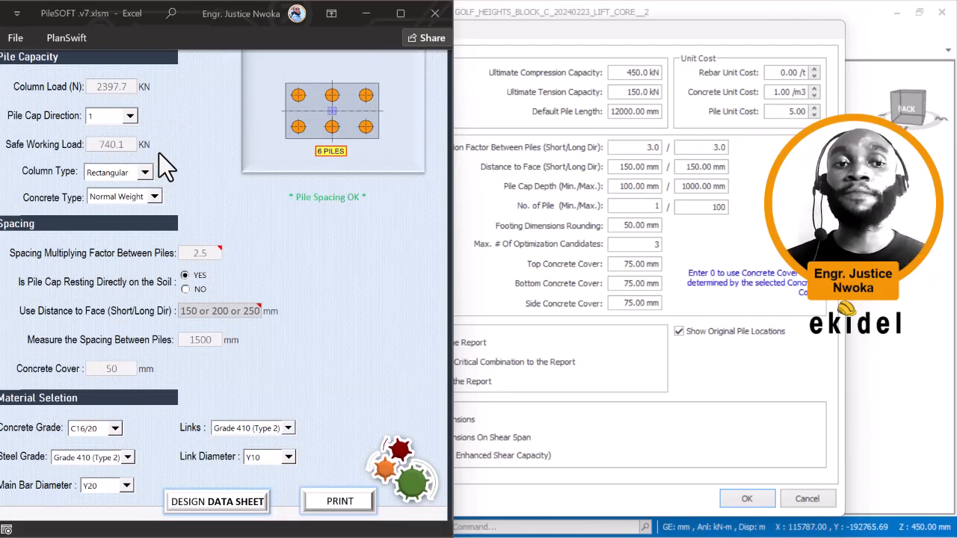
scroll(158, 153, "up", 1)
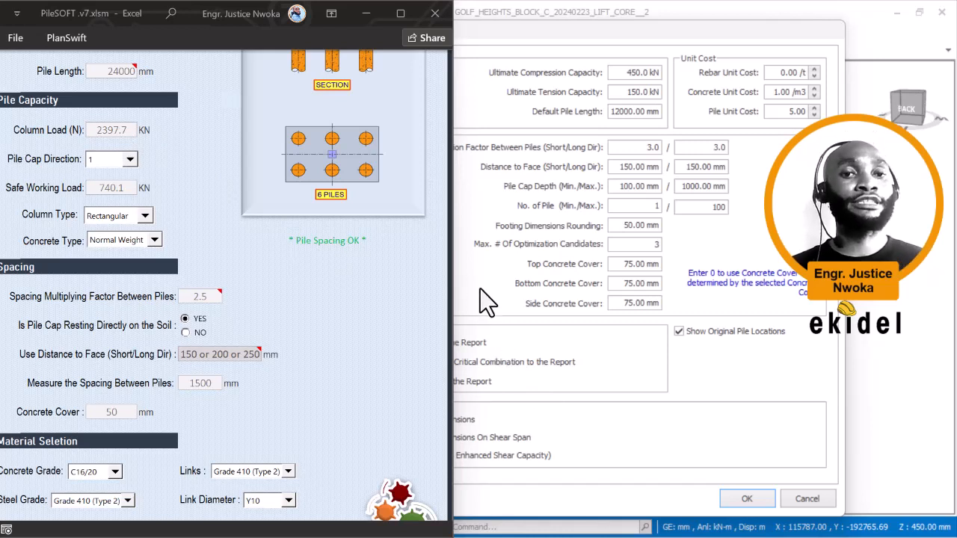
left_click(120, 131)
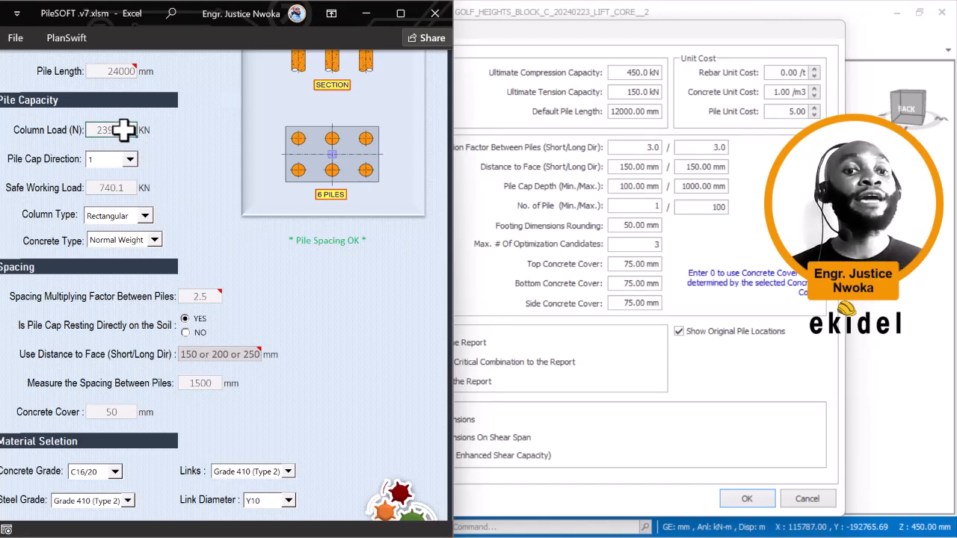
Step: Switch to ProtaStructure, close the pile cap options without saving, and inspect the building's 3D model
left_click(610, 34)
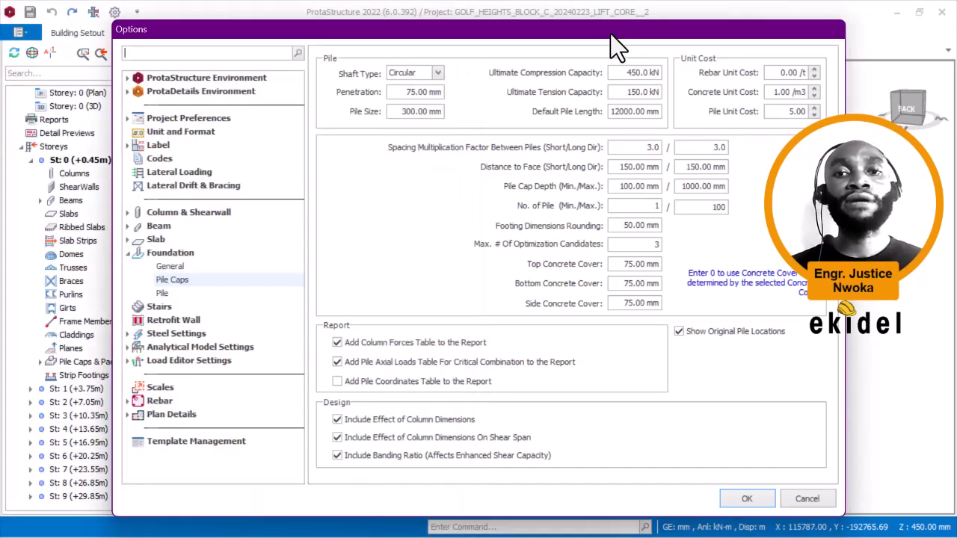
left_click(807, 497)
left_click(495, 137)
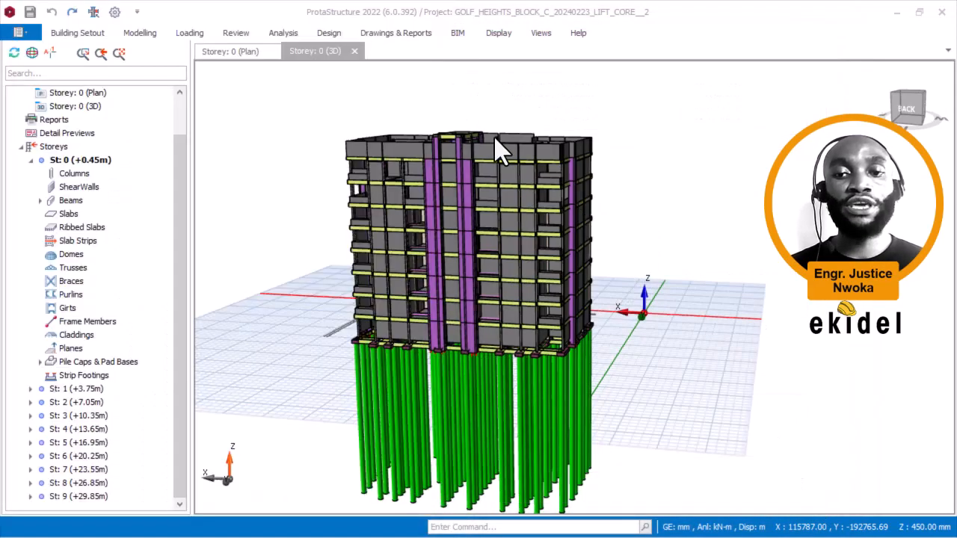
left_click(678, 118)
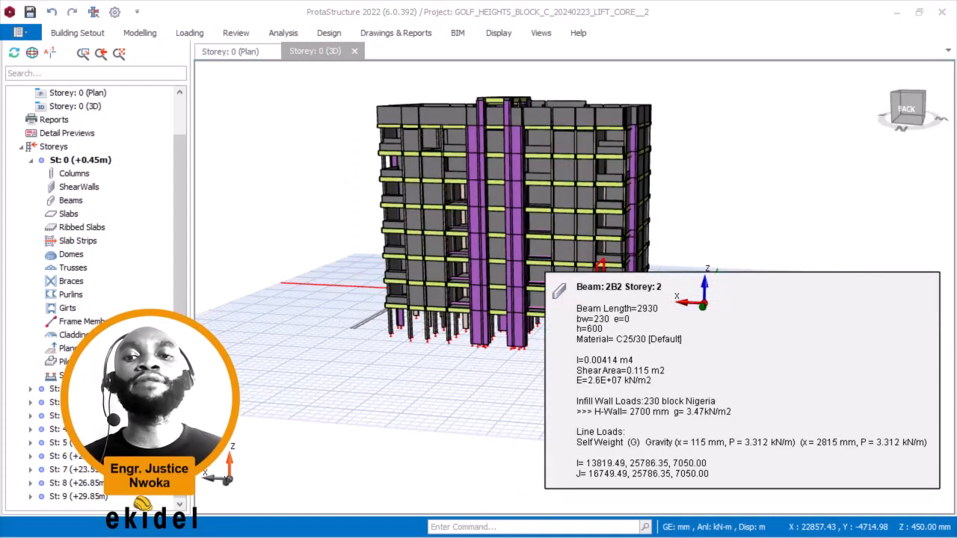
middle_click_drag(613, 243, 645, 239)
mouse_move(457, 155)
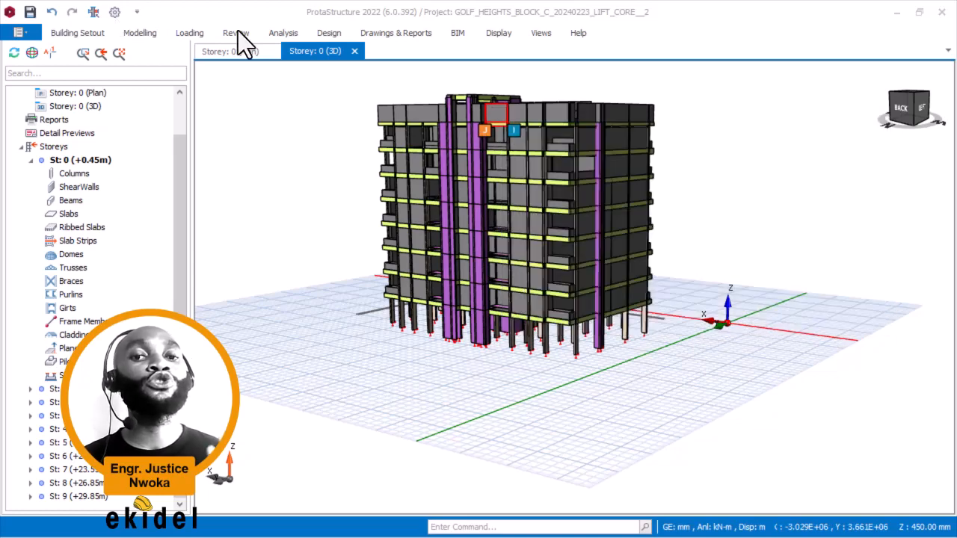
Step: Open the Storey 0 plan and make its axes and text labels visible
left_click(236, 51)
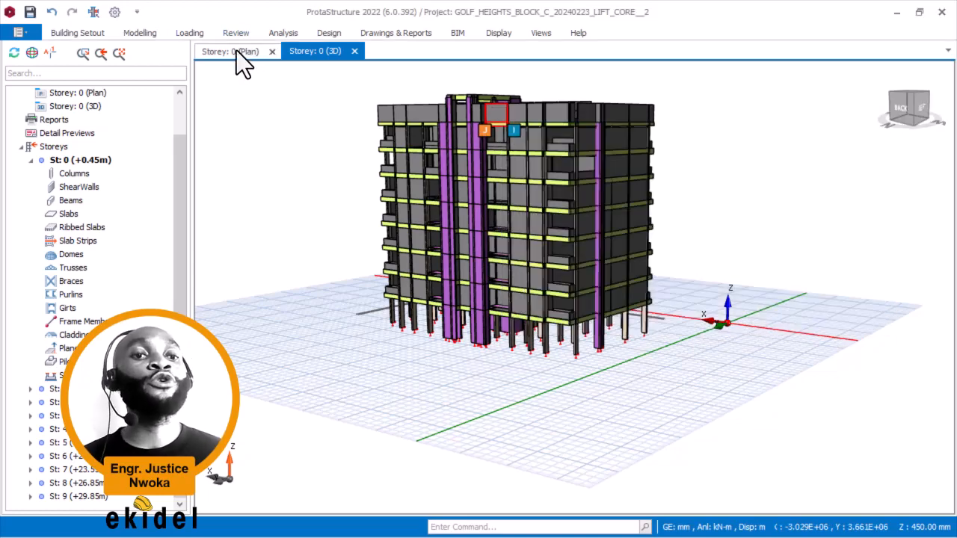
left_click(236, 50)
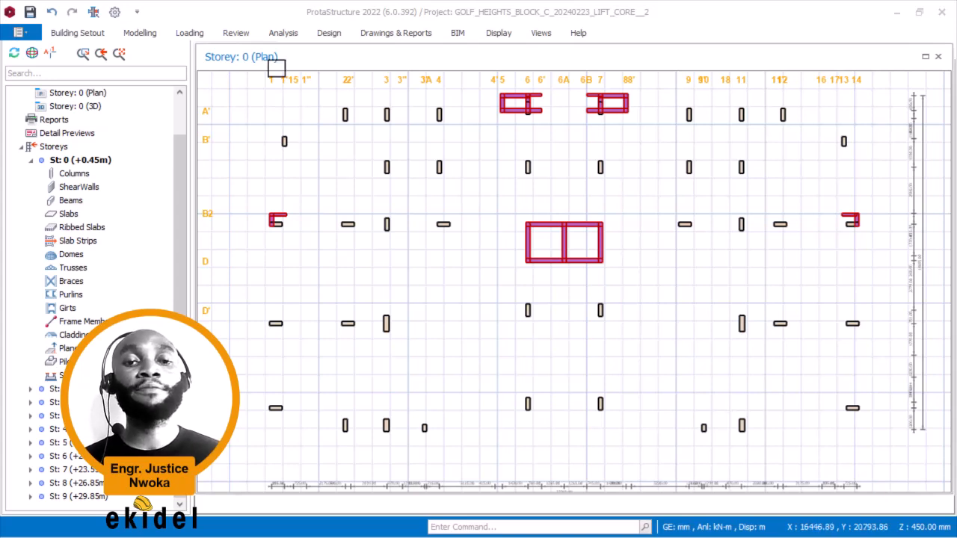
left_click(497, 35)
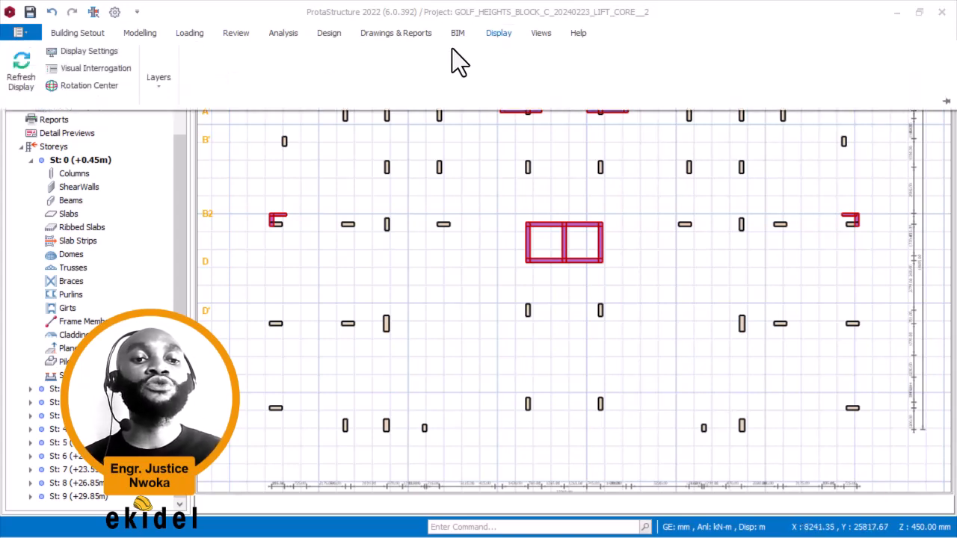
left_click(160, 79)
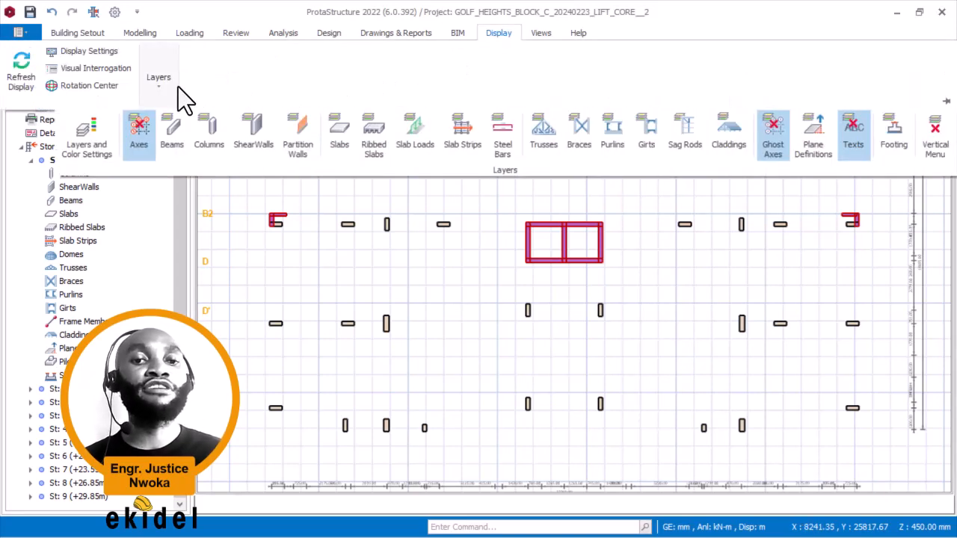
left_click(137, 128)
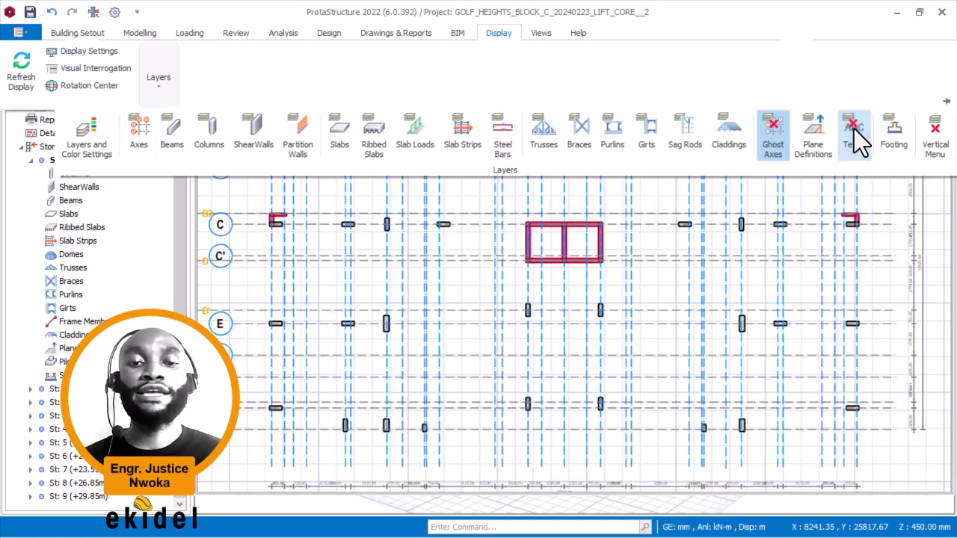
left_click(849, 128)
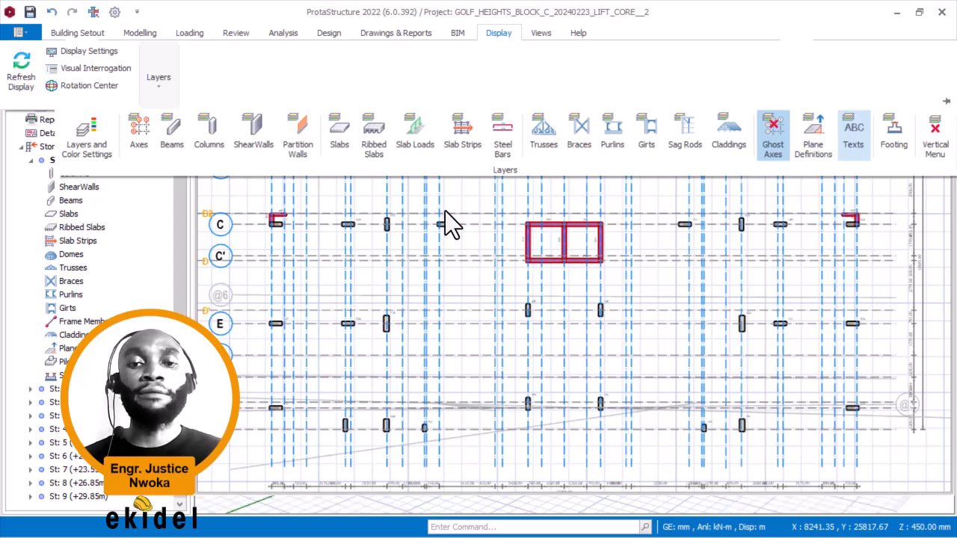
left_click(466, 195)
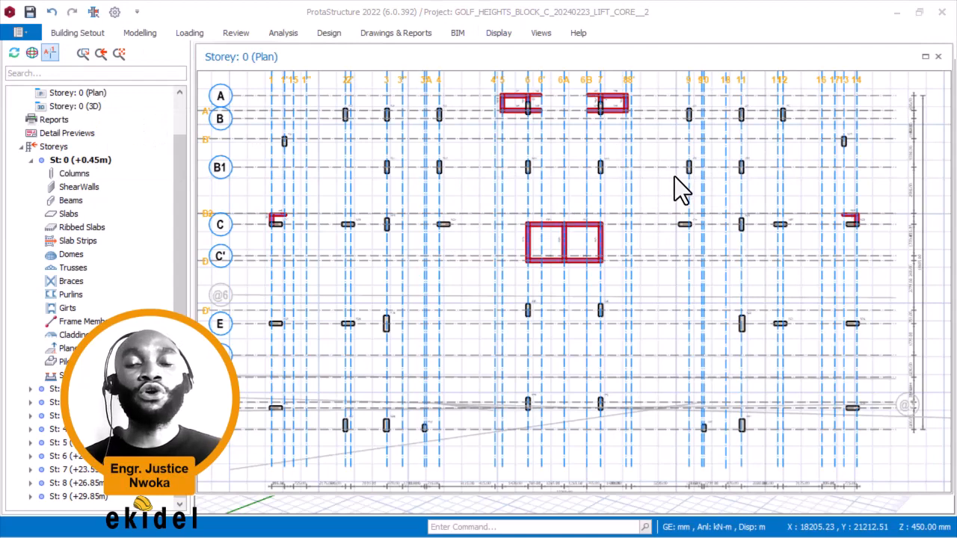
Step: Find column 1C20 at axes C and 4 on the plan and start inserting a pile cap under it
scroll(679, 191, "up", 1)
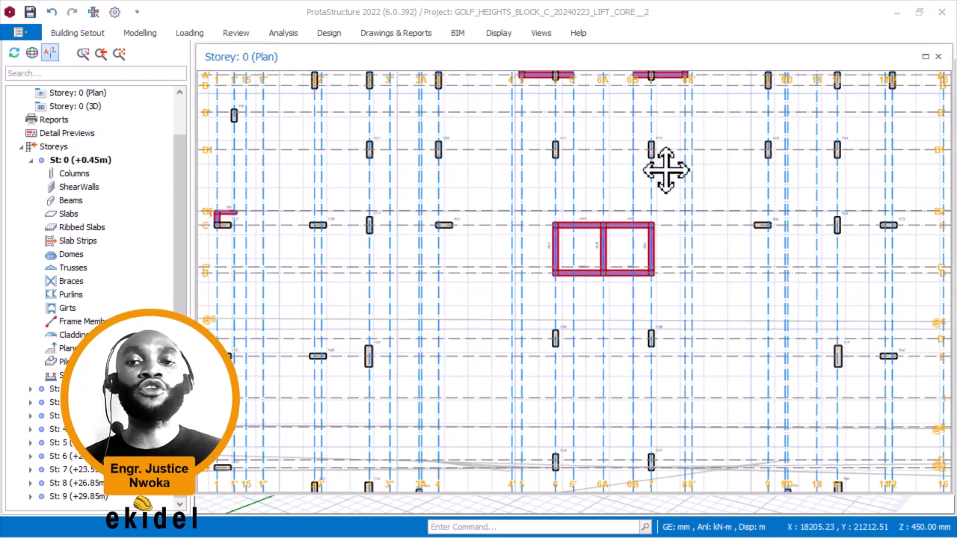
middle_click_drag(665, 171, 589, 205)
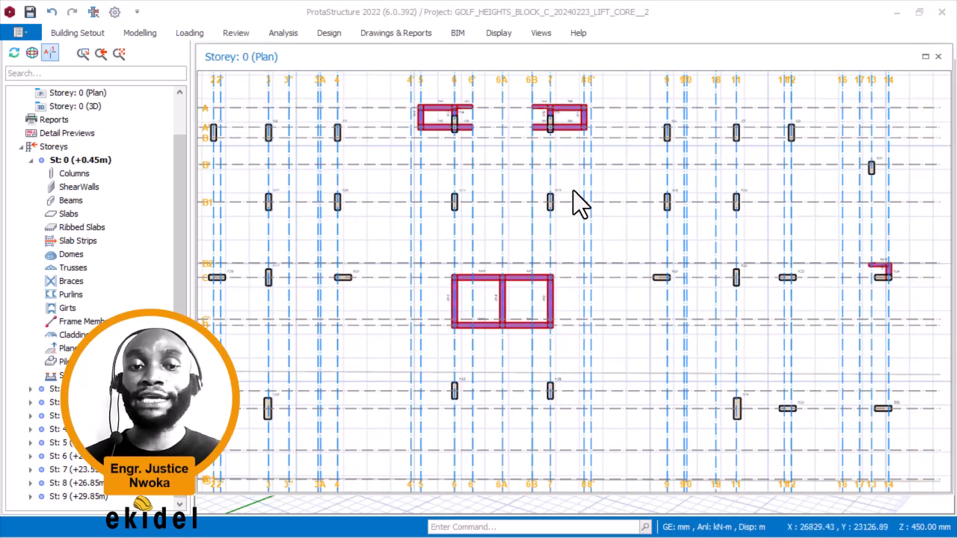
scroll(560, 196, "up", 1)
scroll(556, 210, "up", 1)
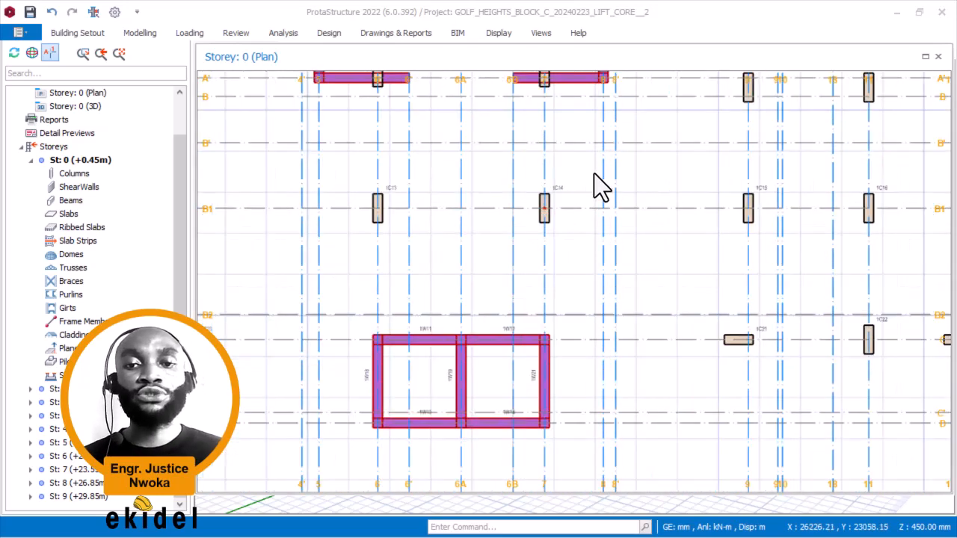
middle_click_drag(596, 183, 693, 139)
scroll(694, 138, "down", 1)
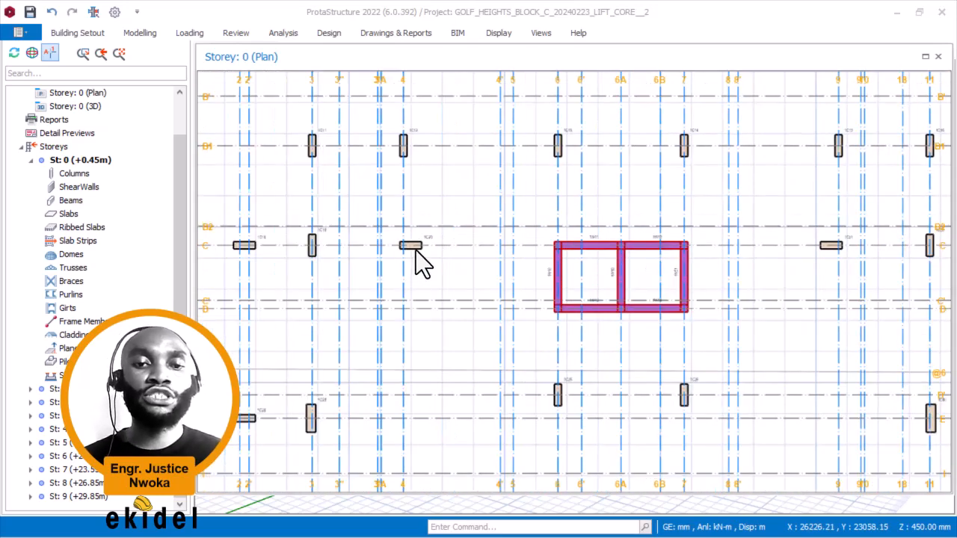
scroll(414, 251, "up", 3)
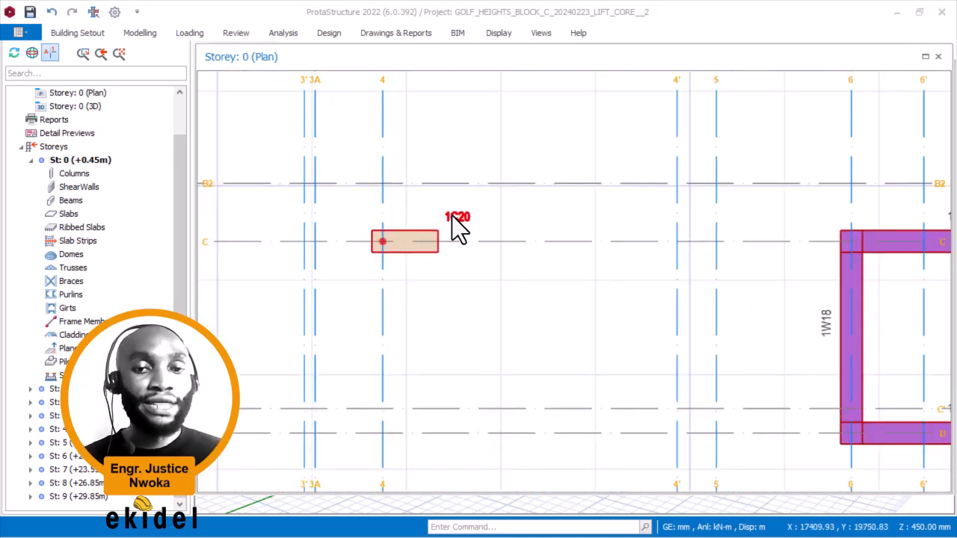
left_click(452, 216)
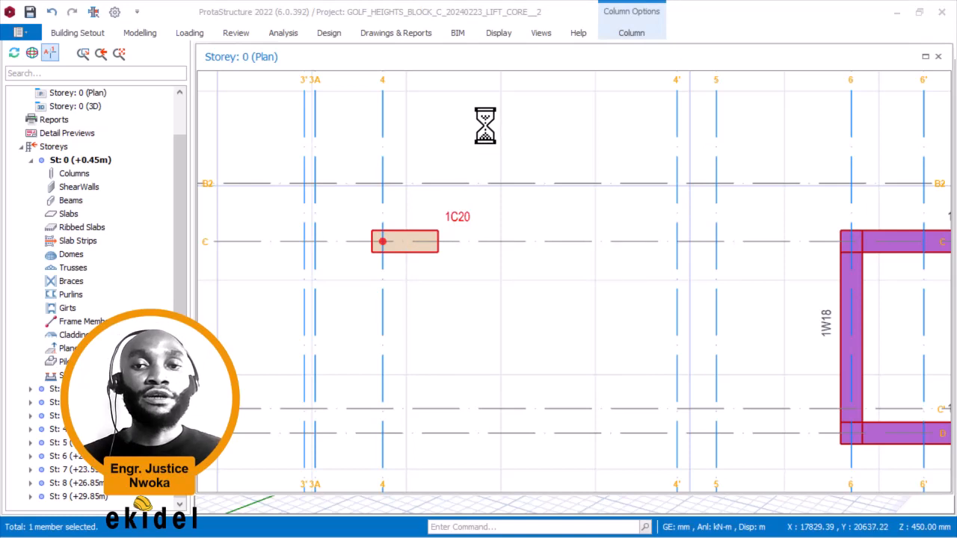
right_click(485, 126)
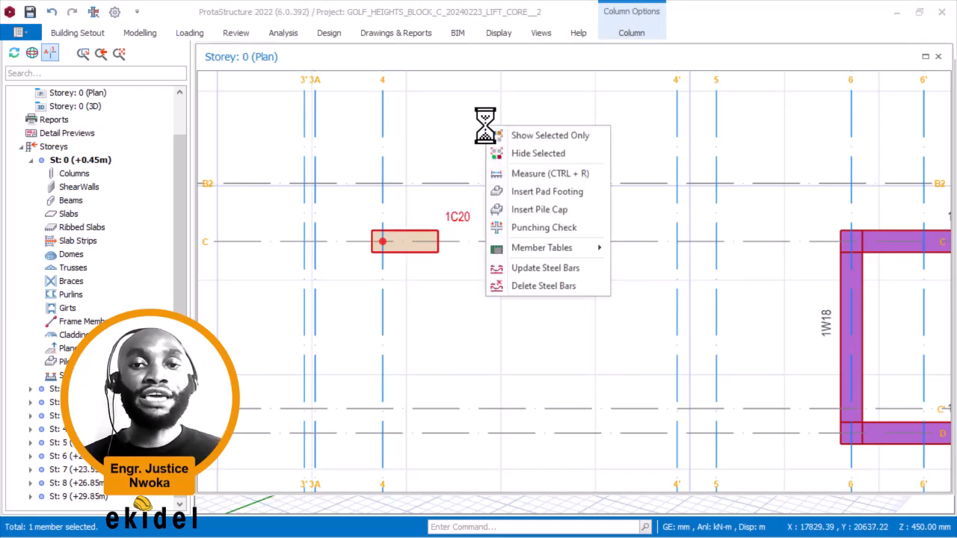
left_click(539, 210)
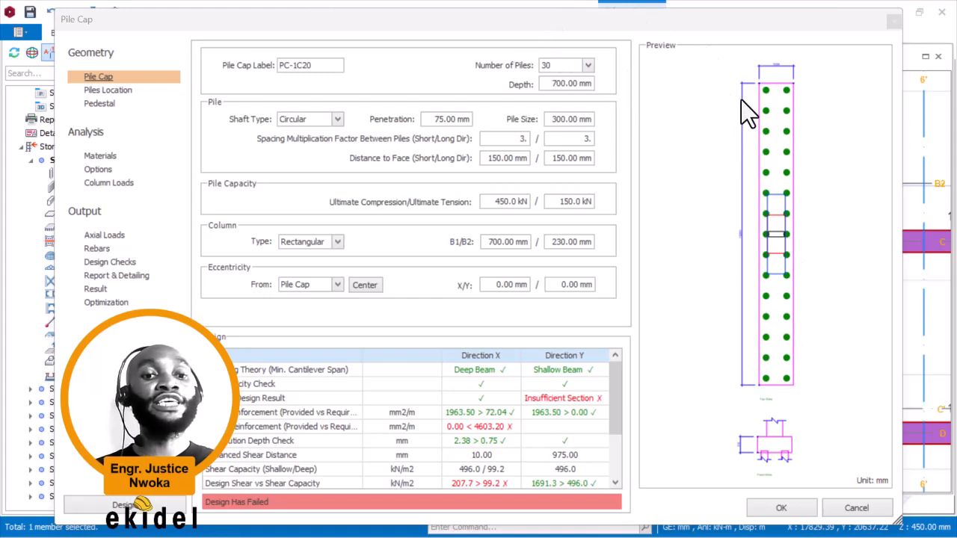
Step: Check column 1C20's envelope column loads, including the total axial load, alongside the pile cap geometry settings
left_click(118, 184)
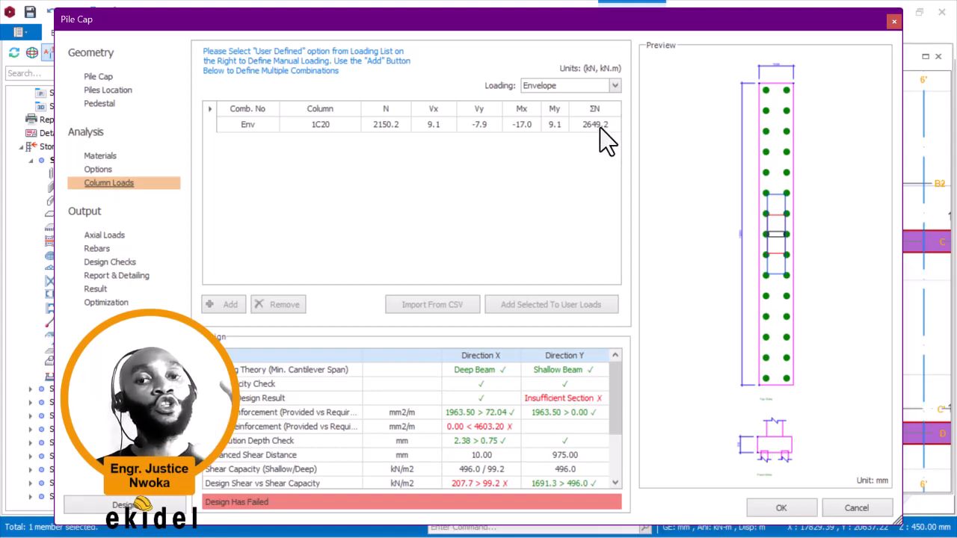
left_click(98, 77)
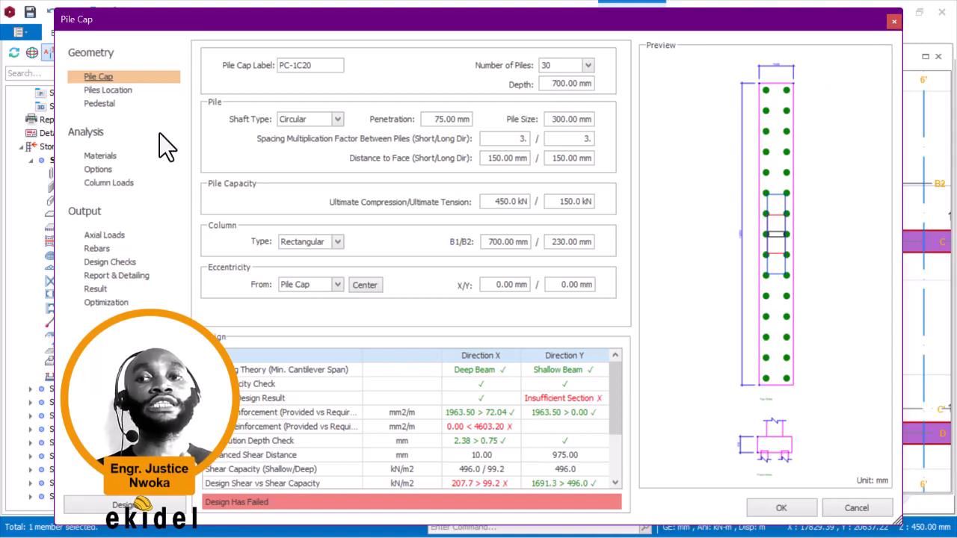
left_click(120, 185)
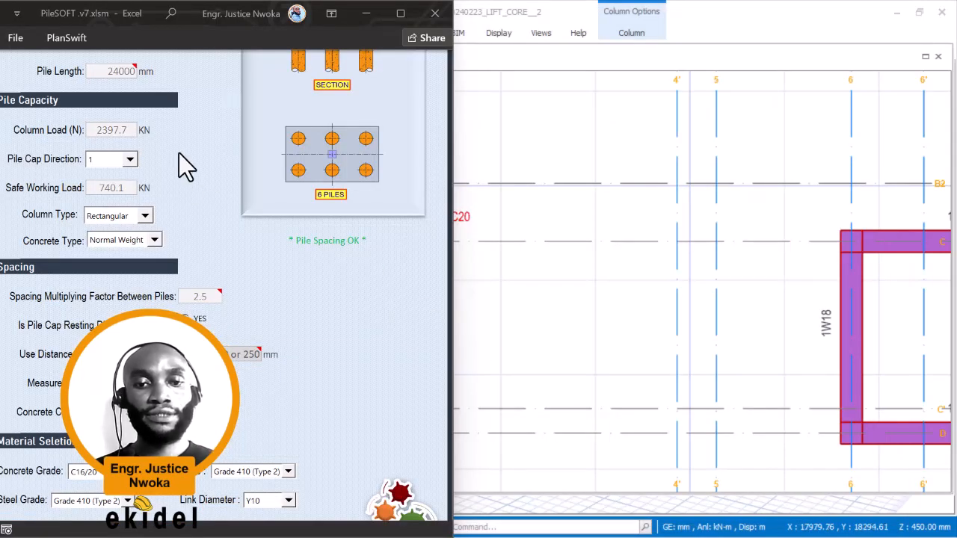
Step: Switch to the PileSOFT workbook and set the column load to 2649.2 kN
left_click(128, 130)
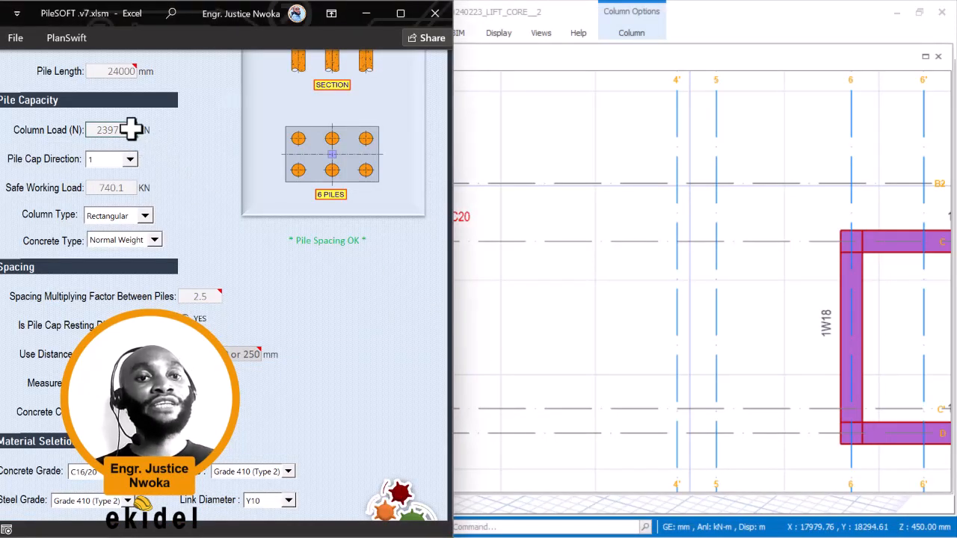
scroll(126, 138, "up", 3)
scroll(125, 144, "up", 3)
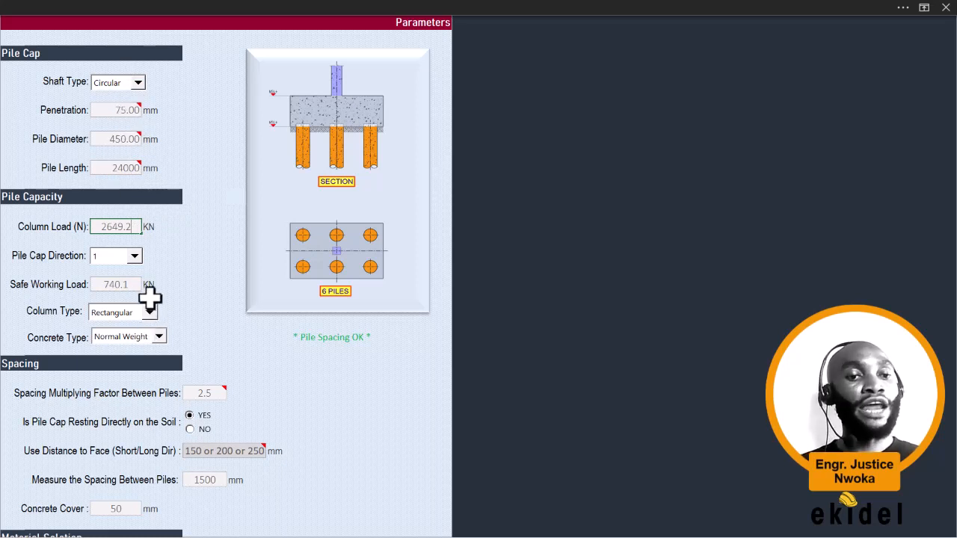
Step: Choose Rectangular as the column type and Normal Weight as the concrete type
scroll(120, 303, "down", 1)
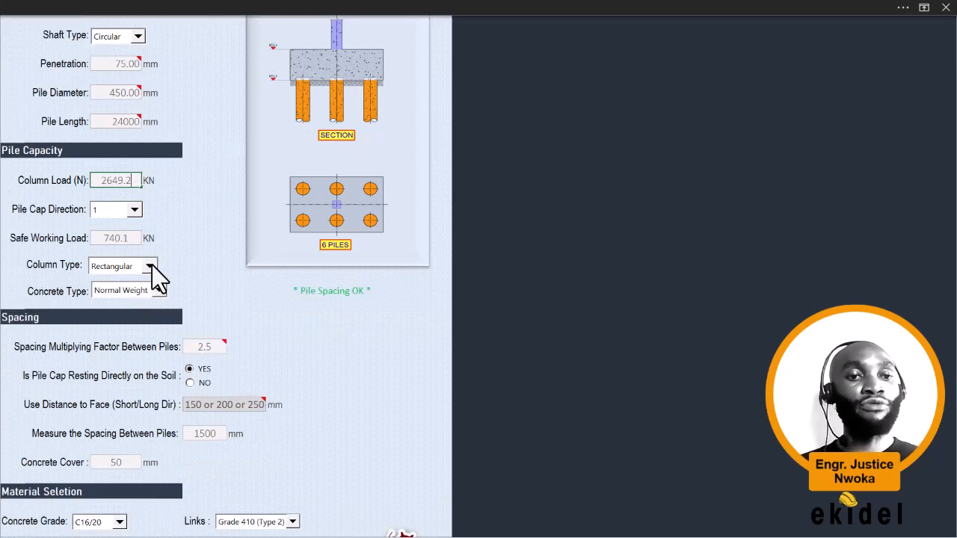
left_click(150, 267)
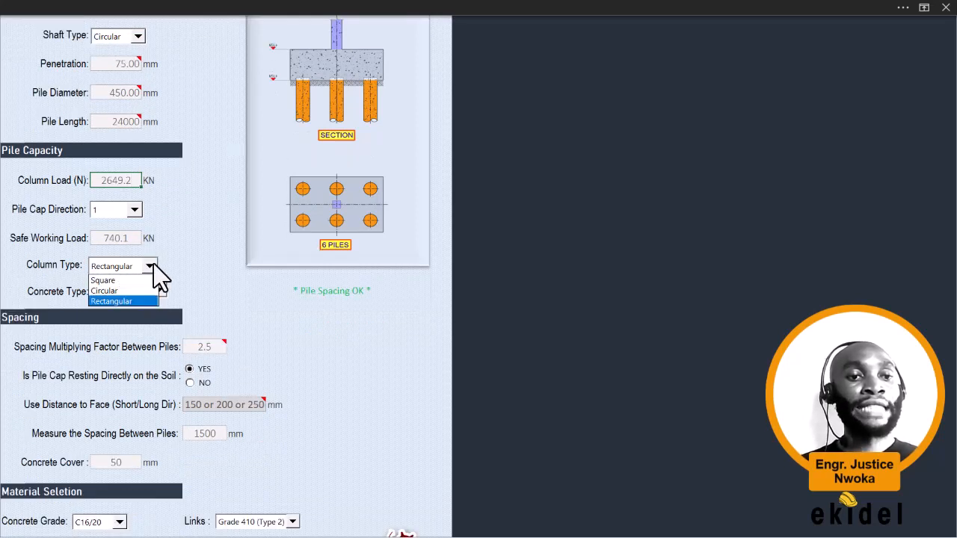
left_click(125, 302)
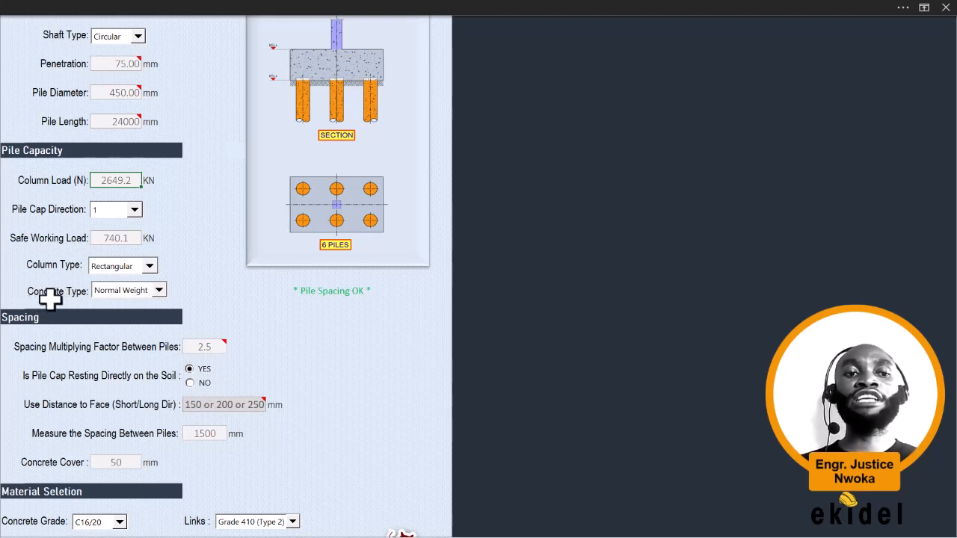
left_click(162, 291)
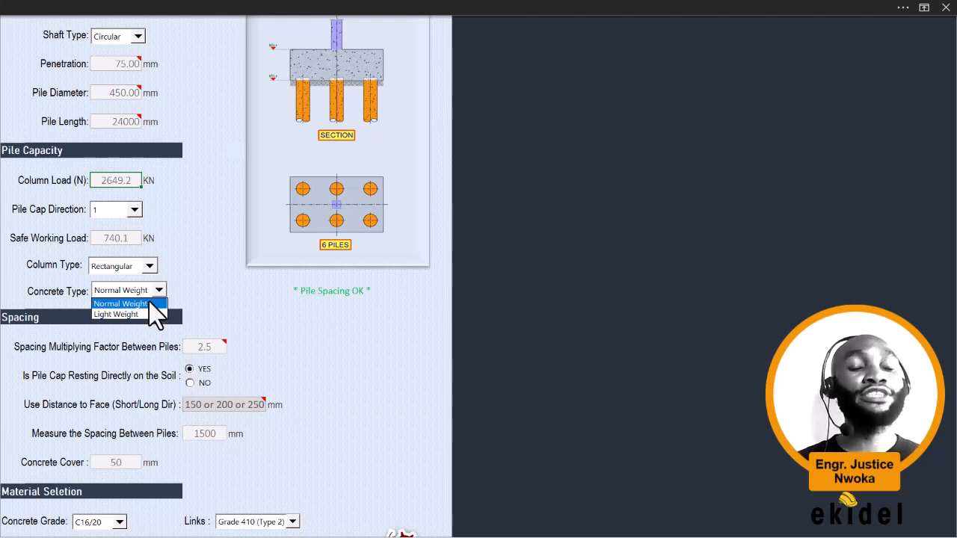
left_click(146, 304)
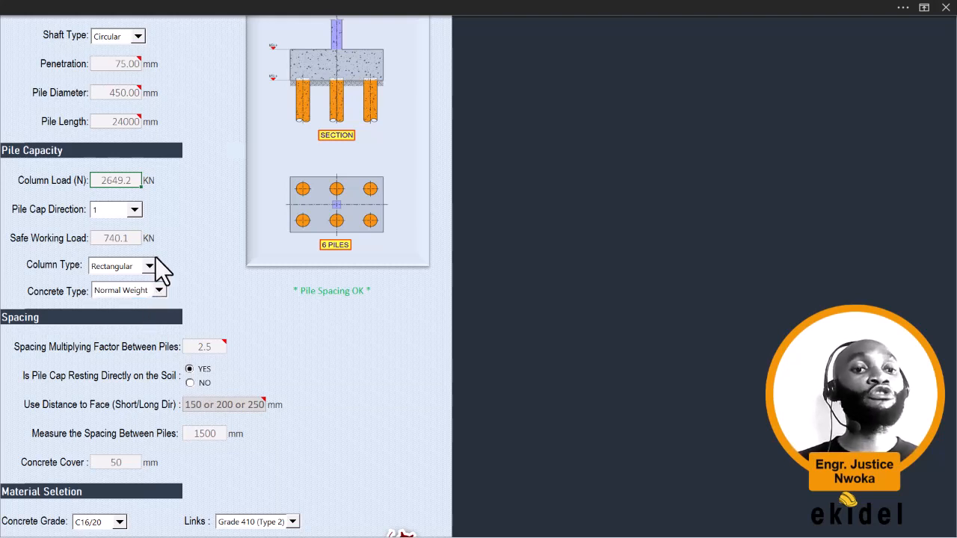
Step: Set the concrete grade to C20/25 and the steel grade to Grade 410 (Type 2)
scroll(174, 251, "down", 3)
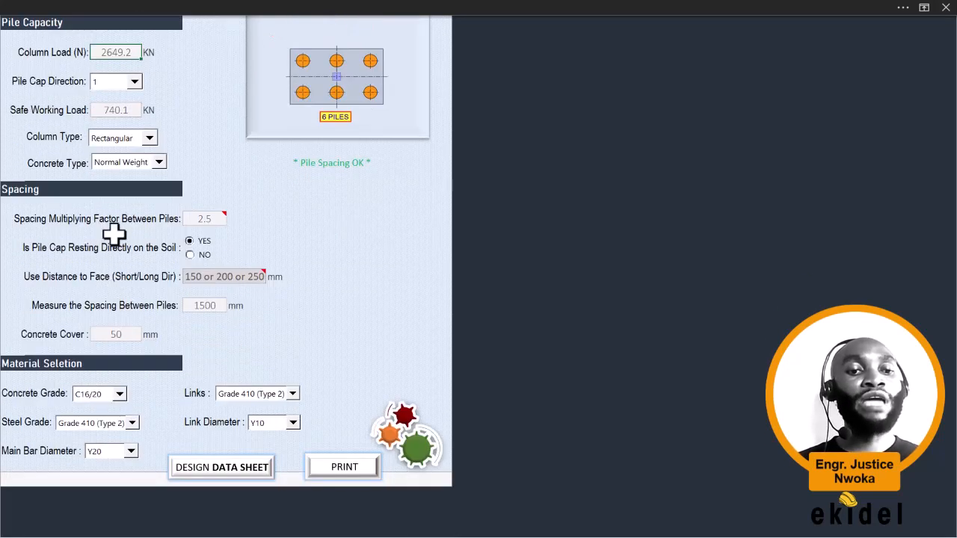
left_click(212, 305)
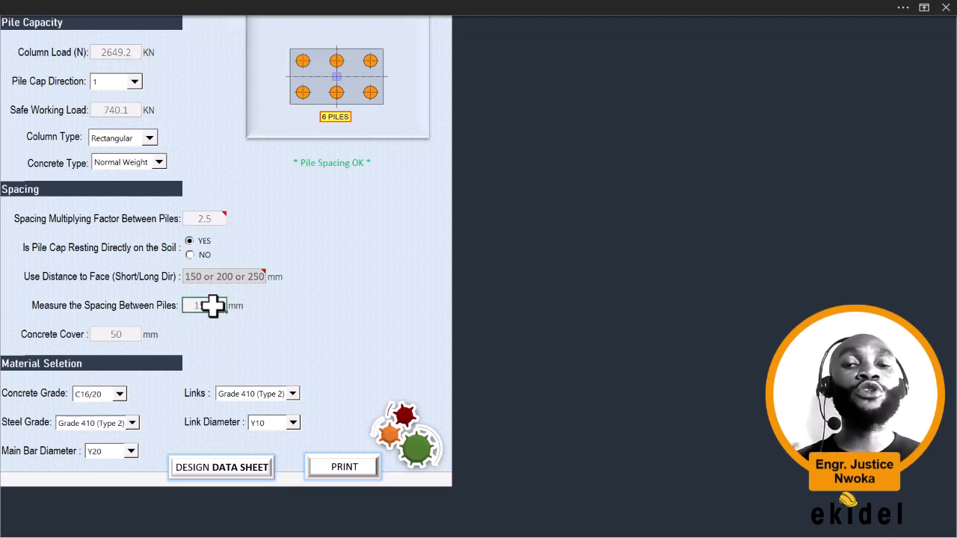
scroll(242, 322, "down", 1)
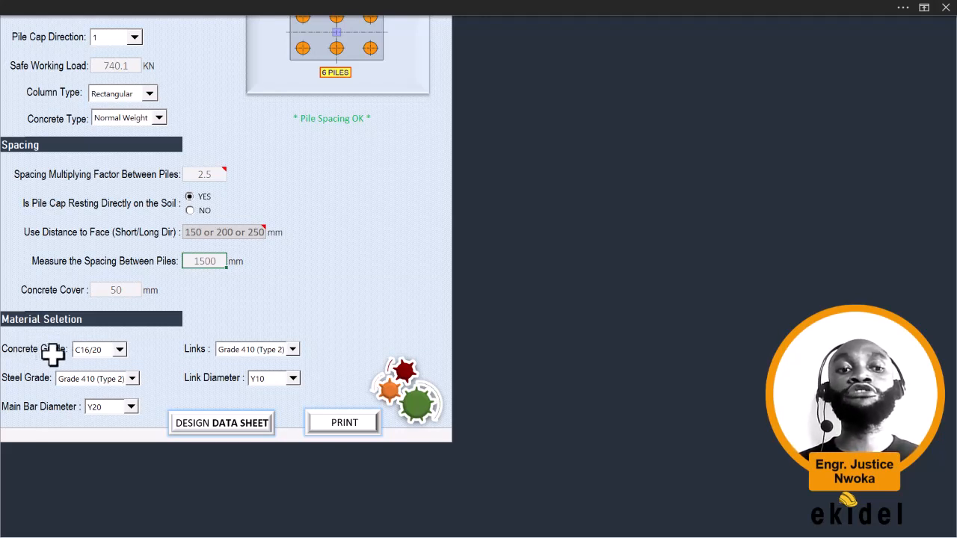
left_click(117, 351)
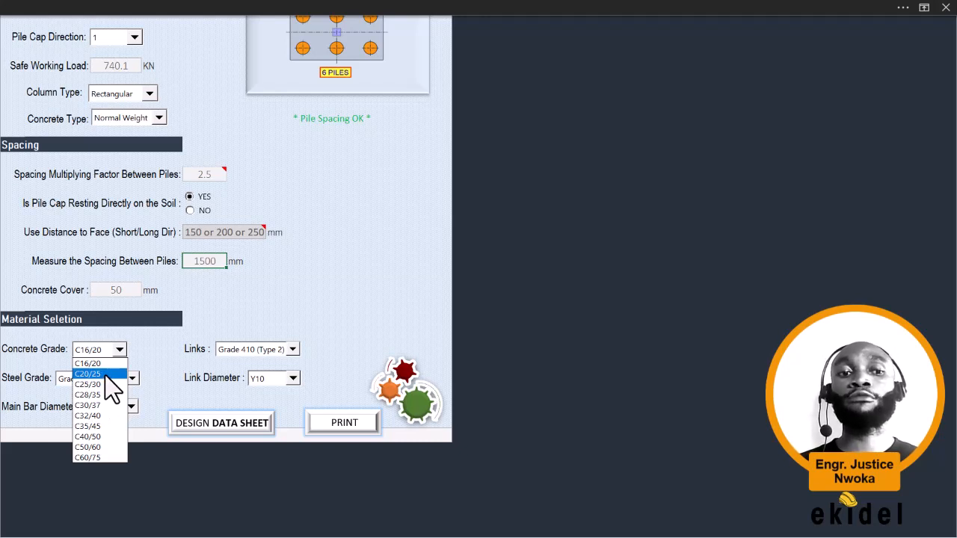
left_click(105, 374)
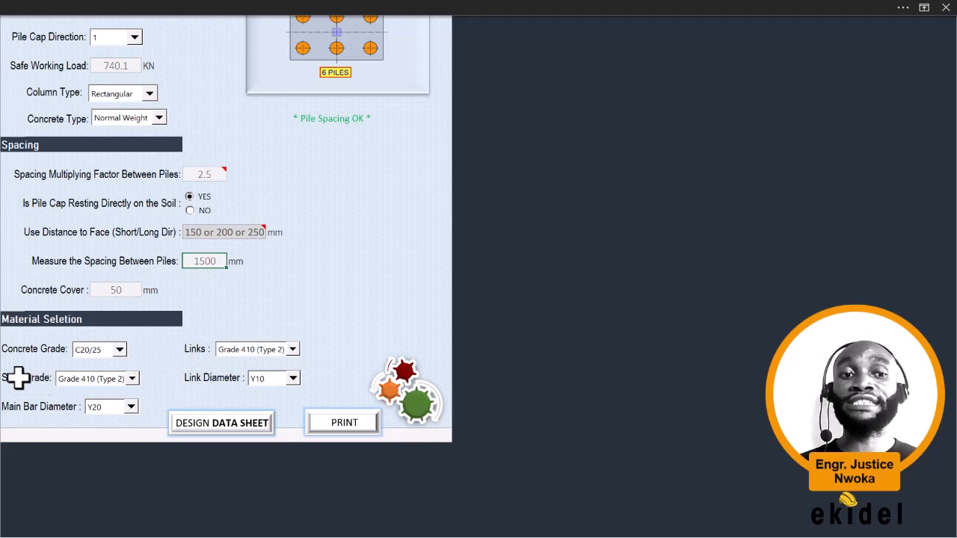
left_click(131, 379)
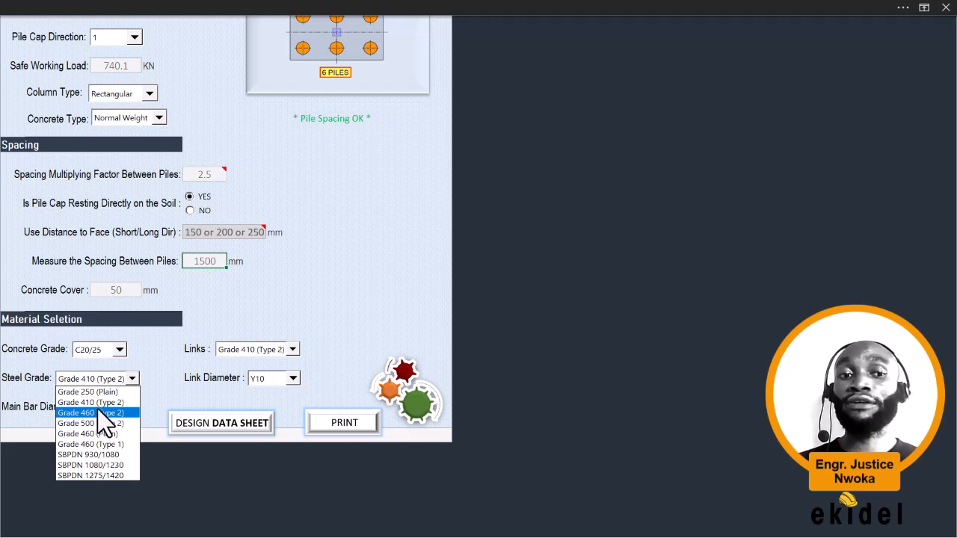
left_click(100, 404)
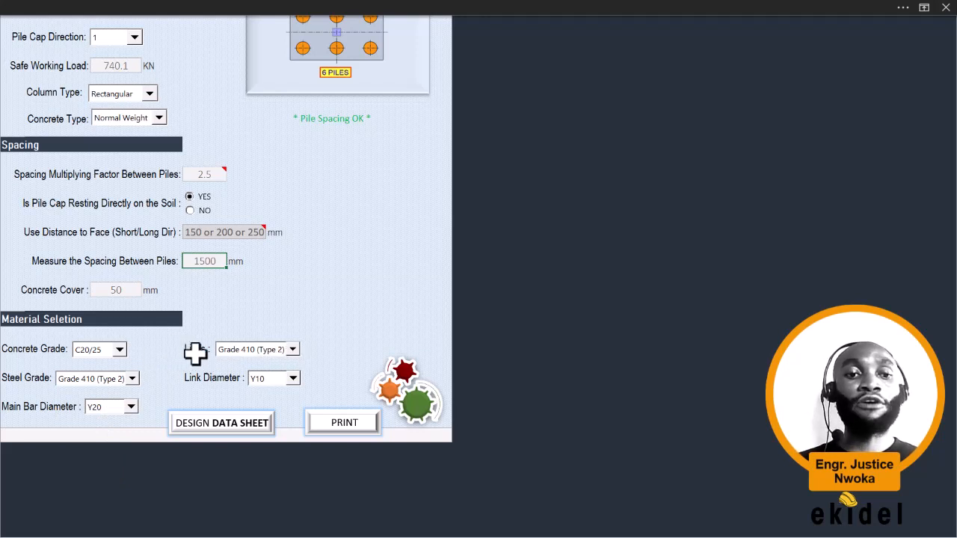
Step: Set the links to Grade 410 (Type 2) with diameter Y10, and the main bar diameter to Y16
left_click(294, 349)
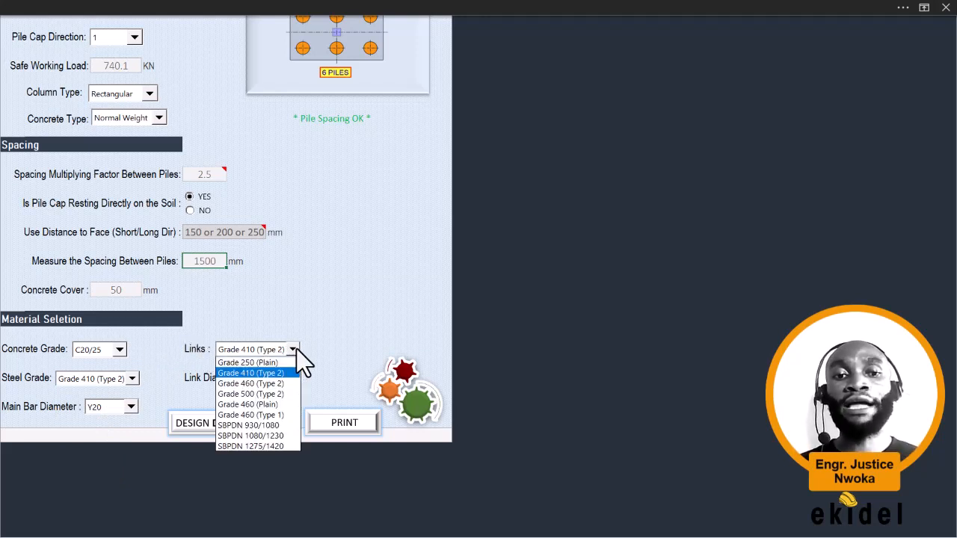
left_click(266, 372)
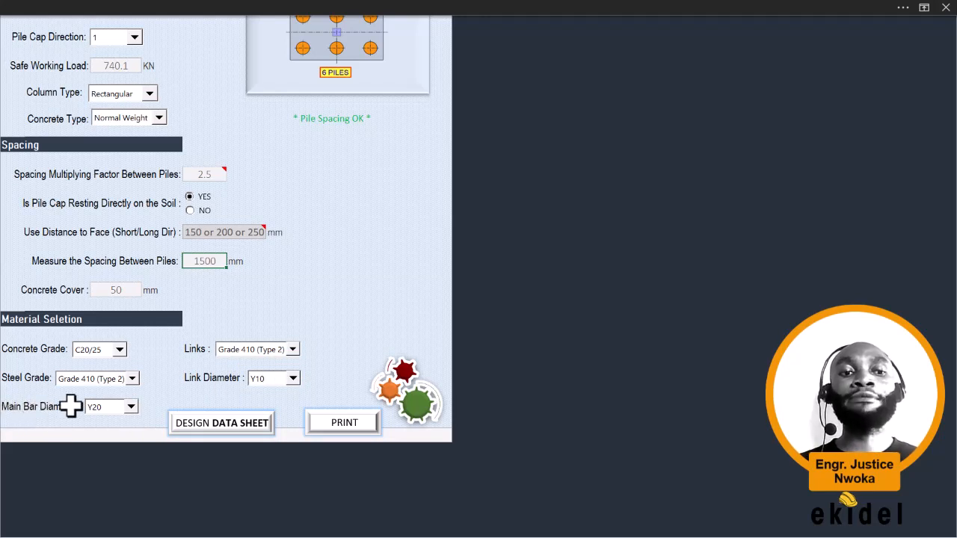
left_click(129, 407)
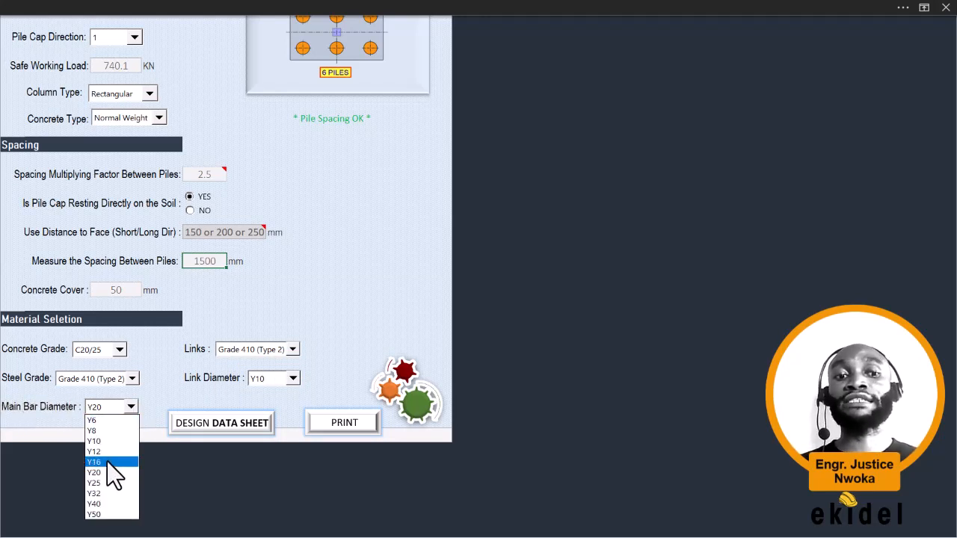
left_click(107, 461)
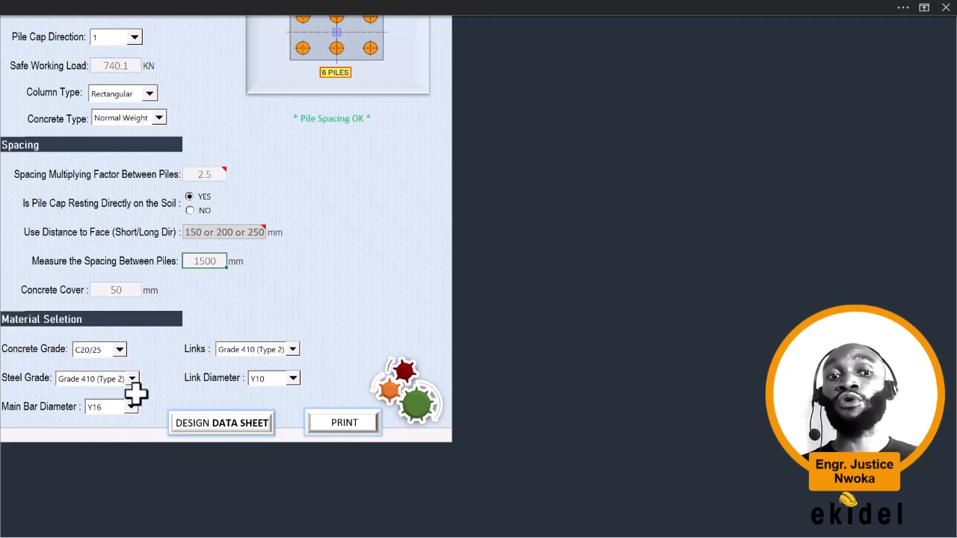
left_click(293, 379)
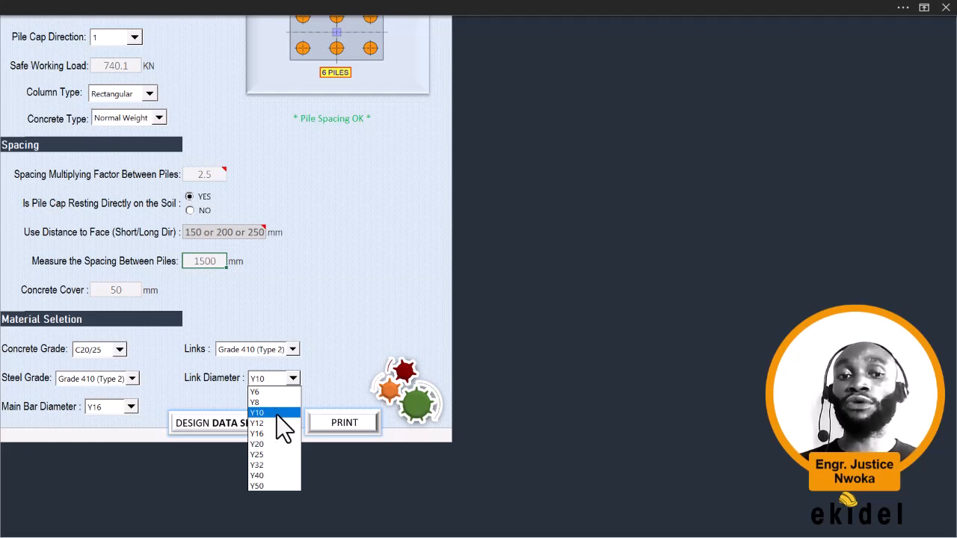
left_click(281, 411)
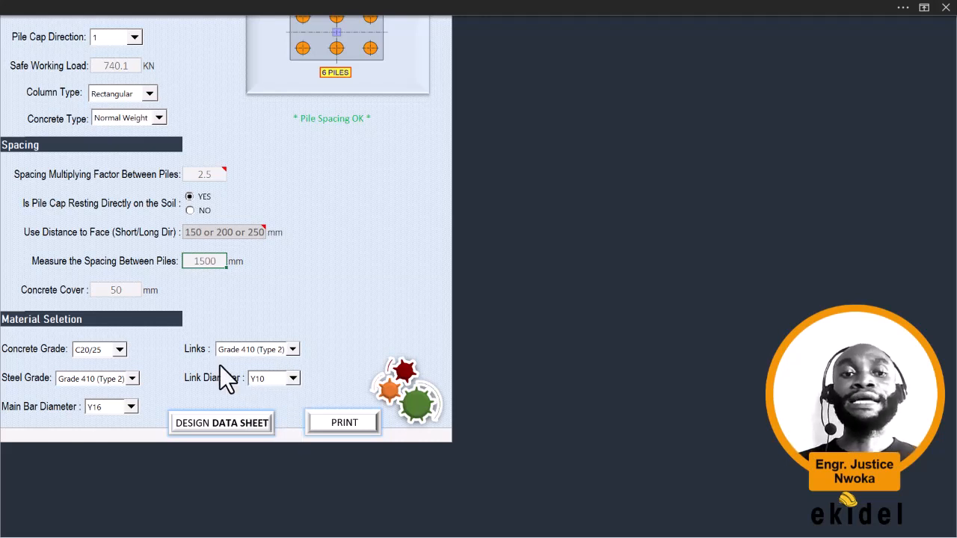
Step: Open the design data sheet and review its key-in values and recommended pile cap output data
scroll(180, 315, "up", 1)
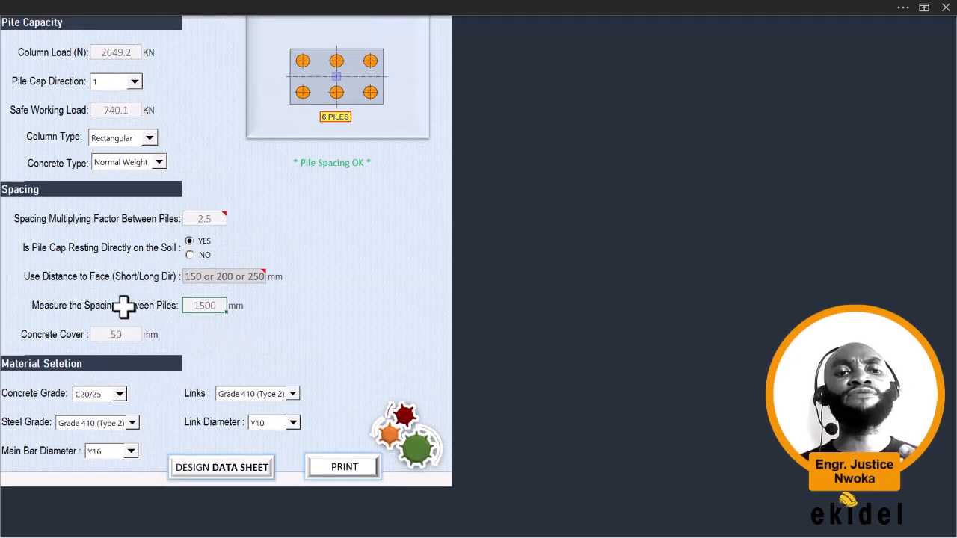
scroll(141, 210, "down", 1)
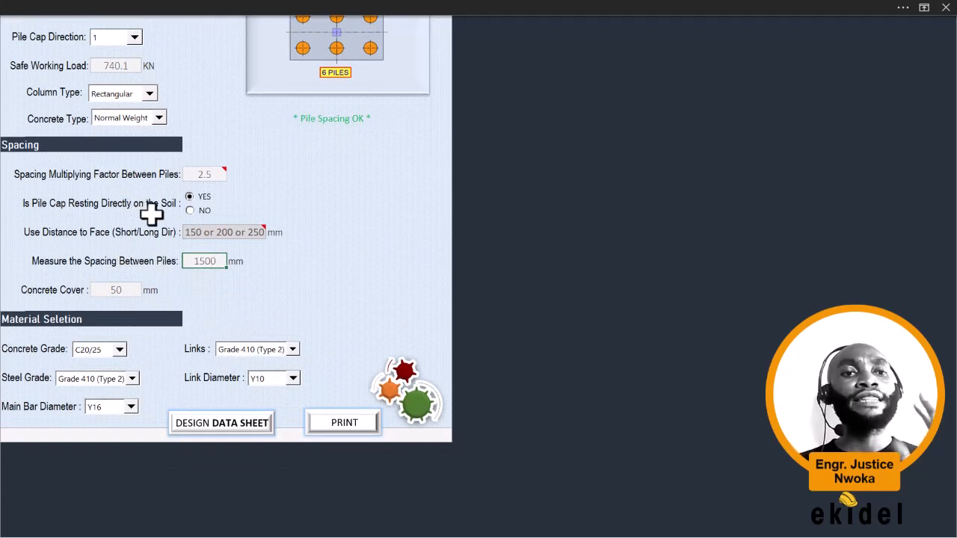
left_click(207, 424)
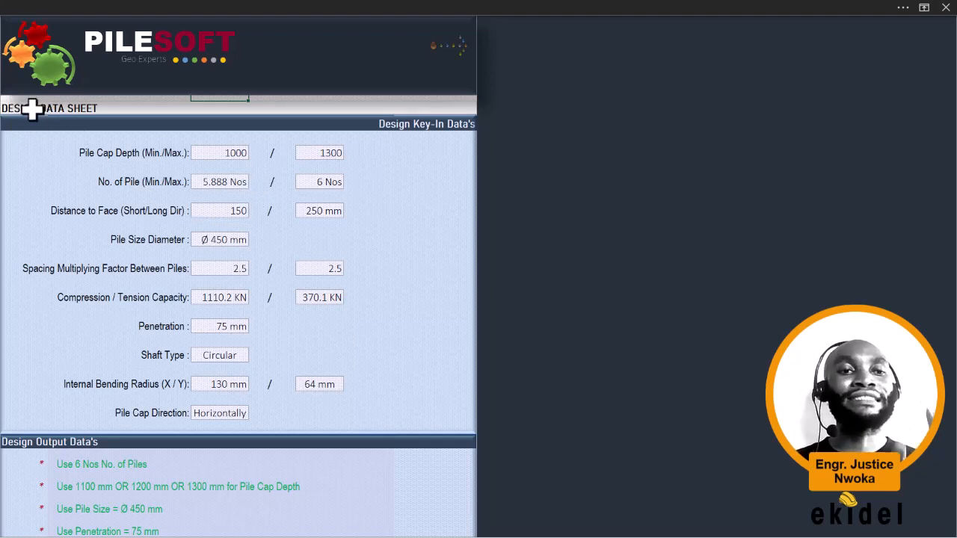
scroll(228, 171, "down", 5)
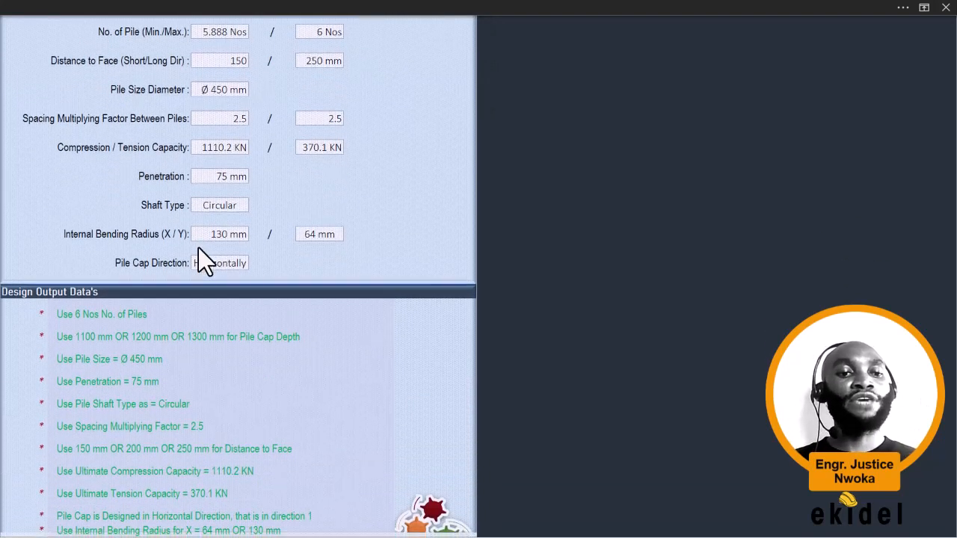
Step: Examine the design output data and the section and plan in the pile cap detail drawing
scroll(229, 212, "down", 4)
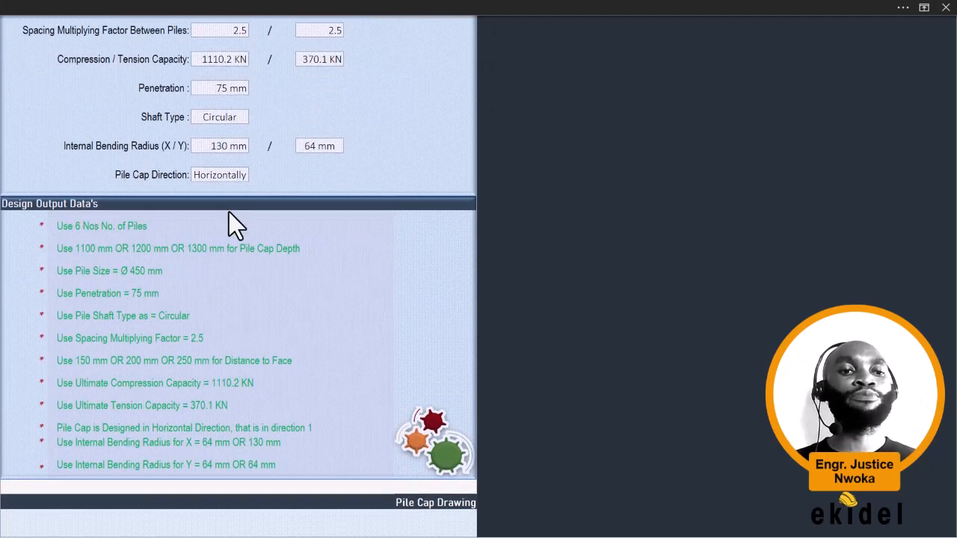
scroll(216, 187, "down", 2)
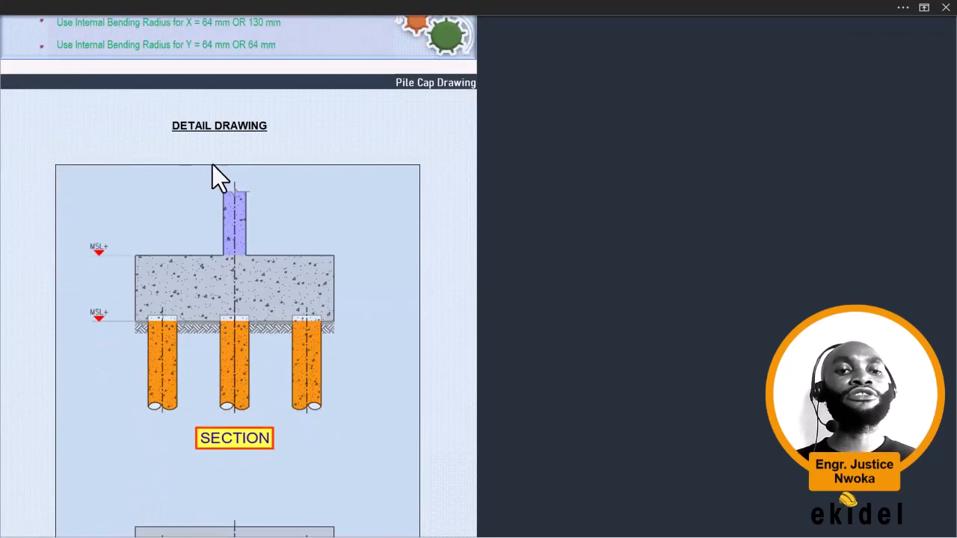
scroll(232, 161, "down", 4)
scroll(239, 284, "down", 2)
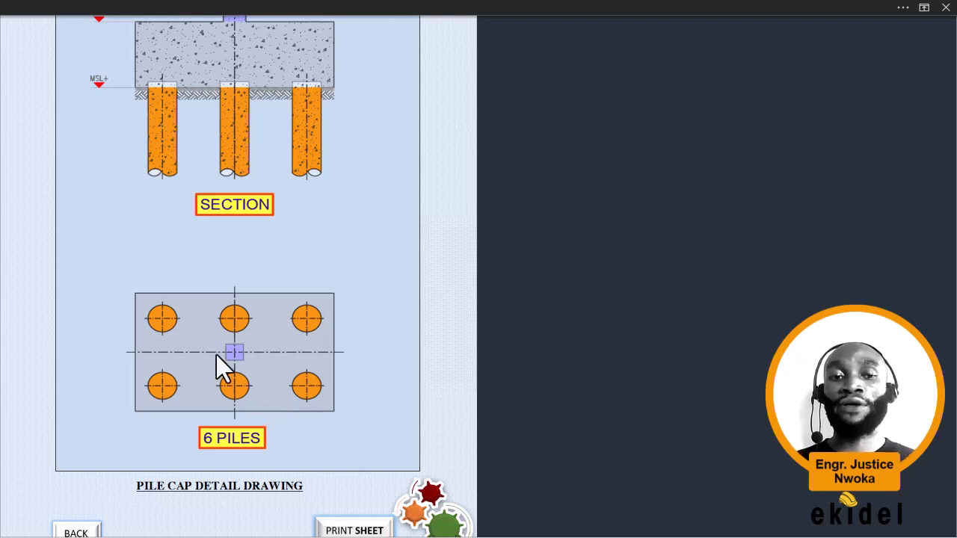
scroll(217, 355, "up", 3)
scroll(219, 349, "up", 6)
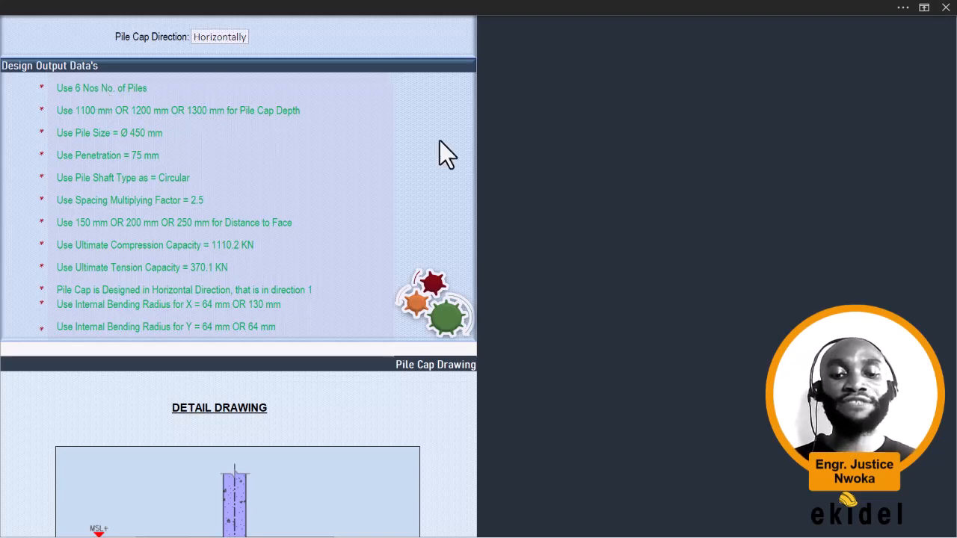
Step: Switch to ProtaStructure, open the foundation's Pile Caps settings, and place the dialog beside the PileSOFT output data
key("alt+Tab")
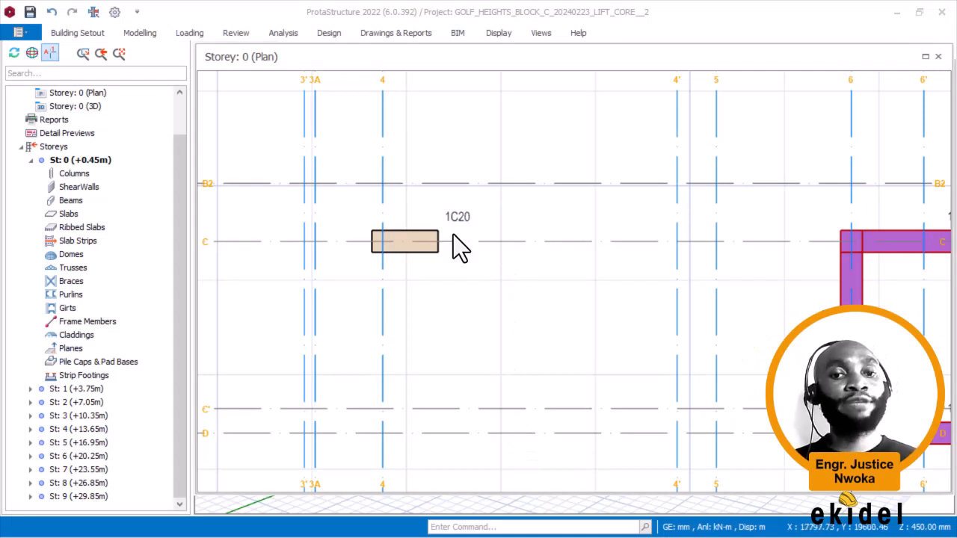
middle_click_drag(452, 238, 479, 218)
mouse_move(479, 211)
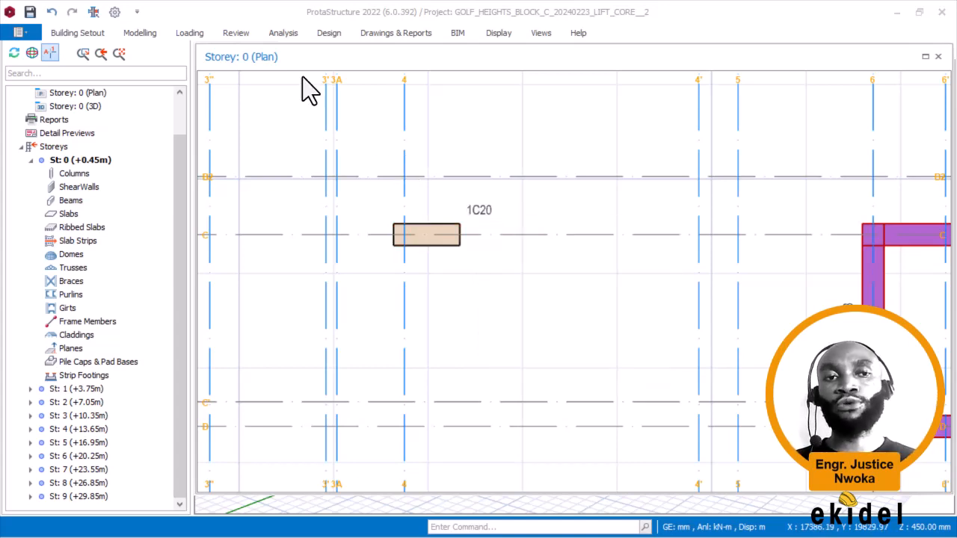
left_click(114, 12)
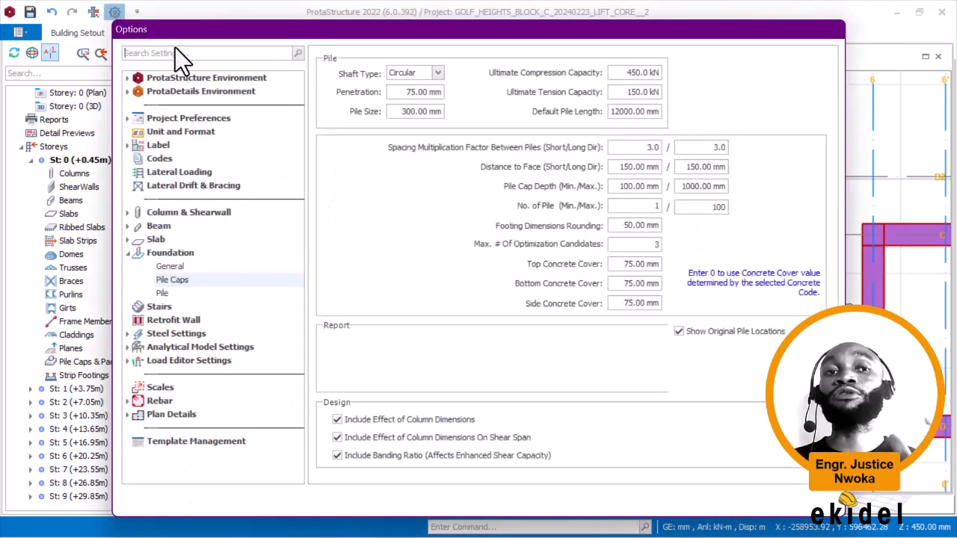
left_click(188, 281)
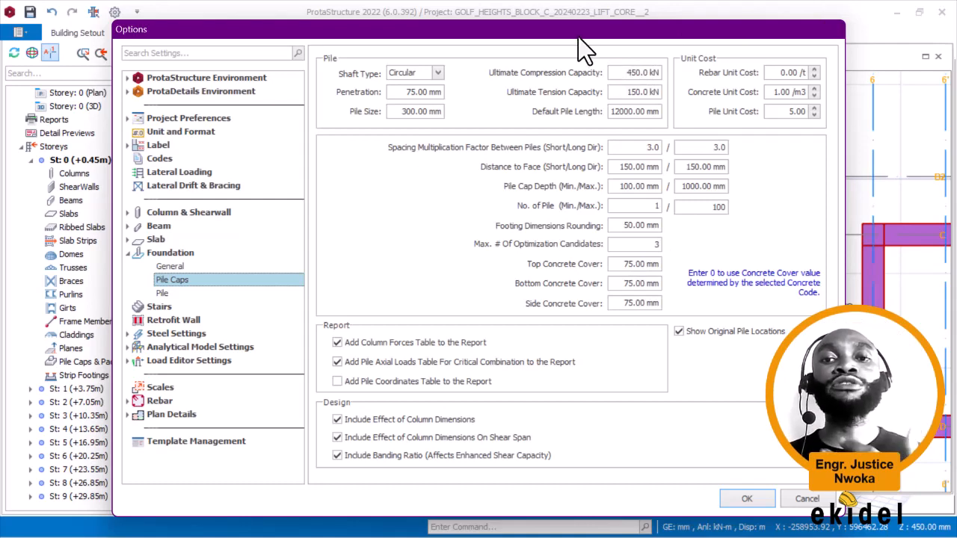
left_click_drag(553, 37, 661, 35)
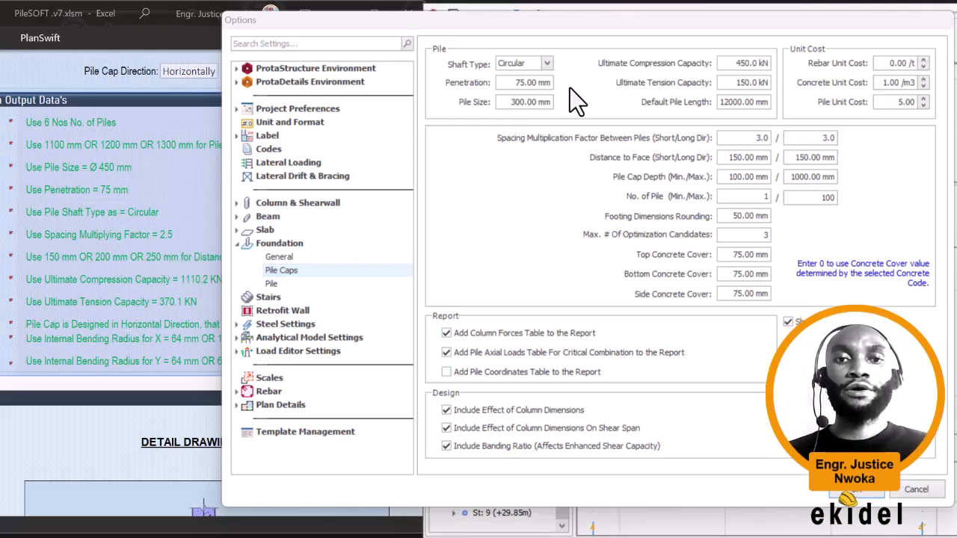
left_click_drag(518, 22, 601, 16)
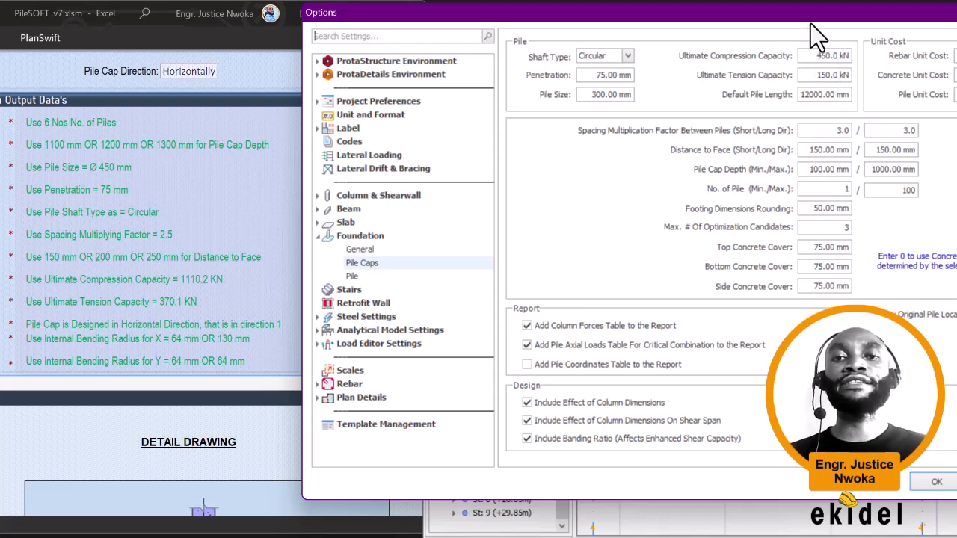
left_click_drag(800, 17, 737, 22)
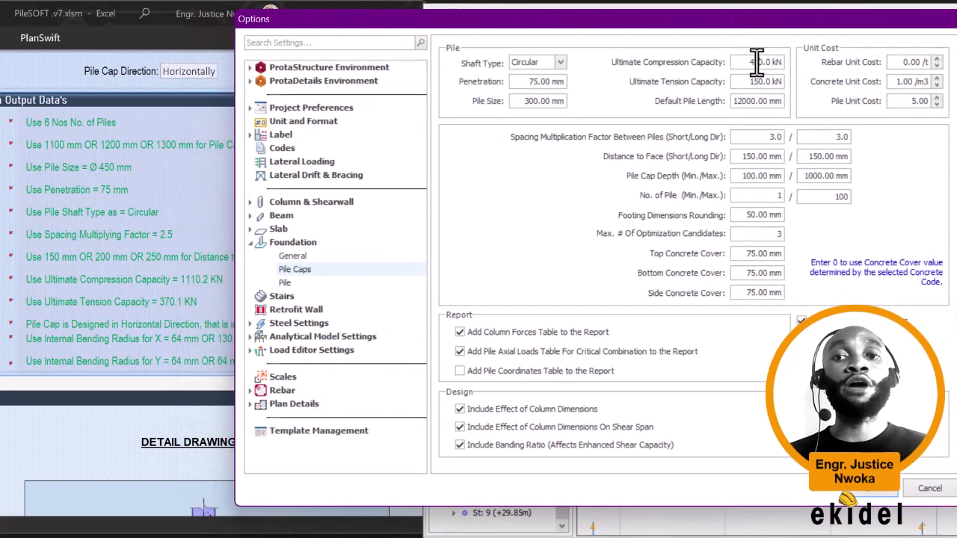
left_click_drag(797, 32, 845, 32)
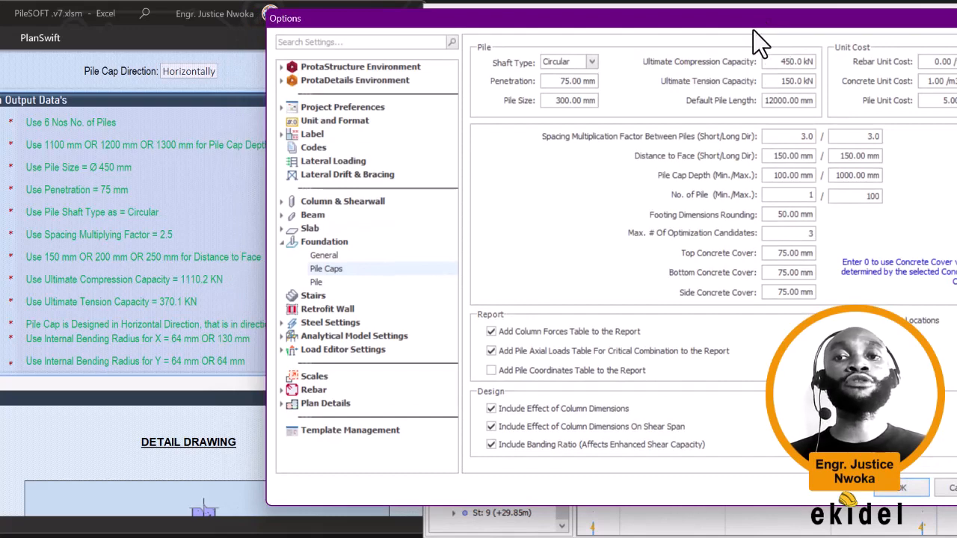
left_click_drag(731, 23, 733, 22)
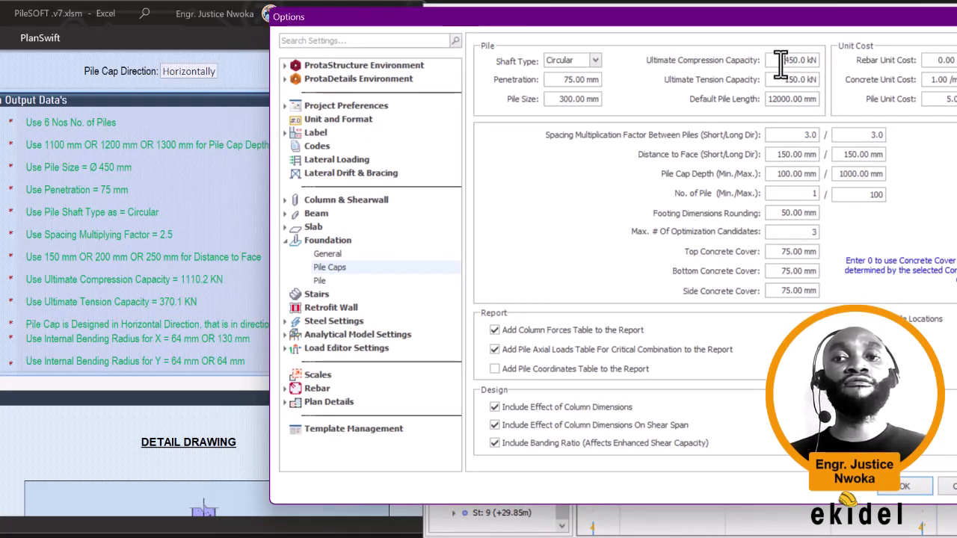
Step: Set the pile's ultimate compression capacity to 1110.2 kN
left_click_drag(782, 61, 813, 63)
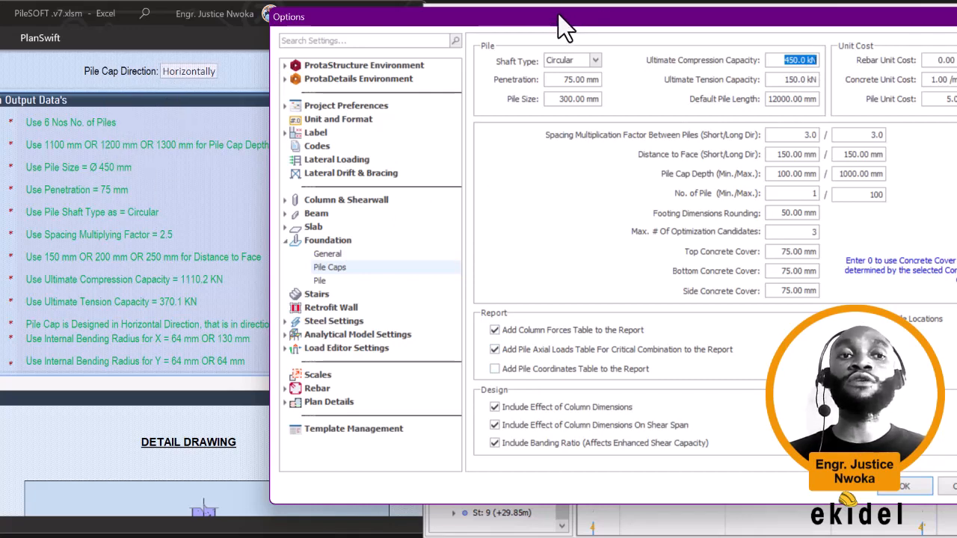
left_click_drag(568, 25, 578, 23)
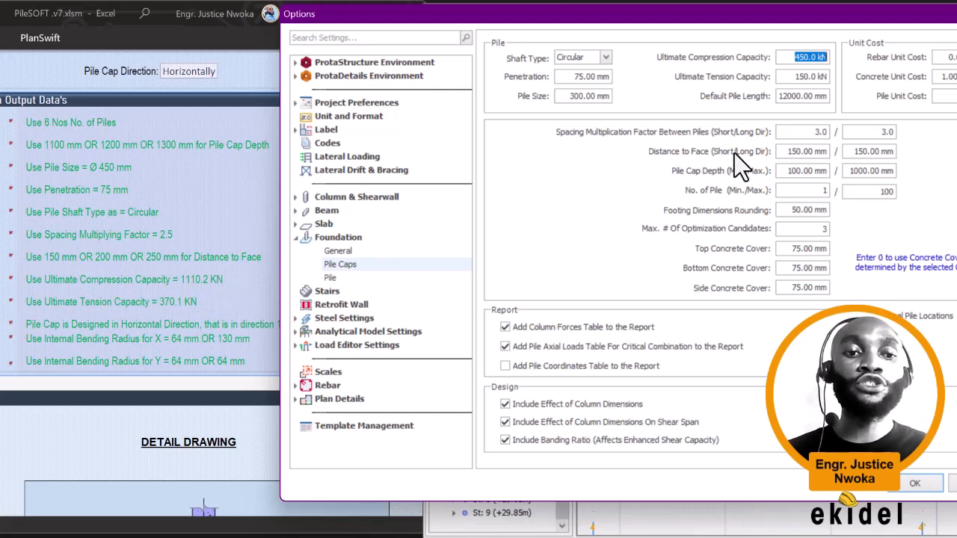
type("111")
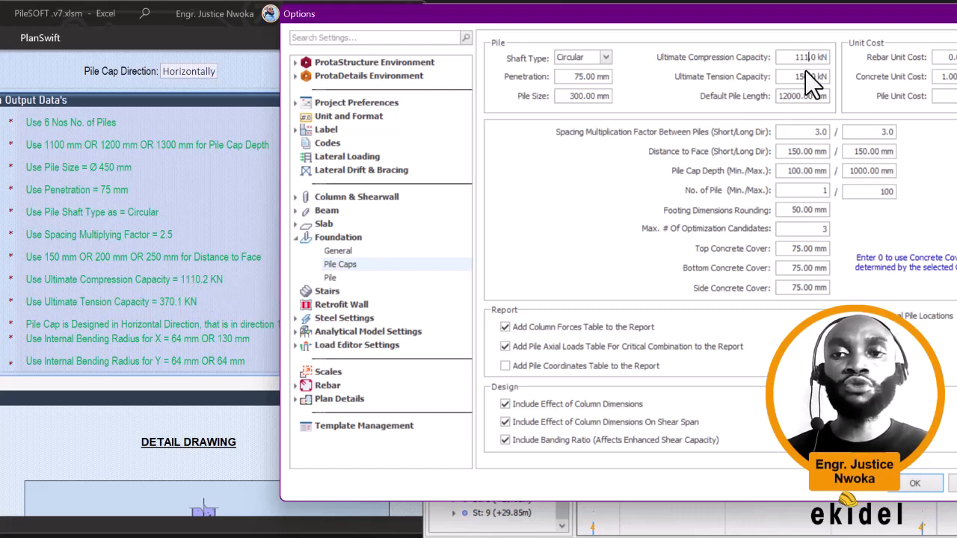
type("0")
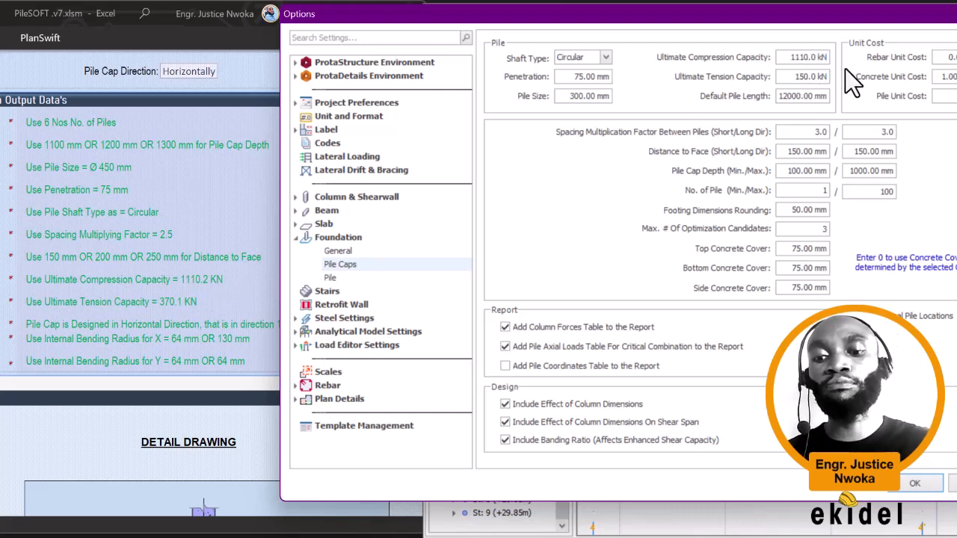
type(".2")
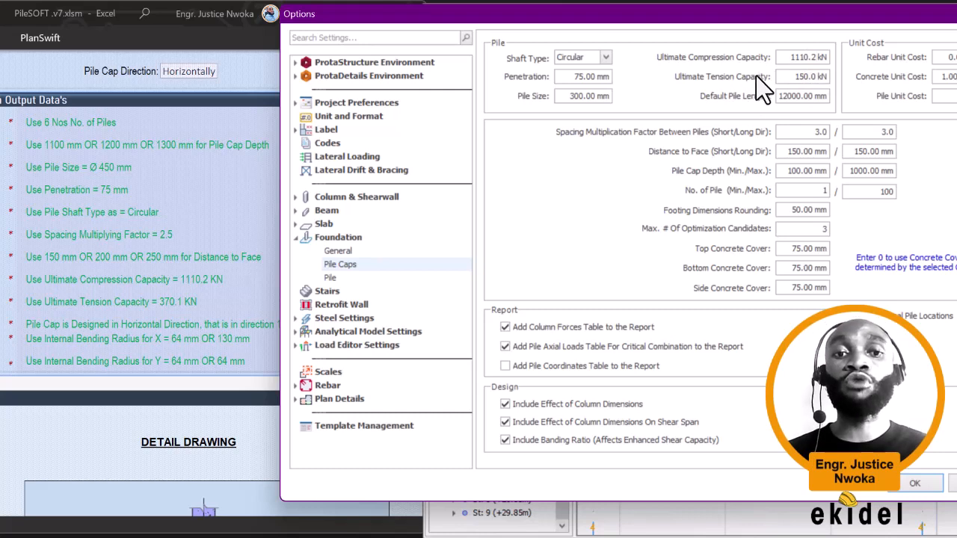
Step: Set the pile's ultimate tension capacity to 370.1 kN, keeping the PileSOFT output data readable beside the settings
left_click_drag(794, 78, 829, 90)
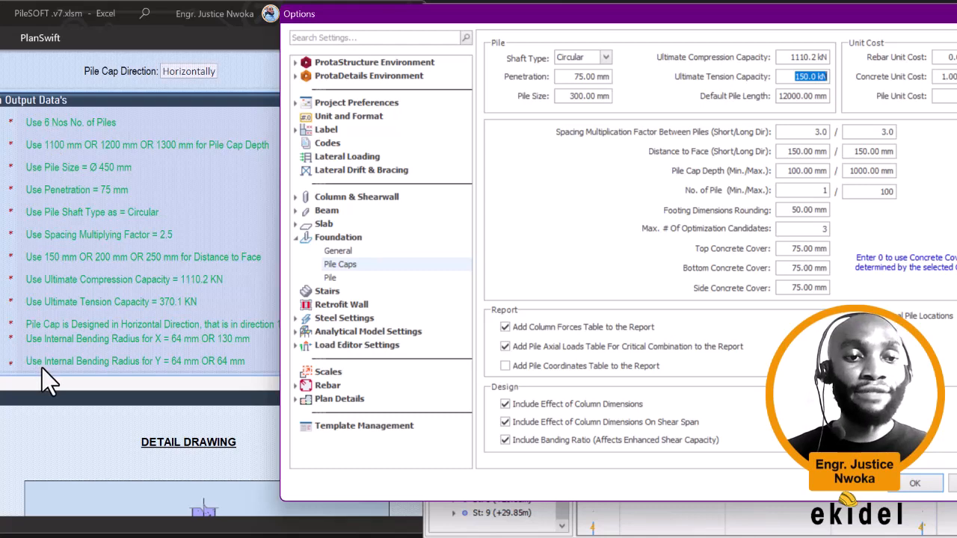
left_click_drag(737, 22, 696, 43)
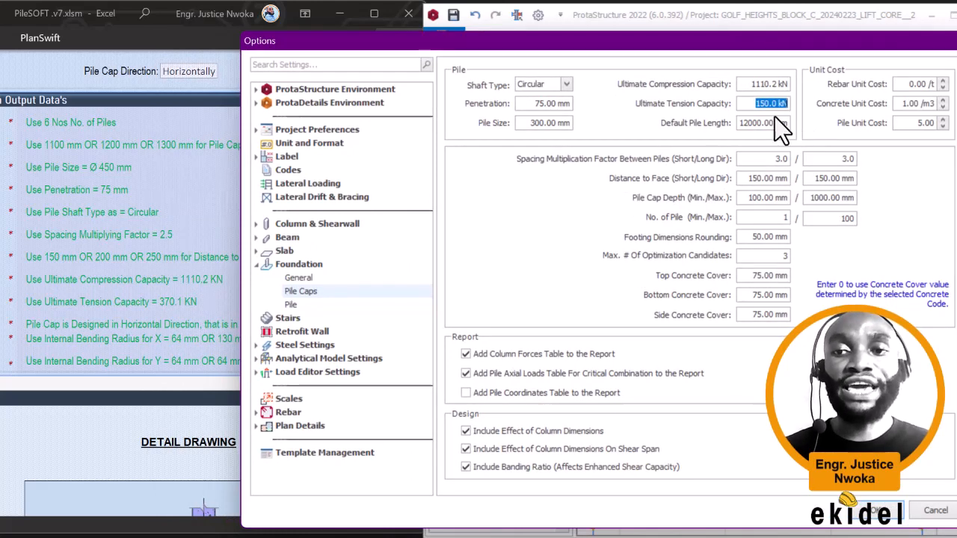
left_click(759, 88)
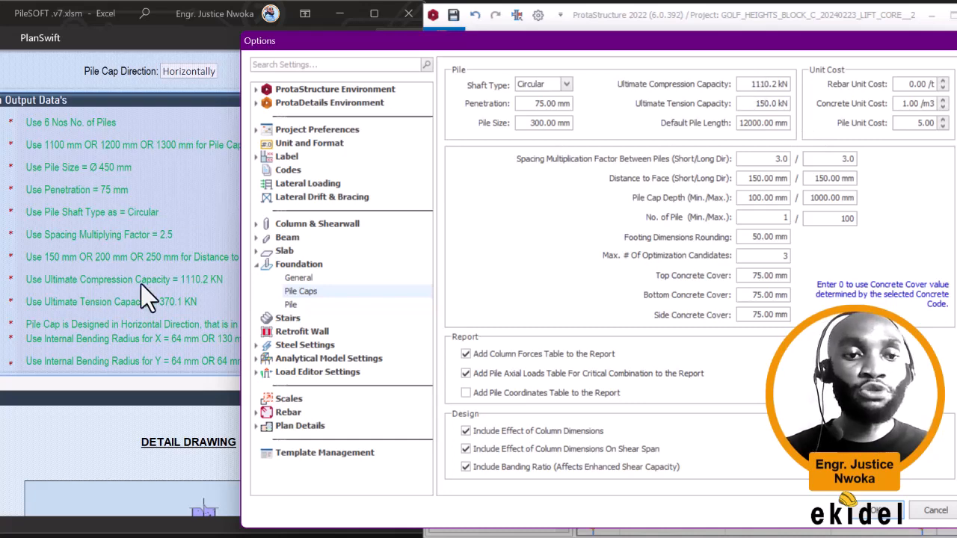
left_click_drag(581, 45, 627, 50)
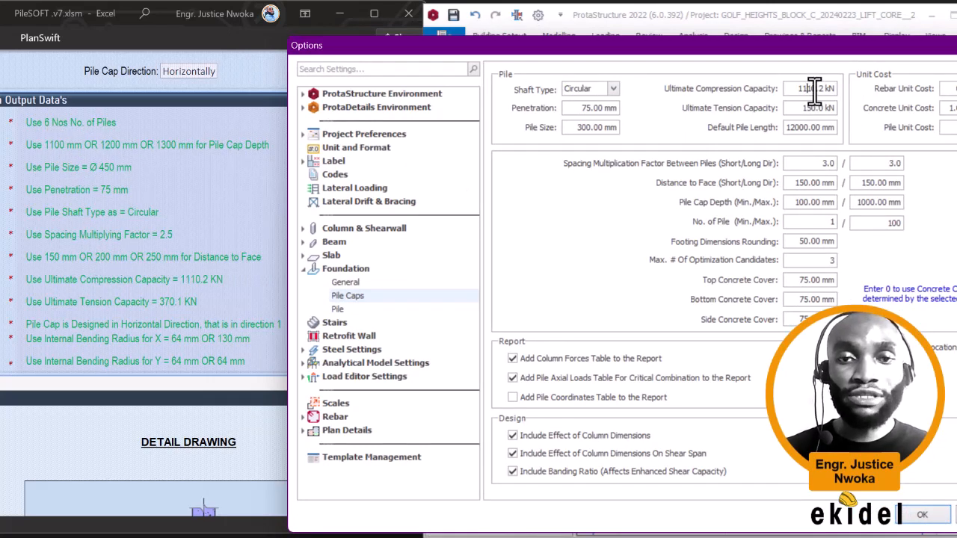
left_click_drag(838, 90, 847, 90)
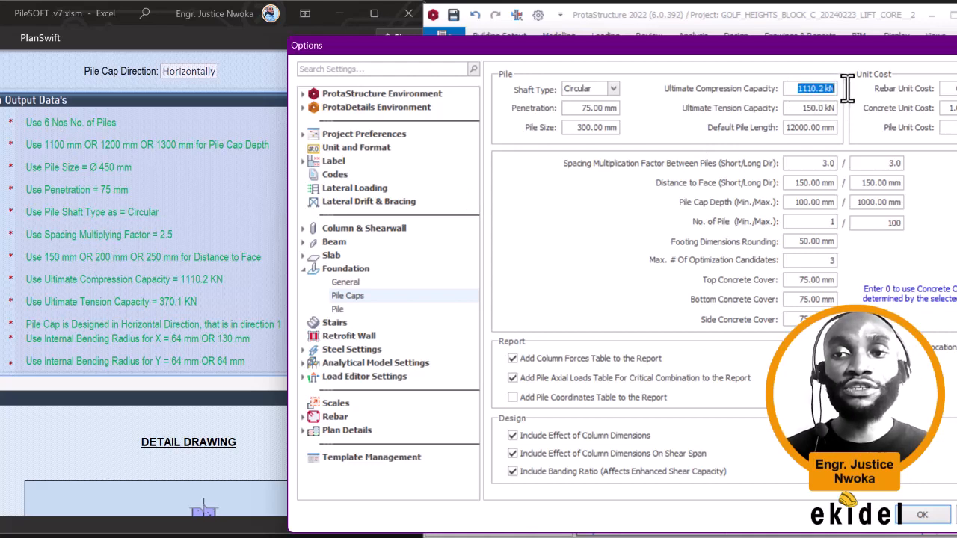
left_click(795, 108)
left_click_drag(794, 108, 843, 108)
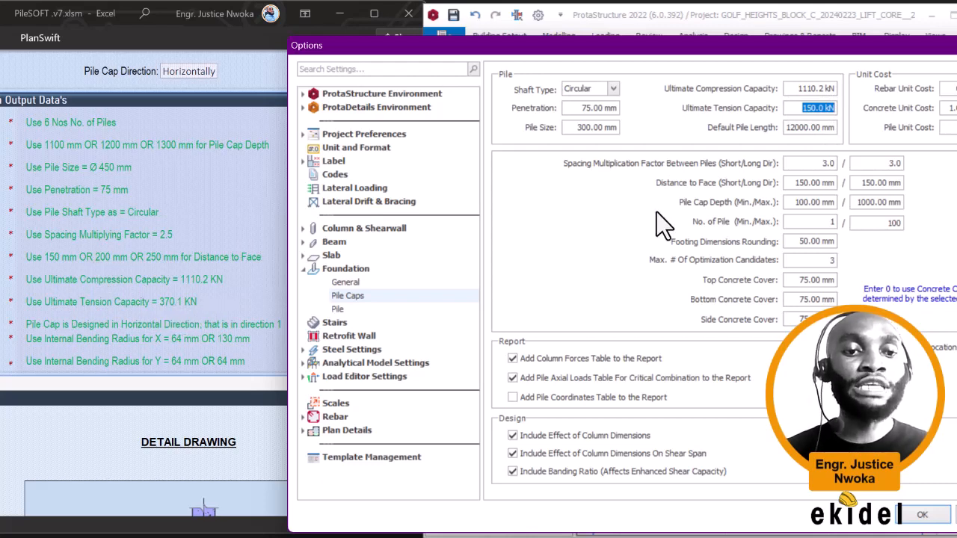
type("370")
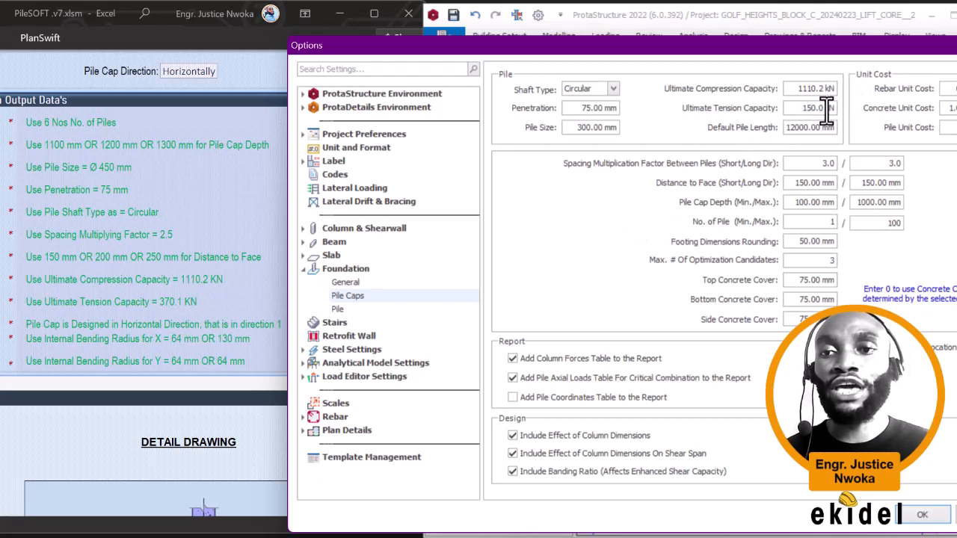
type("0")
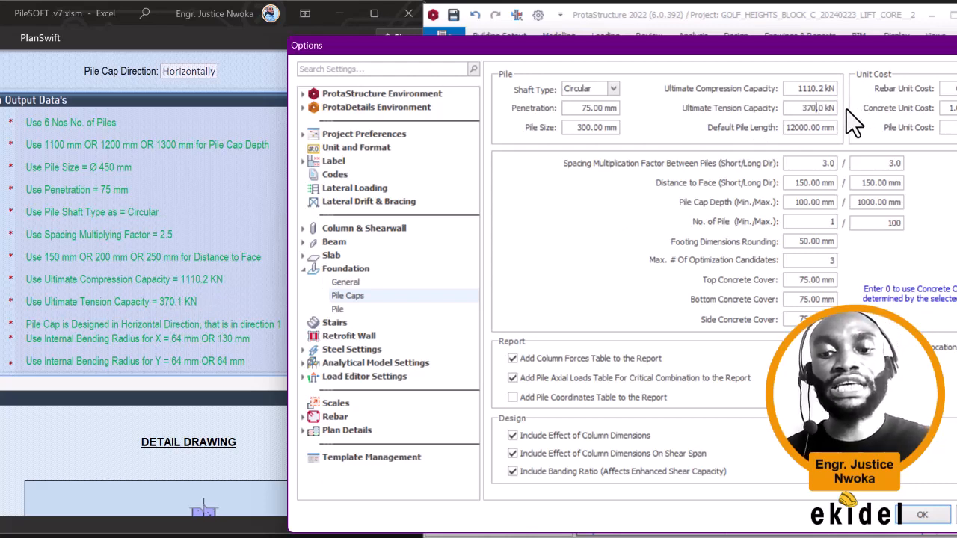
type("1")
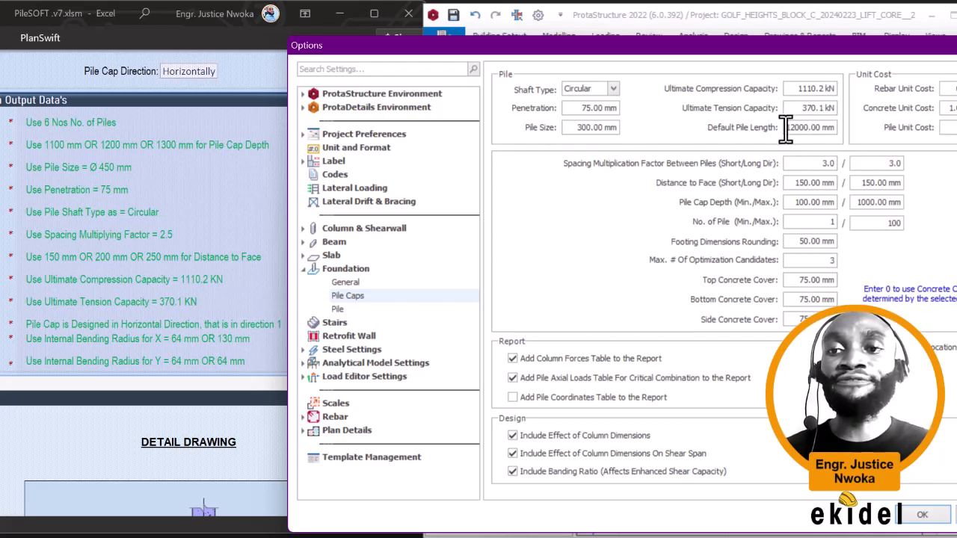
Step: Look up the pile length in the PileSOFT input parameters and set the default pile length to 24000 mm in ProtaStructure
left_click_drag(785, 129, 859, 127)
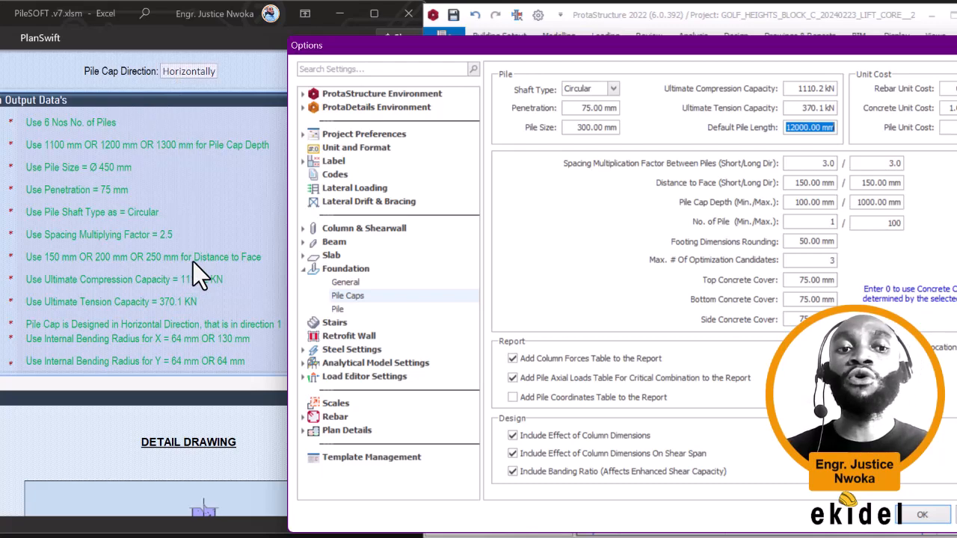
scroll(193, 261, "down", 10)
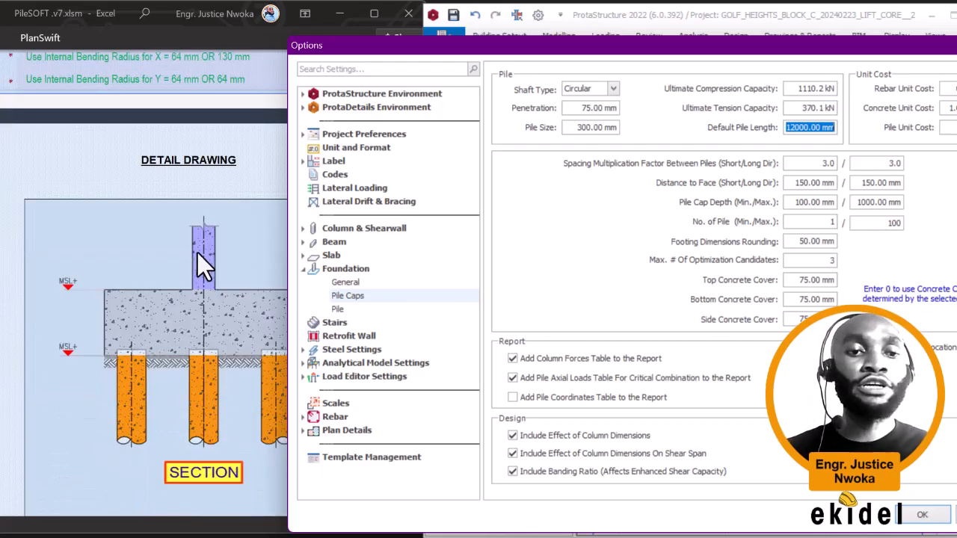
scroll(197, 254, "down", 5)
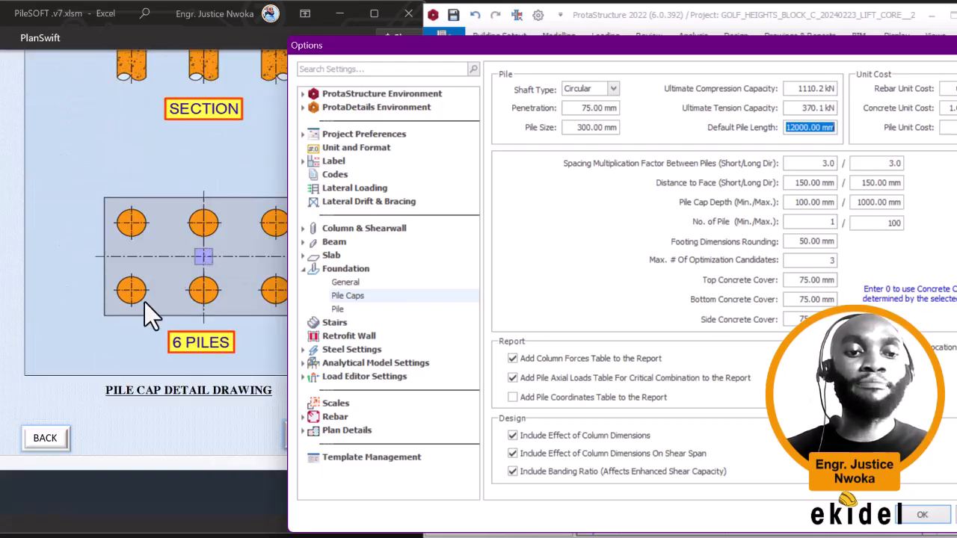
left_click(45, 438)
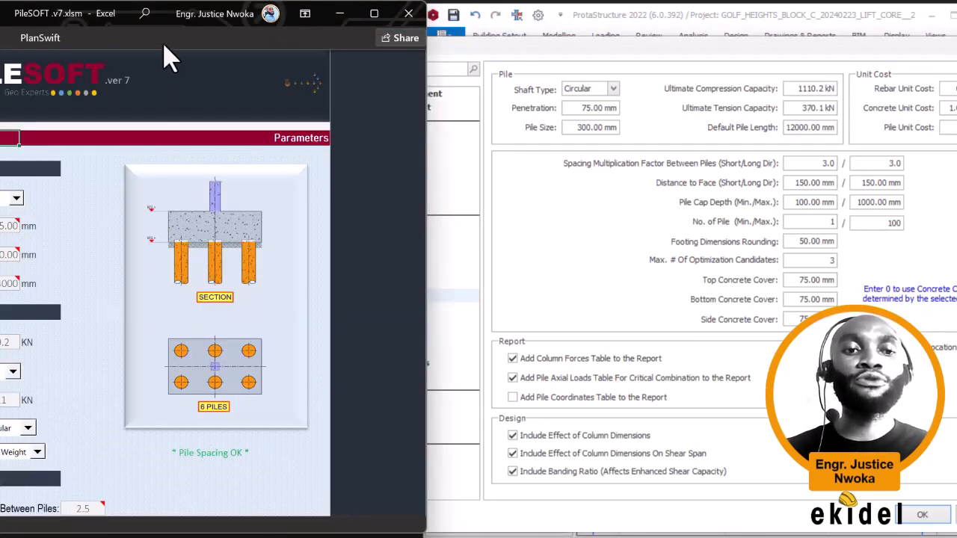
left_click_drag(52, 26, 117, 26)
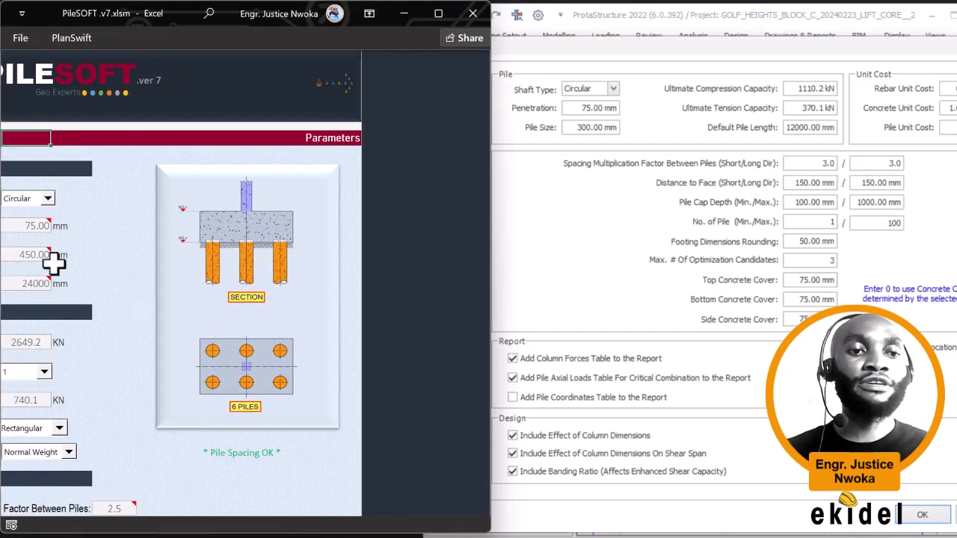
mouse_move(39, 283)
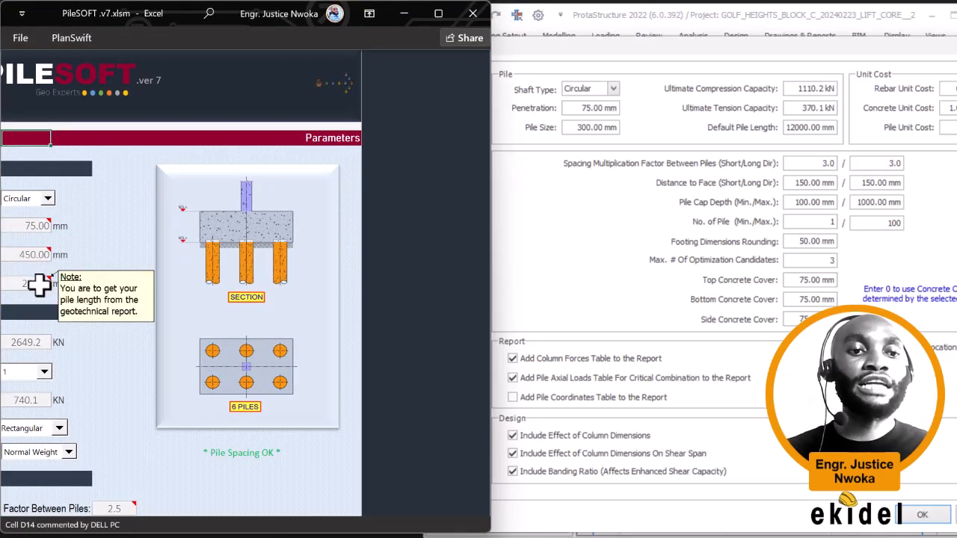
left_click(810, 128)
left_click_drag(784, 127, 860, 129)
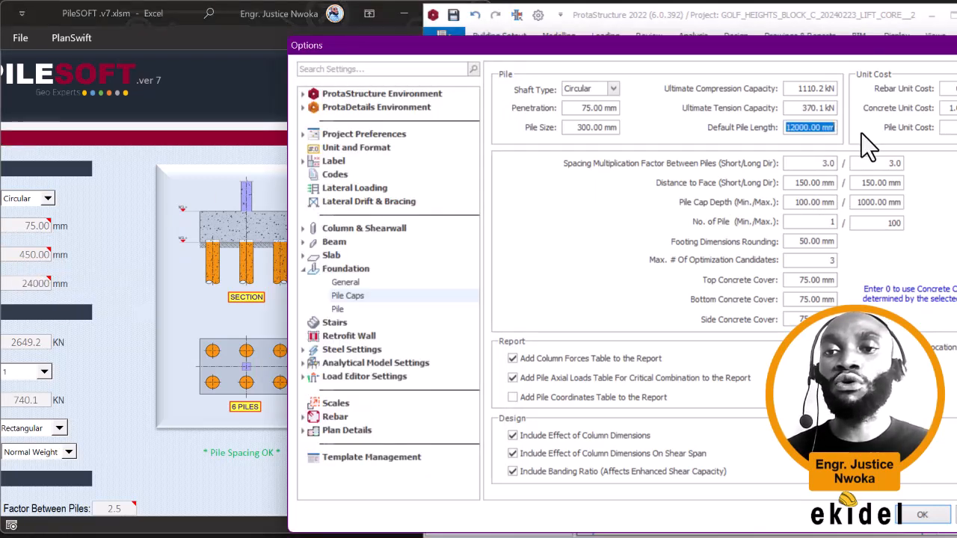
type("24000")
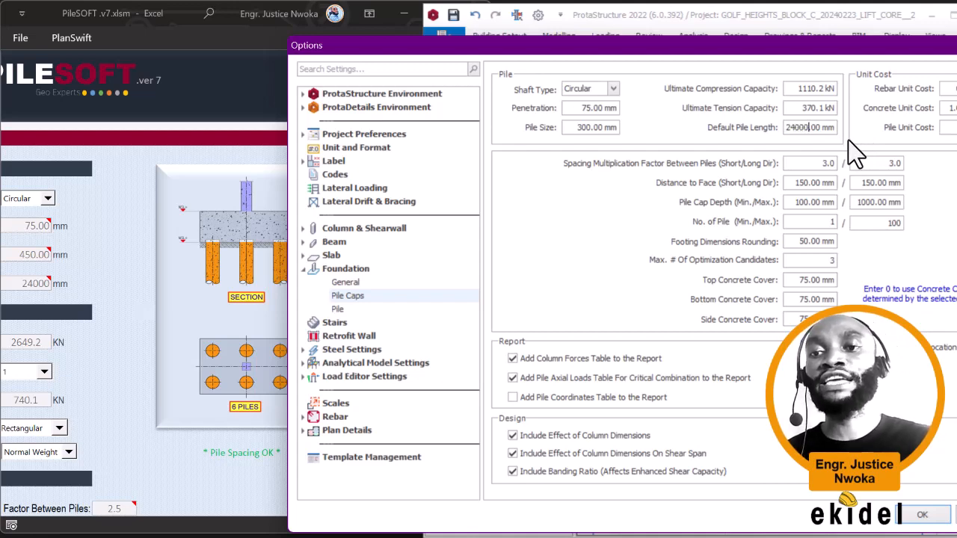
Step: Look up the spacing factor in the PileSOFT output data and set both spacing multiplication factors between piles to 2.5 in ProtaStructure
left_click(801, 163)
scroll(172, 299, "down", 10)
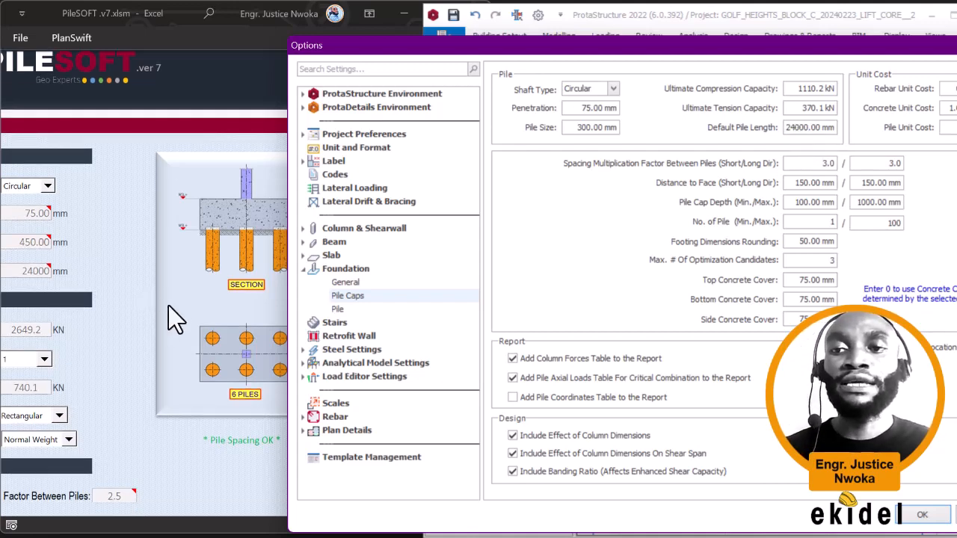
left_click(135, 337)
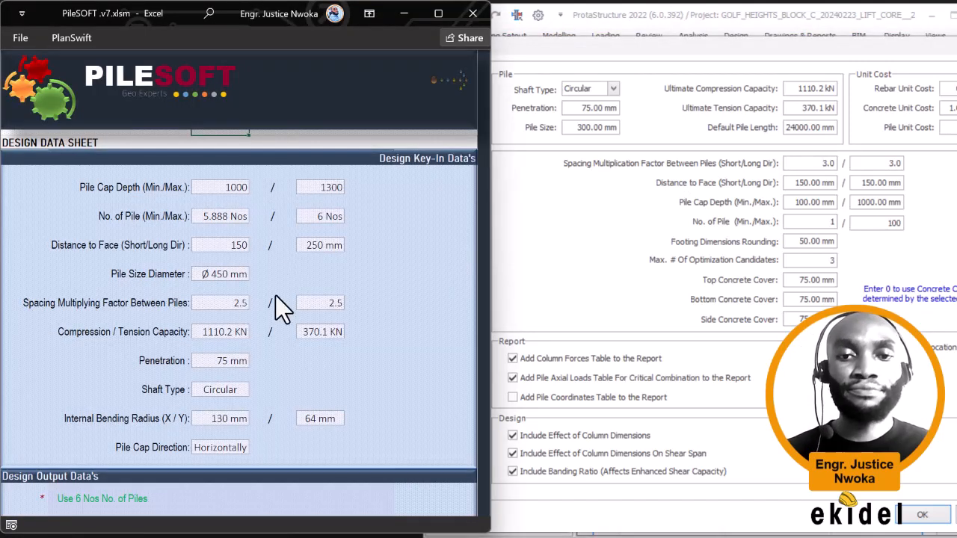
scroll(236, 295, "down", 7)
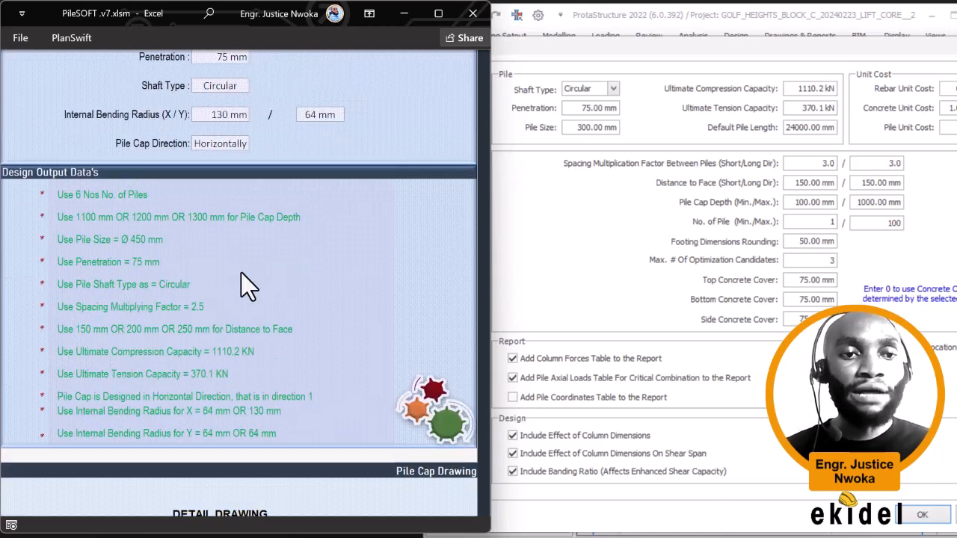
left_click(822, 166)
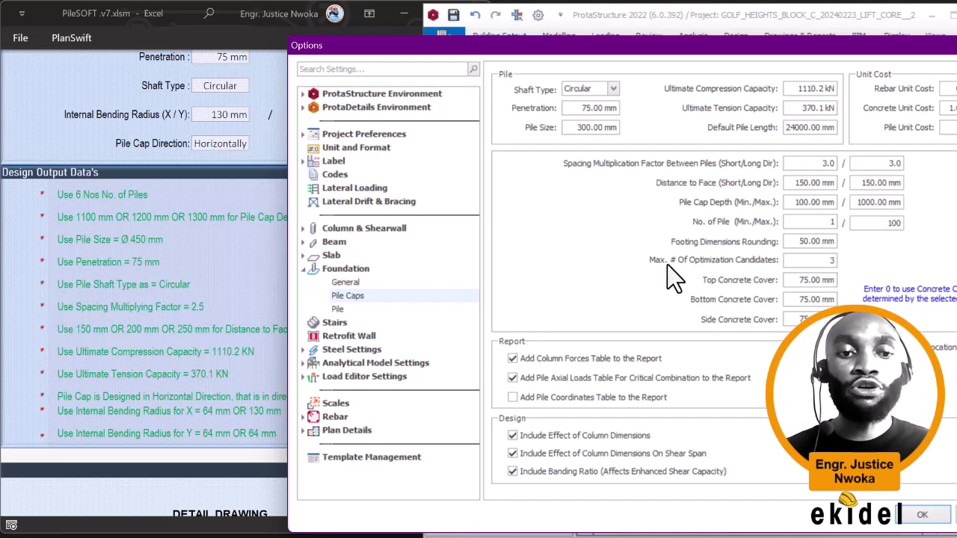
double_click(809, 161)
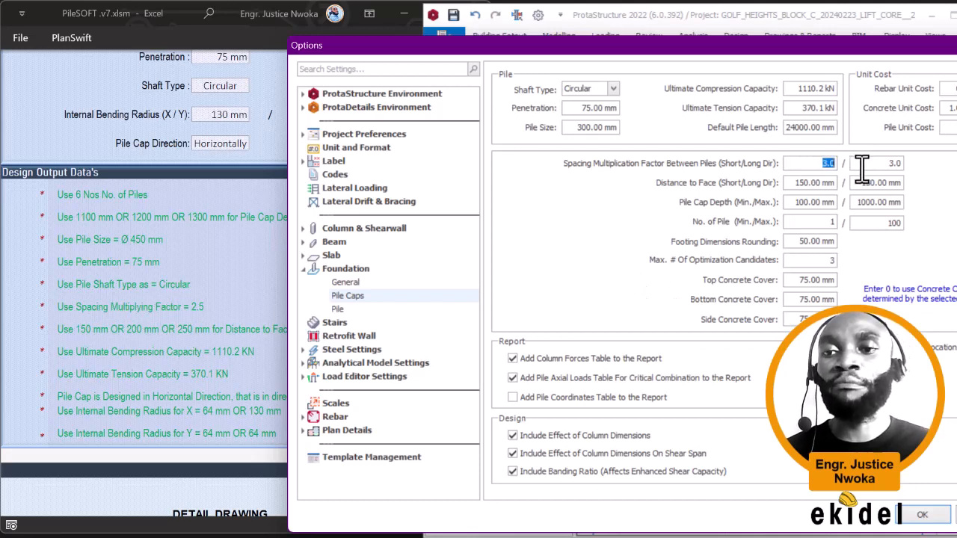
type("2.5")
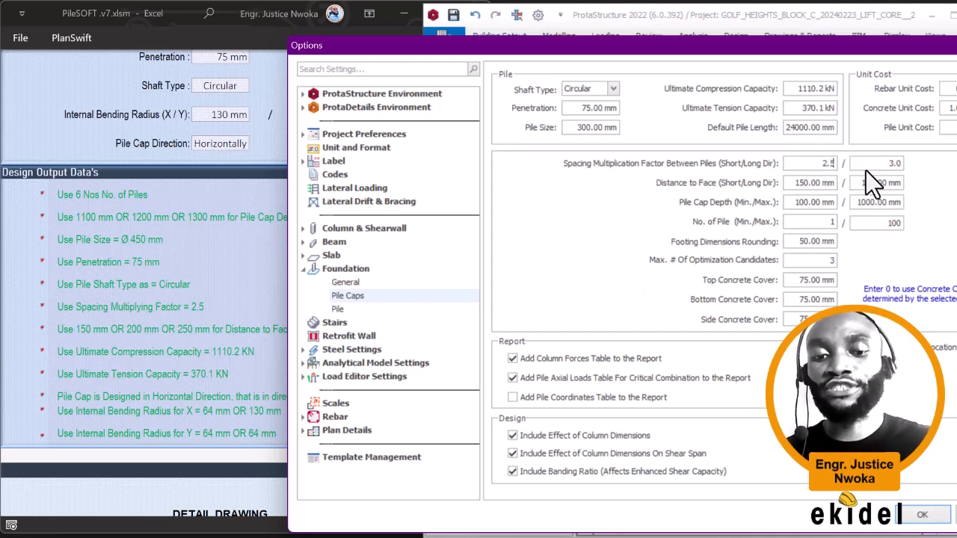
left_click_drag(875, 169, 920, 172)
type("2.5")
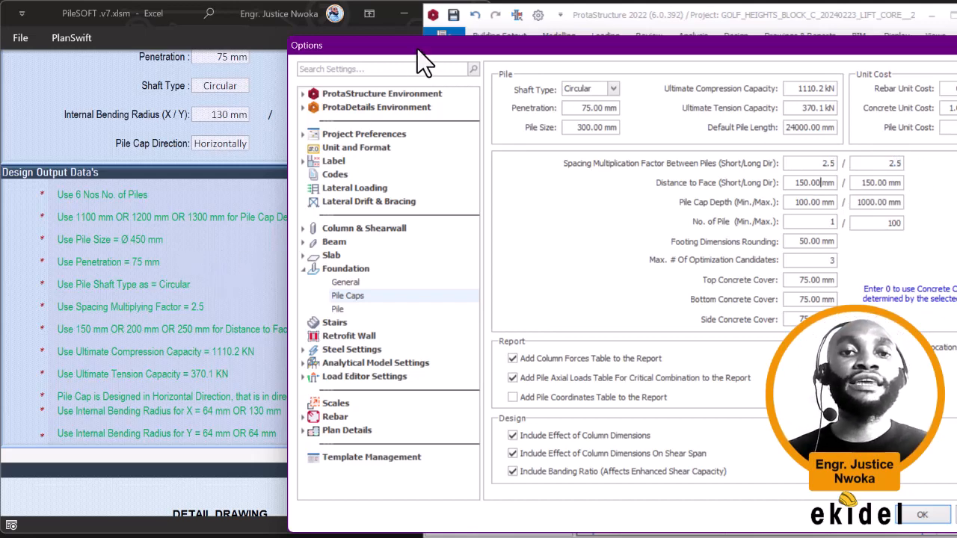
Step: Choose the Circular shaft type and set the pile size to 450 mm, checking the penetration against the PileSOFT output
left_click_drag(416, 47, 440, 39)
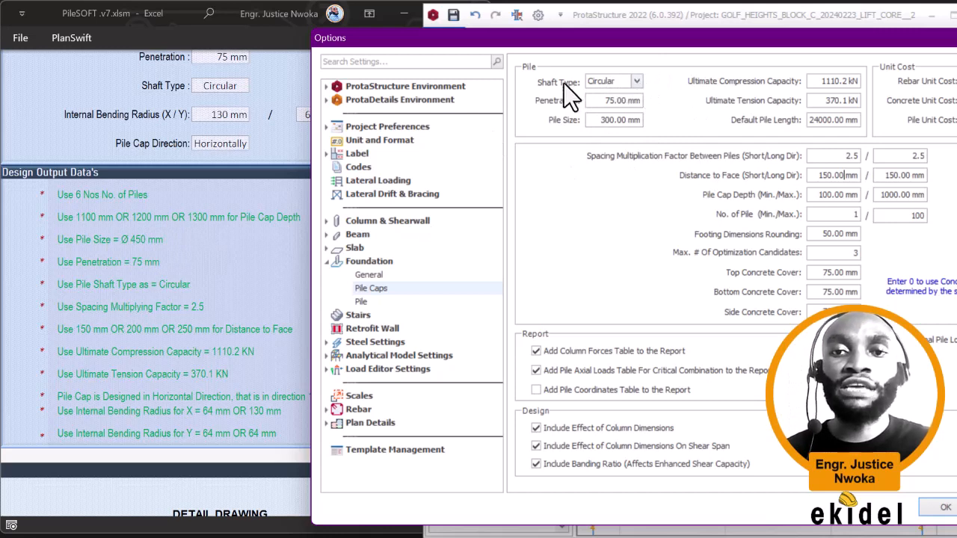
left_click(639, 82)
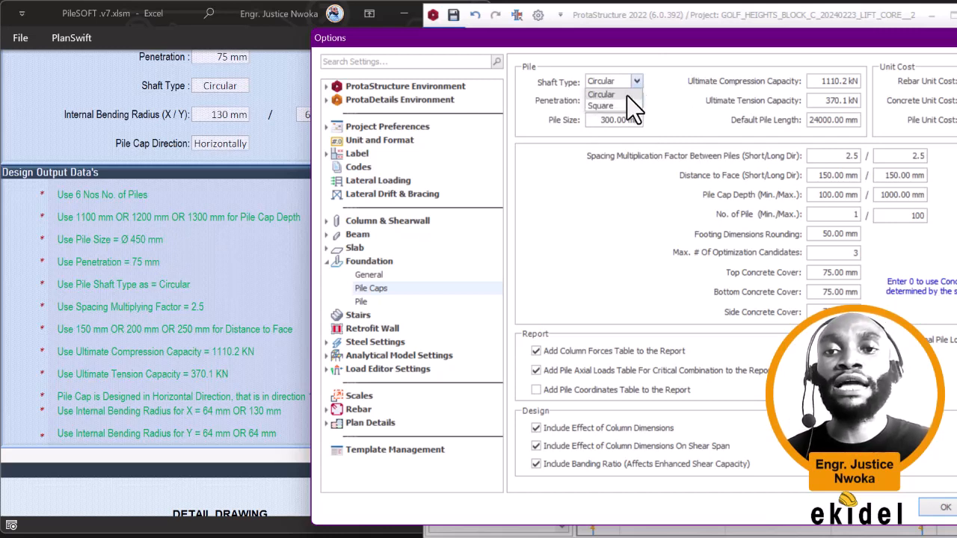
left_click(594, 96)
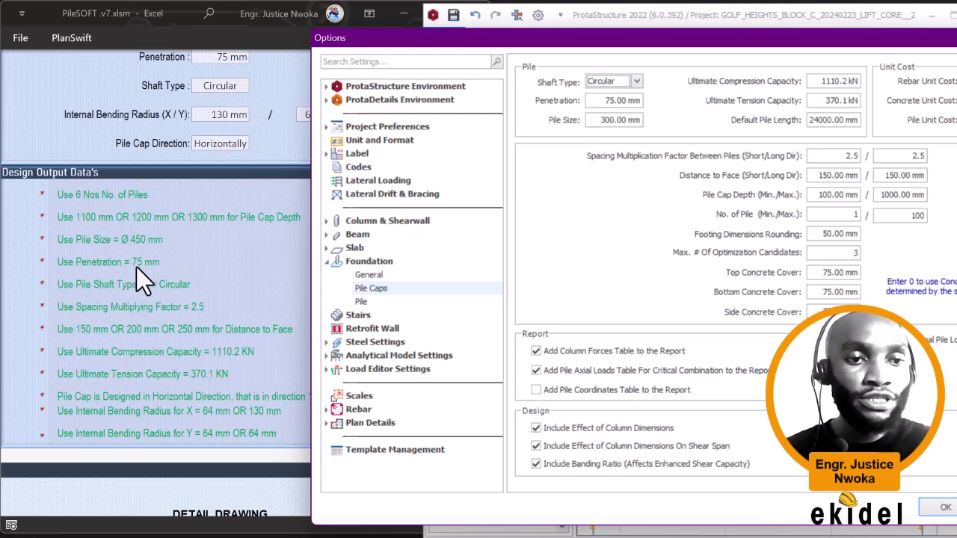
left_click_drag(601, 102, 697, 100)
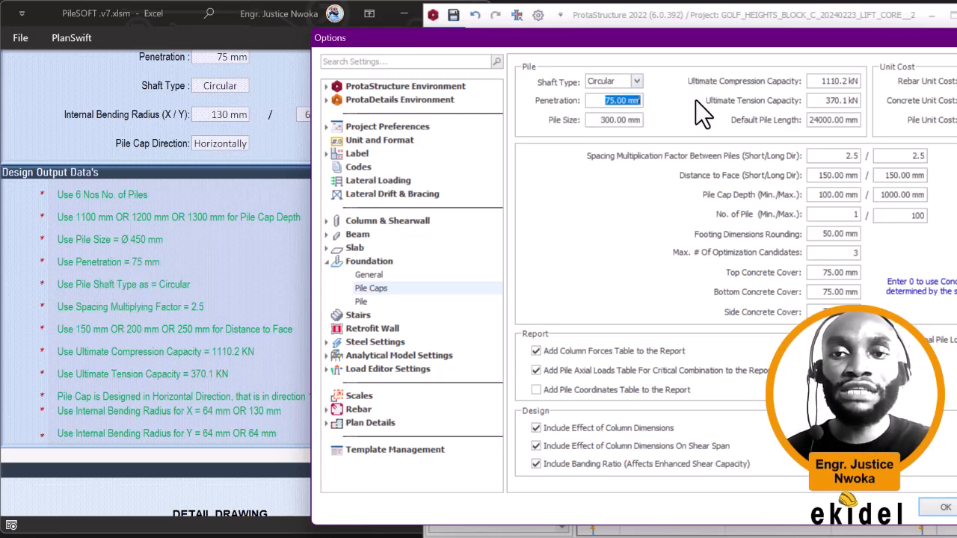
left_click(611, 119)
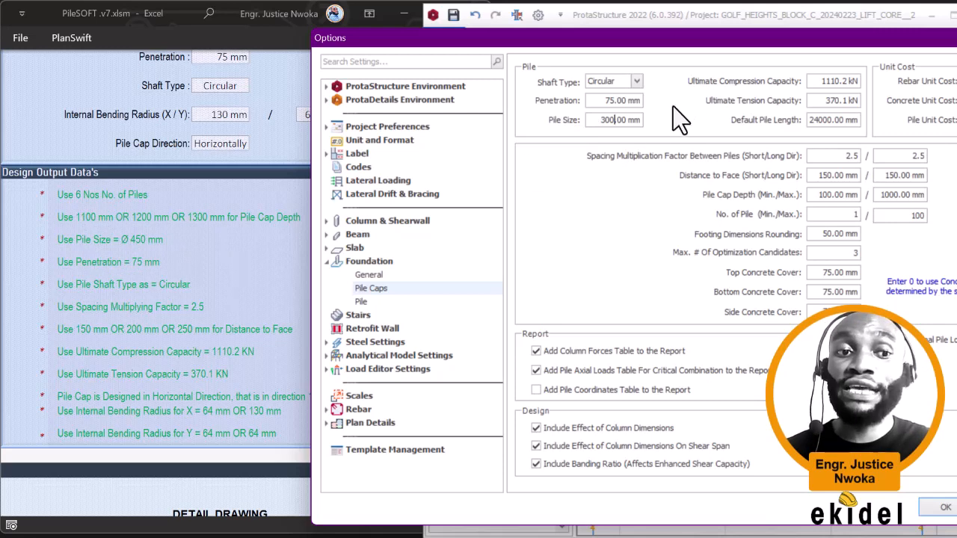
double_click(611, 120)
type("450")
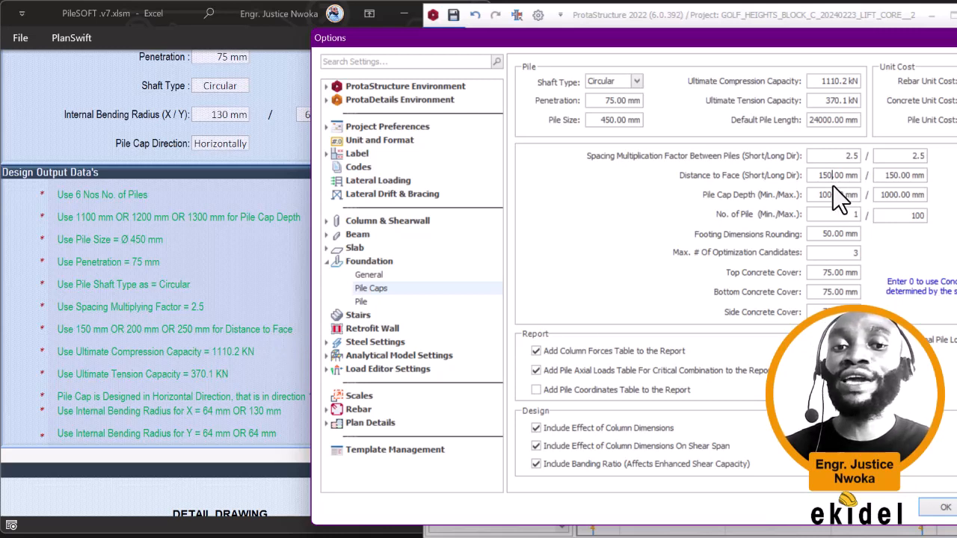
Step: Set the distance to face to 200 mm in both the short and long directions
left_click_drag(816, 177, 906, 185)
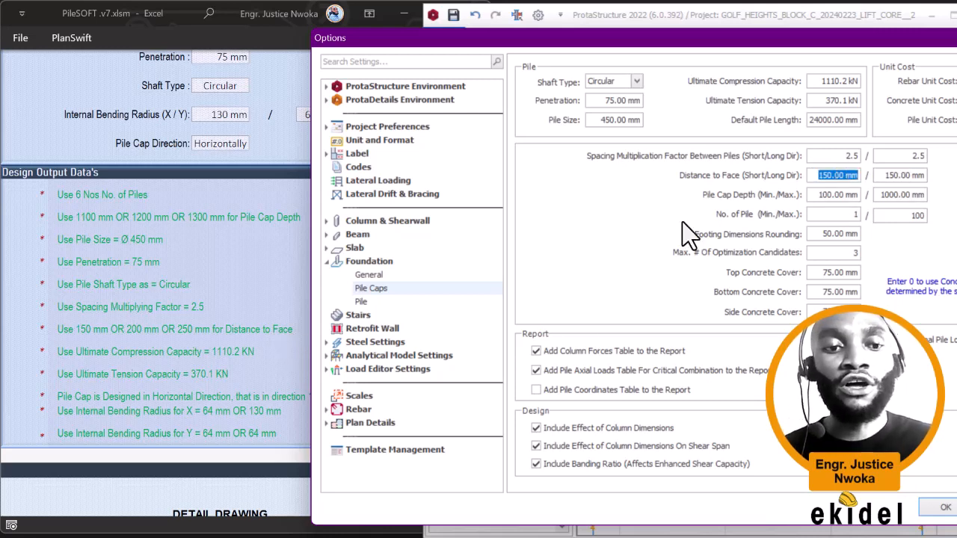
type("15")
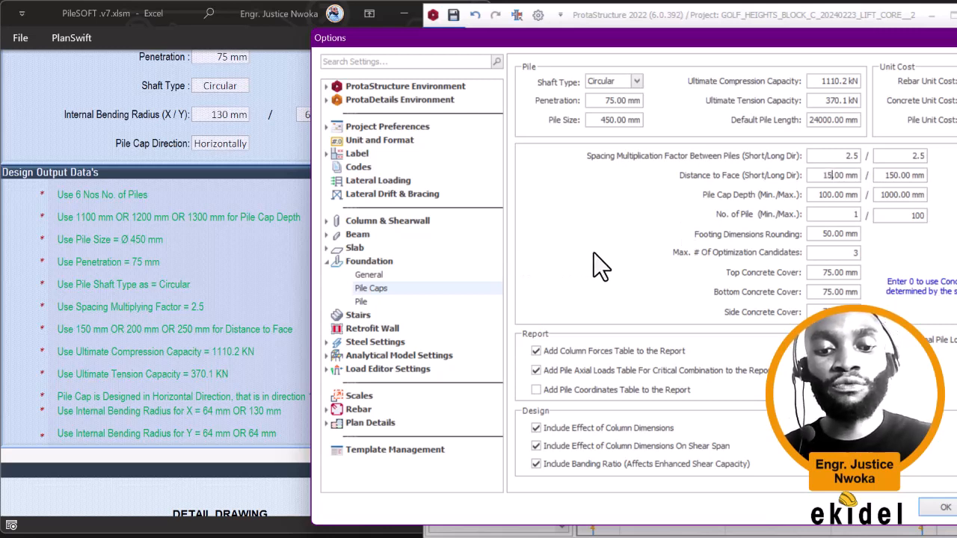
type("0")
type("200")
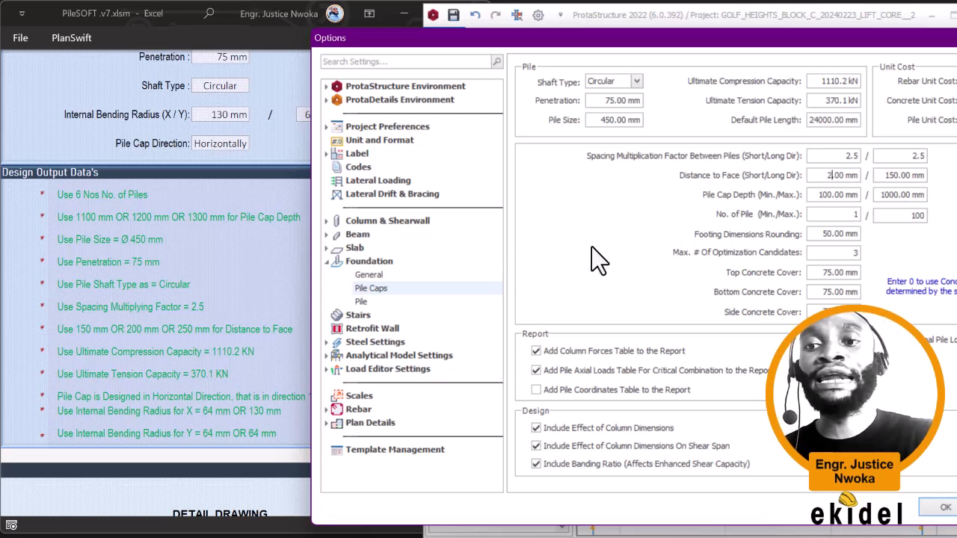
double_click(883, 175)
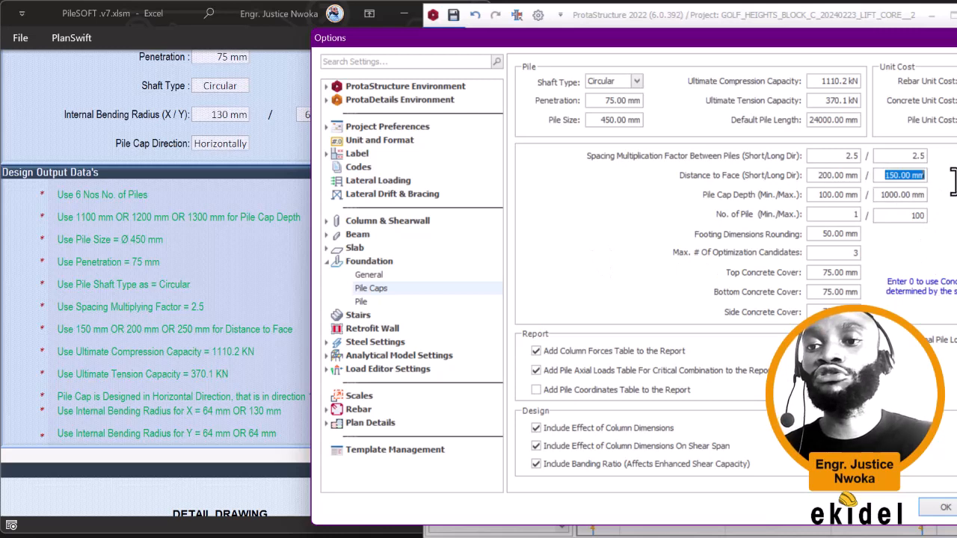
type("200")
left_click(888, 195)
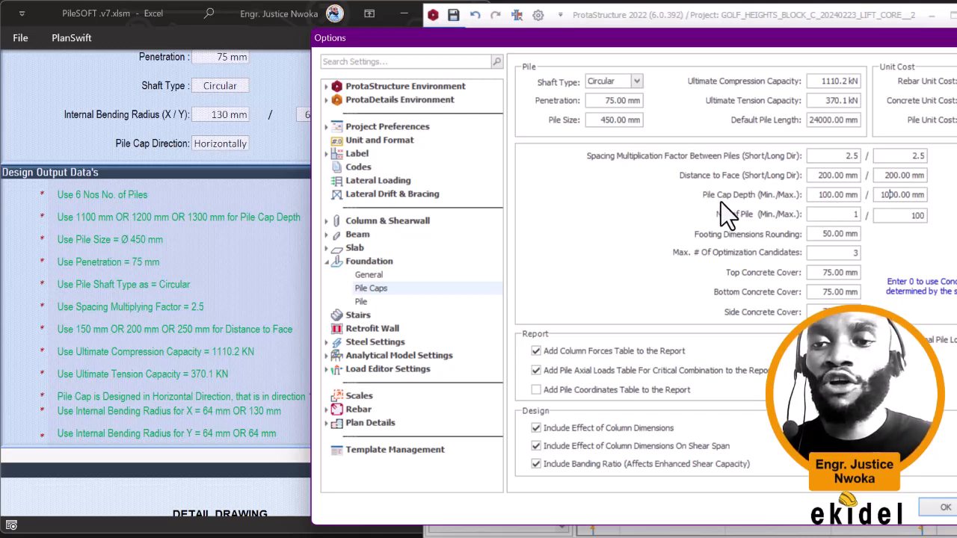
Step: Set the maximum number of piles to 10, keeping the minimum at 1
left_click(831, 214)
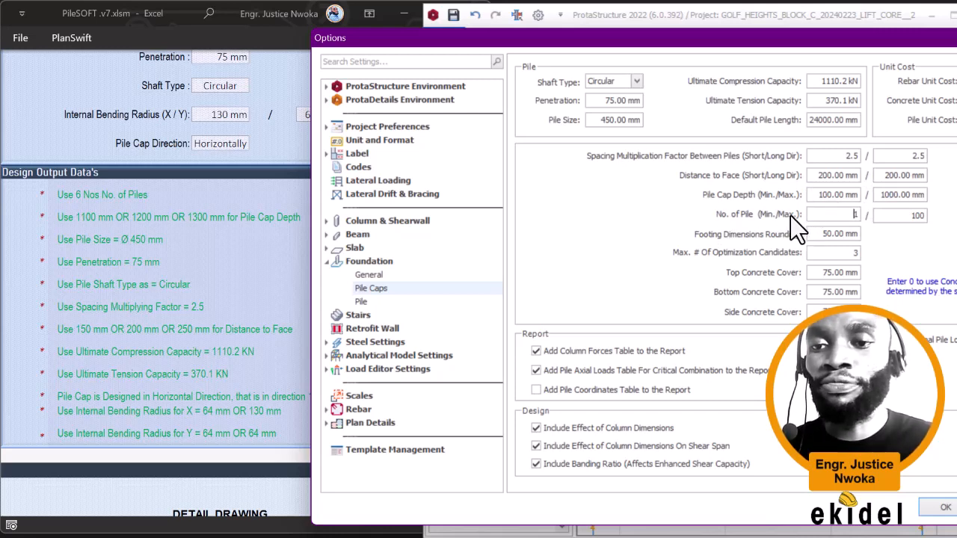
left_click_drag(847, 215, 872, 216)
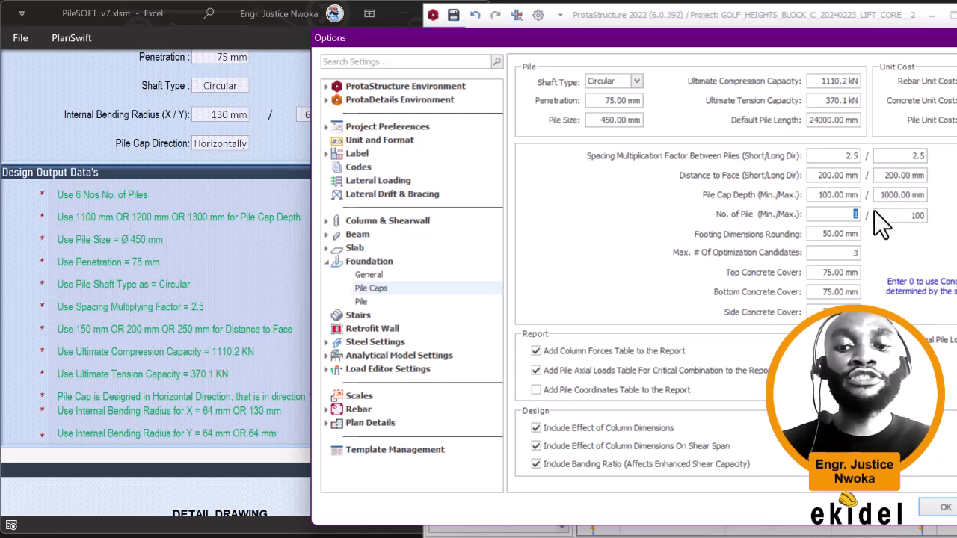
left_click_drag(900, 216, 942, 235)
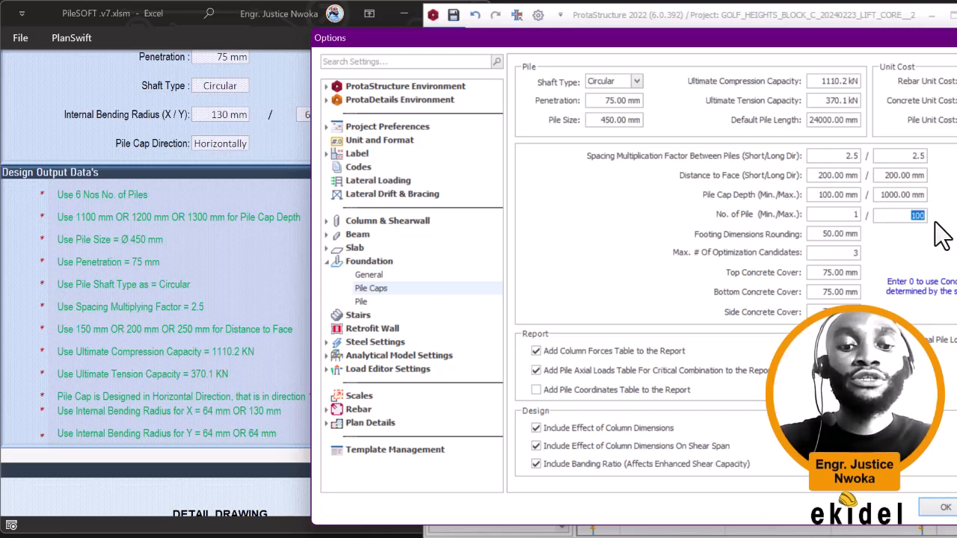
type("1")
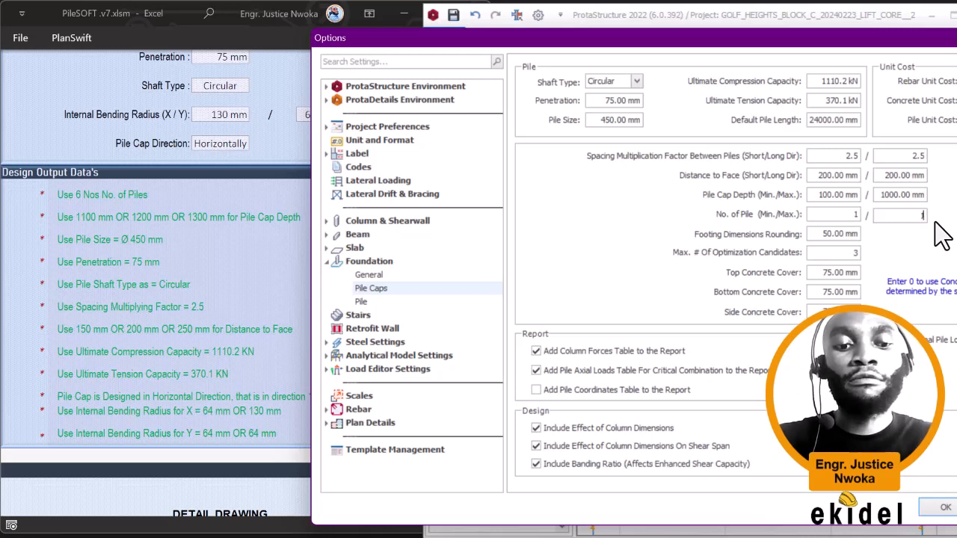
type("0")
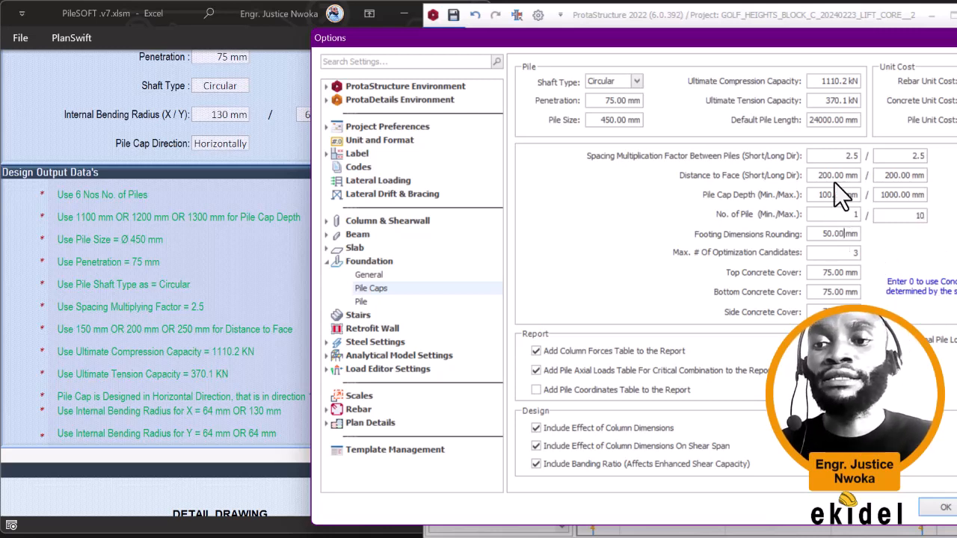
Step: Set the pile cap's top, bottom and side concrete covers to 50 mm each
double_click(836, 273)
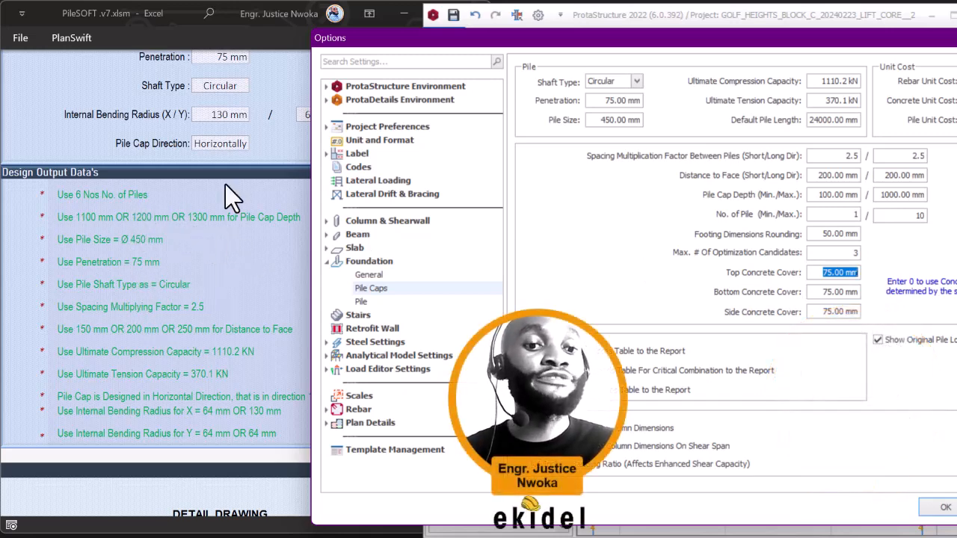
scroll(225, 185, "up", 2)
scroll(225, 185, "up", 3)
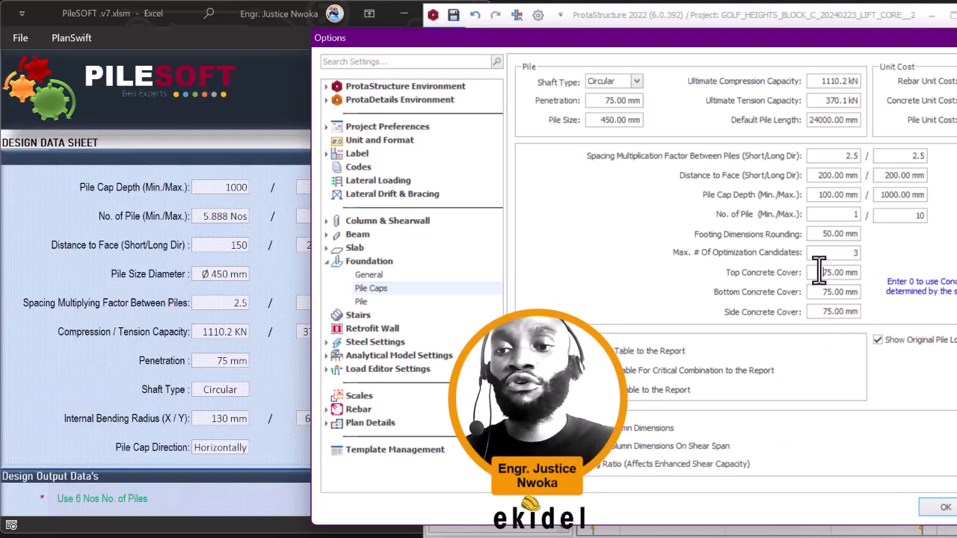
type("5")
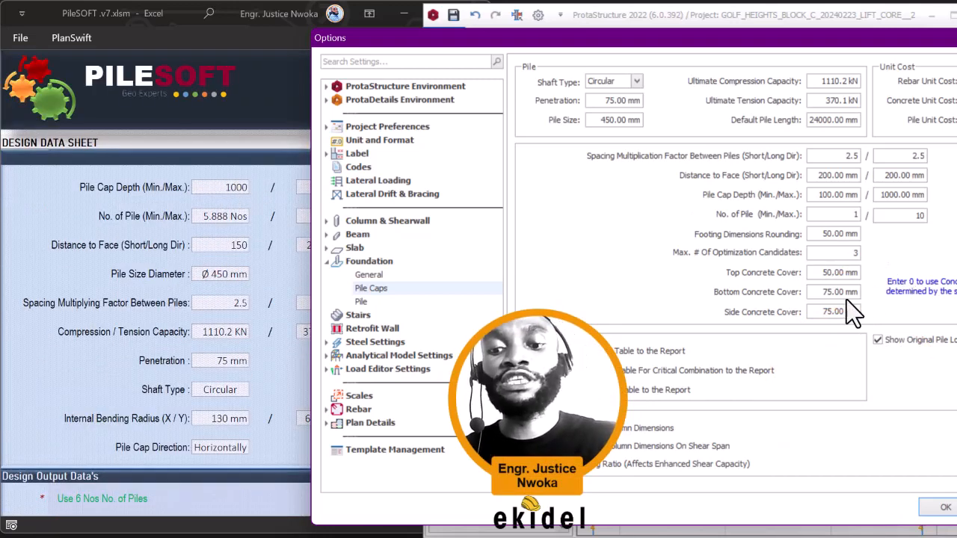
type("0")
key("Tab")
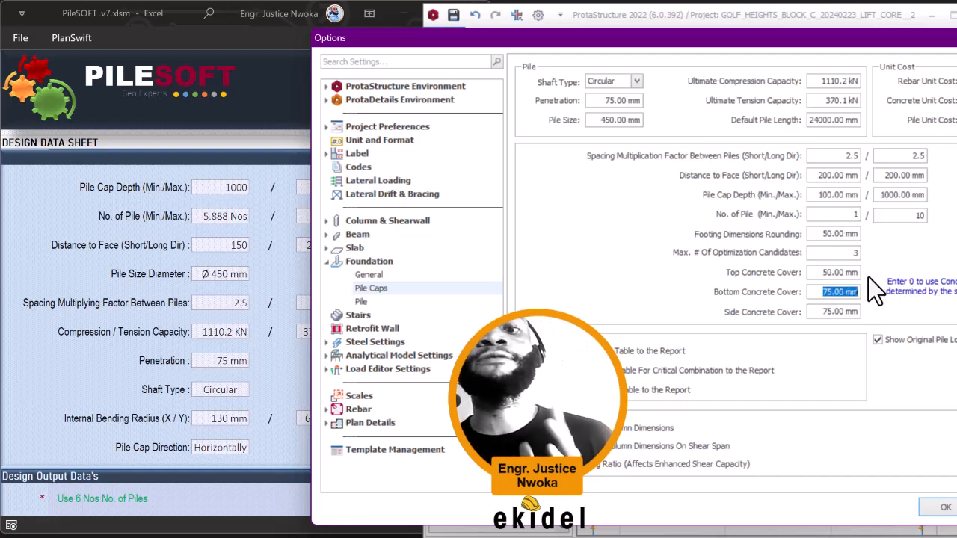
type("50")
key("Tab")
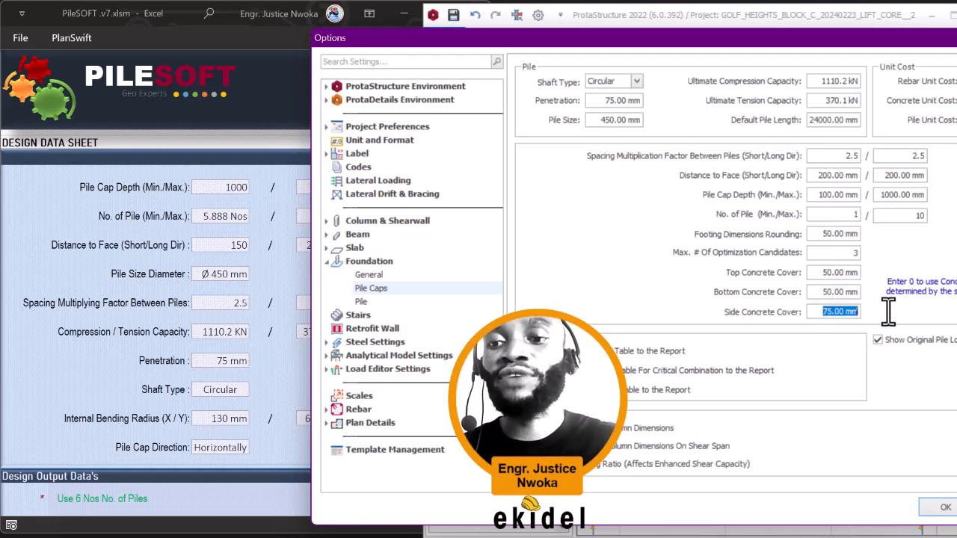
type("50")
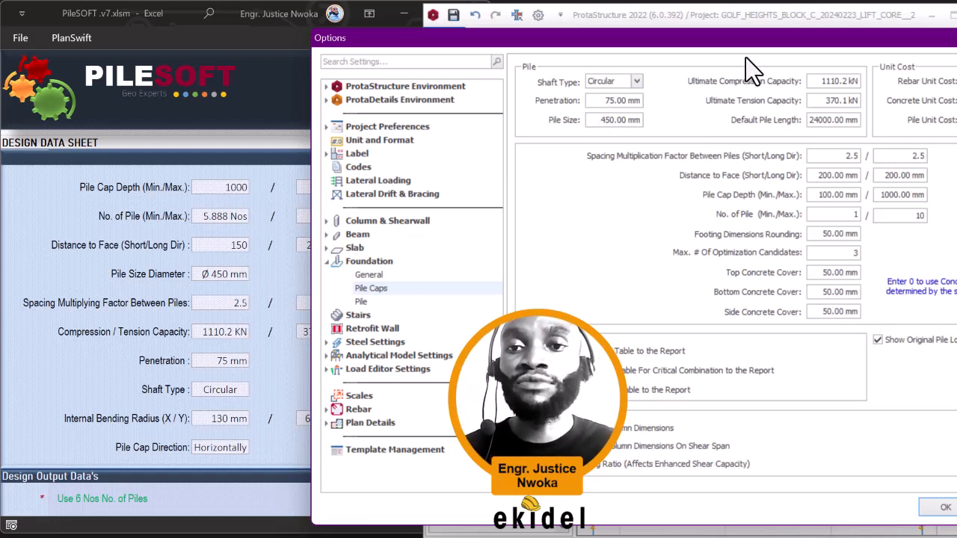
Step: Set the minimum pile cap depth to 1100 mm, following the depth recommended in the PileSOFT design output
left_click_drag(708, 39, 618, 39)
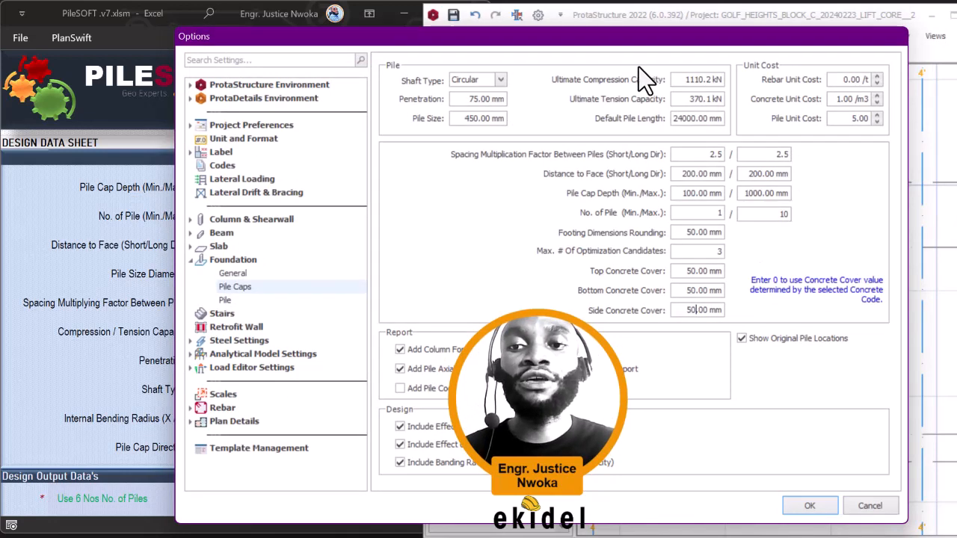
left_click_drag(620, 42, 789, 45)
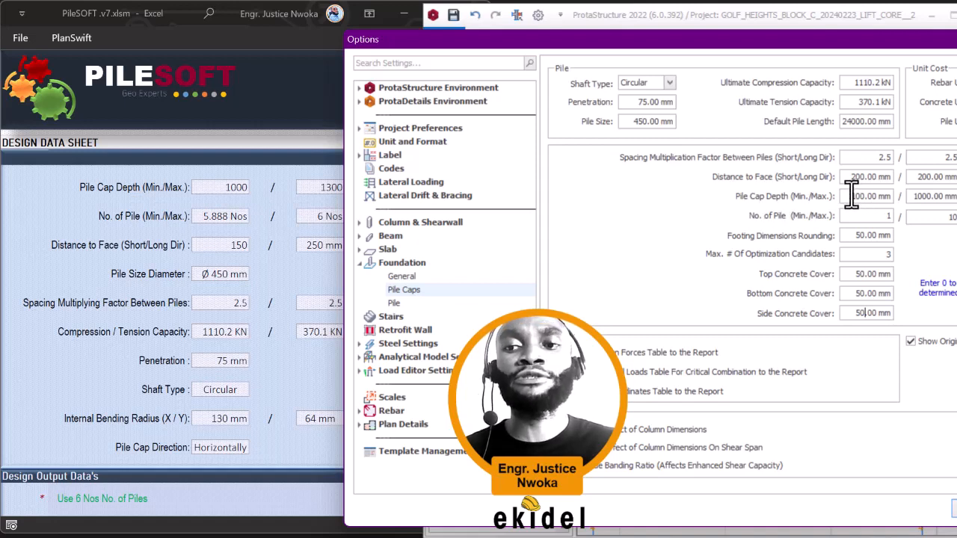
left_click_drag(853, 196, 899, 195)
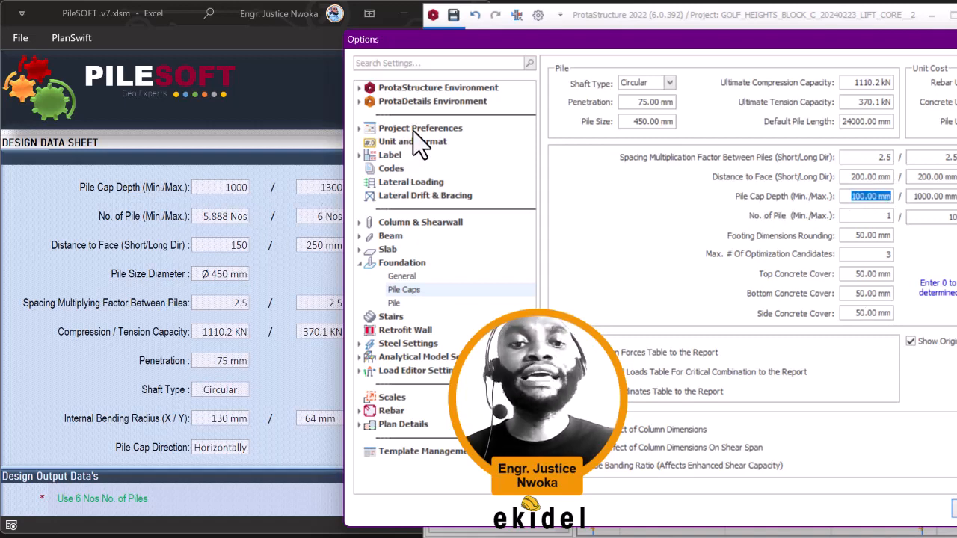
scroll(253, 287, "down", 5)
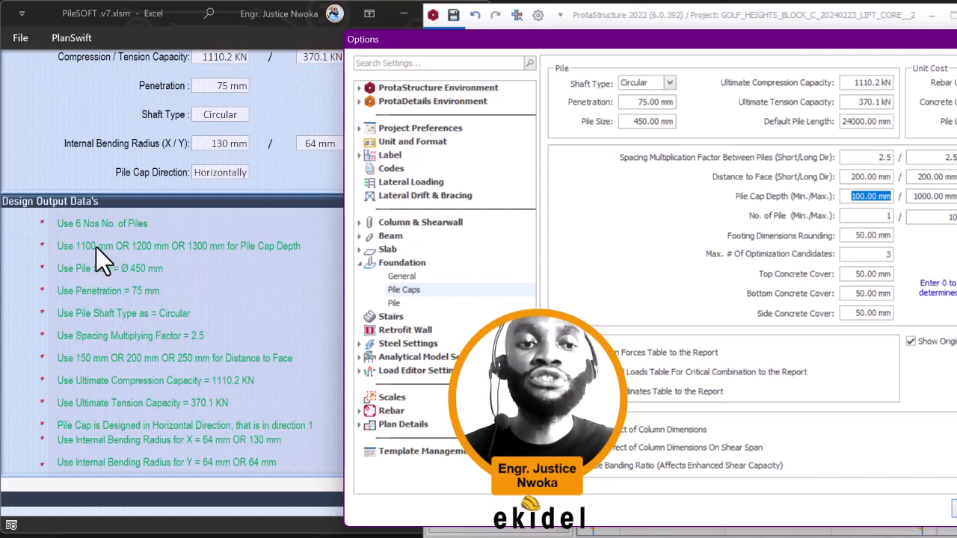
type("1100")
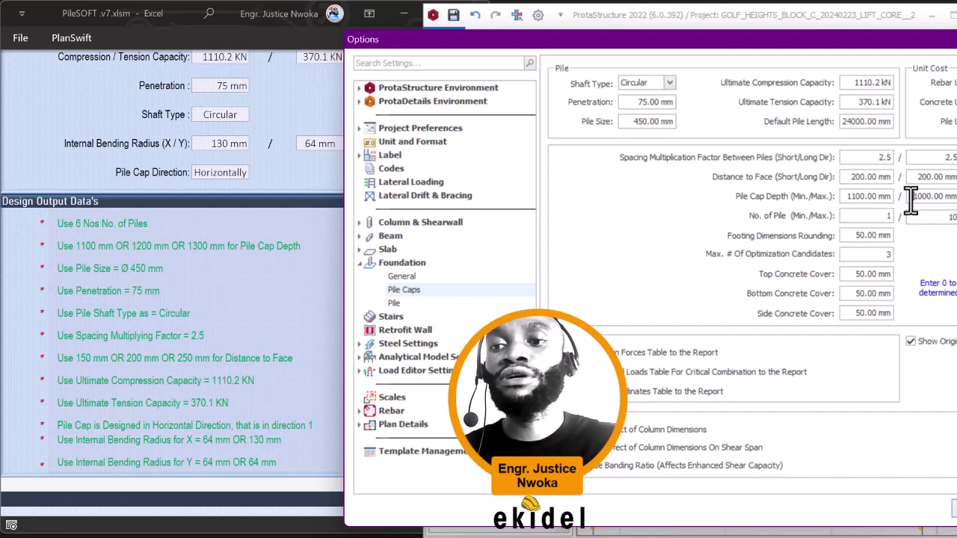
Step: Set the maximum pile cap depth to 1800 mm and apply the pile cap options
left_click_drag(912, 197, 955, 197)
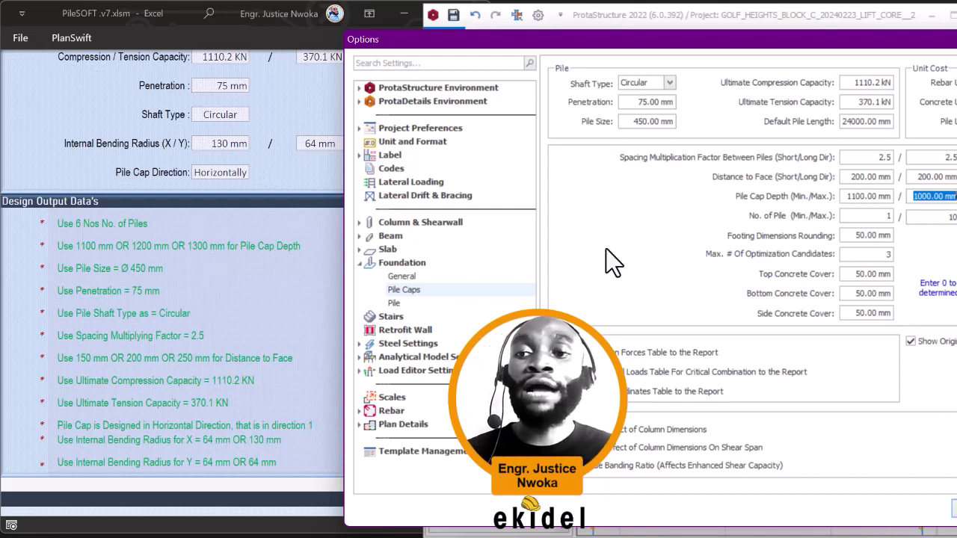
left_click(919, 197)
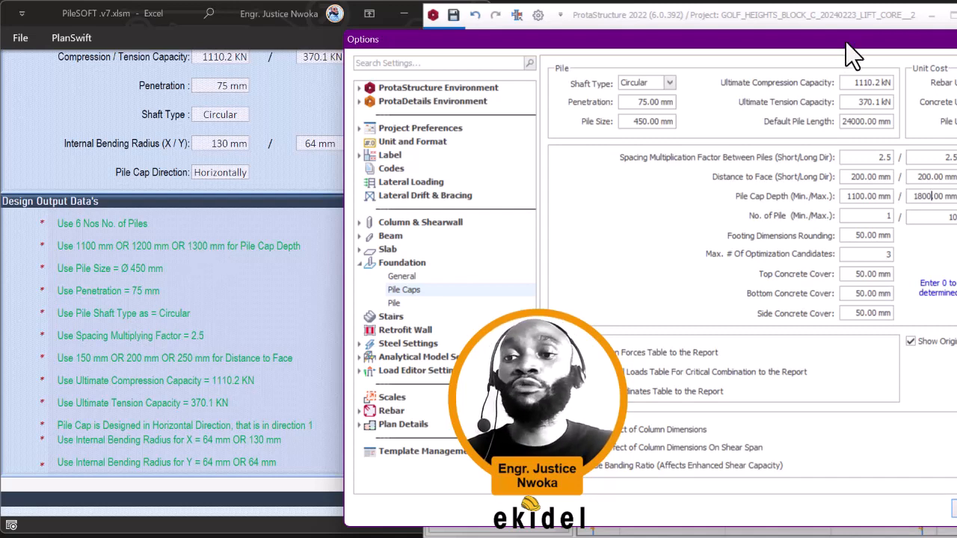
left_click_drag(847, 43, 802, 40)
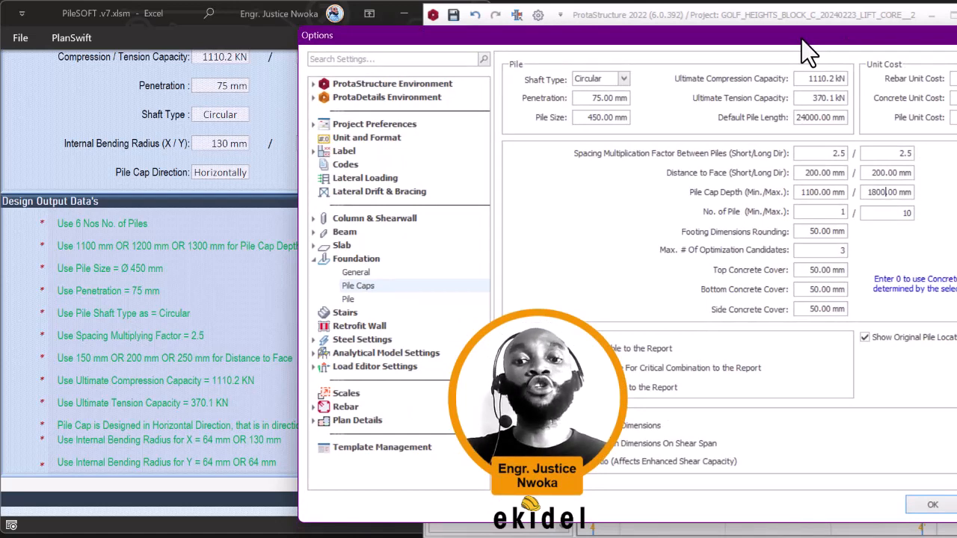
left_click_drag(780, 47, 709, 47)
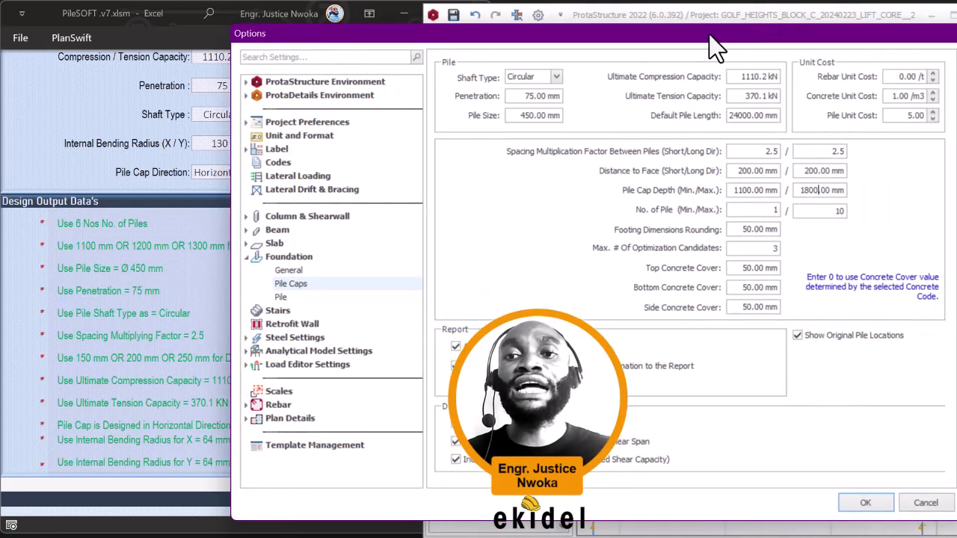
left_click(865, 504)
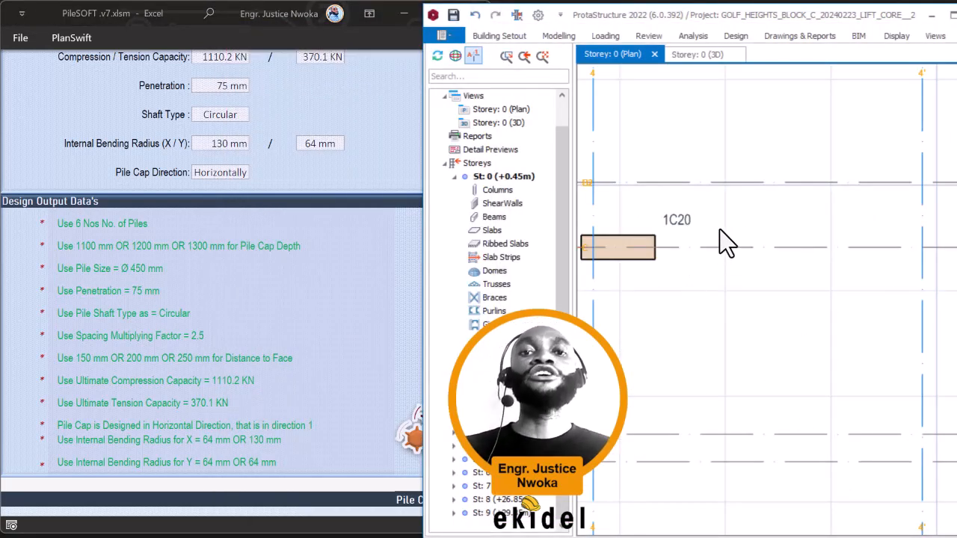
Step: Save the ProtaStructure project with the updated pile cap settings
scroll(751, 212, "down", 3)
scroll(753, 178, "down", 3)
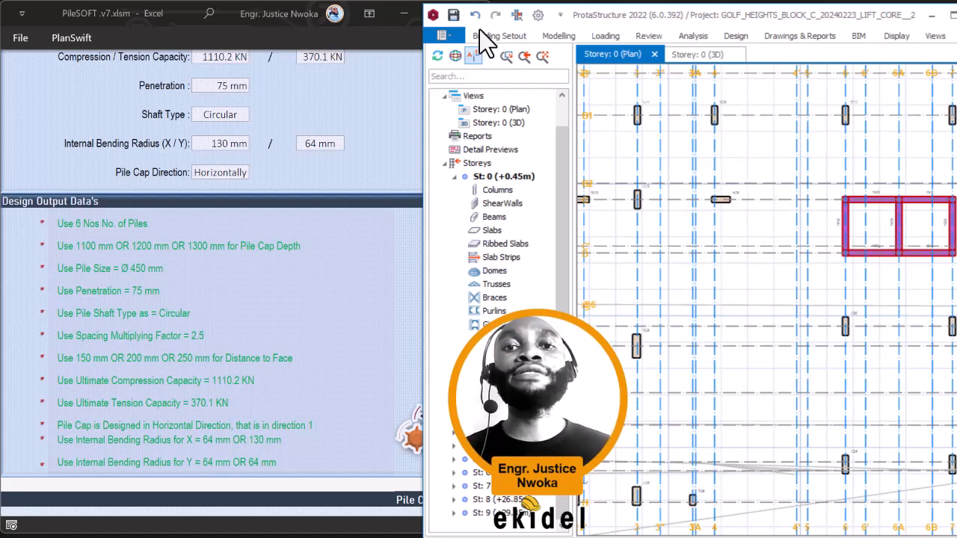
left_click(453, 15)
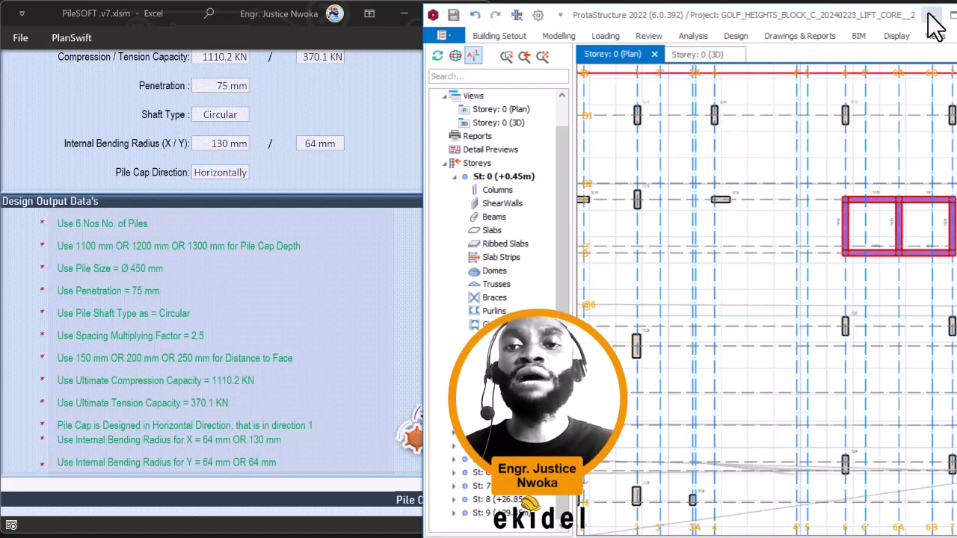
Step: Maximize the ProtaStructure window and insert a pile cap under column 1C20
left_click_drag(882, 30, 814, 19)
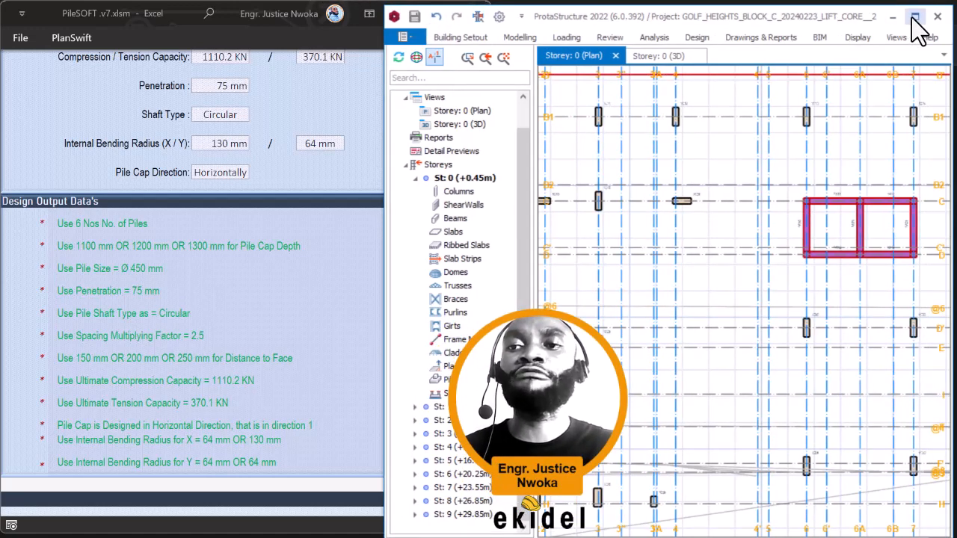
left_click(914, 17)
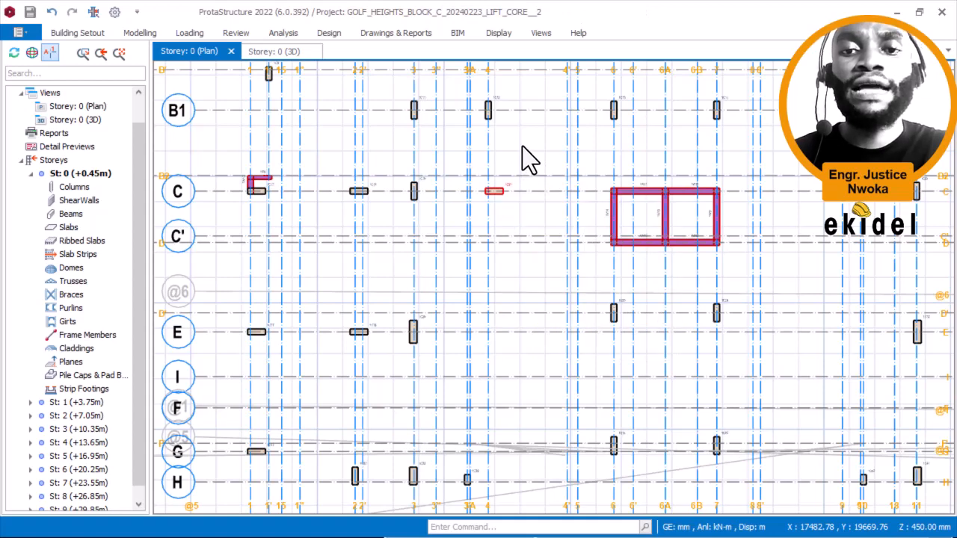
right_click(523, 147)
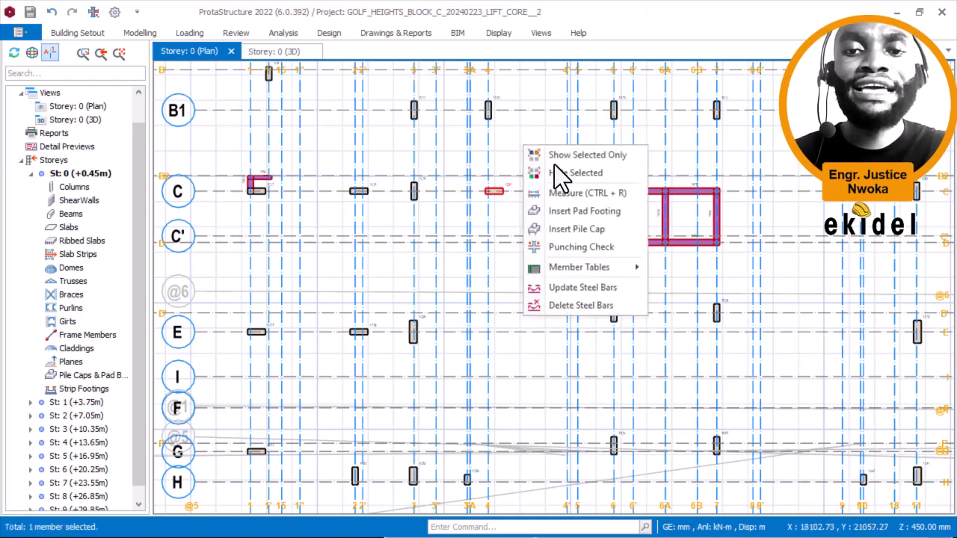
left_click(581, 231)
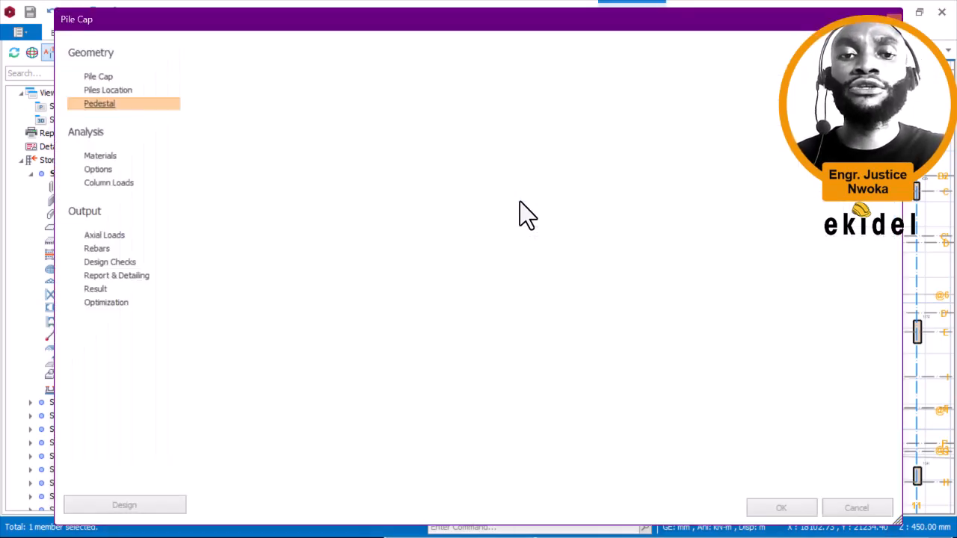
Step: Review the design log, geometry and envelope column loads of the pile cap at column 1C20
key("alt+Tab")
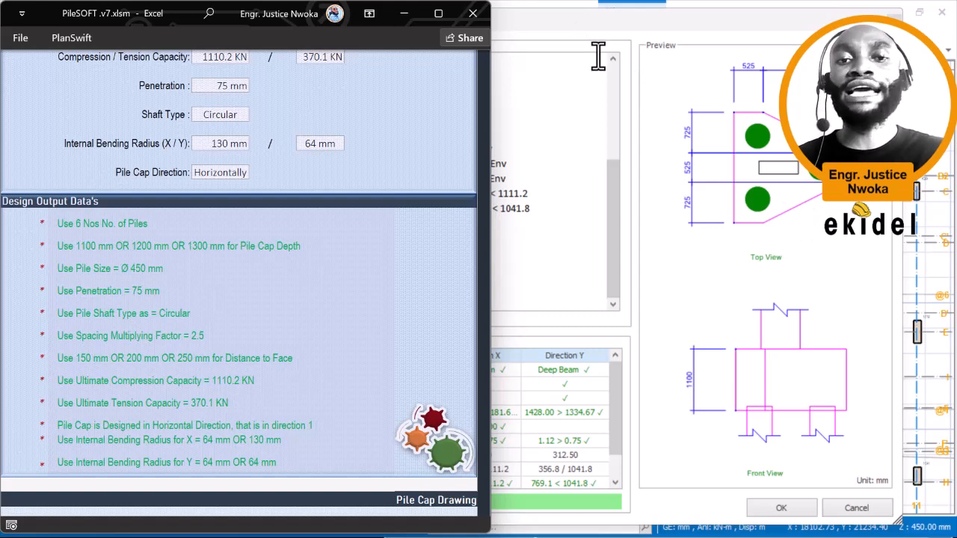
left_click(584, 19)
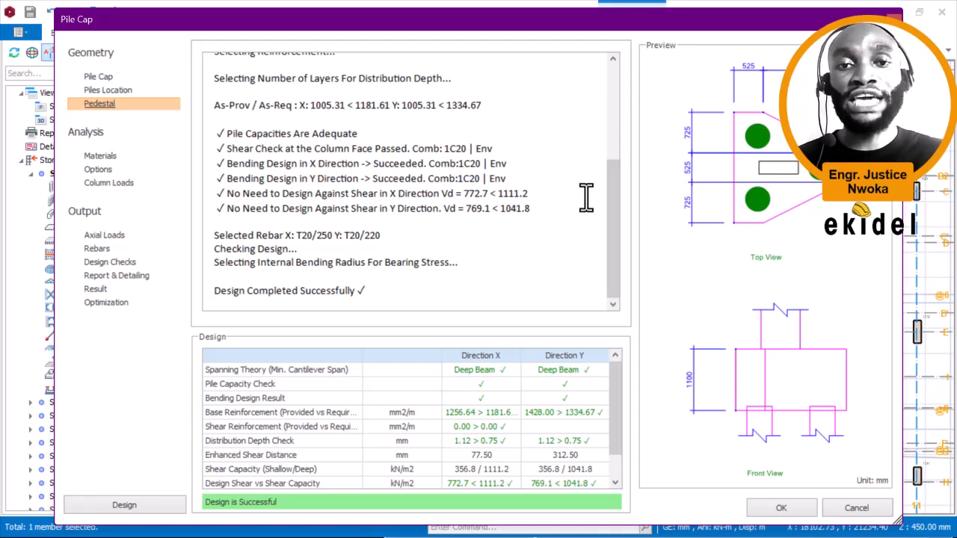
left_click_drag(613, 212, 607, 127)
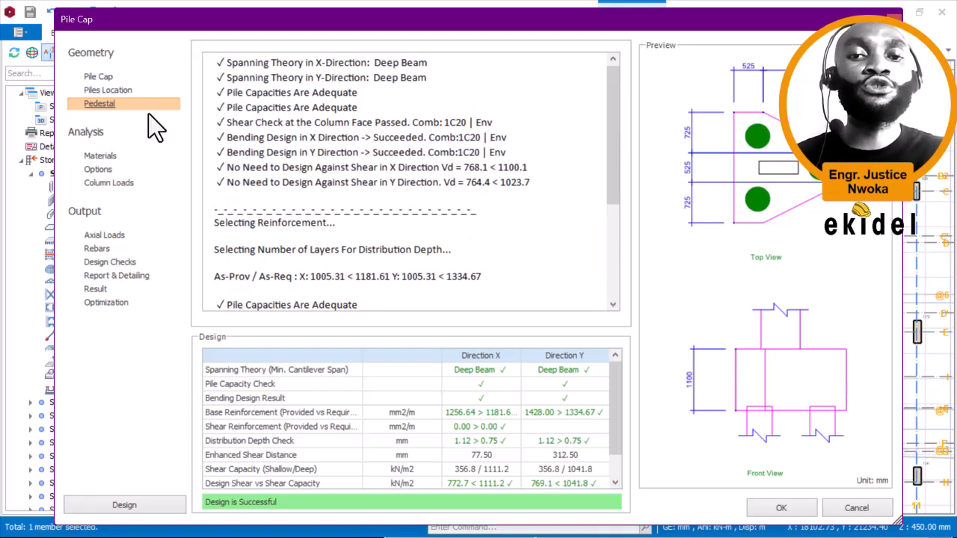
left_click(104, 78)
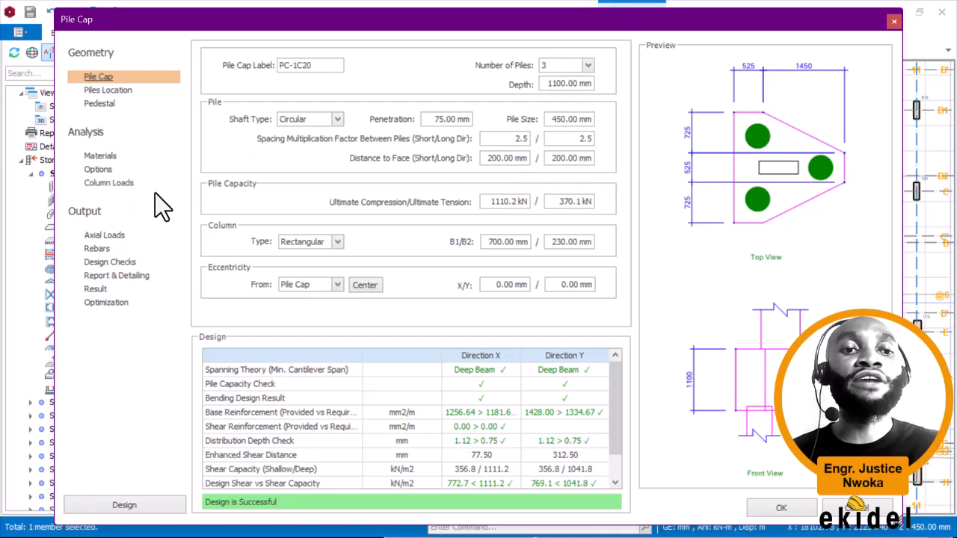
left_click(114, 184)
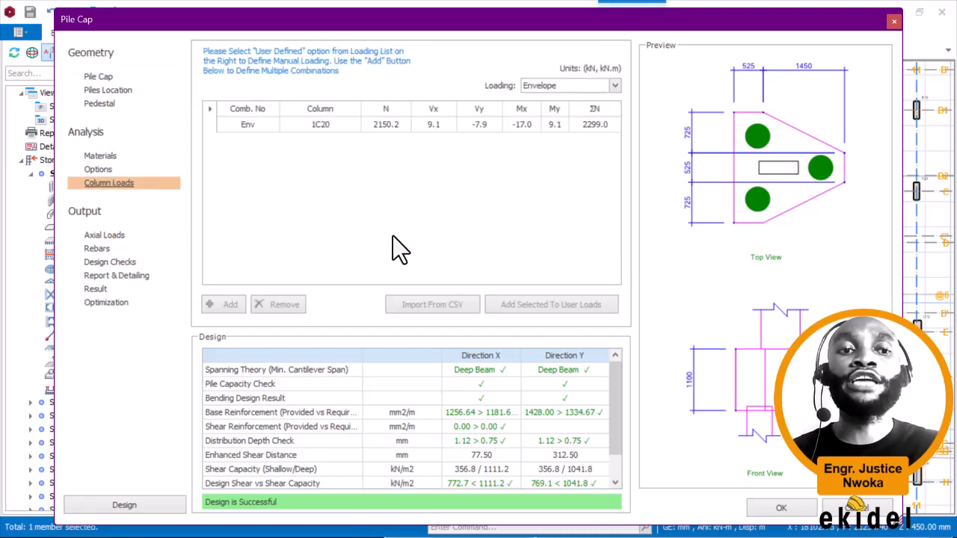
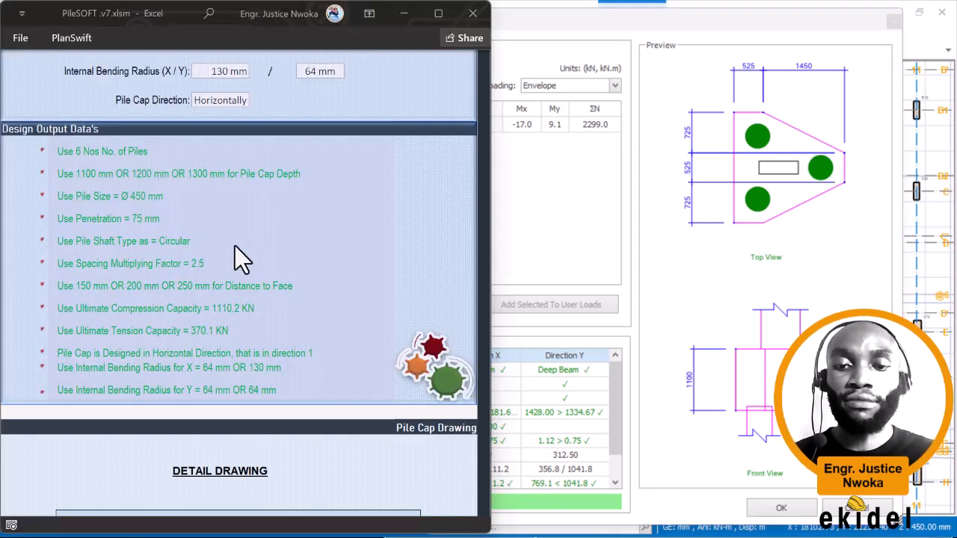
Step: Return from the PileSOFT detail drawing to the parameters sheet and set the column load to 2299.0 kN
scroll(248, 276, "down", 15)
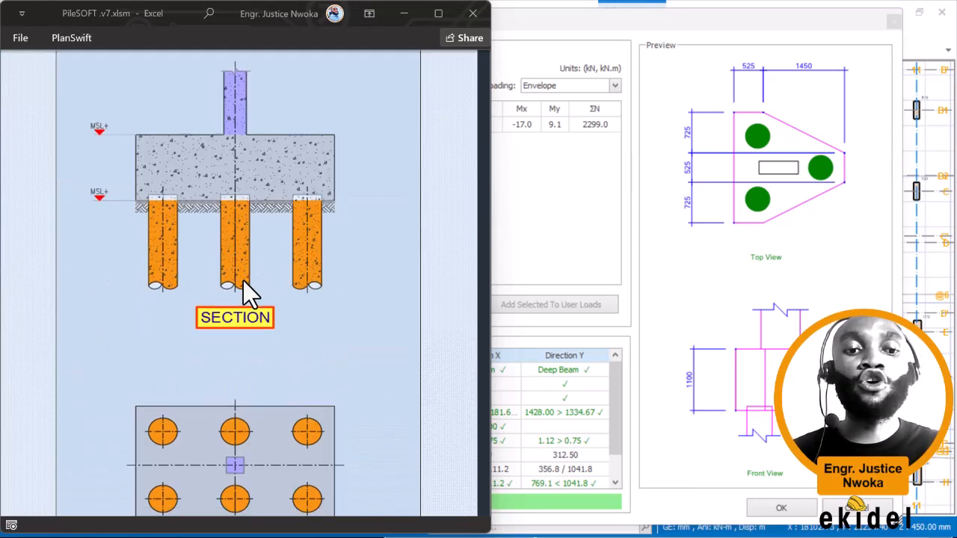
scroll(239, 280, "down", 3)
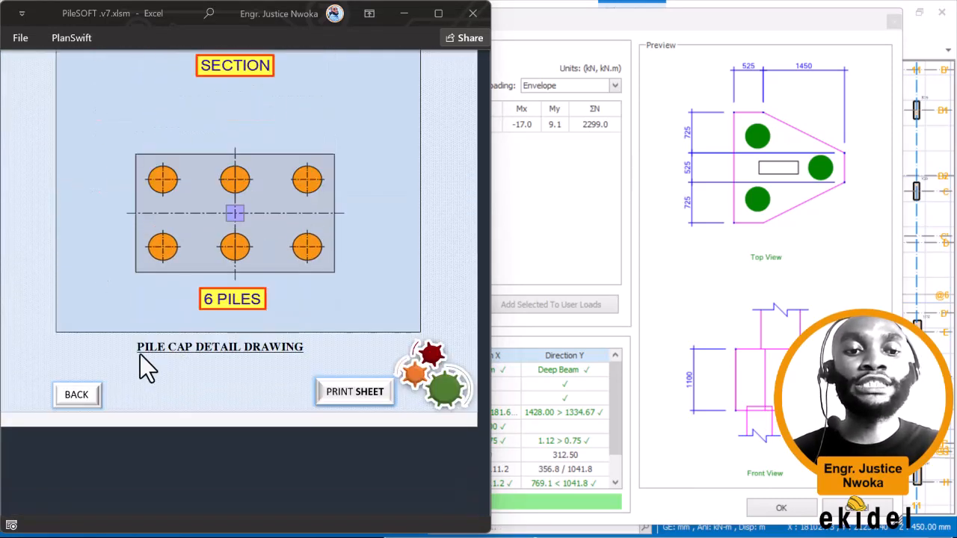
left_click(75, 397)
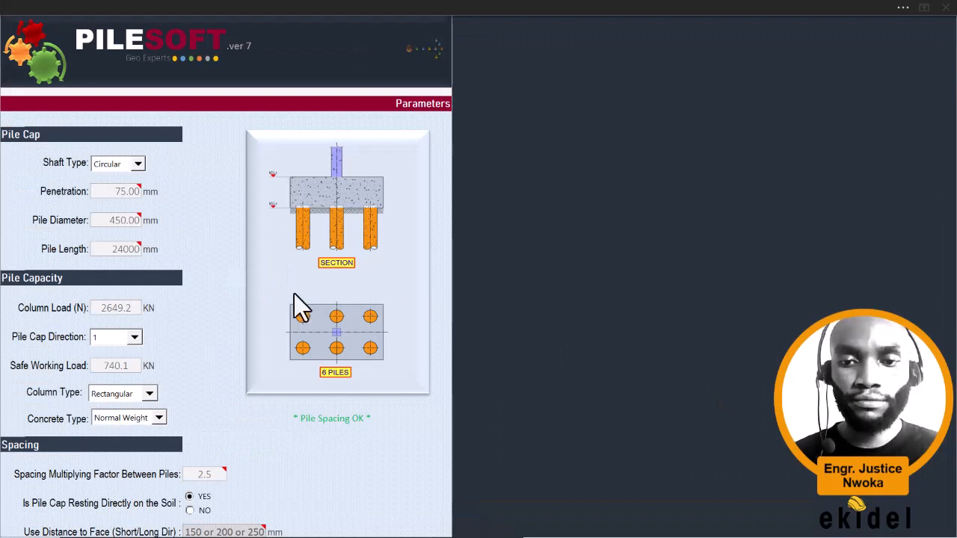
left_click(123, 308)
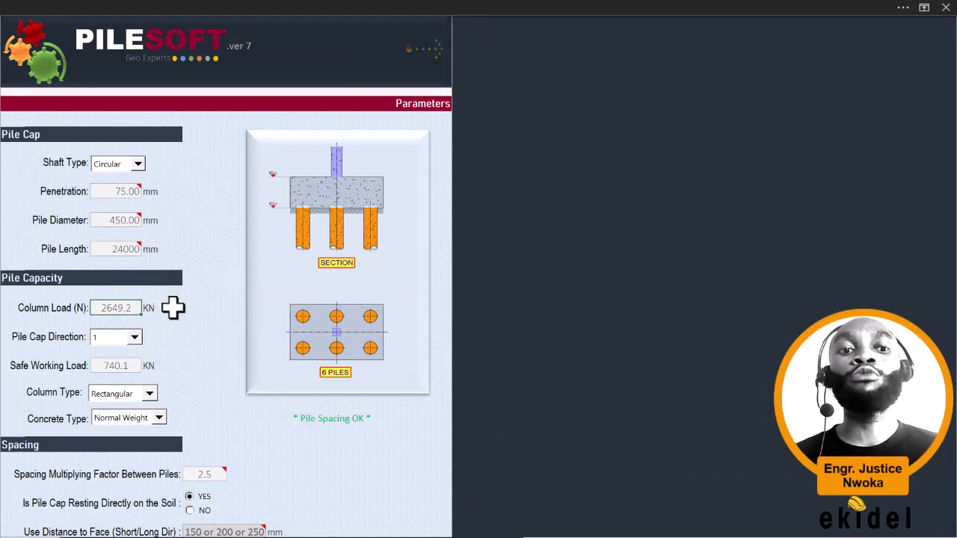
type("229")
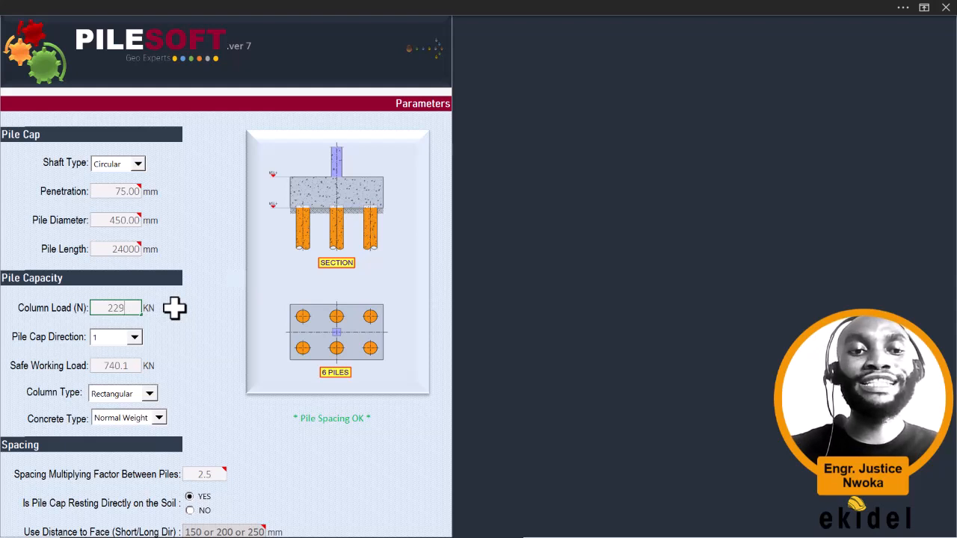
type("9.0")
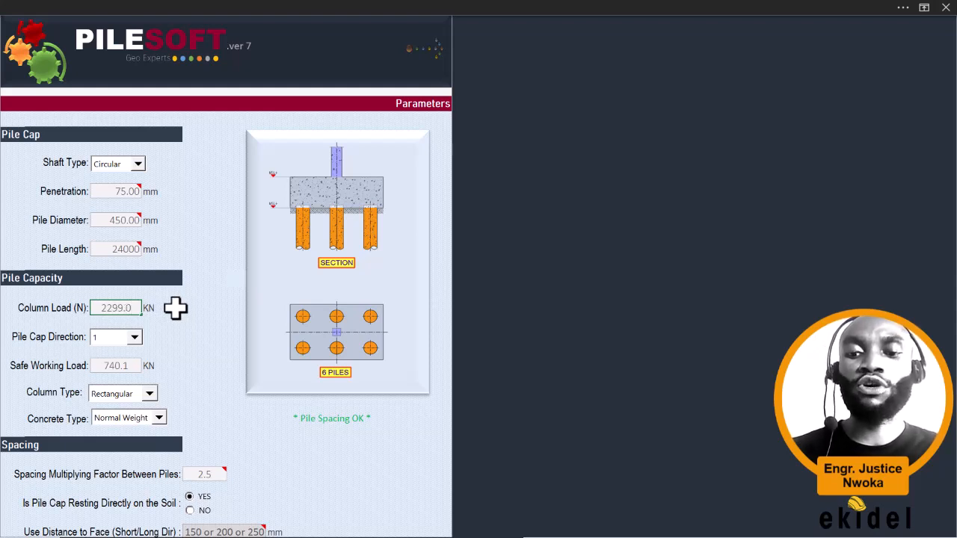
left_click(117, 367)
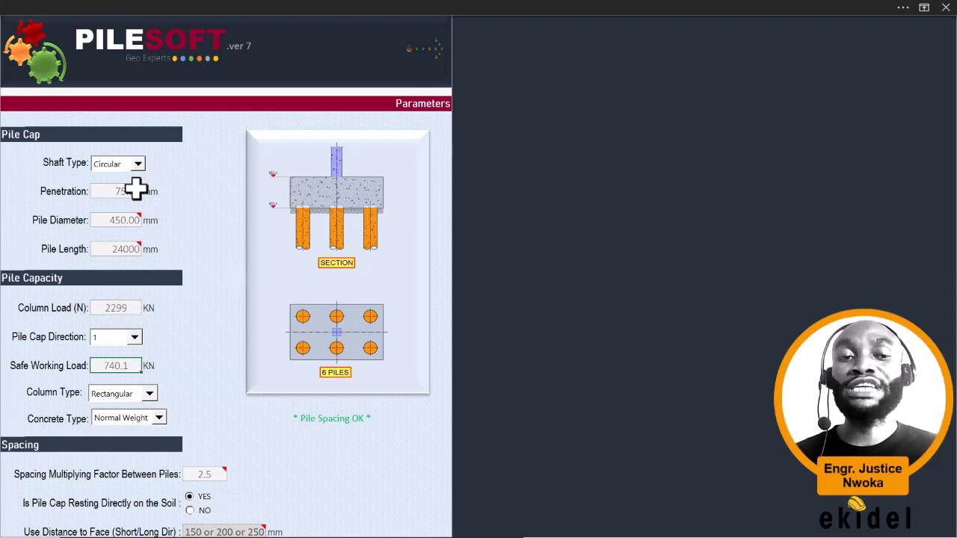
Step: Reopen the PileSOFT design data sheet for the updated load and compare its output with ProtaStructure's pile cap geometry
mouse_move(138, 250)
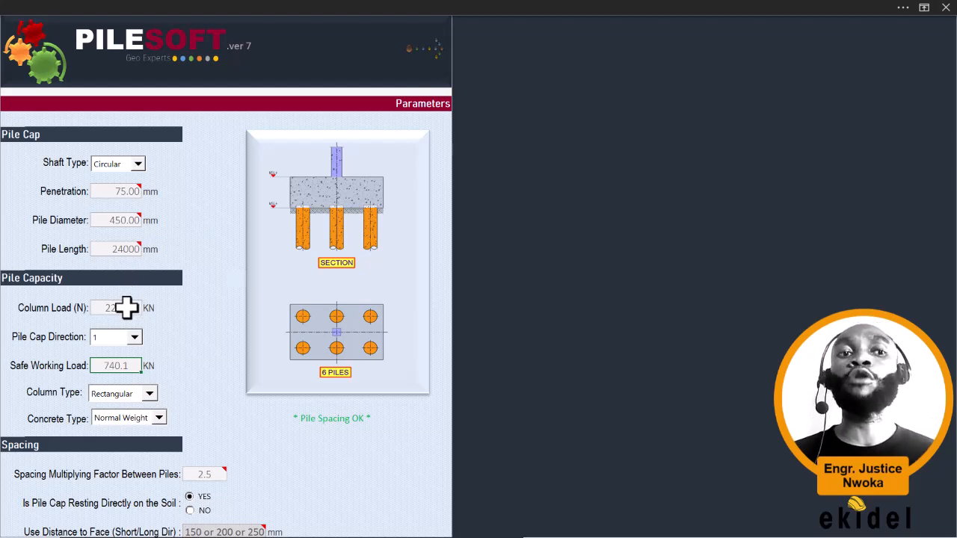
scroll(156, 309, "down", 5)
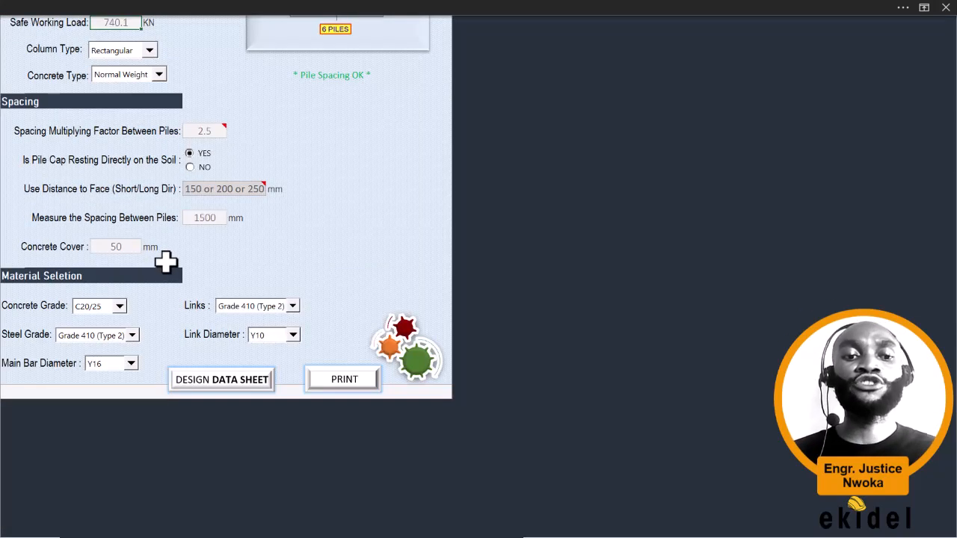
scroll(179, 254, "down", 1)
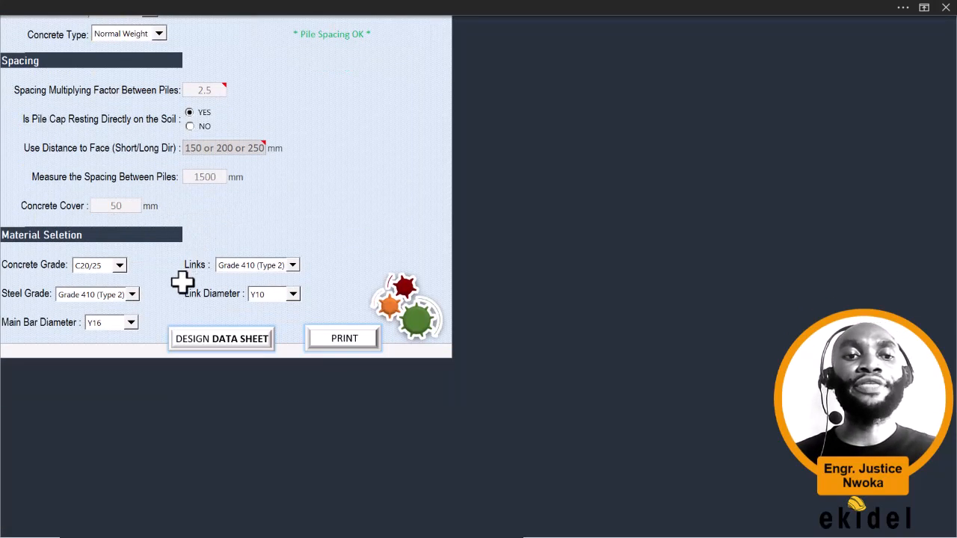
left_click(179, 340)
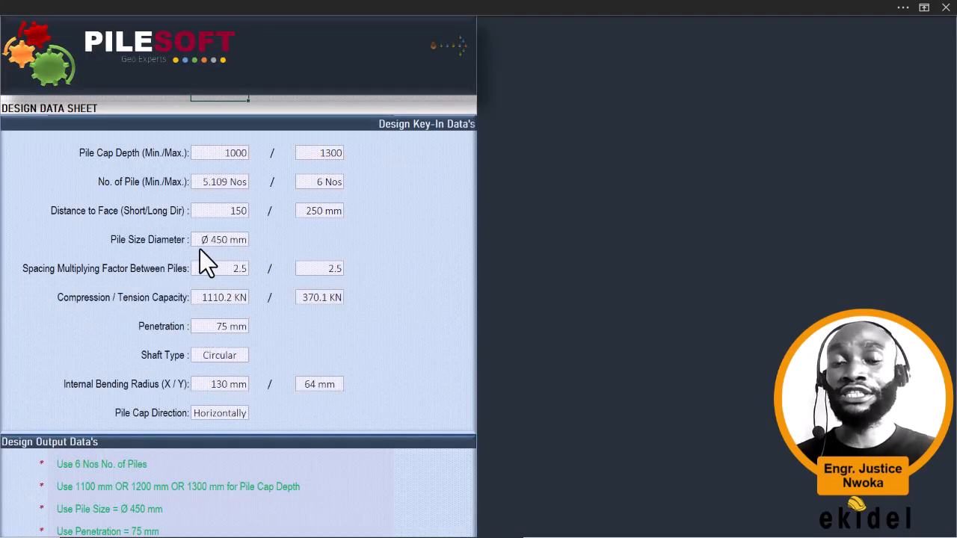
scroll(205, 240, "down", 5)
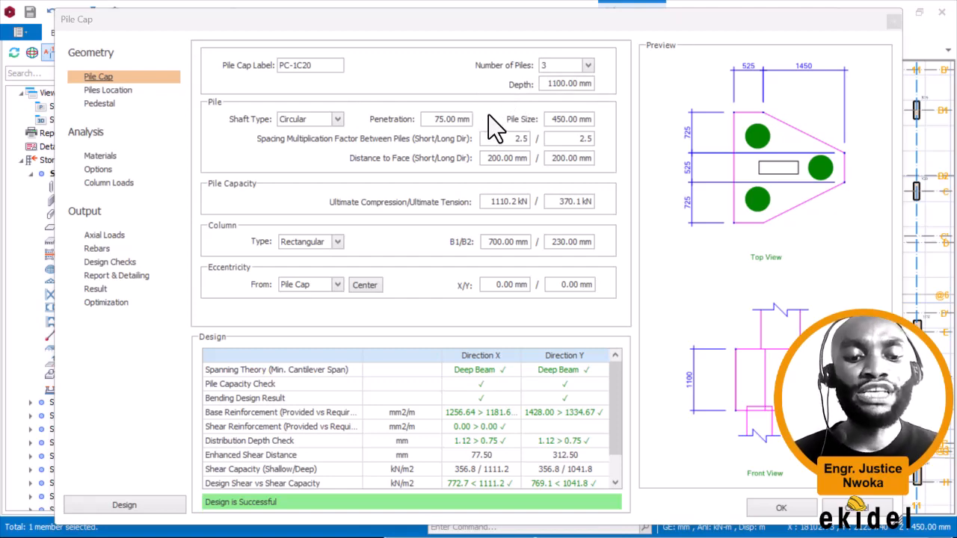
Step: Switch to PileSOFT, review the recommended pile count and cap depths in its design output, and return to ProtaStructure
key("super")
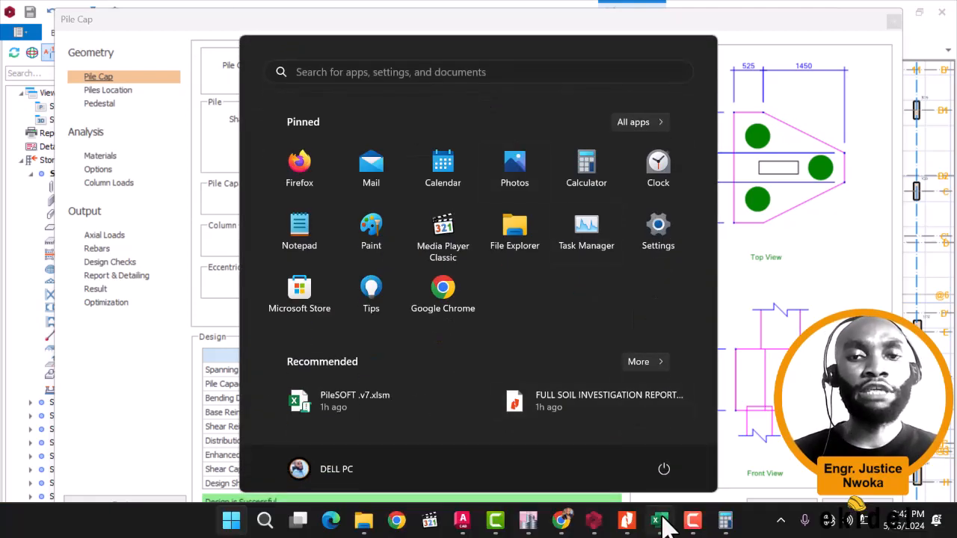
left_click(661, 528)
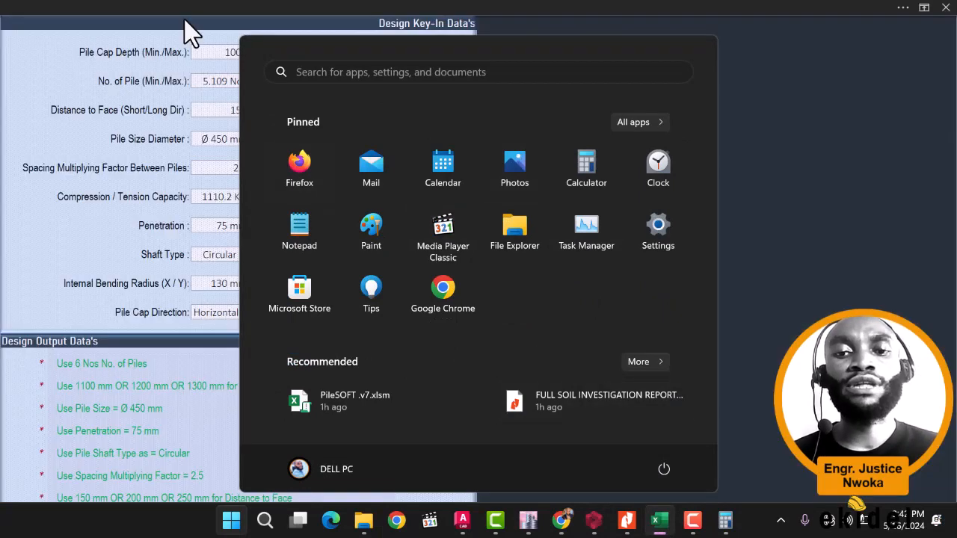
left_click(184, 19)
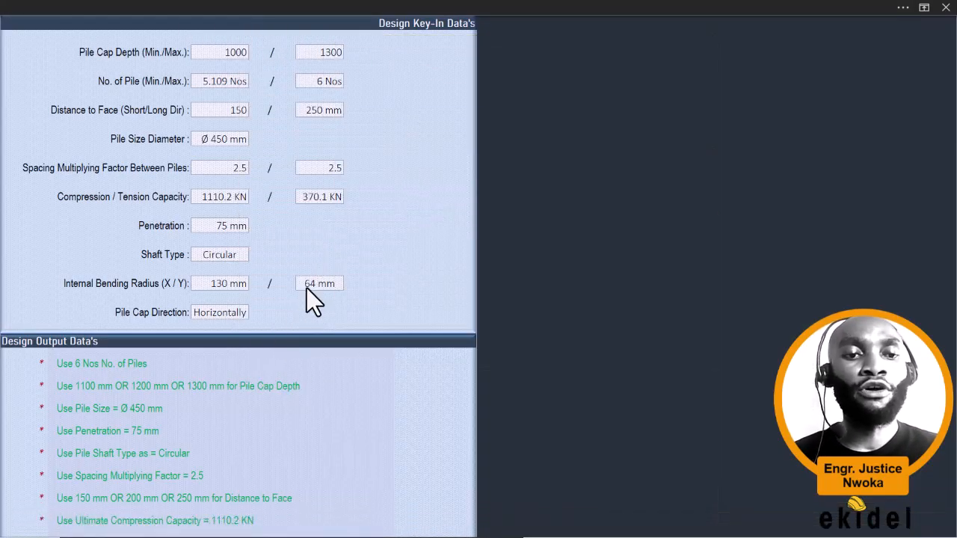
scroll(198, 346, "down", 5)
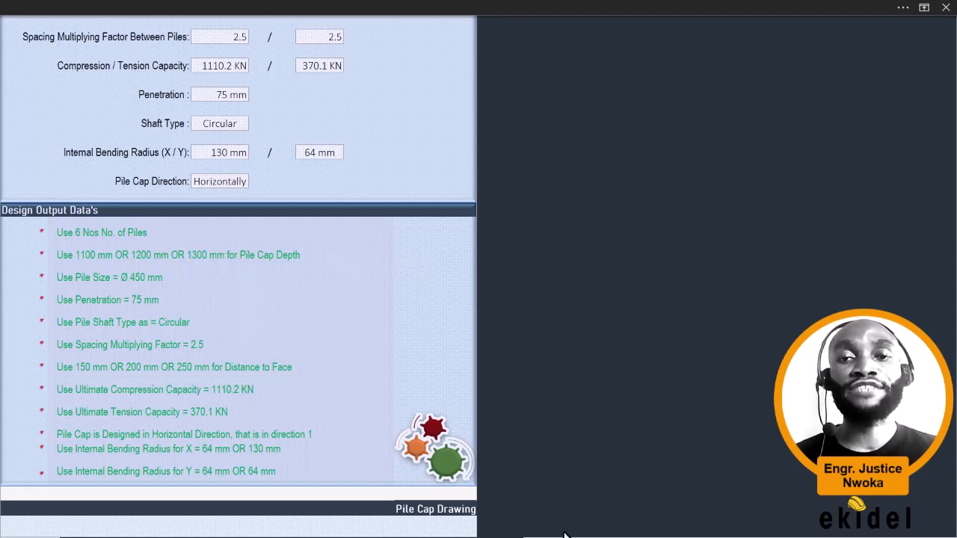
key("super")
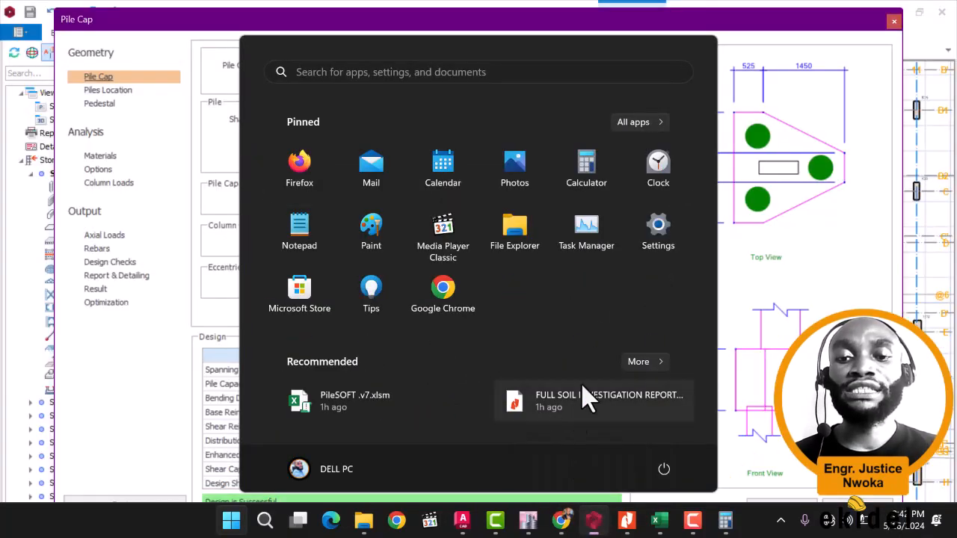
left_click(805, 269)
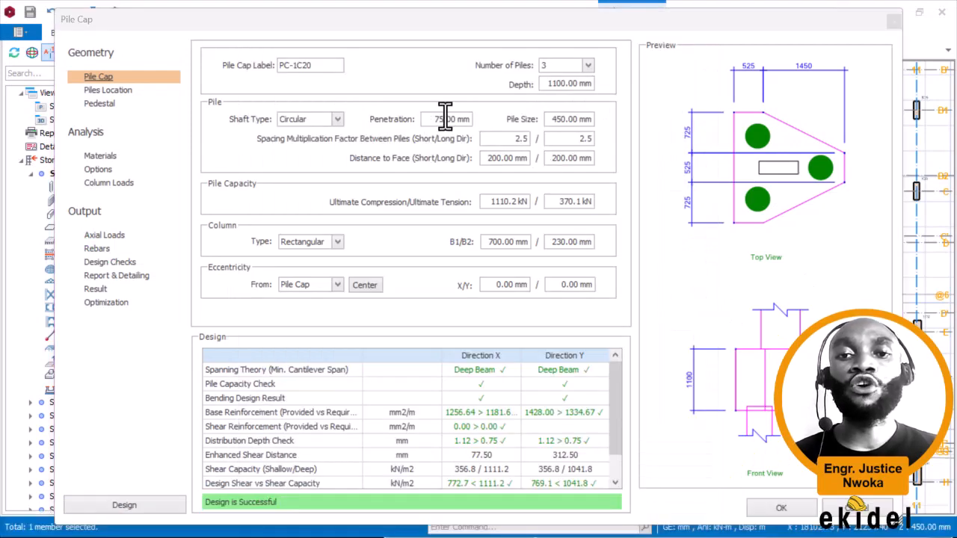
Step: Set the number of piles for pile cap PC-1C20 to 6
left_click(589, 66)
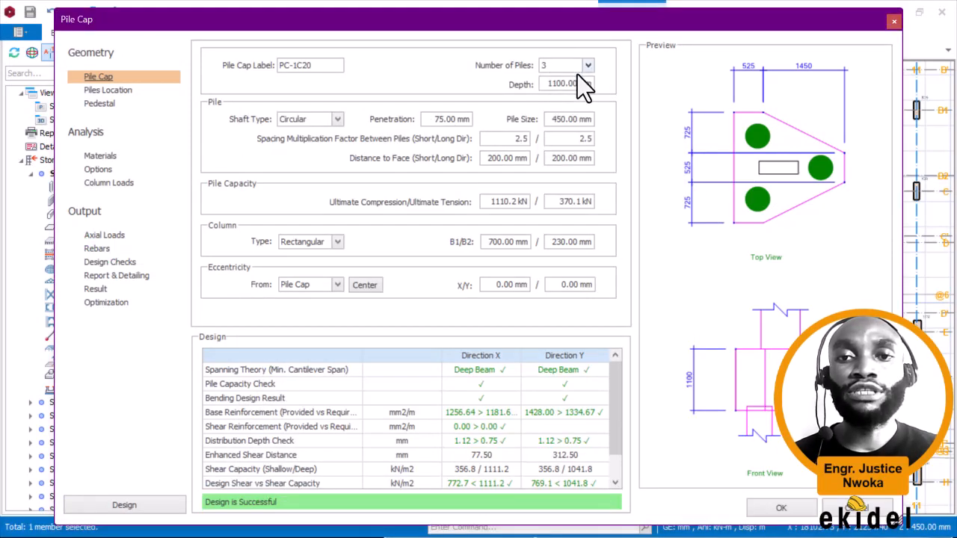
left_click(586, 66)
left_click(545, 121)
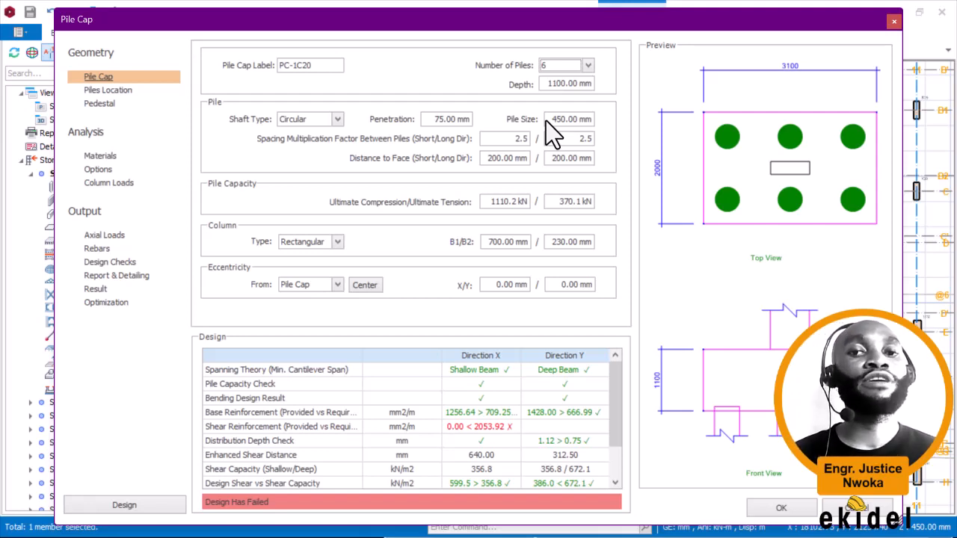
Step: Try a depth of 1200 mm for the six-pile cap
left_click(561, 85)
key("BackSpace")
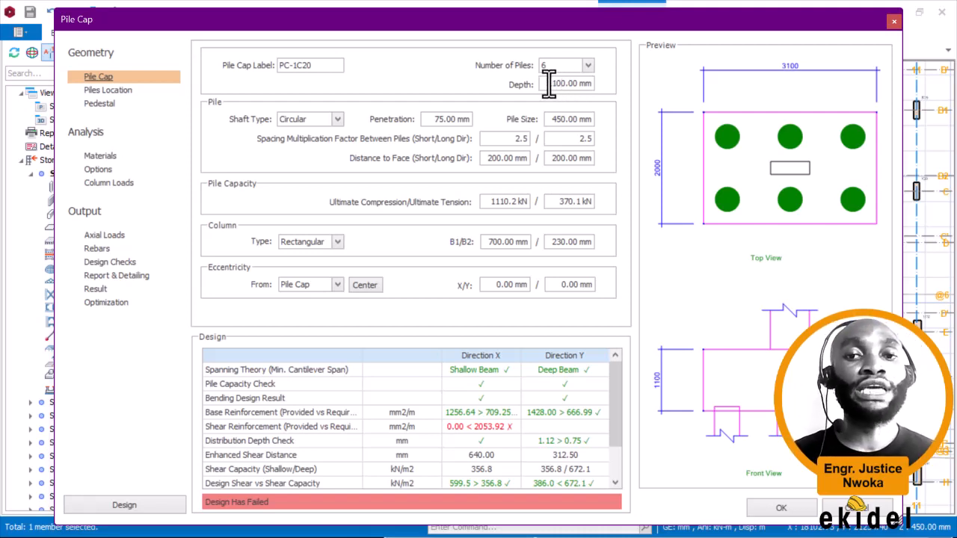
type("2")
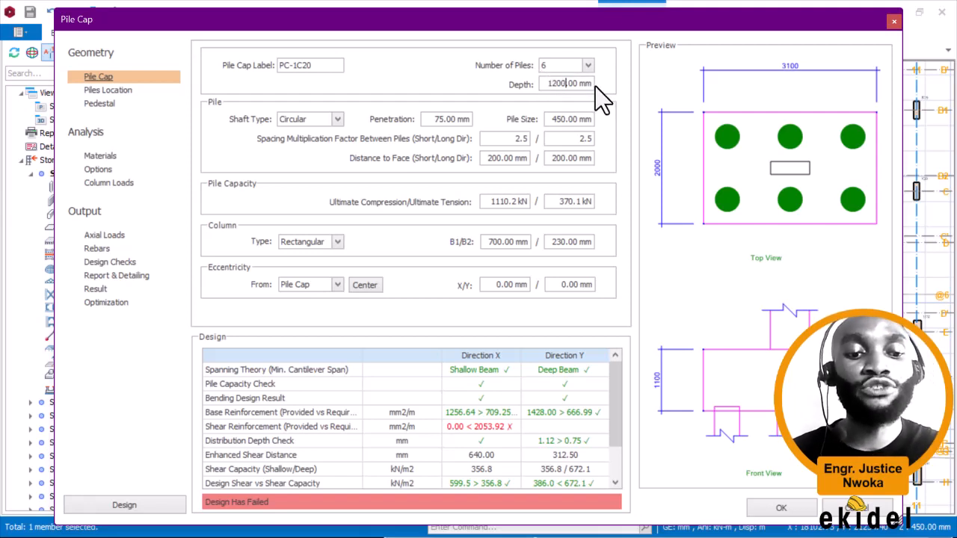
left_click(571, 118)
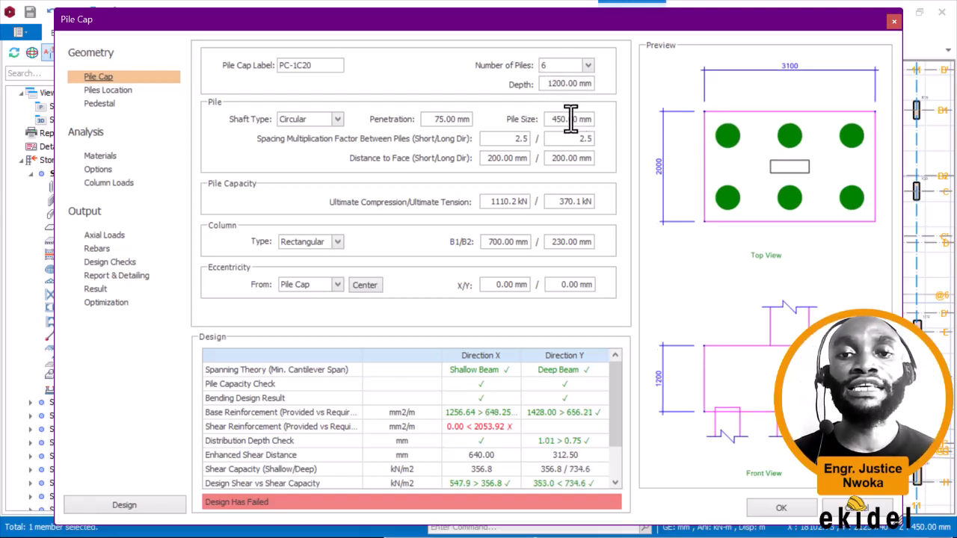
Step: Set the depth of the six-pile cap to 1300 mm
left_click_drag(546, 83, 611, 100)
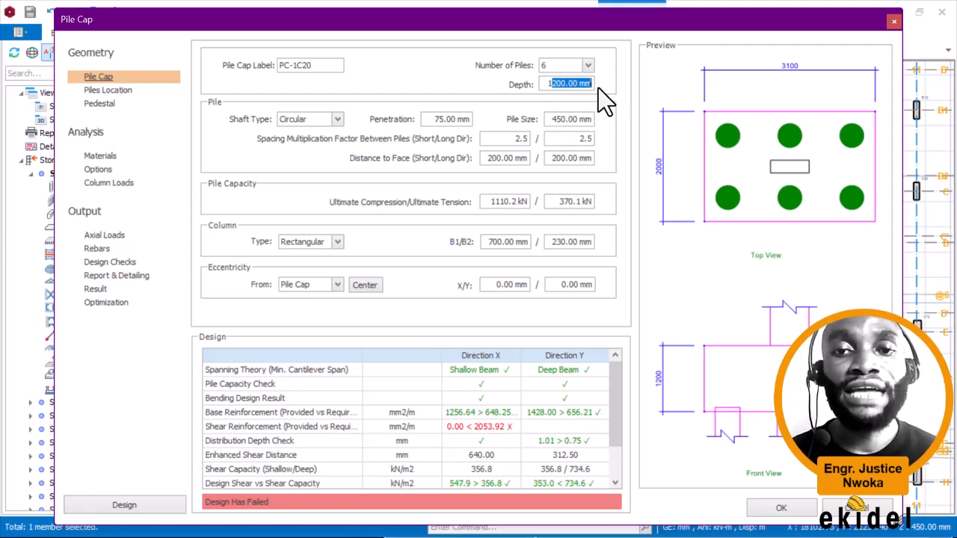
type("300")
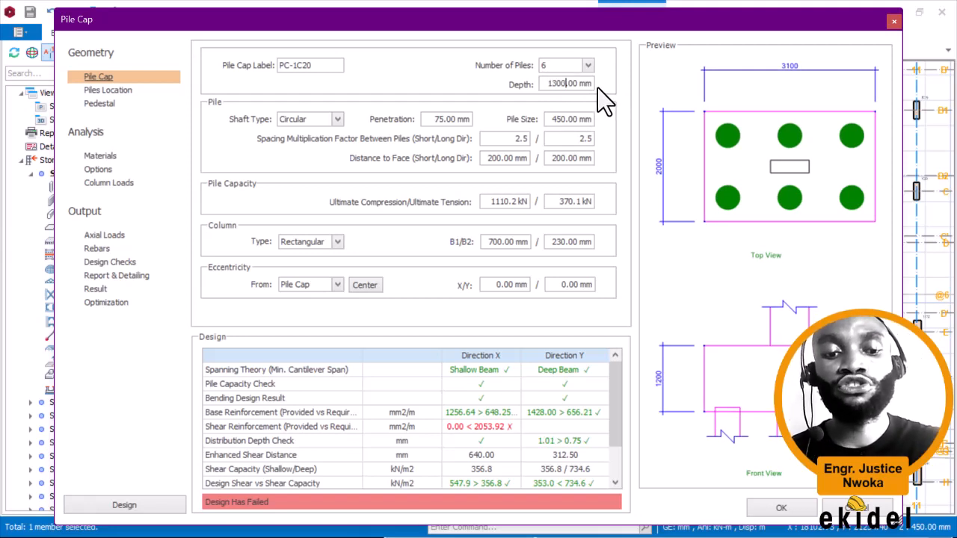
left_click(576, 119)
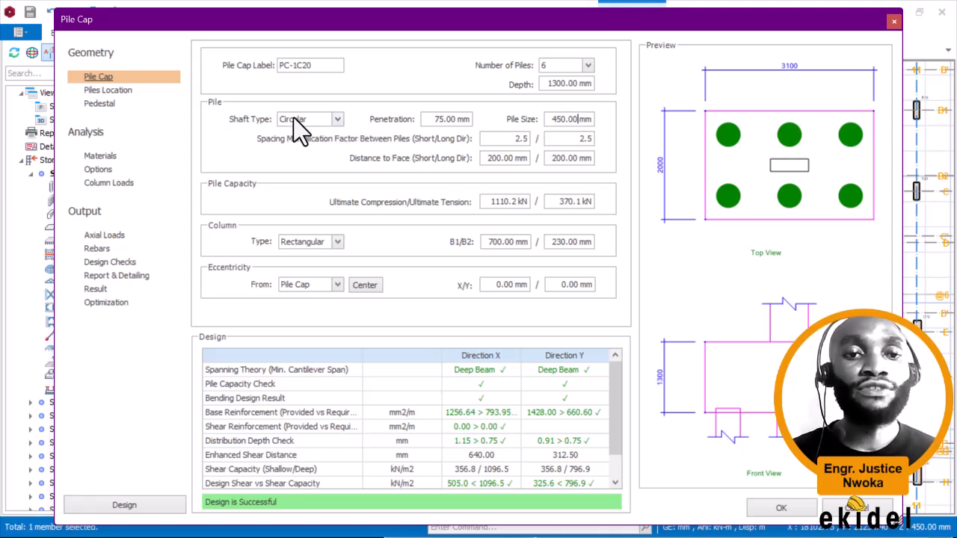
Step: Keep the pile shaft type Circular and check the penetration and pile size
left_click(328, 122)
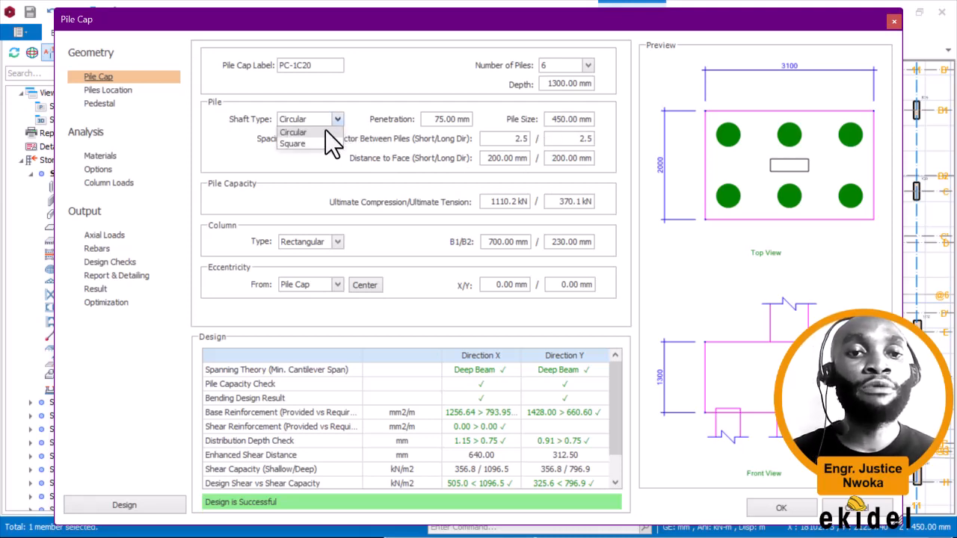
left_click(321, 132)
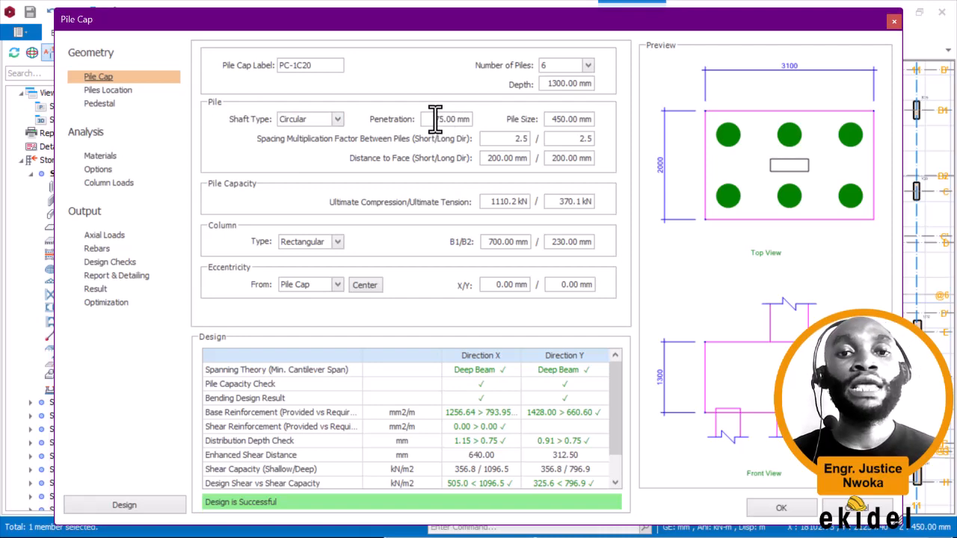
left_click_drag(433, 119, 470, 120)
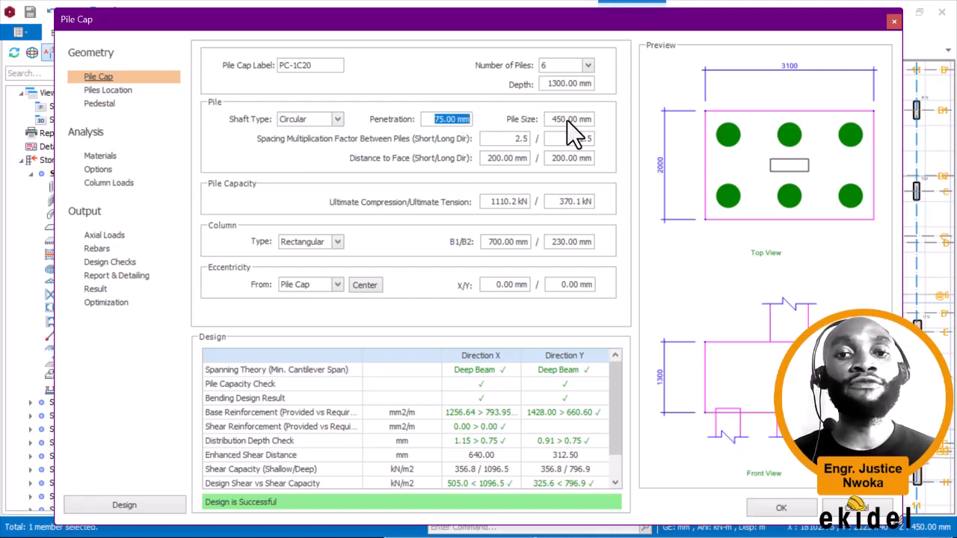
left_click_drag(551, 119, 581, 120)
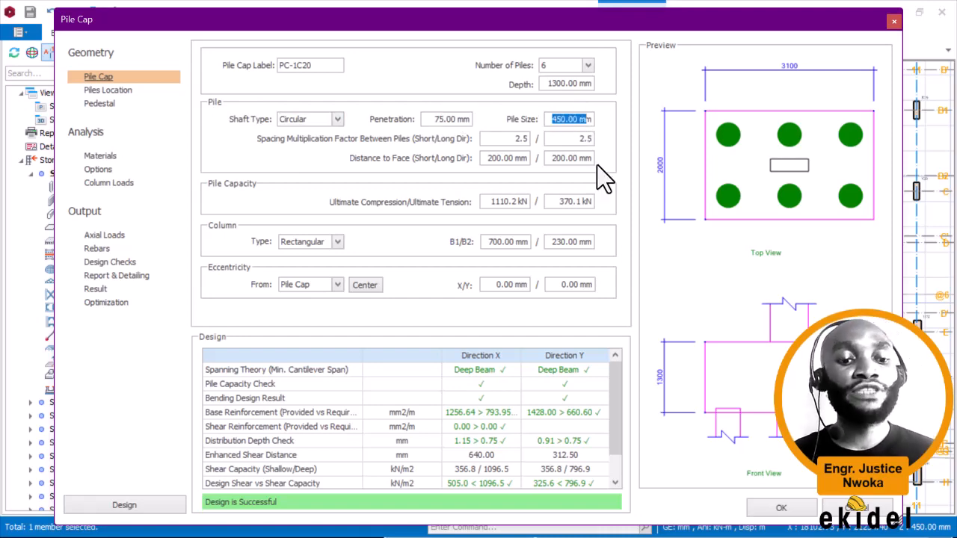
Step: Switch to PileSOFT to read the recommended spacing factor and distances to face, then check the spacing factor in ProtaStructure
key("super")
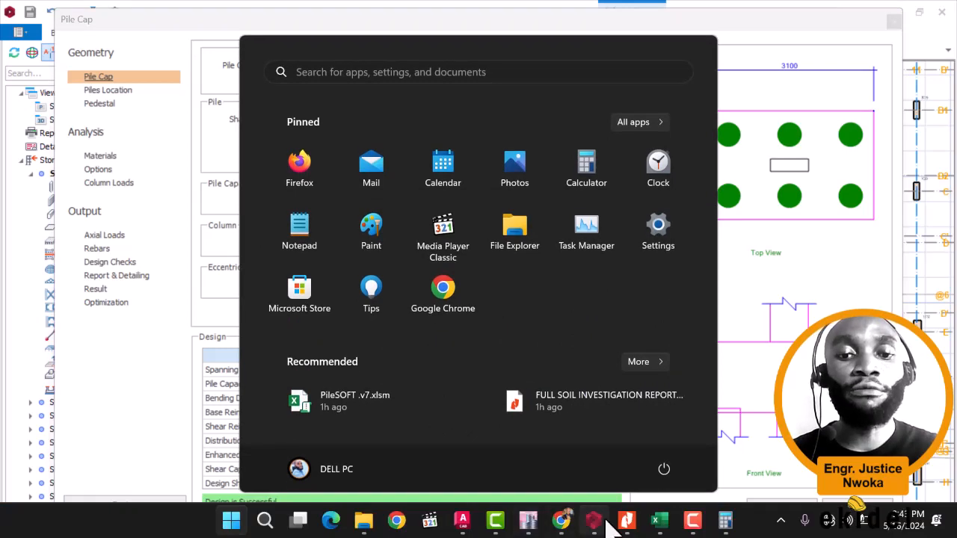
left_click(658, 520)
left_click(140, 276)
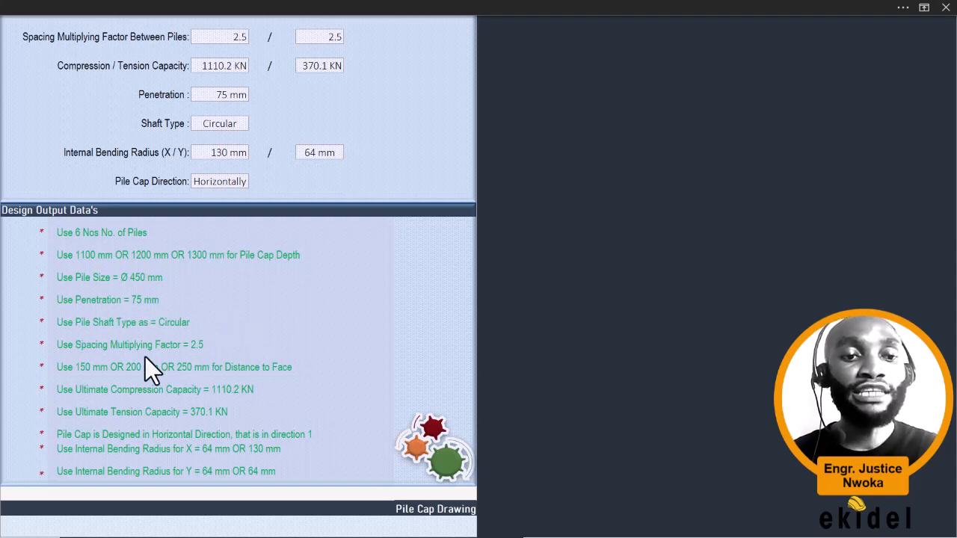
scroll(90, 344, "down", 1)
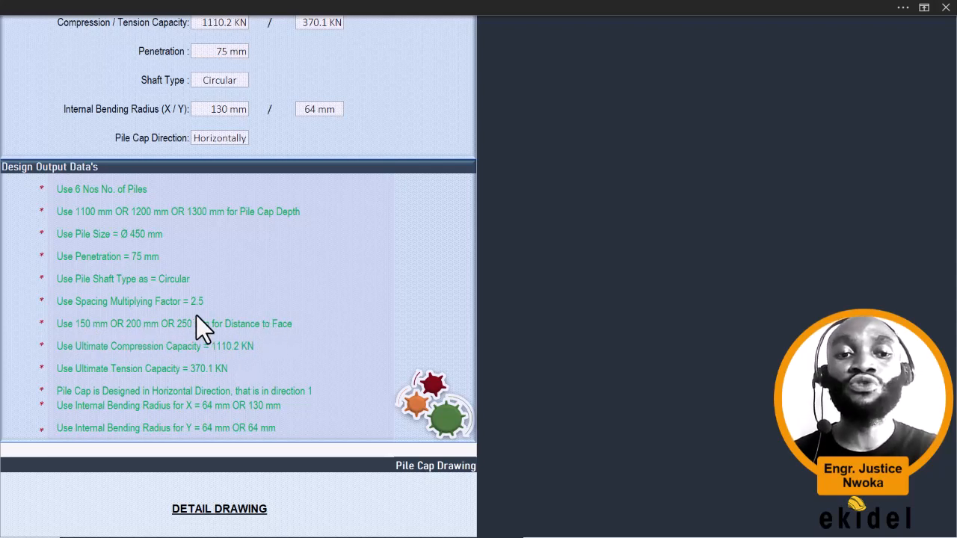
key("super")
left_click(592, 519)
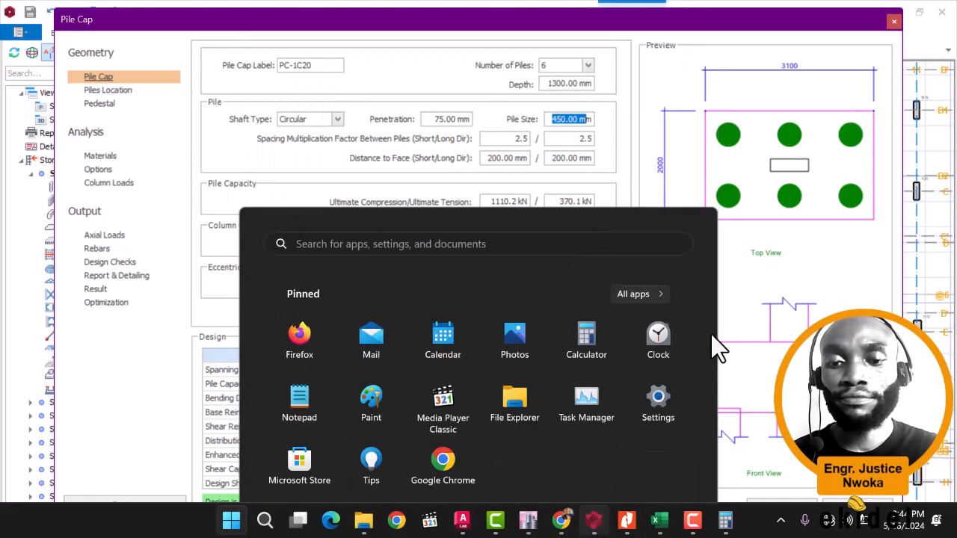
left_click(521, 139)
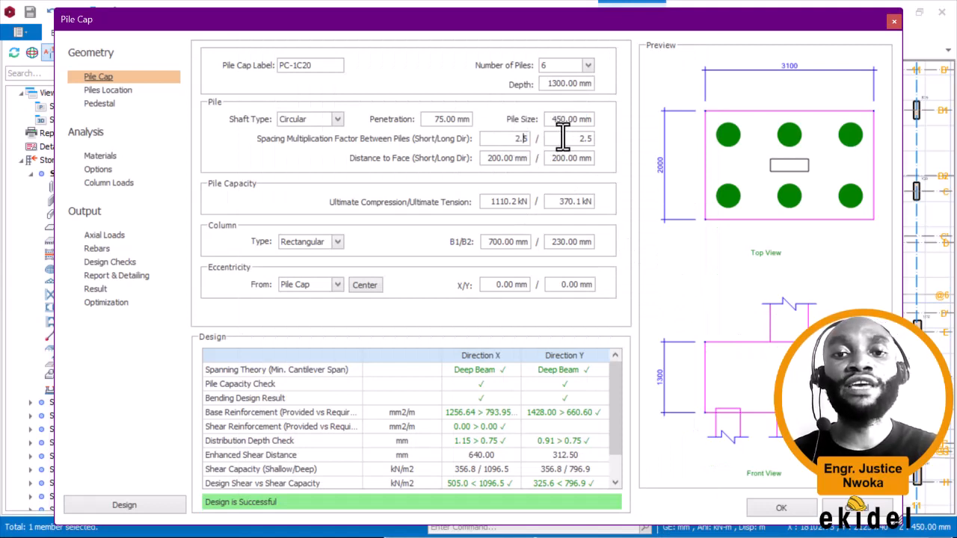
Step: Try a distance to face of 150 mm in both the short and long directions
left_click(486, 163)
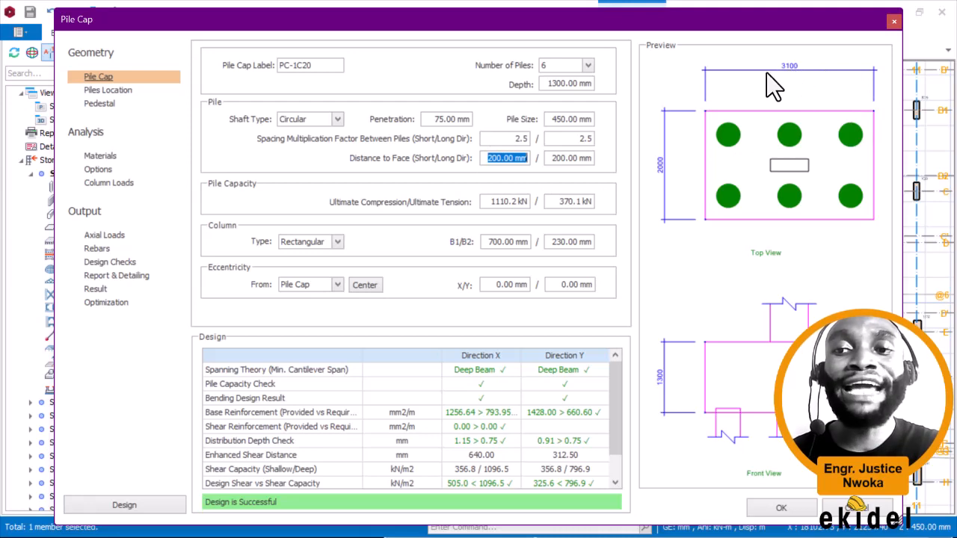
type("15")
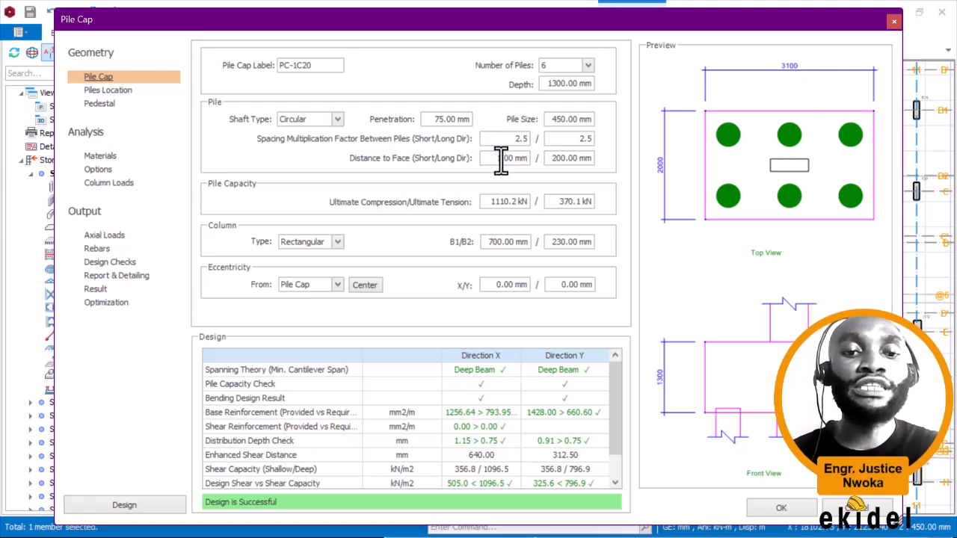
type("0.")
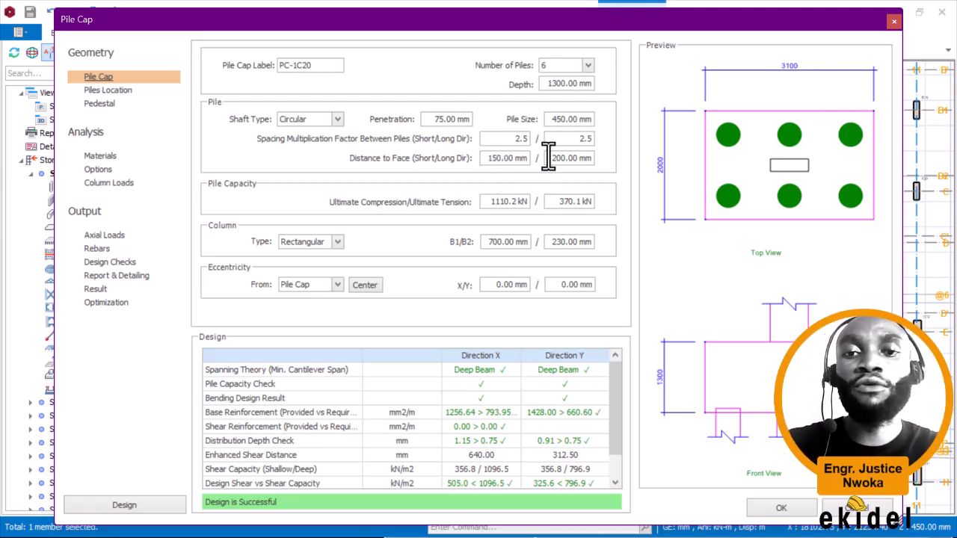
left_click(550, 157)
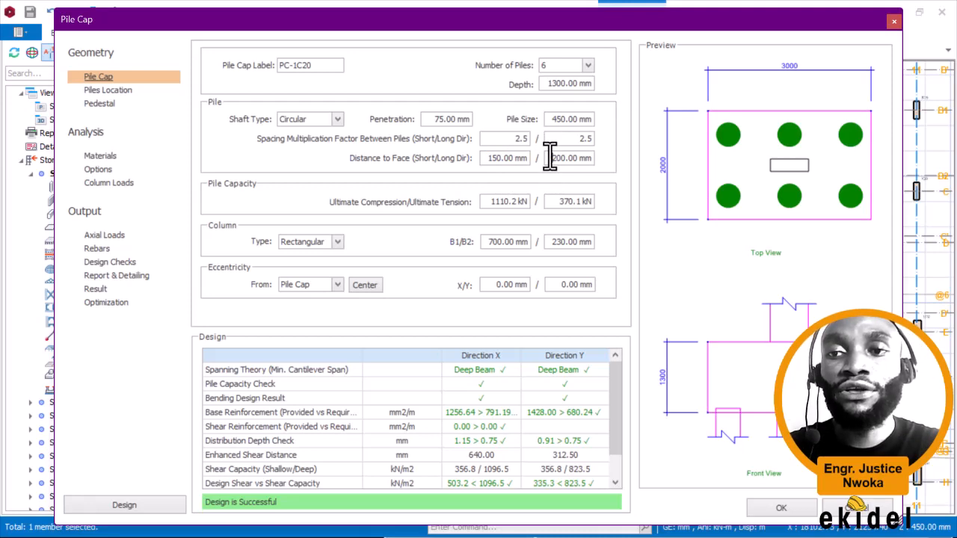
left_click_drag(559, 157, 616, 164)
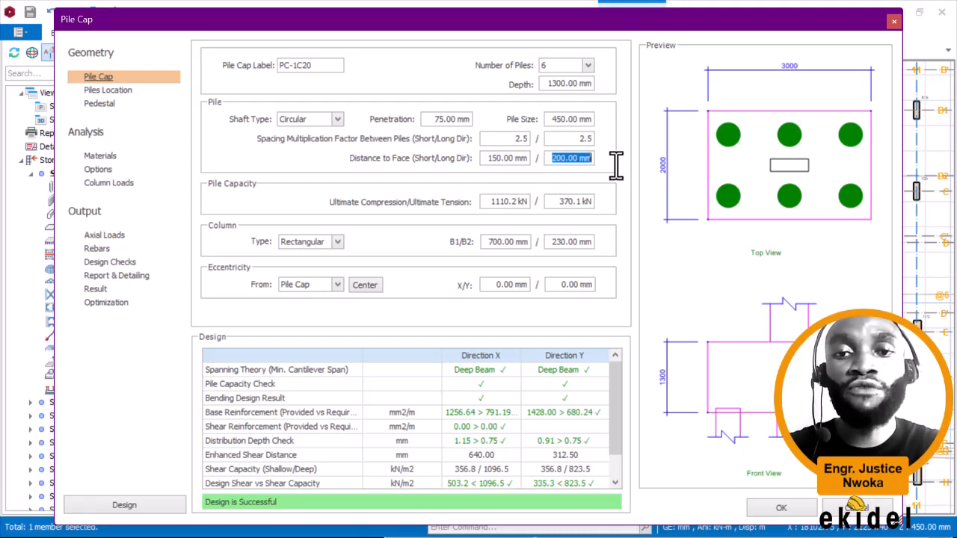
type("1500")
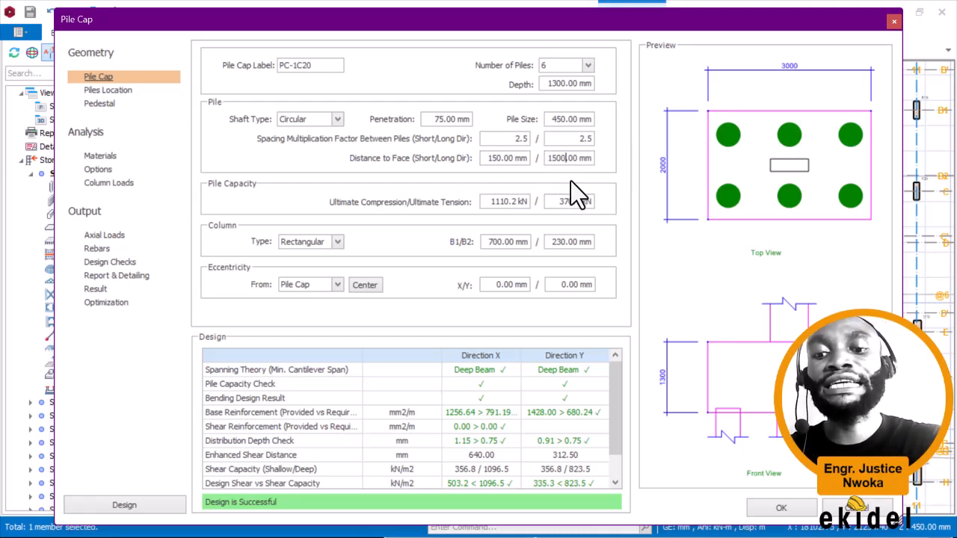
left_click(511, 157)
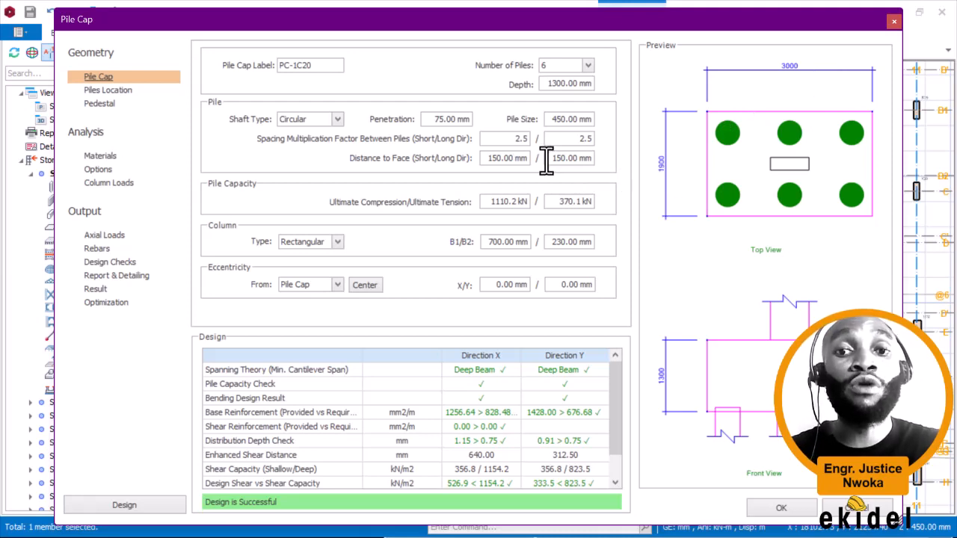
Step: Set the distance to face to 250 mm in both the long and short directions
left_click_drag(551, 159, 611, 159)
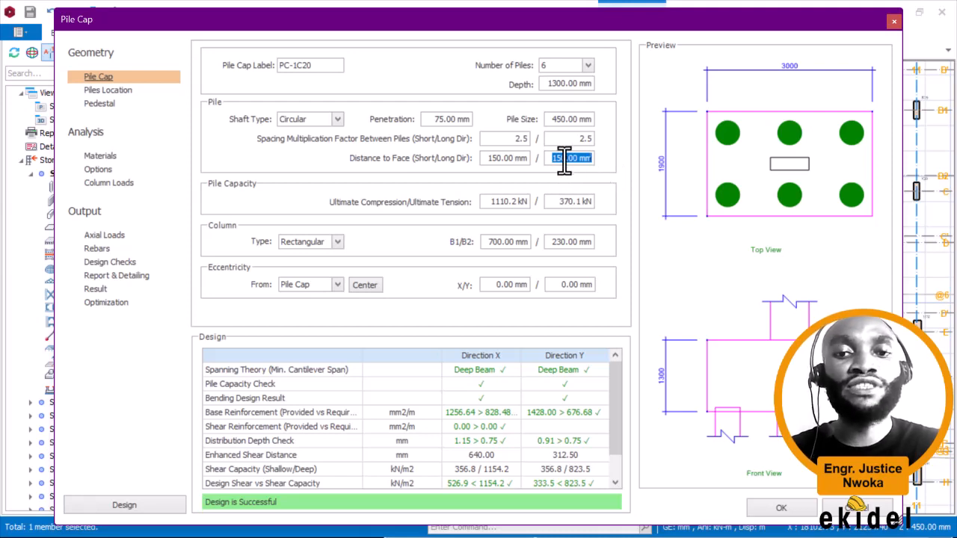
type("250")
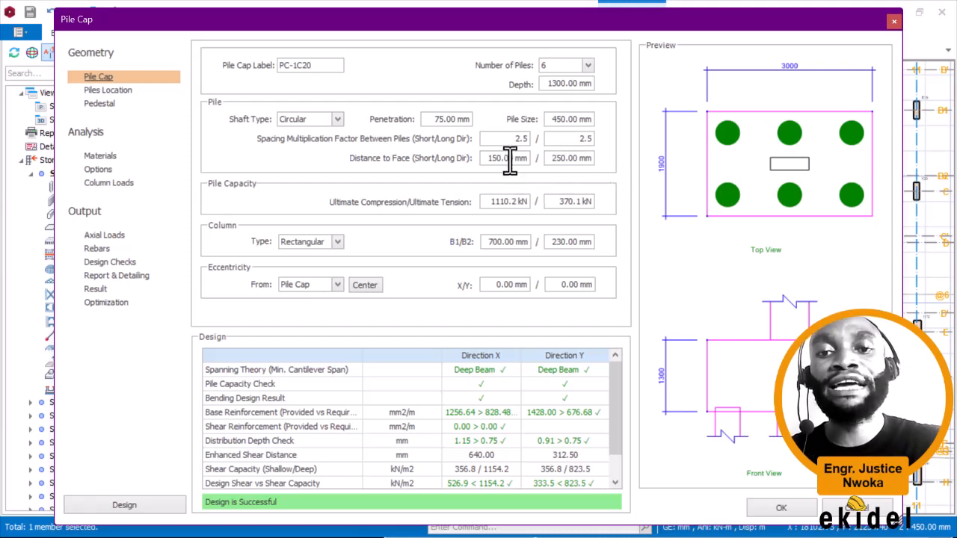
left_click_drag(487, 157, 546, 158)
type("2")
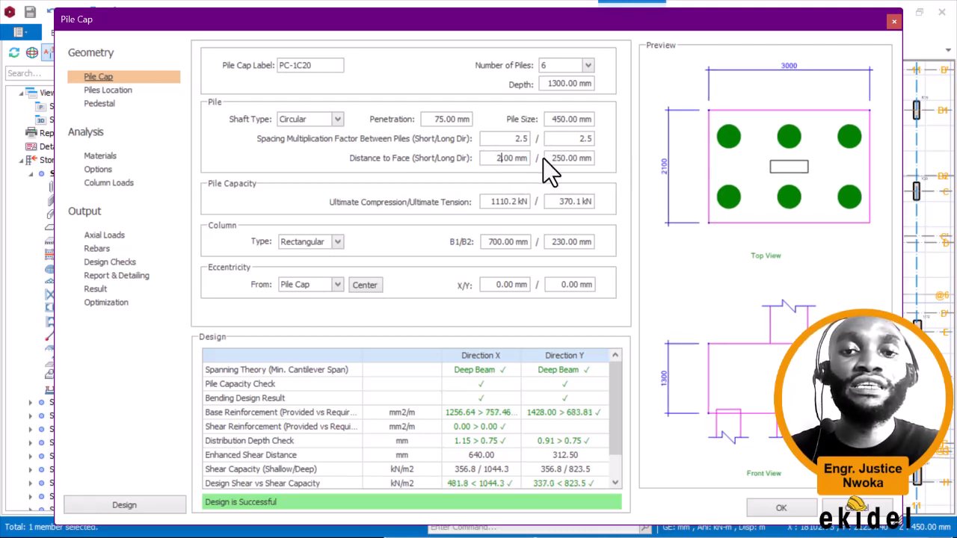
type("50.")
left_click(564, 158)
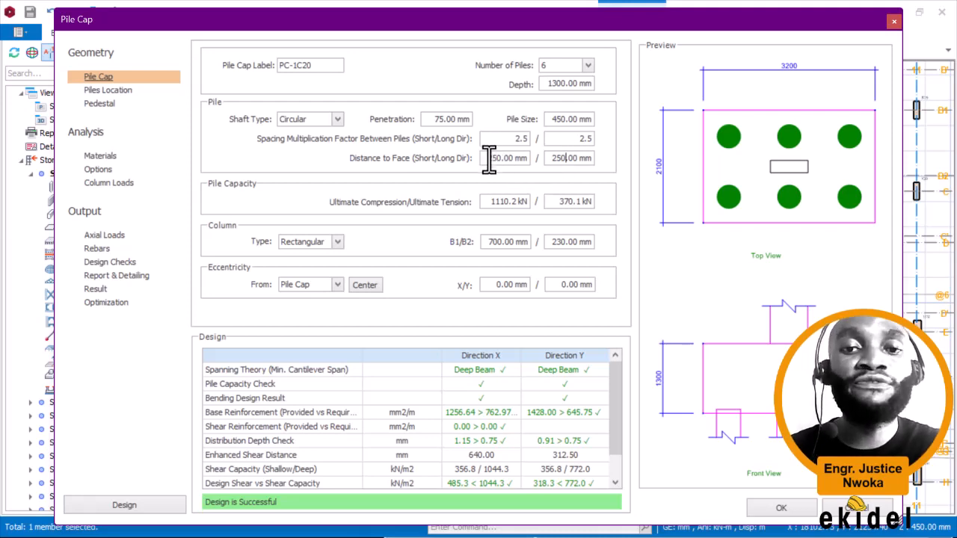
Step: Set the distance to face to 150 mm in both the short and long directions and check the spacing multiplication factors
type("1")
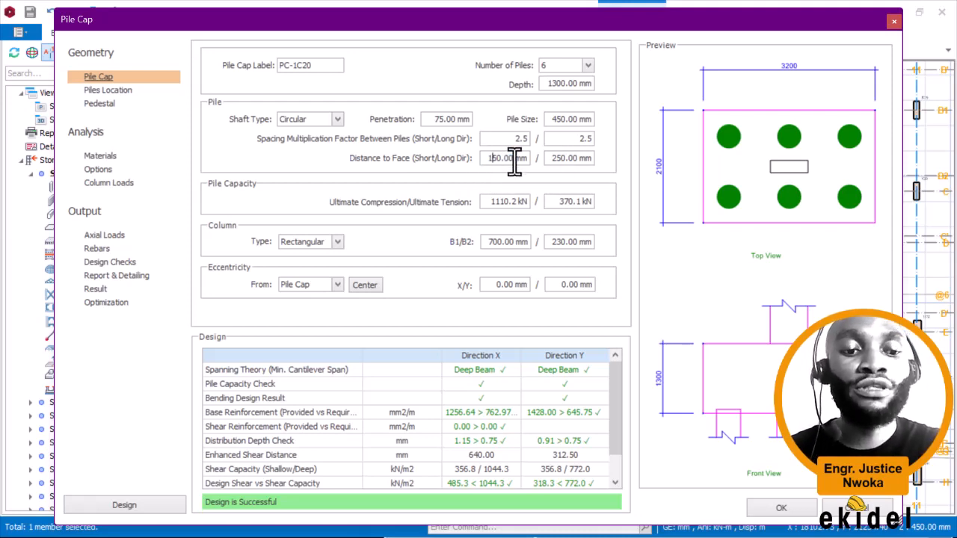
left_click_drag(556, 159, 542, 160)
type("1")
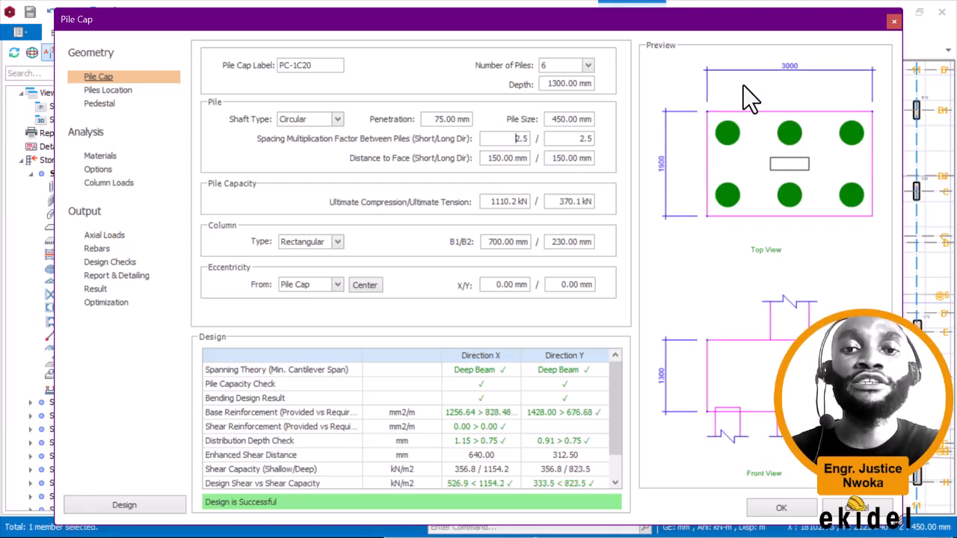
left_click(584, 139)
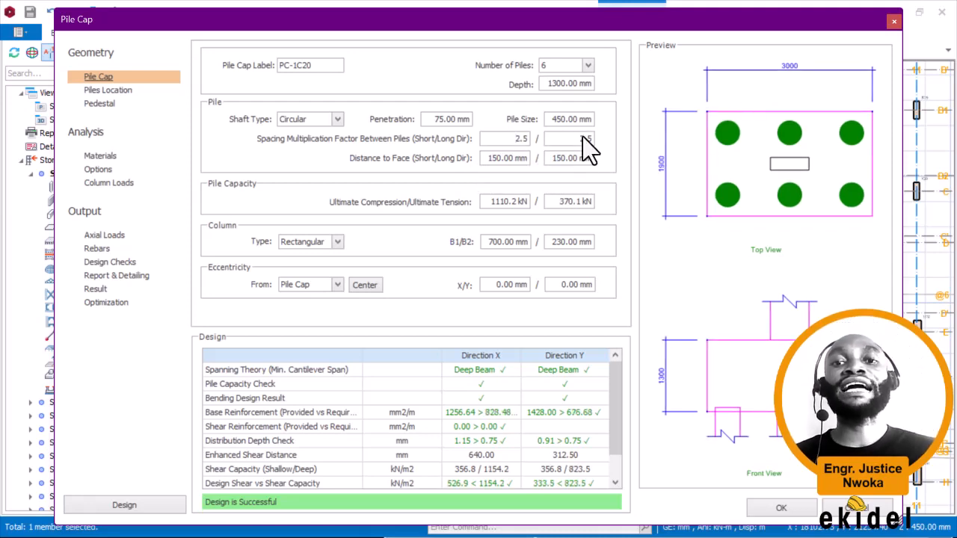
Step: Check the ultimate compression and tension pile capacities in ProtaStructure against the values recommended in PileSOFT
left_click(508, 202)
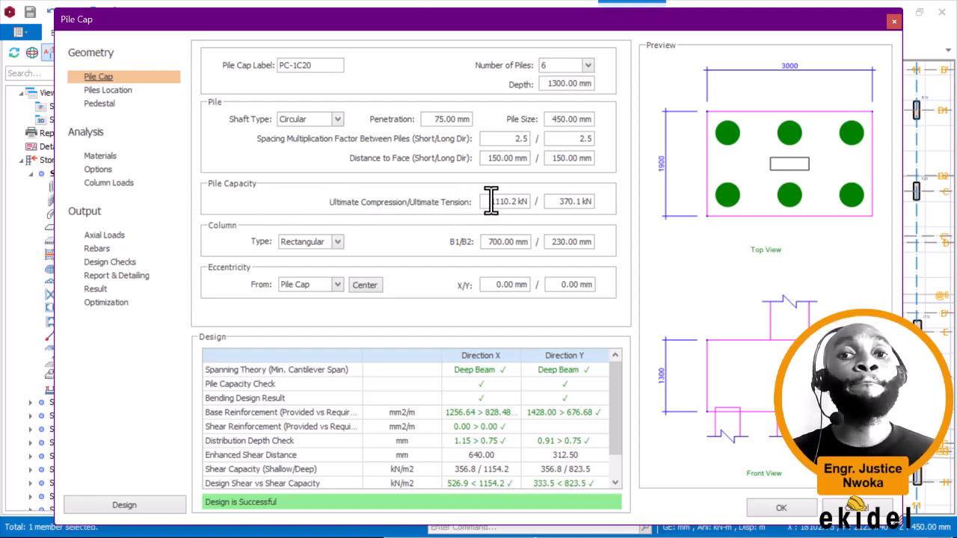
key("super")
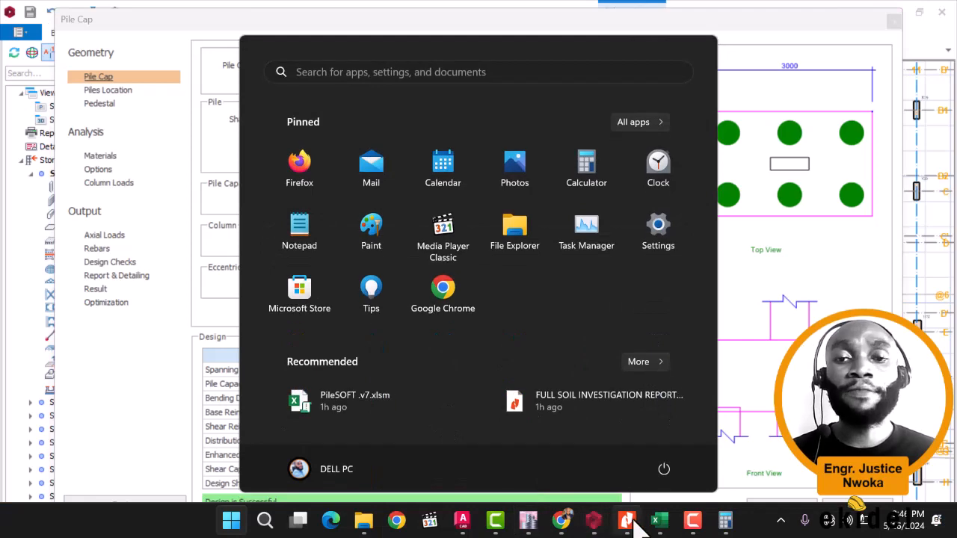
left_click(658, 522)
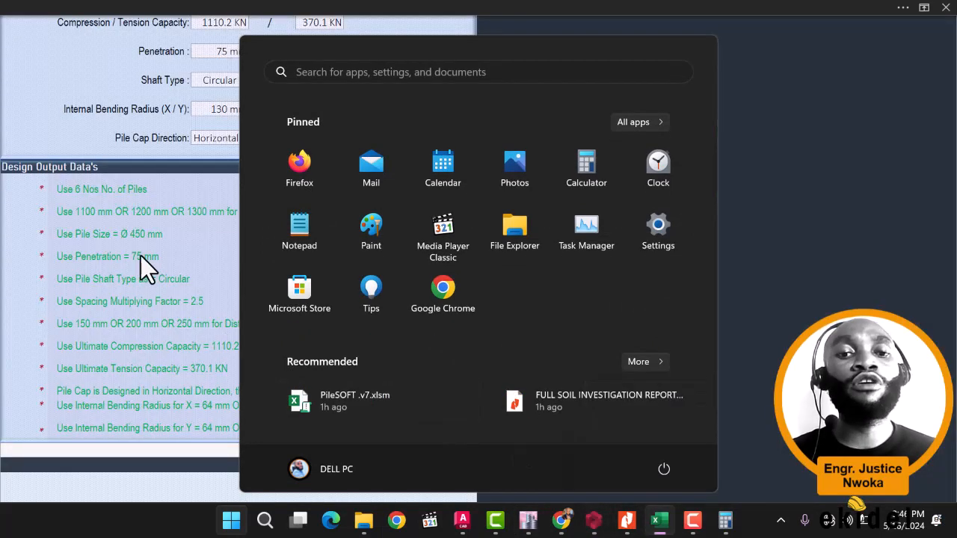
left_click(171, 259)
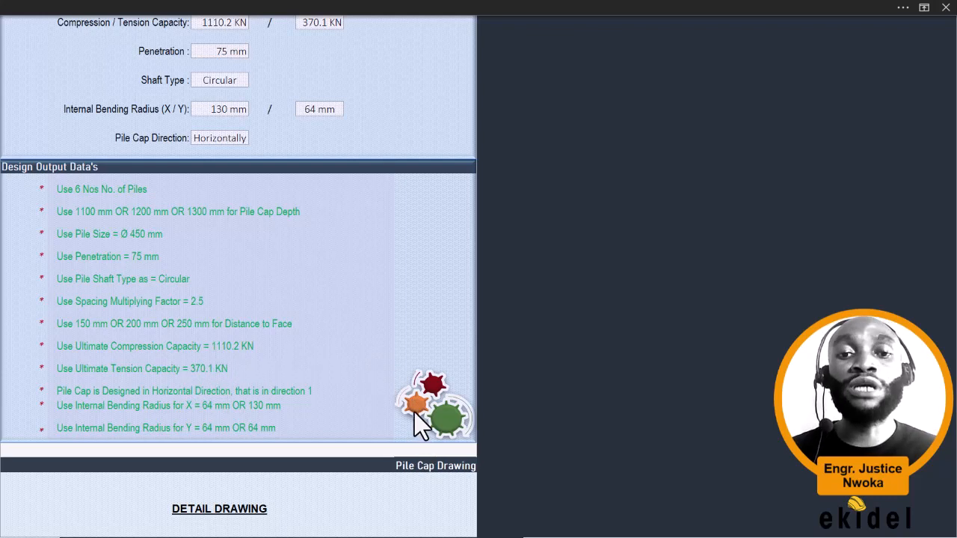
left_click(448, 532)
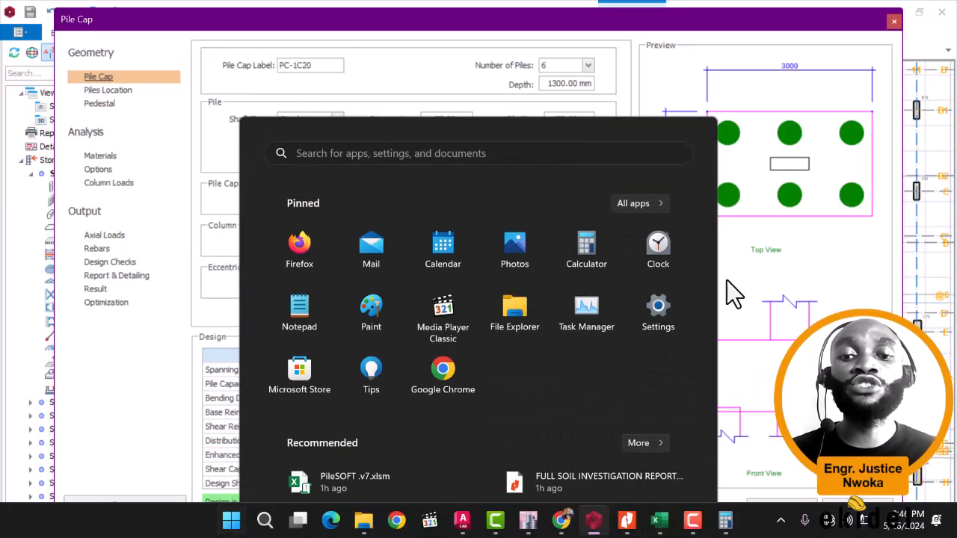
left_click(726, 293)
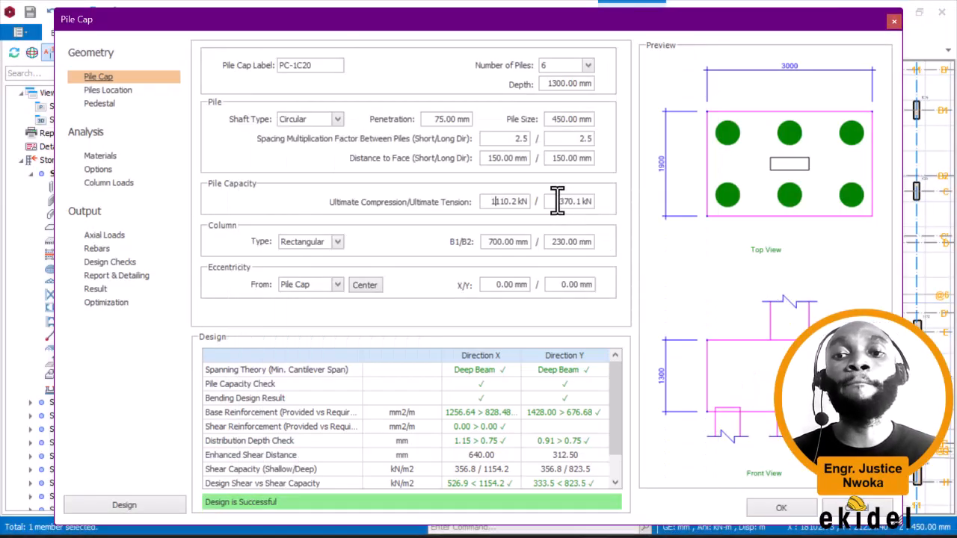
left_click_drag(490, 202, 534, 203)
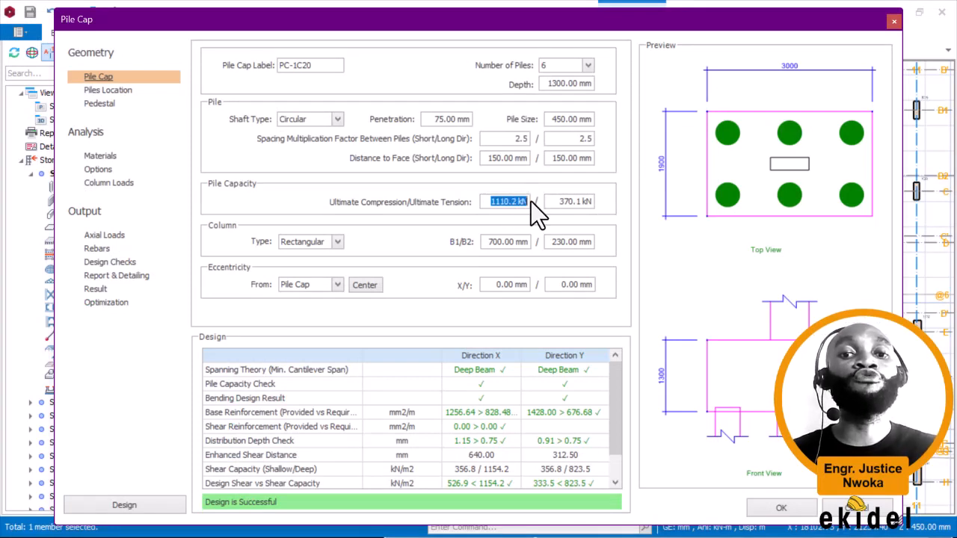
left_click(488, 203)
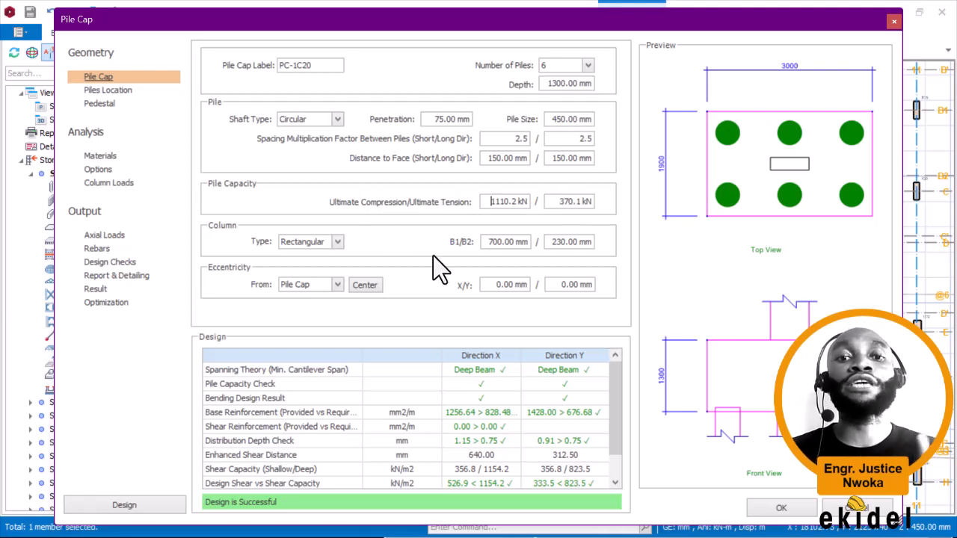
Step: Check the column type, switch to PileSOFT to read the recommended pile cap direction, and return to ProtaStructure
left_click(338, 242)
left_click(339, 244)
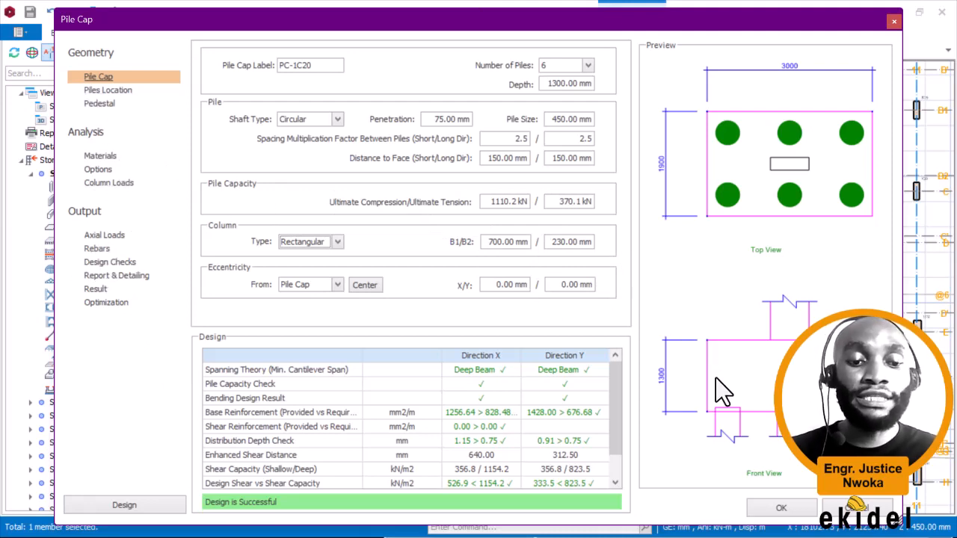
key("super")
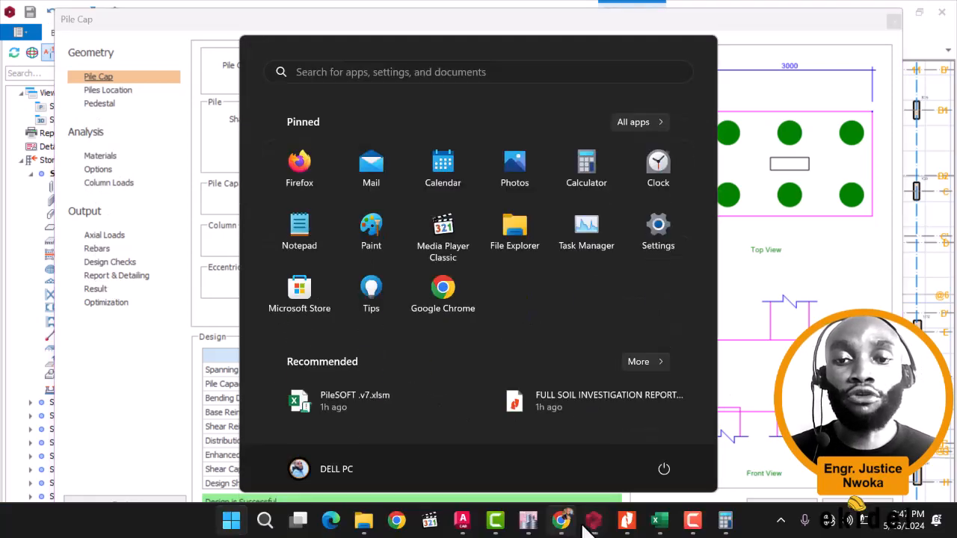
left_click(656, 521)
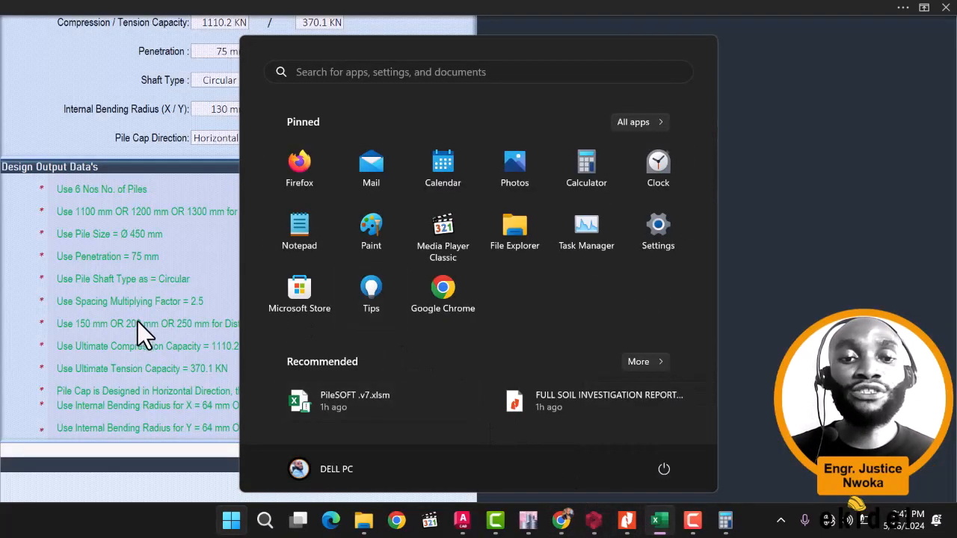
left_click(142, 329)
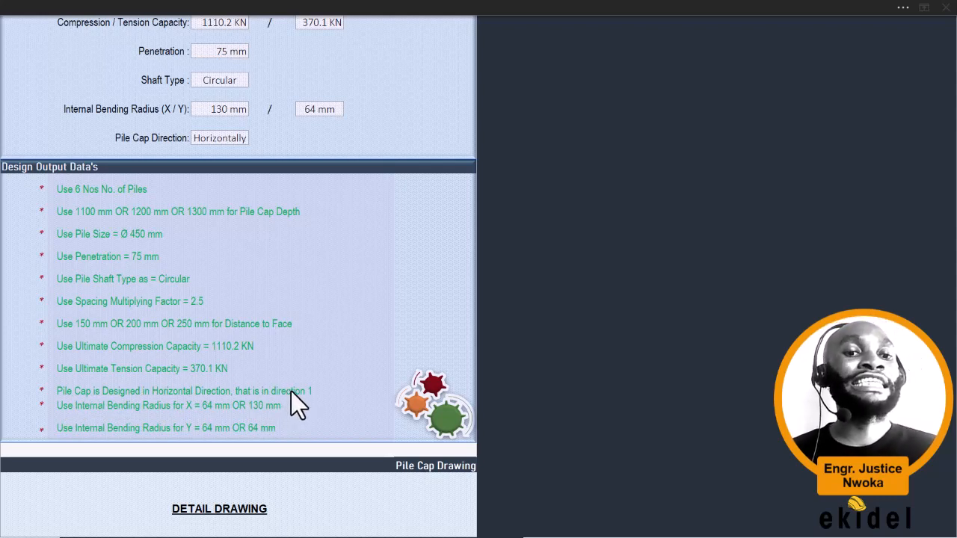
key("super")
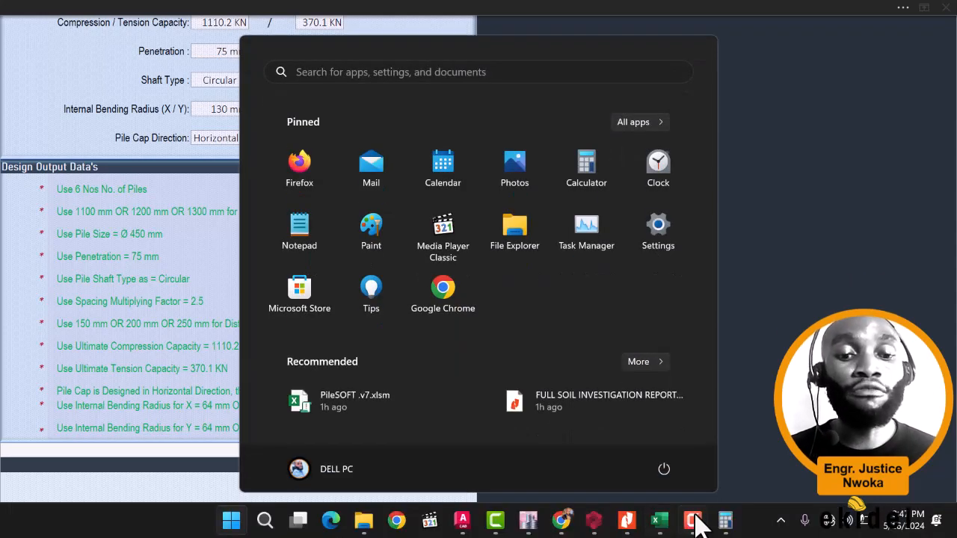
left_click(593, 521)
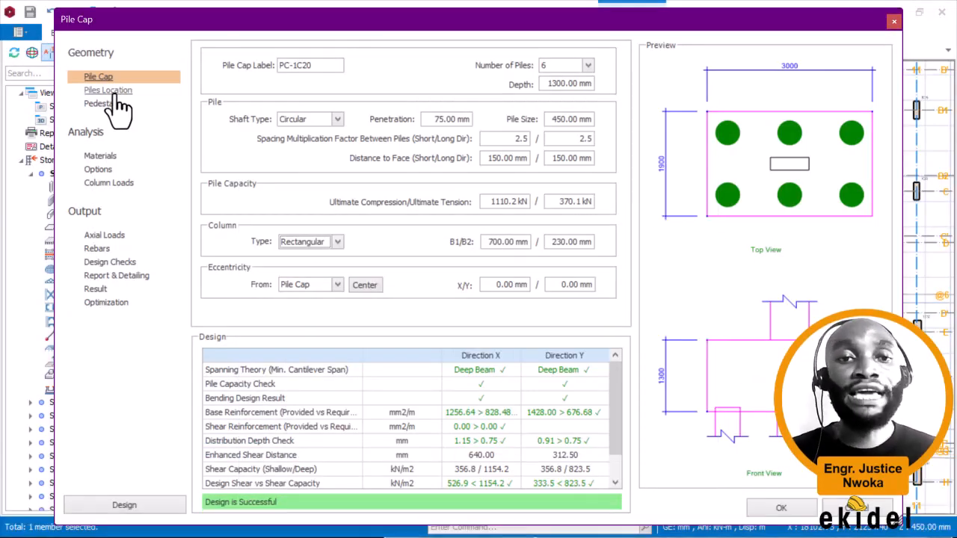
Step: Try direction 2 for the pile cap in the design settings, then set the direction back to 1
left_click(105, 170)
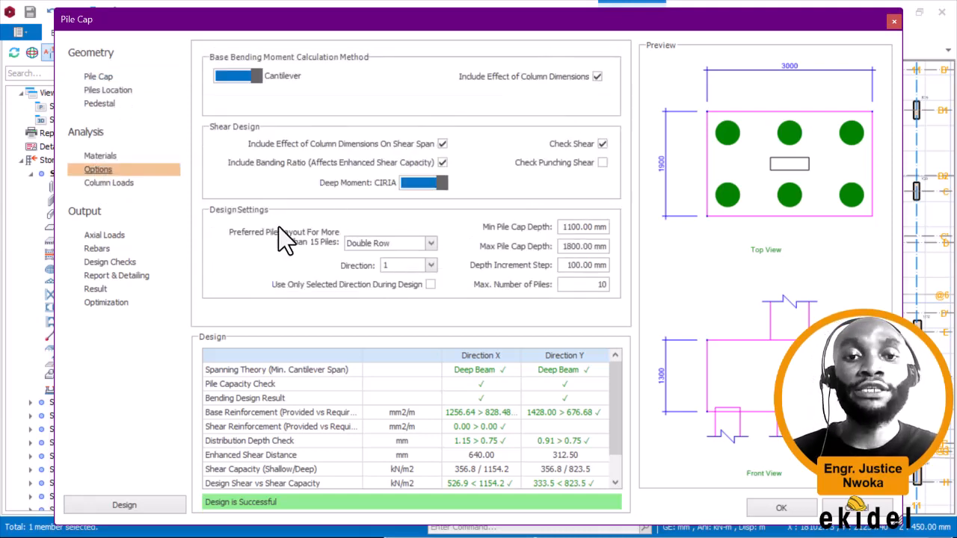
left_click(430, 266)
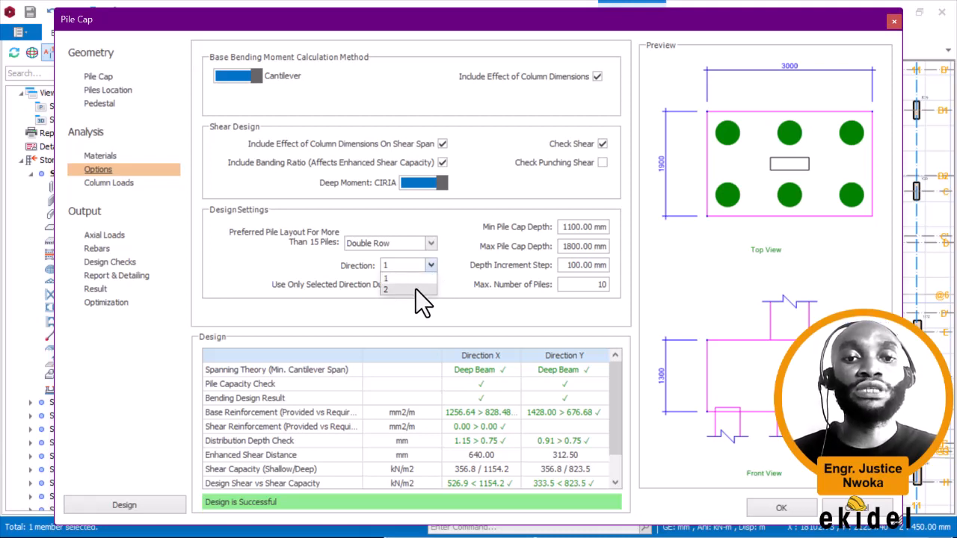
left_click(416, 289)
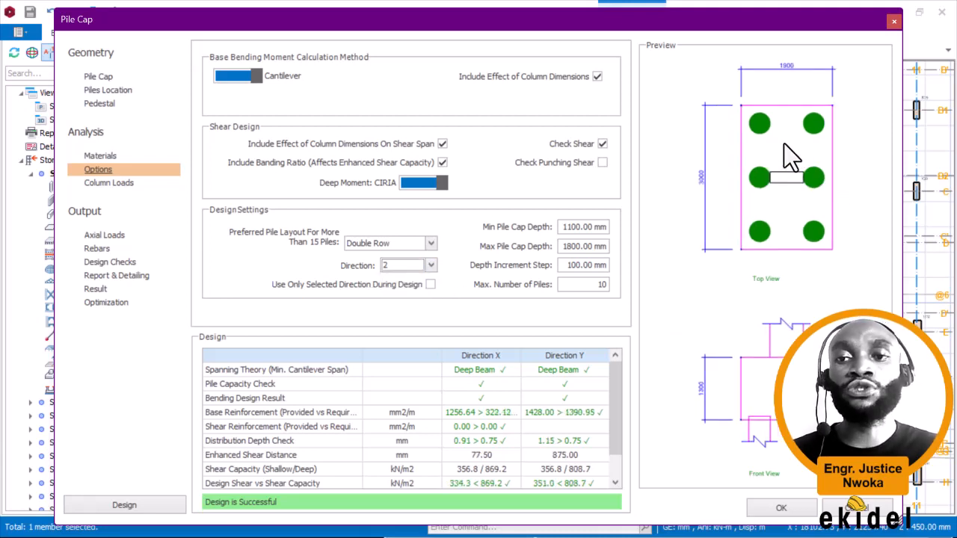
left_click(431, 266)
left_click(411, 281)
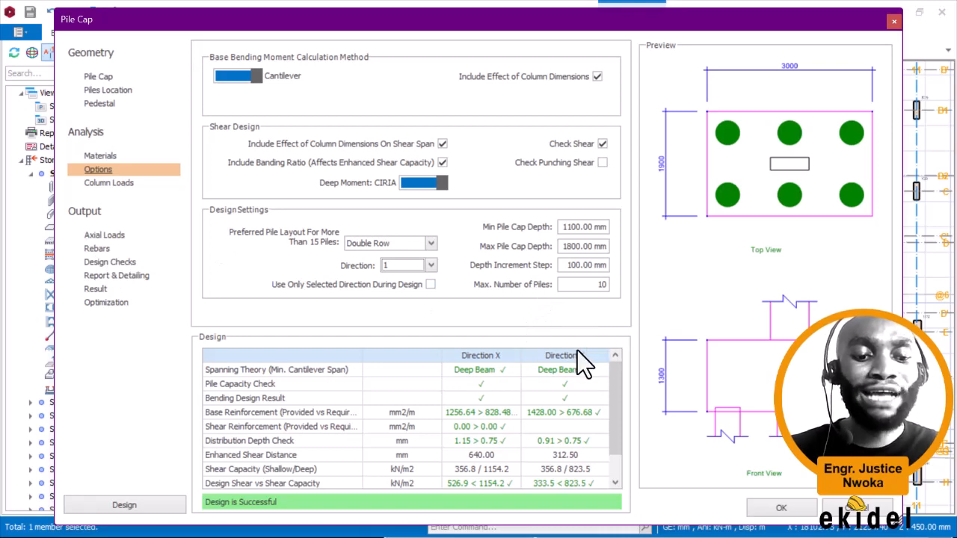
Step: Switch to PileSOFT to read the recommended internal bending radii for X and Y, then return to ProtaStructure
key("super")
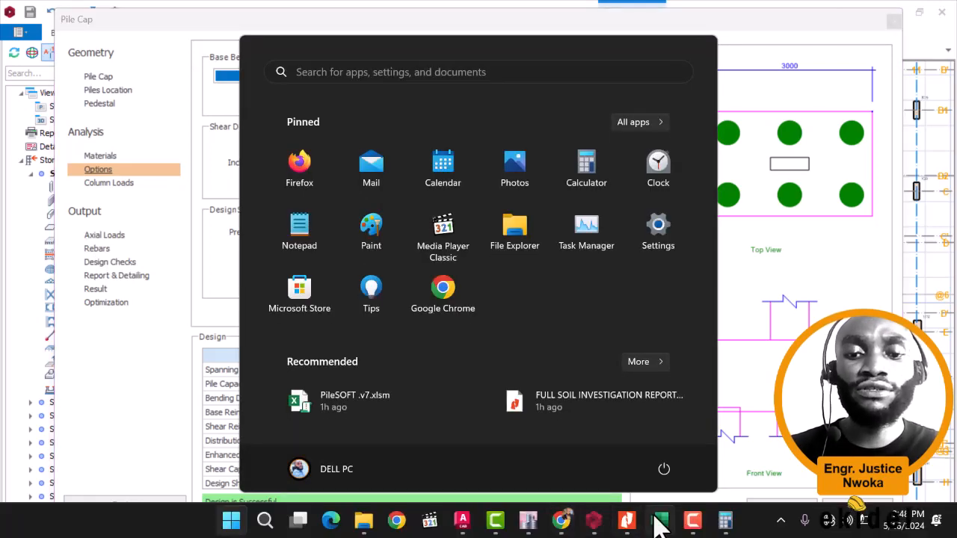
left_click(658, 521)
left_click(175, 239)
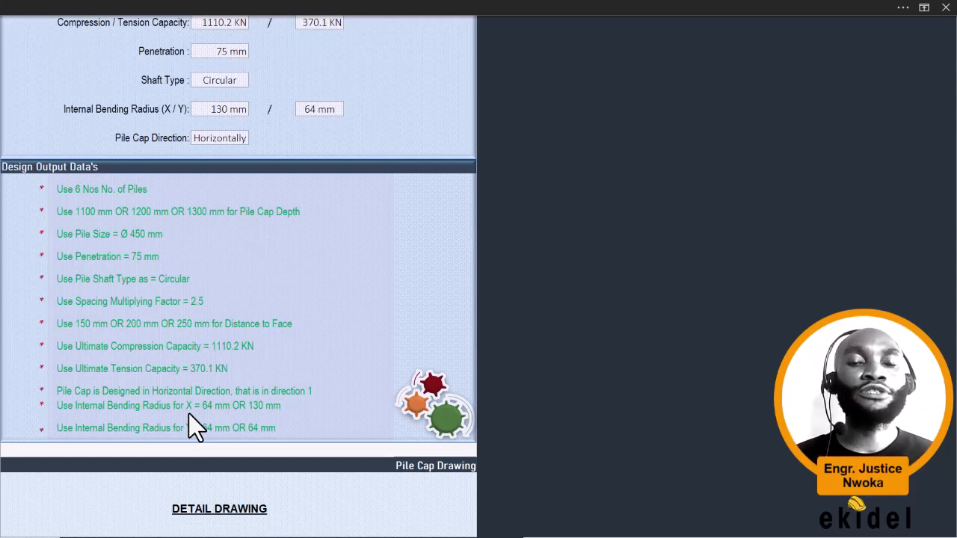
key("super")
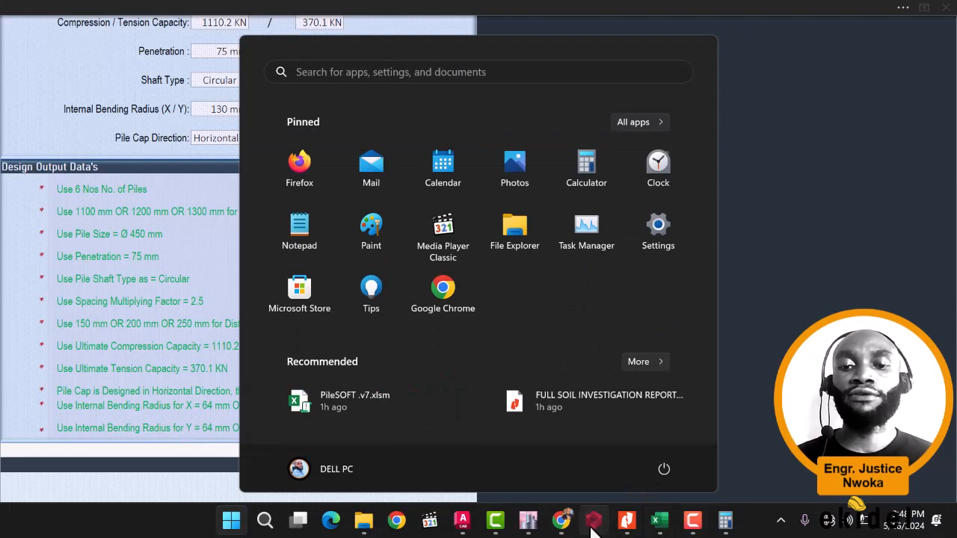
left_click(595, 522)
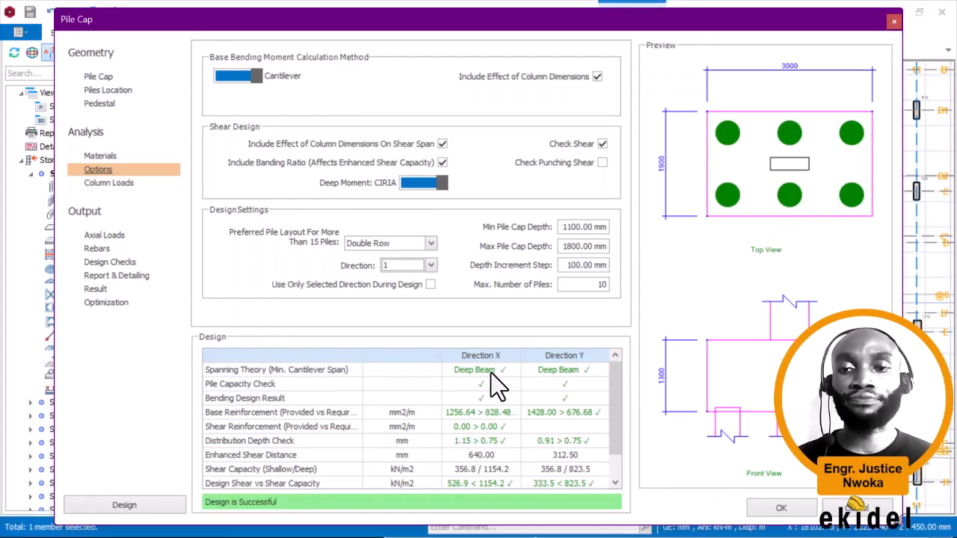
Step: Examine the pile cap's design summary and the detailed design checks for the Env load combination in both directions
left_click_drag(621, 385, 618, 409)
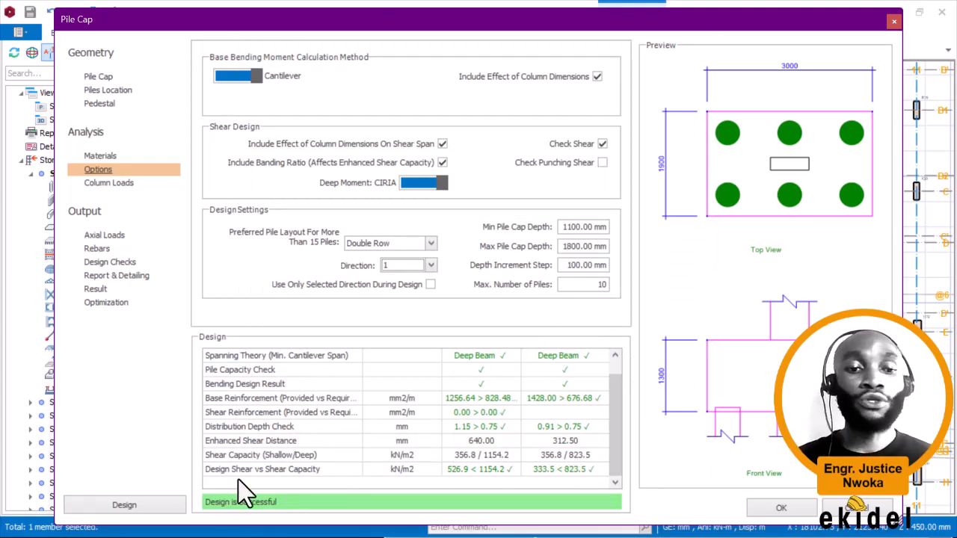
left_click(112, 263)
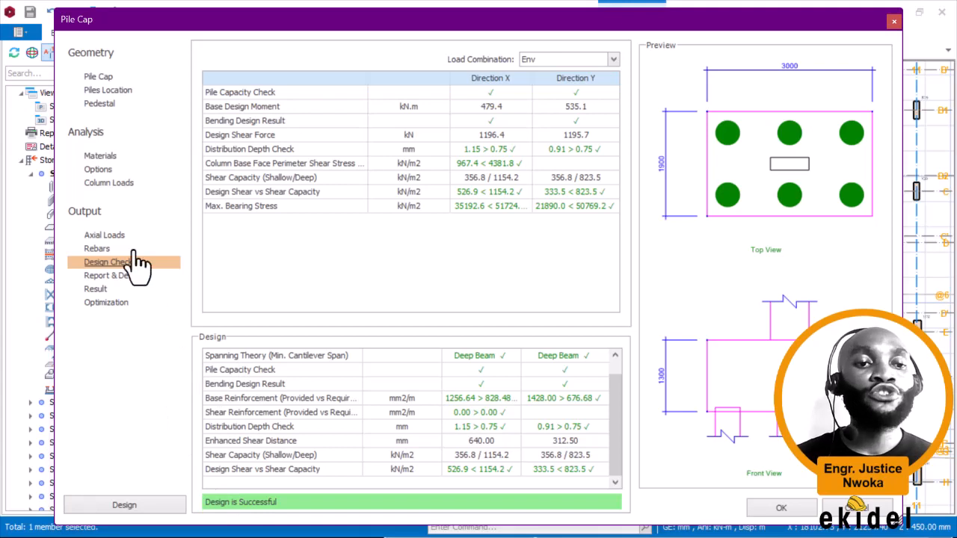
left_click(99, 77)
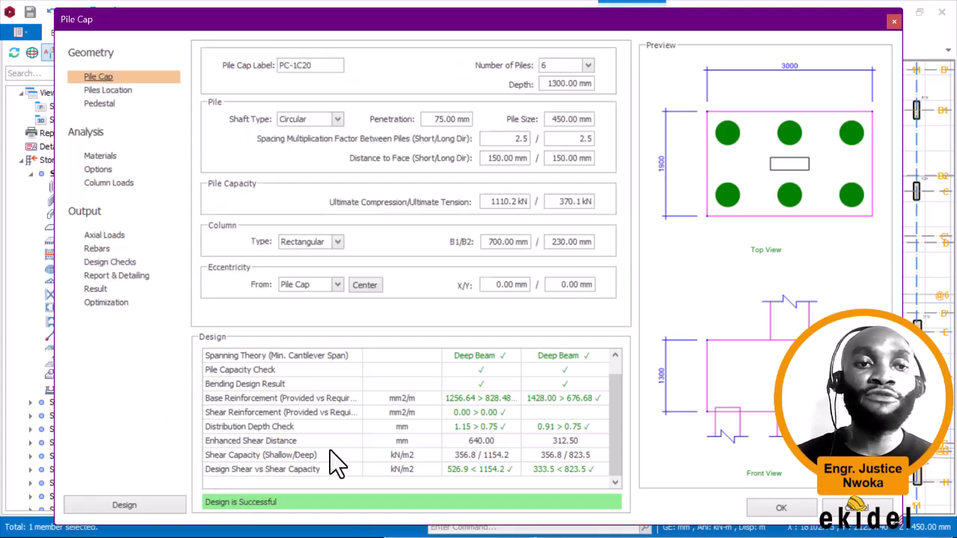
scroll(499, 385, "up", 1)
scroll(504, 411, "down", 1)
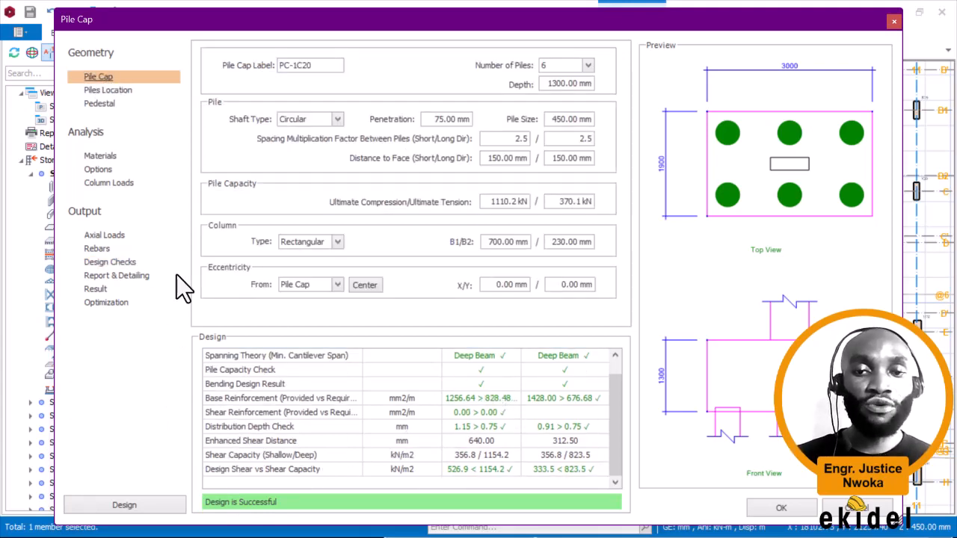
left_click(112, 265)
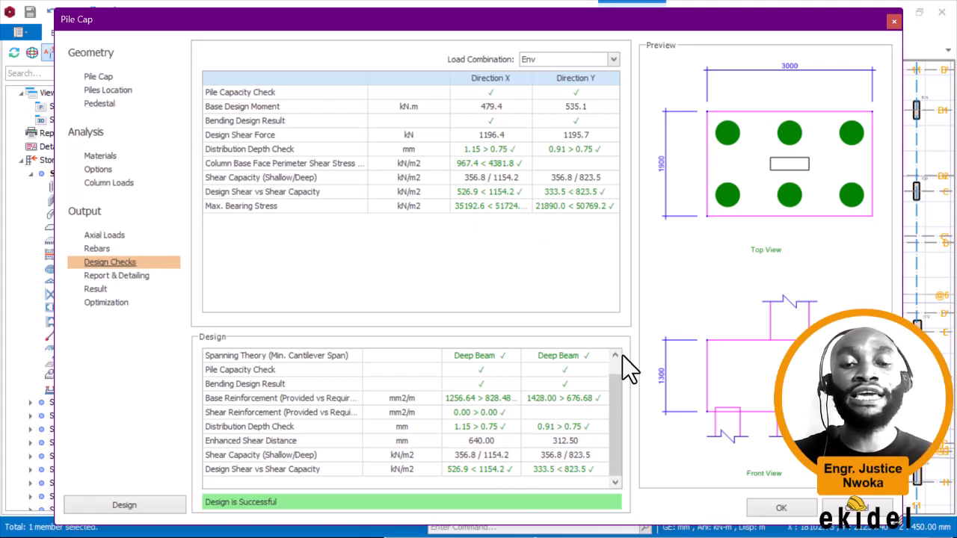
Step: Check the recommended design output data in the PileSOFT spreadsheet, and return to the pile cap design in ProtaStructure
key("super")
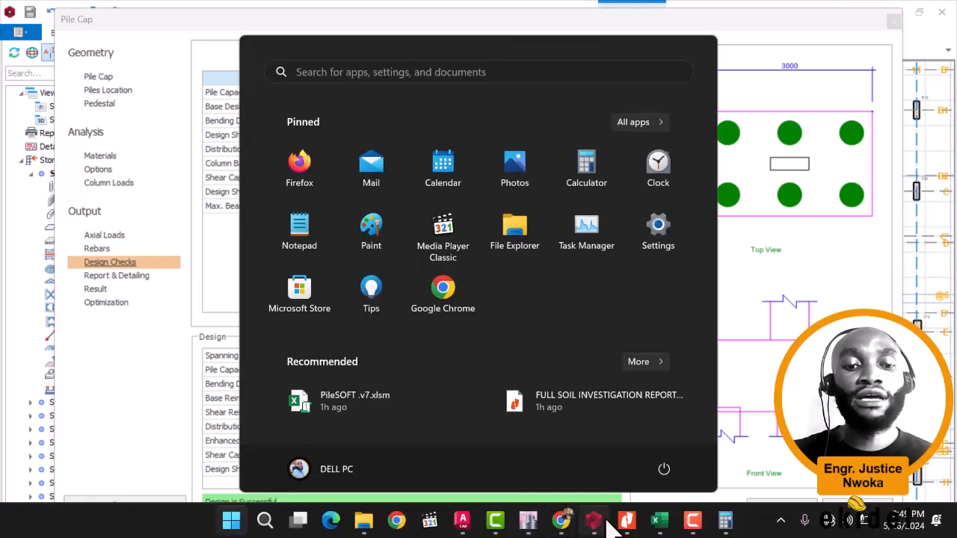
left_click(656, 521)
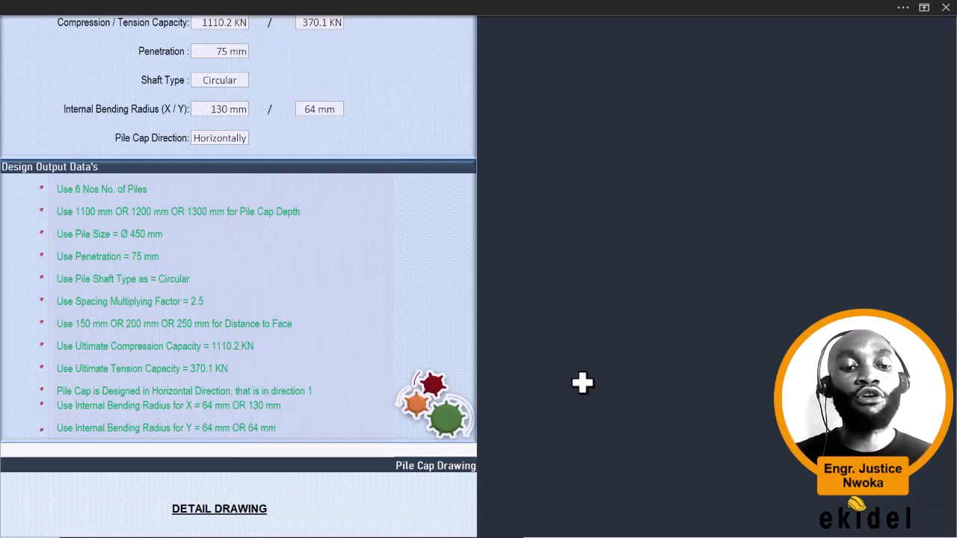
key("super")
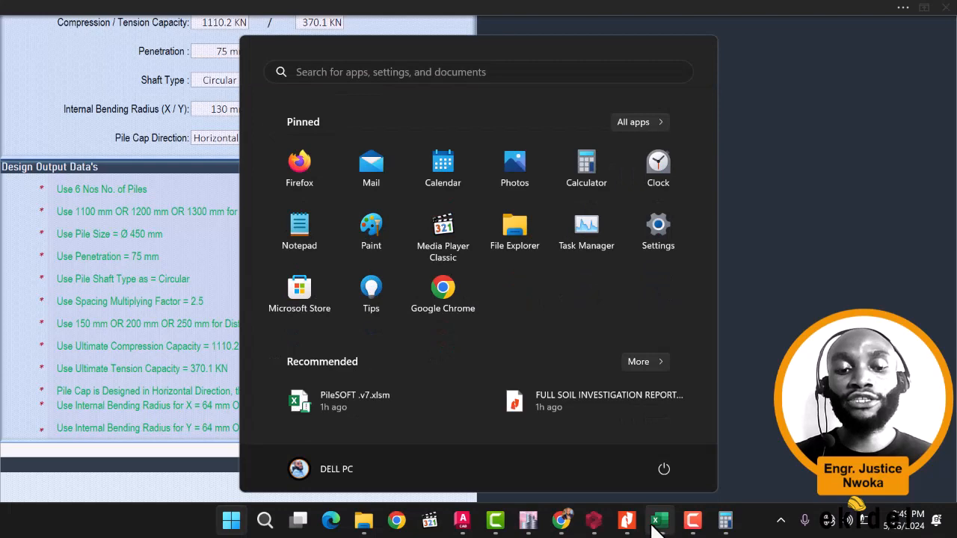
left_click(593, 521)
left_click(747, 248)
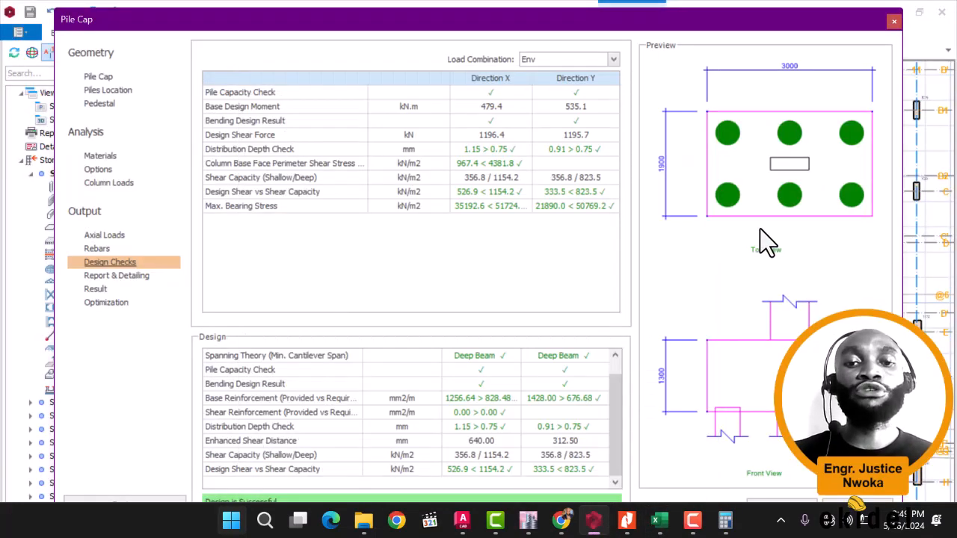
Step: Open the pile cap's rebar settings and set the Base (X) bar diameter to 16
left_click(97, 250)
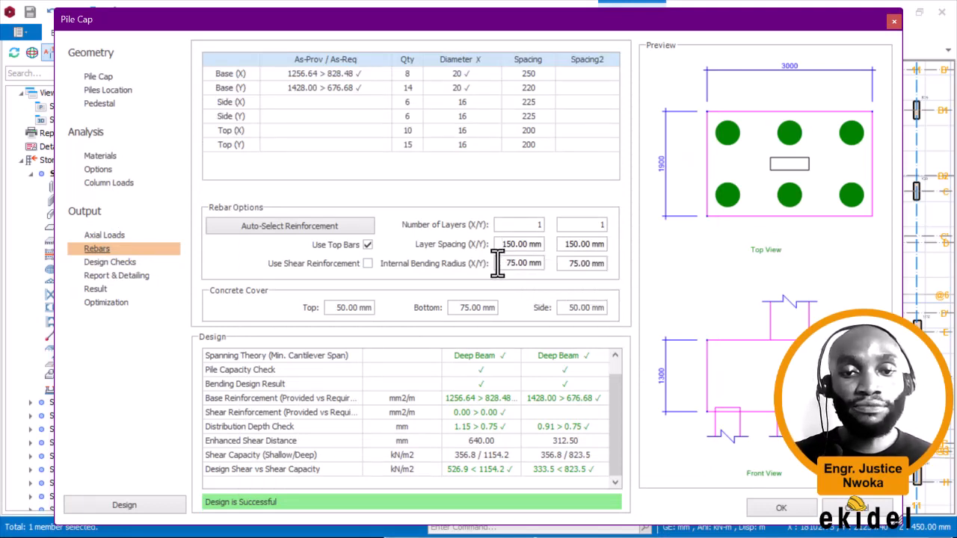
left_click(498, 262)
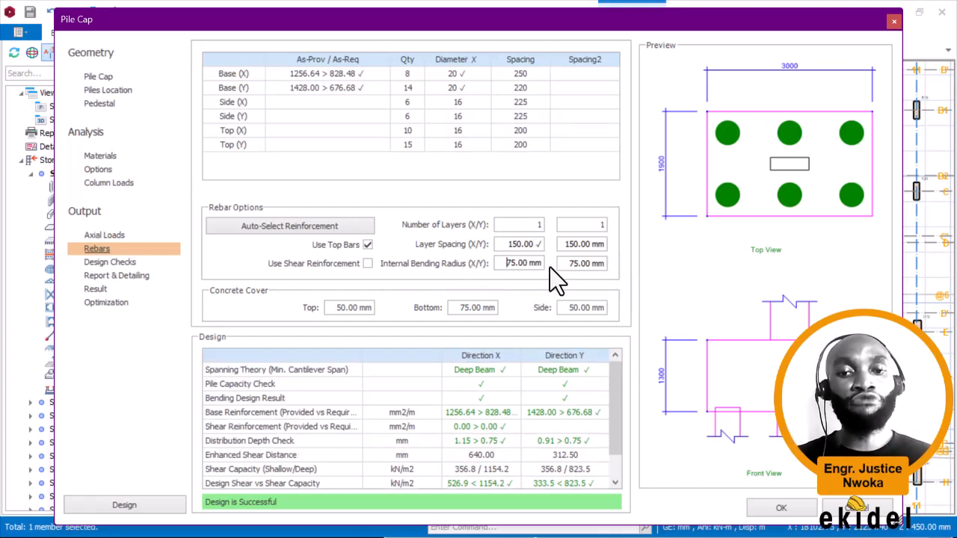
mouse_move(510, 267)
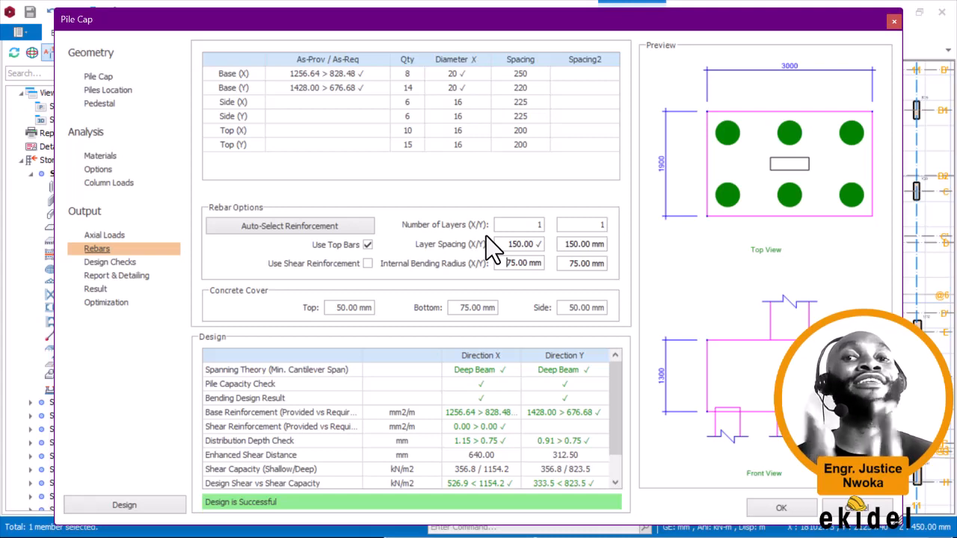
left_click(465, 75)
left_click(472, 75)
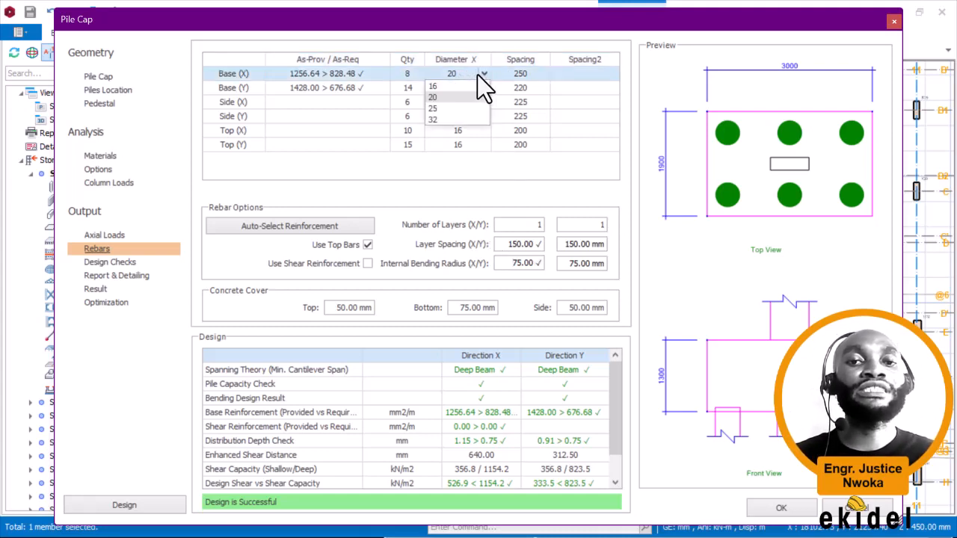
left_click(451, 90)
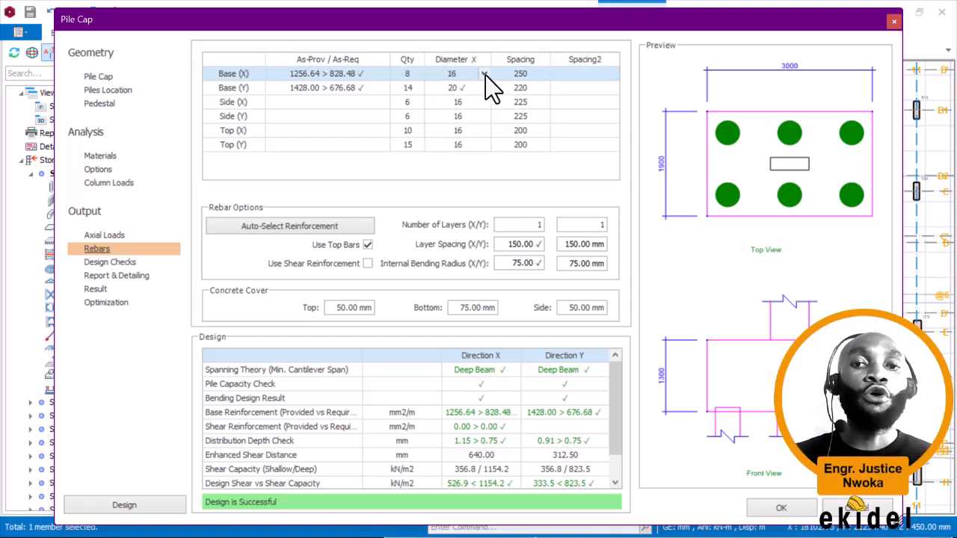
Step: Switch to the PileSOFT spreadsheet and review the main bar diameter input and the recommended internal bending radii on the design data sheet
key("super")
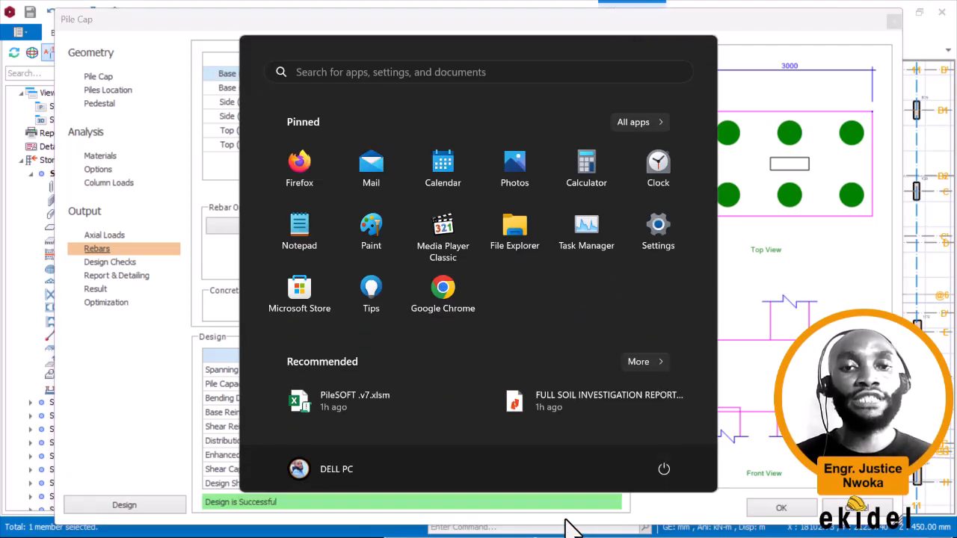
left_click(660, 523)
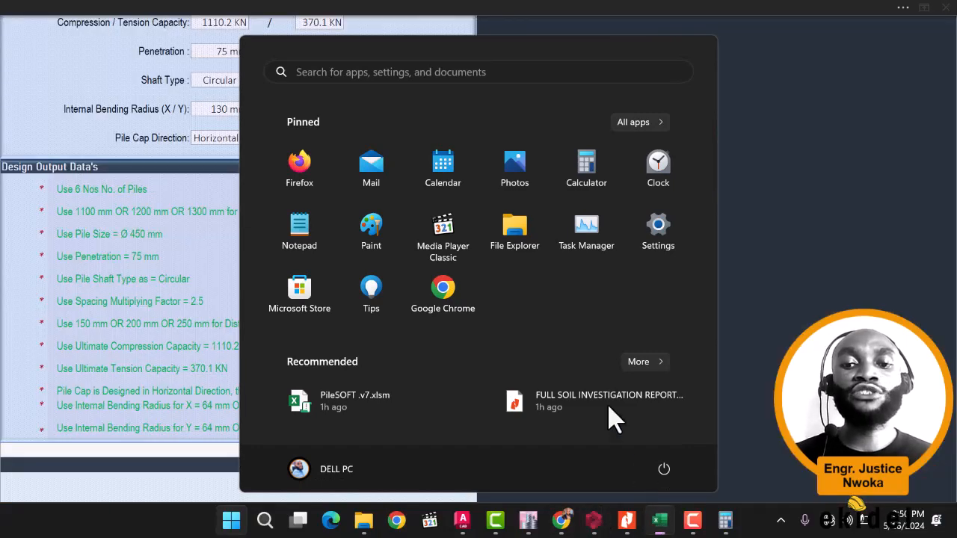
left_click(148, 243)
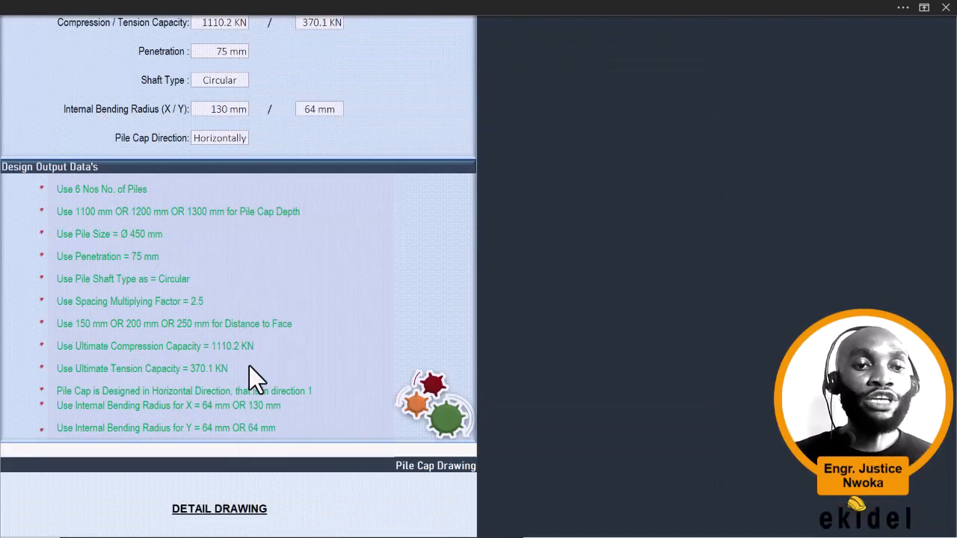
scroll(254, 314, "down", 10)
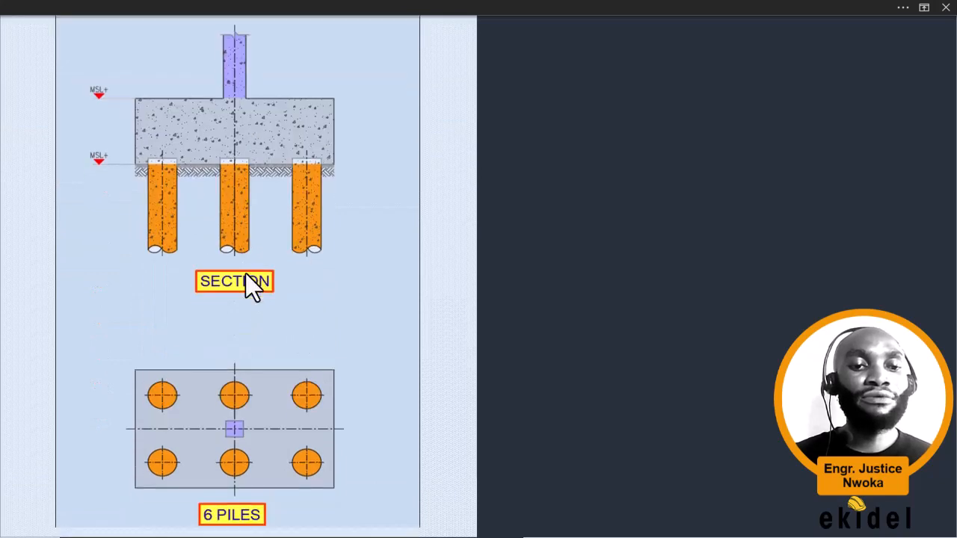
scroll(231, 296, "down", 2)
left_click(82, 448)
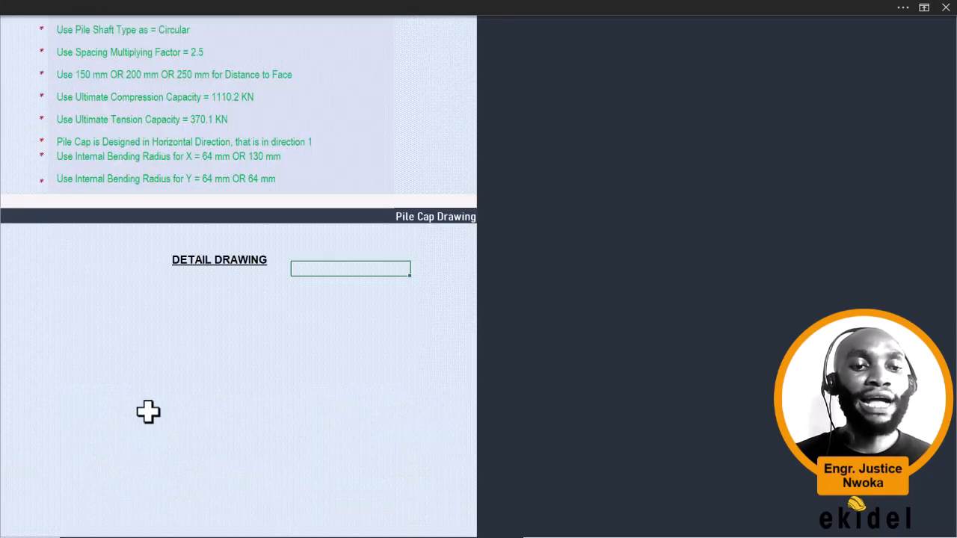
scroll(165, 307, "down", 5)
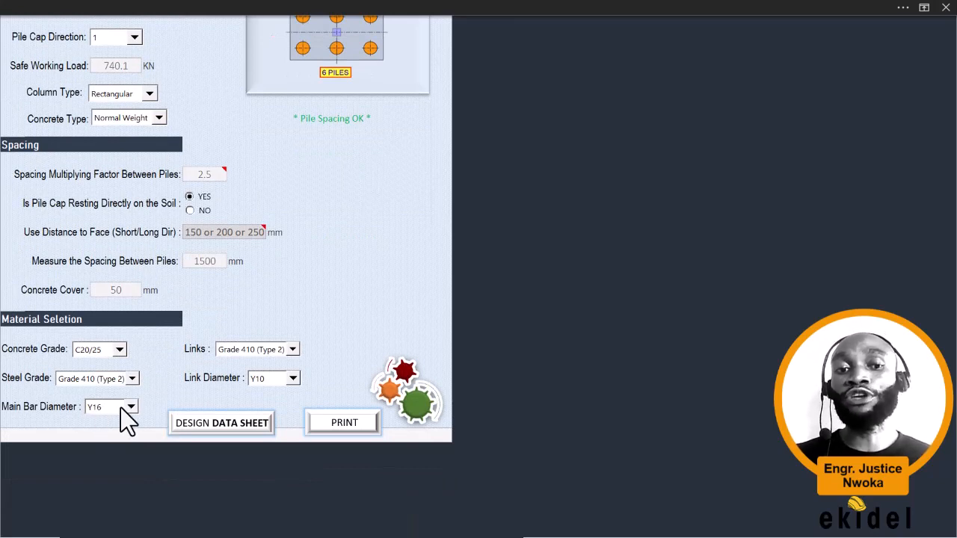
left_click(191, 423)
scroll(295, 350, "down", 5)
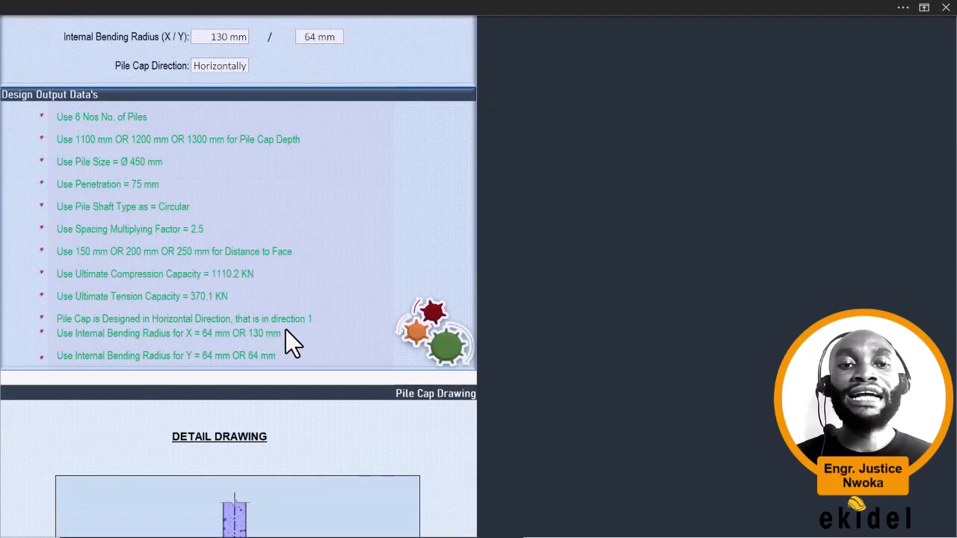
Step: Return to the pile cap rebar table in ProtaStructure and set the Base (Y) bar diameter to 16
key("super")
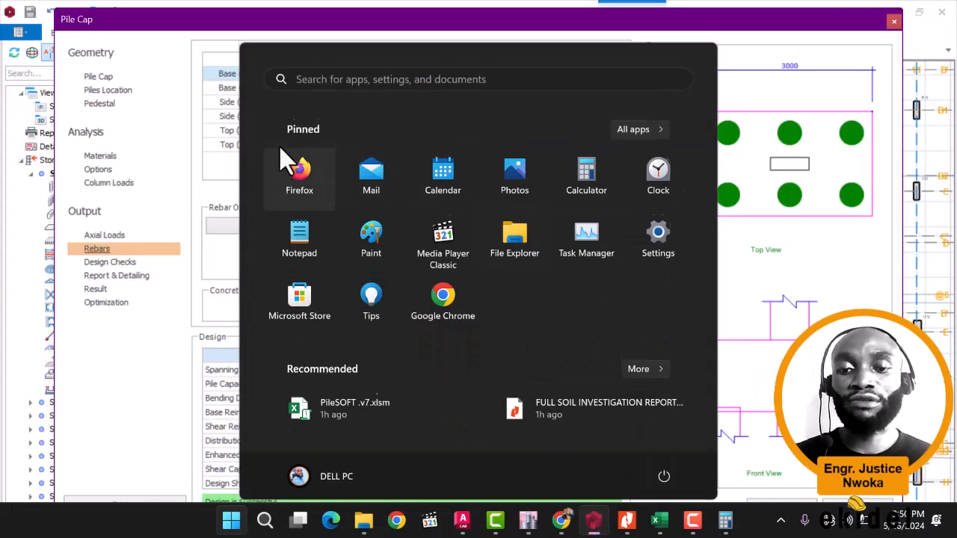
key("super")
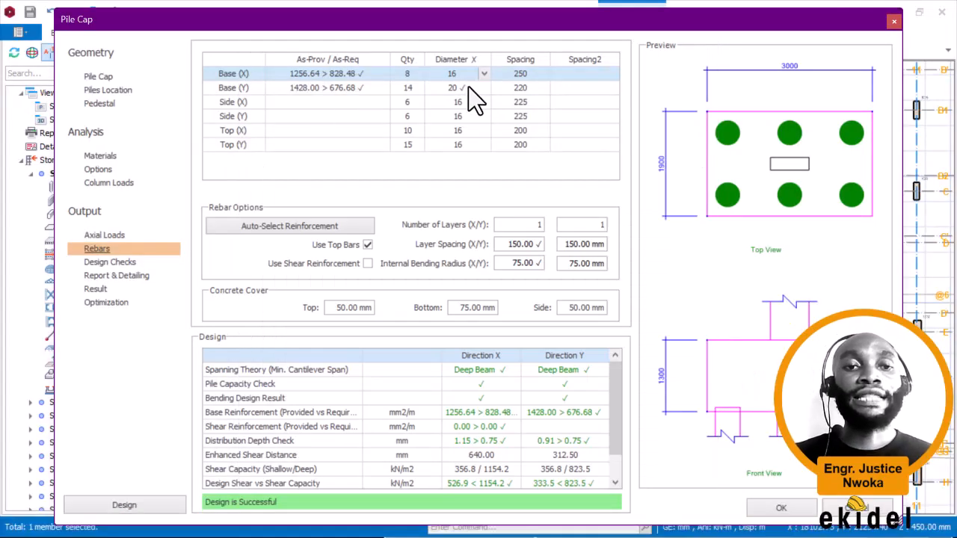
key("super")
left_click(475, 89)
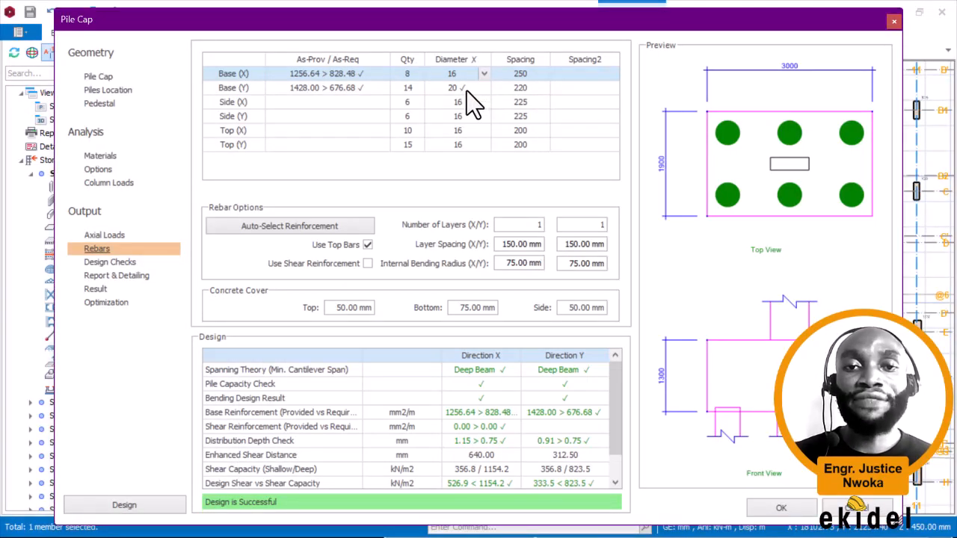
left_click(471, 90)
left_click(483, 88)
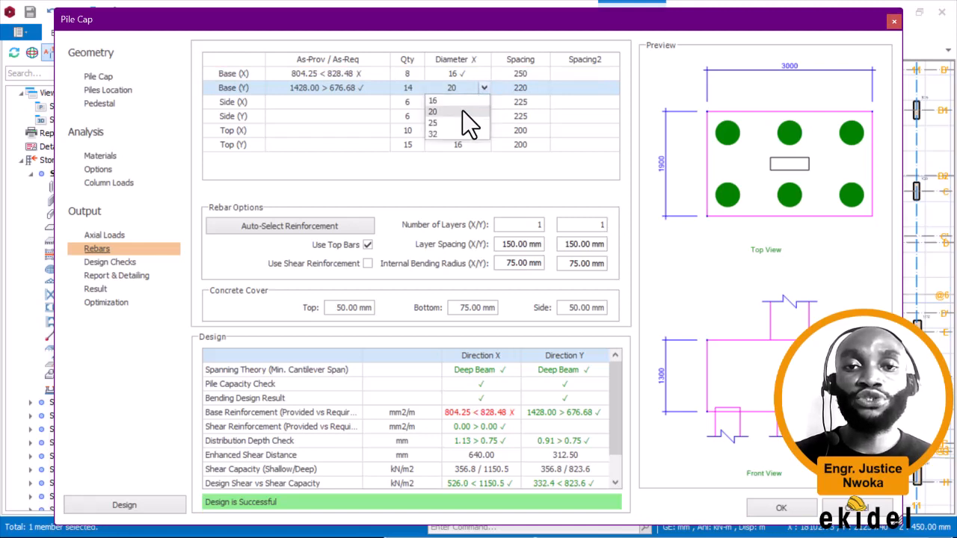
left_click(462, 101)
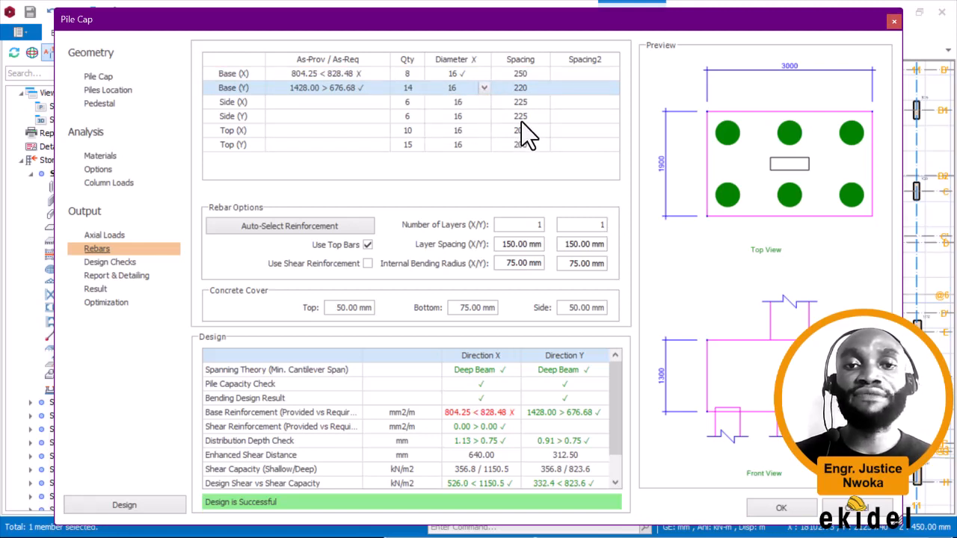
left_click(508, 77)
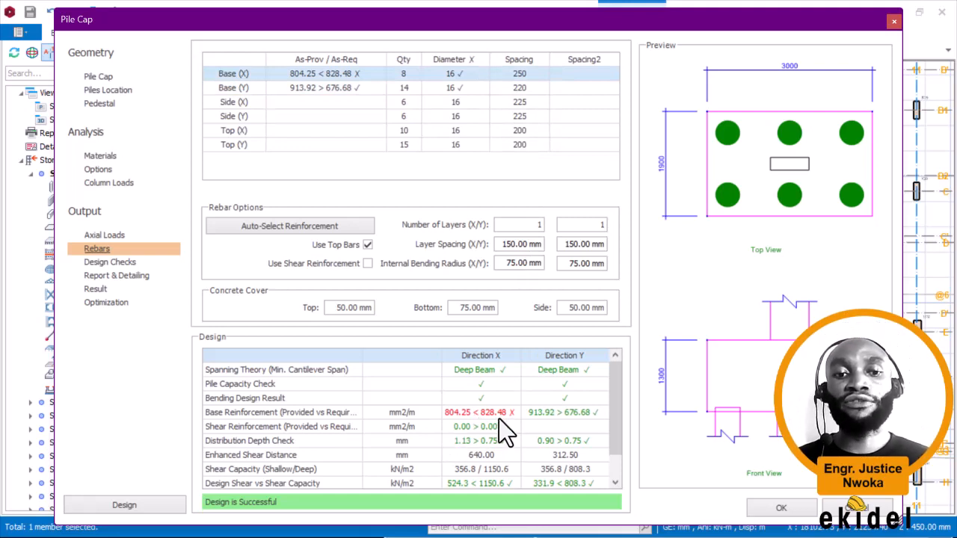
Step: Review the updated design results, the detailed design checks and the pile cap geometry
left_click_drag(617, 431, 619, 445)
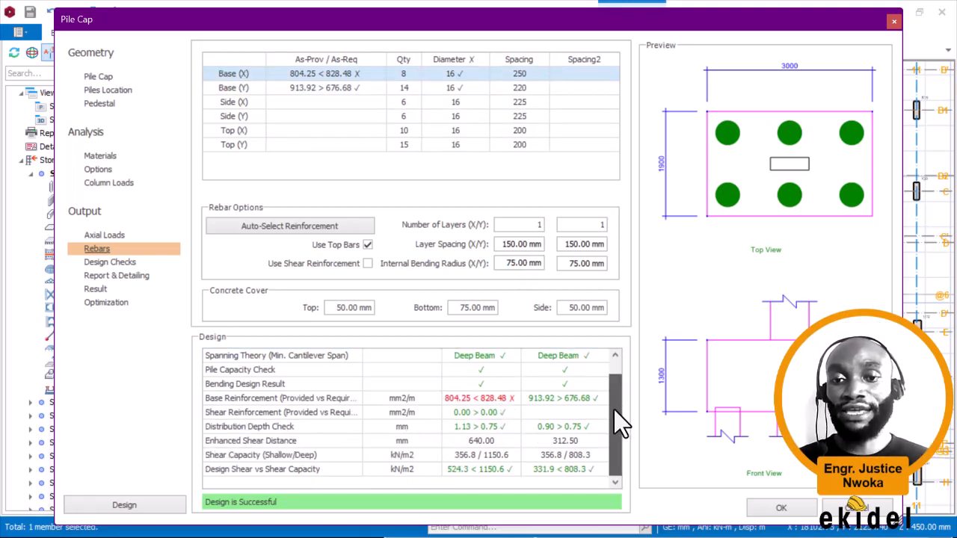
left_click_drag(615, 410, 615, 384)
left_click(135, 262)
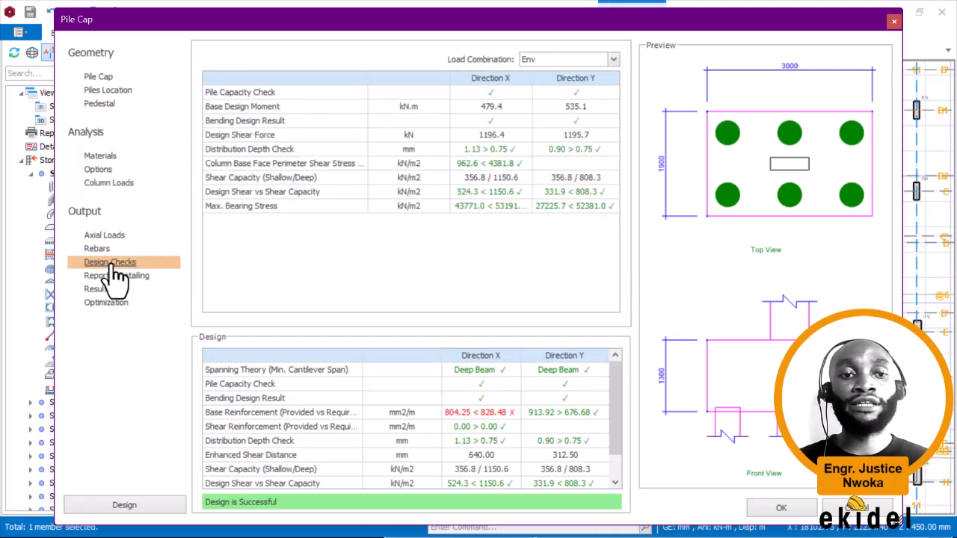
left_click(99, 77)
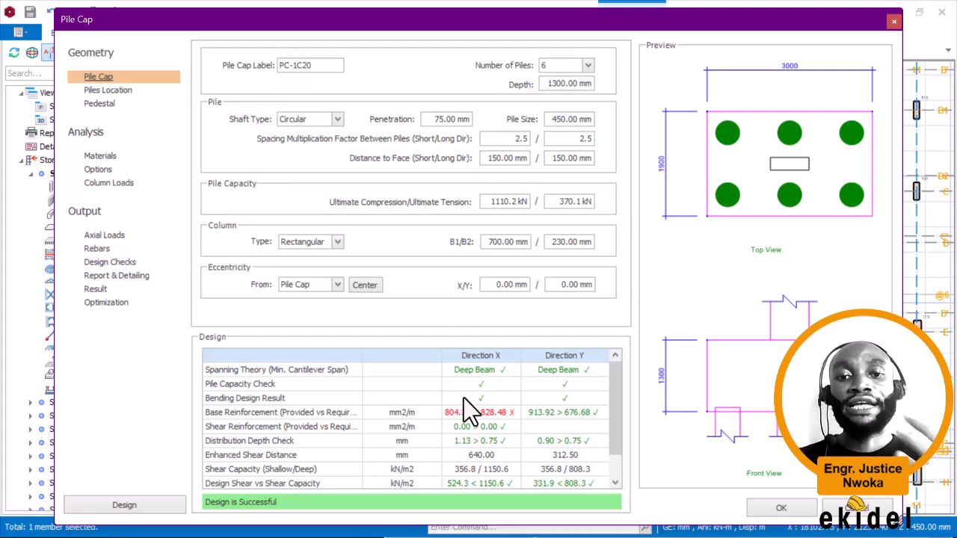
Step: Compare the pile cap's internal bending radius settings with the recommended X and Y radii in the PileSOFT spreadsheet
left_click(92, 249)
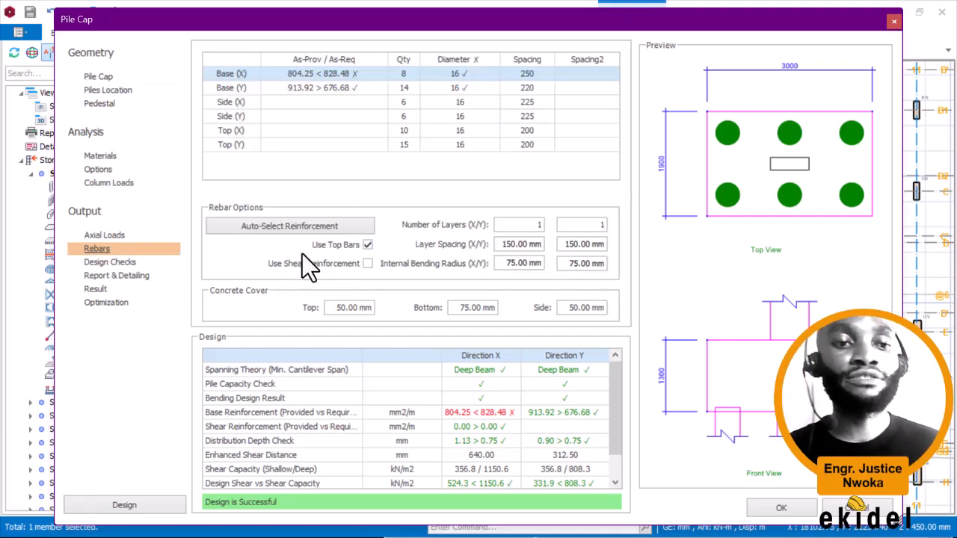
double_click(505, 244)
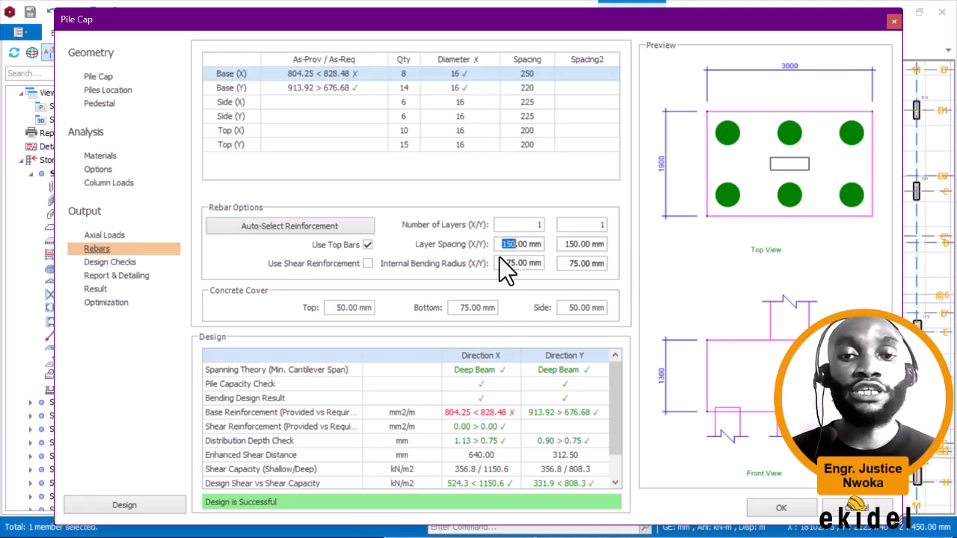
left_click(516, 265)
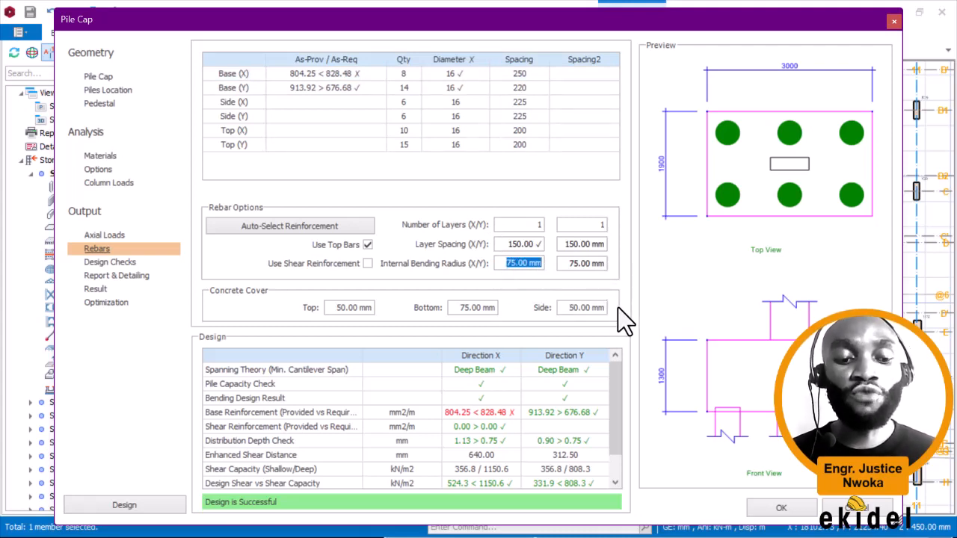
key("super")
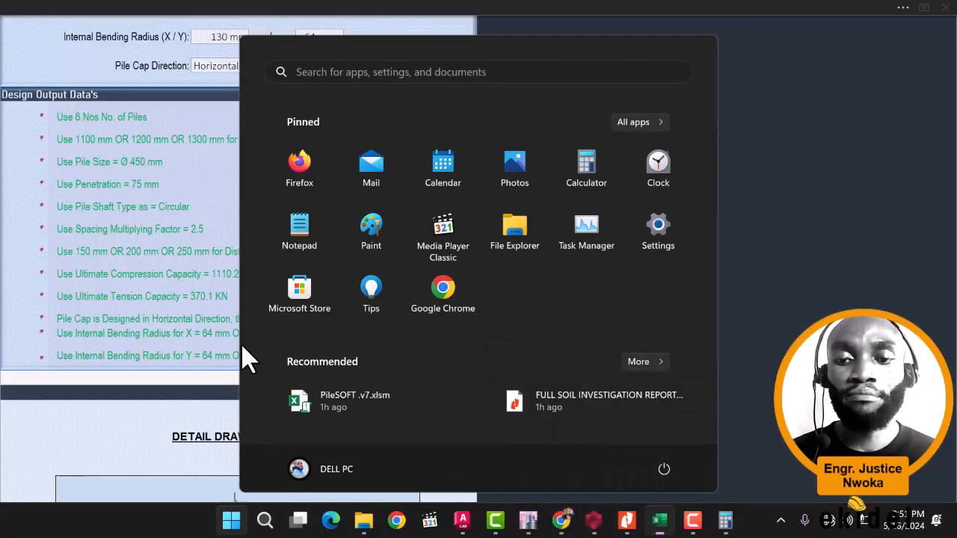
left_click(186, 238)
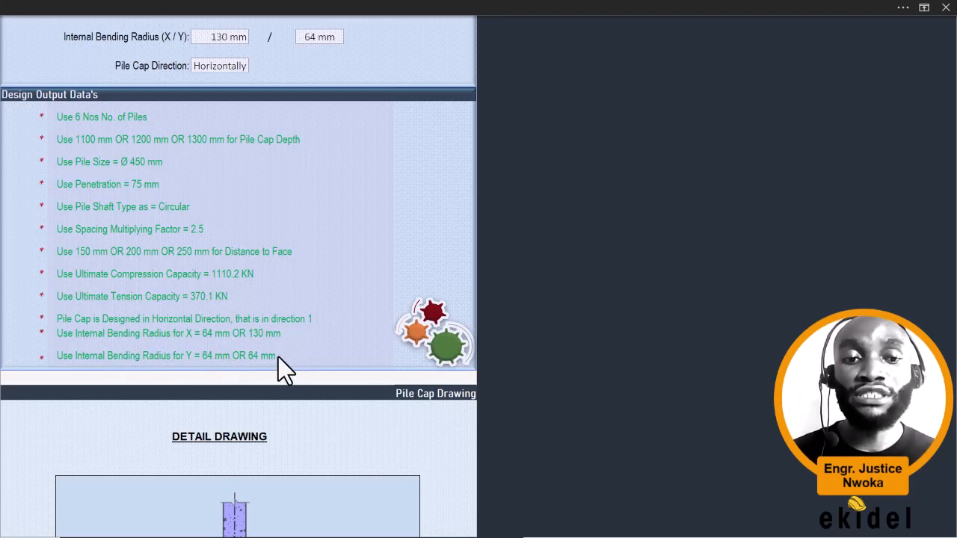
key("super")
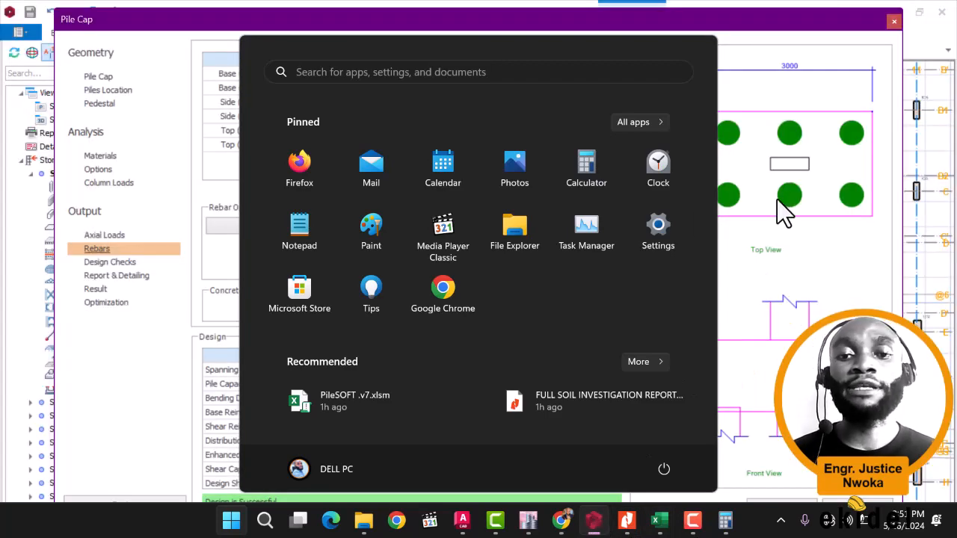
left_click(775, 207)
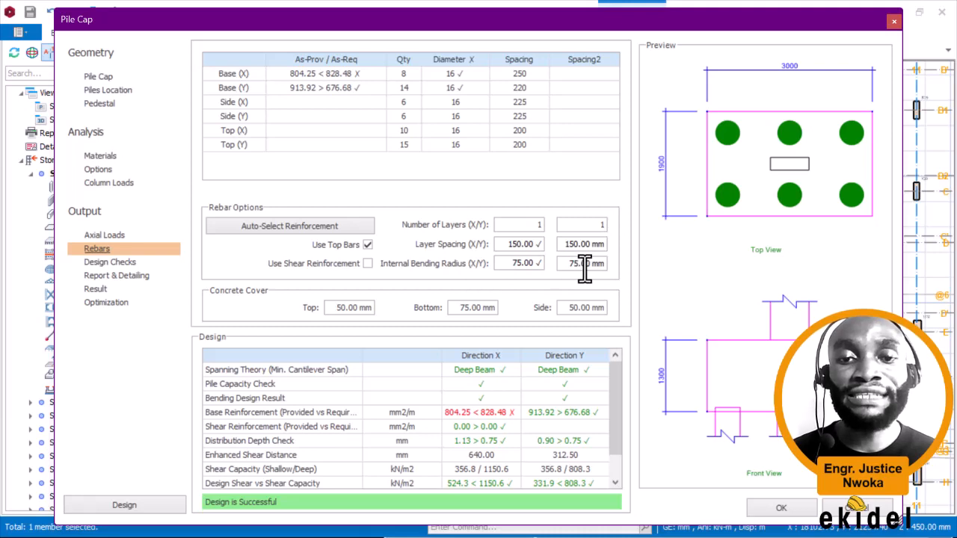
Step: Set the pile cap's internal bending radius to 130 mm for X and 64 mm for Y
left_click_drag(511, 264, 558, 273)
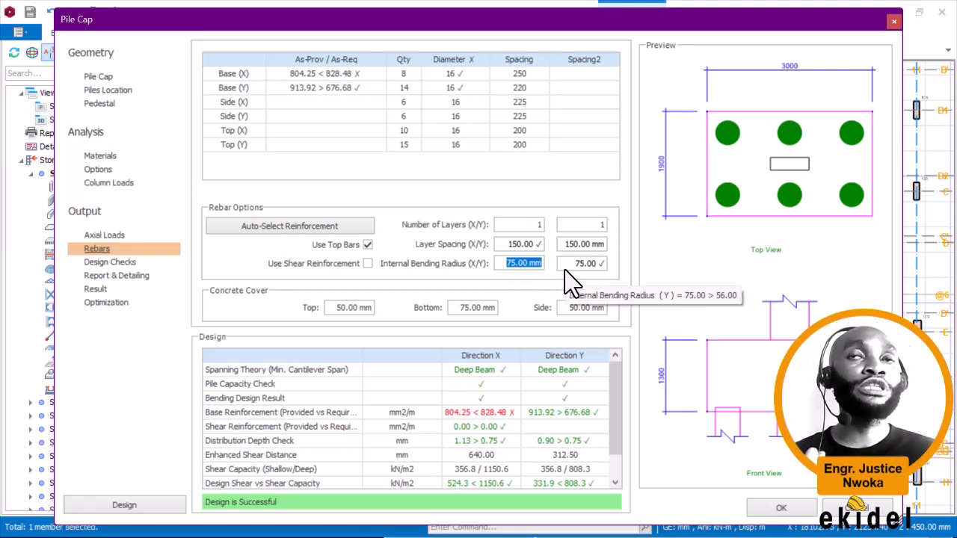
type("130")
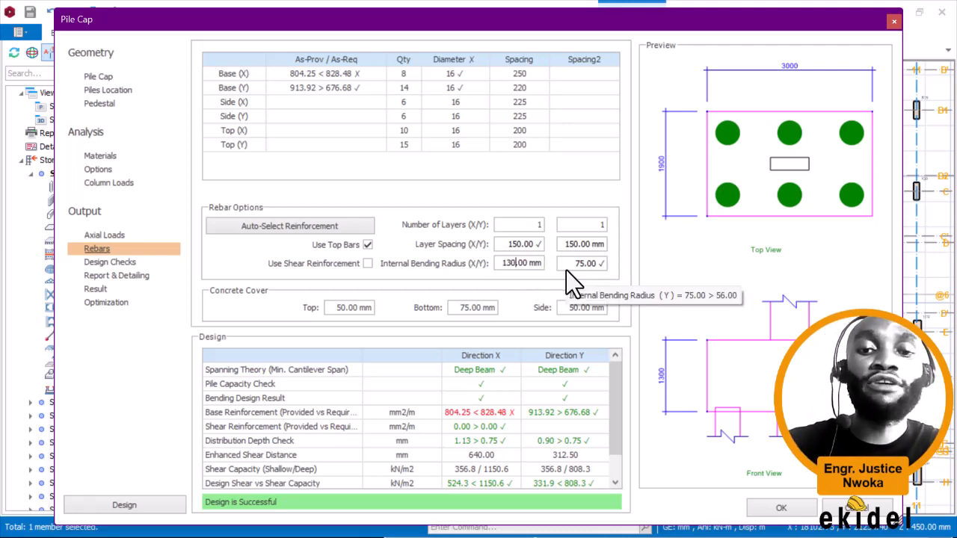
left_click(573, 255)
left_click_drag(563, 263, 603, 266)
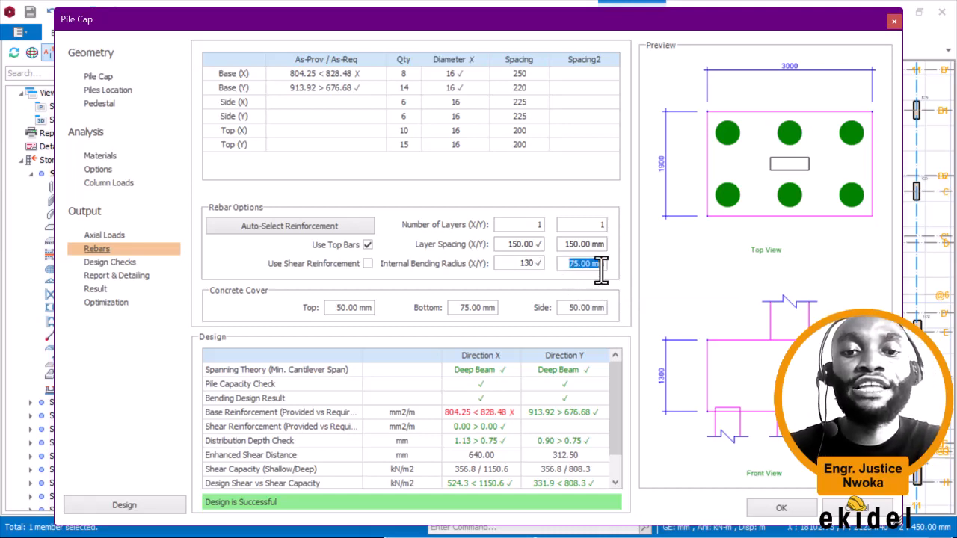
type("64")
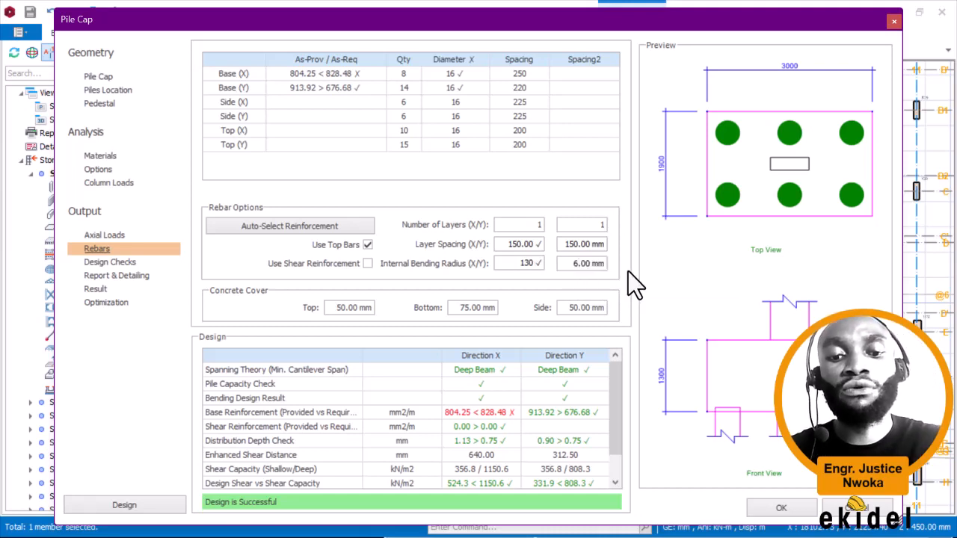
left_click(525, 268)
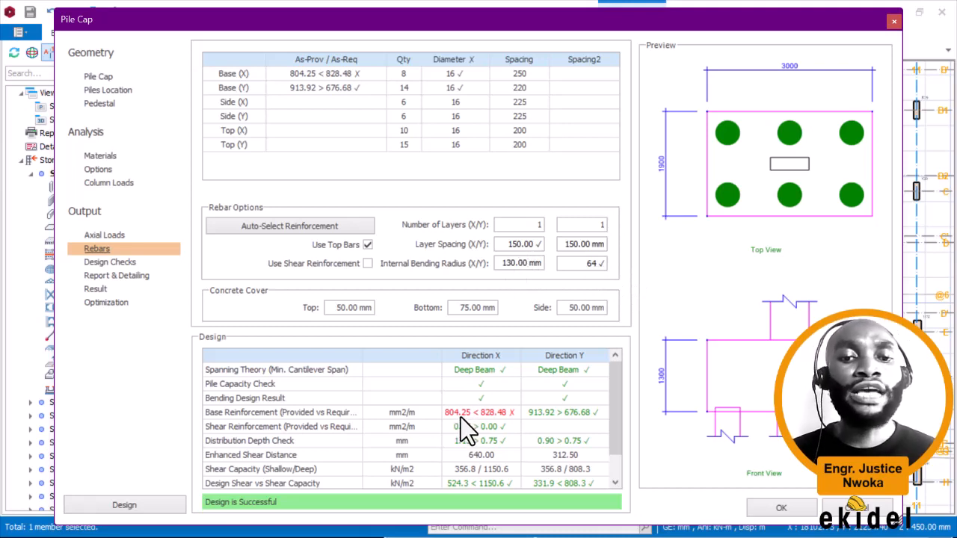
Step: Set the bar spacing to 200 for both the Base (X) and Base (Y) reinforcement
left_click(524, 74)
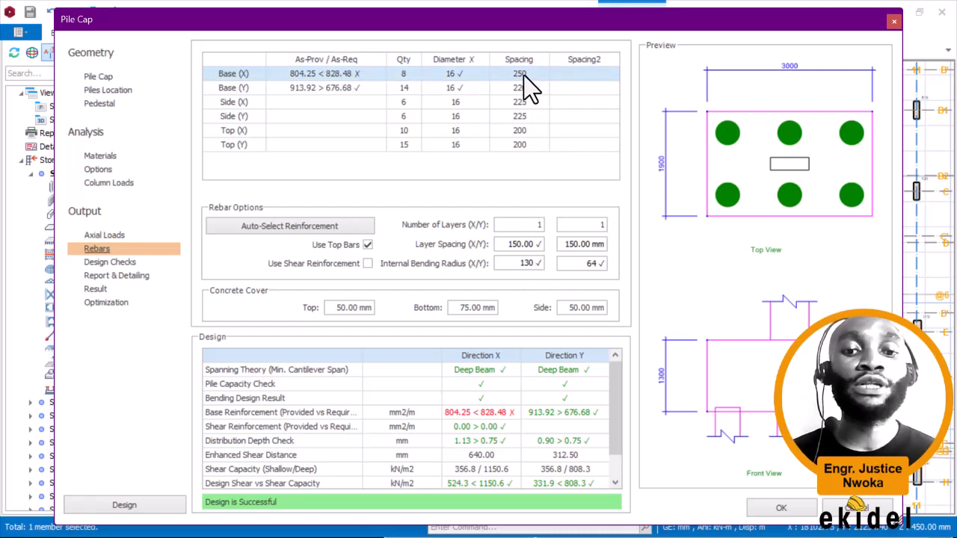
left_click(523, 74)
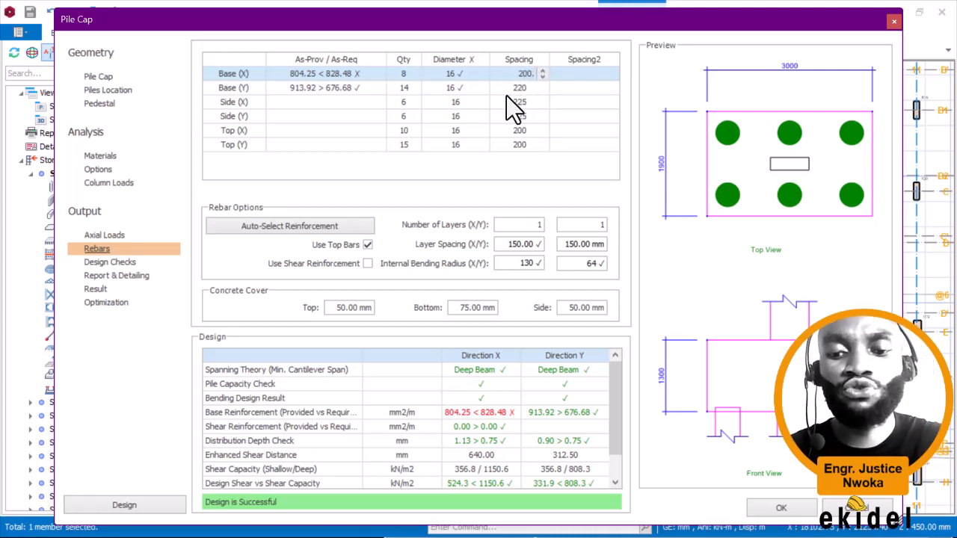
left_click(523, 89)
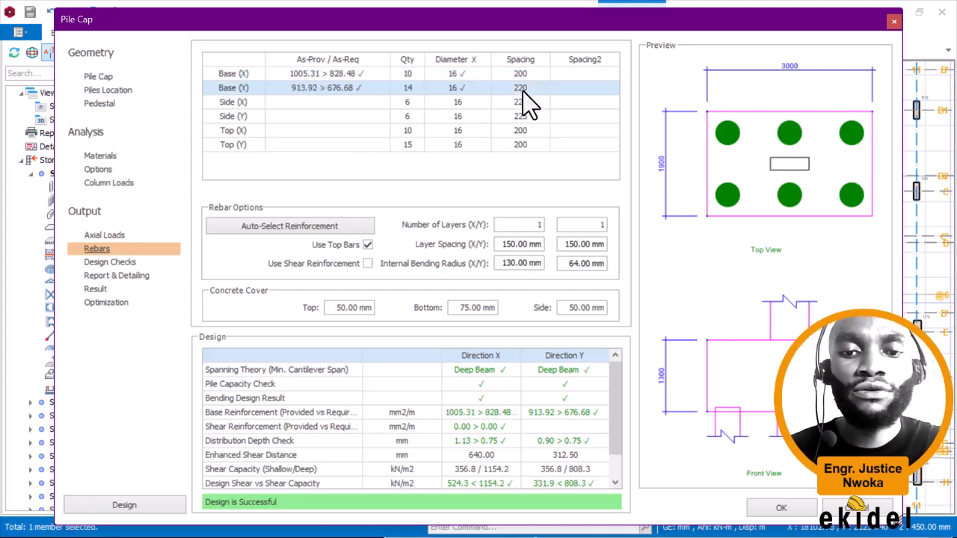
left_click(523, 89)
type("200.")
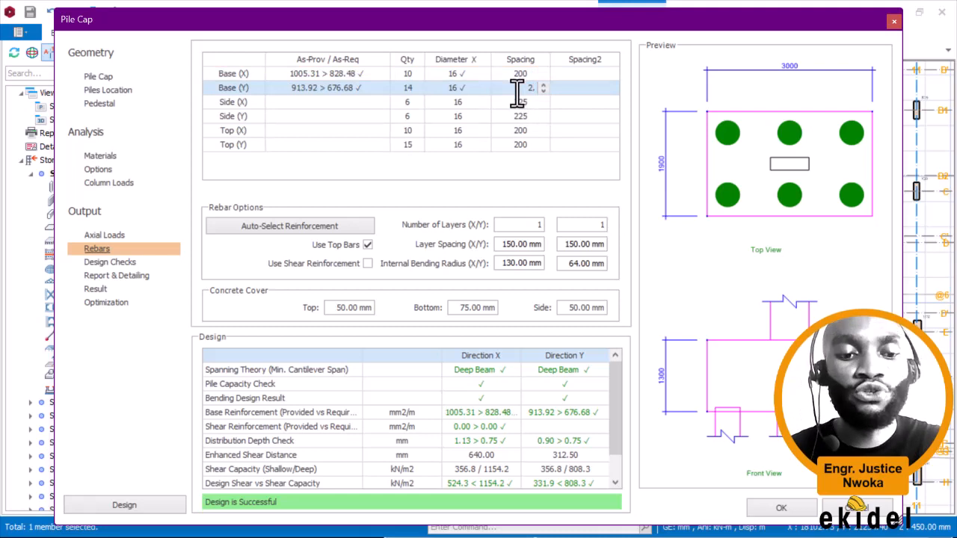
left_click(511, 106)
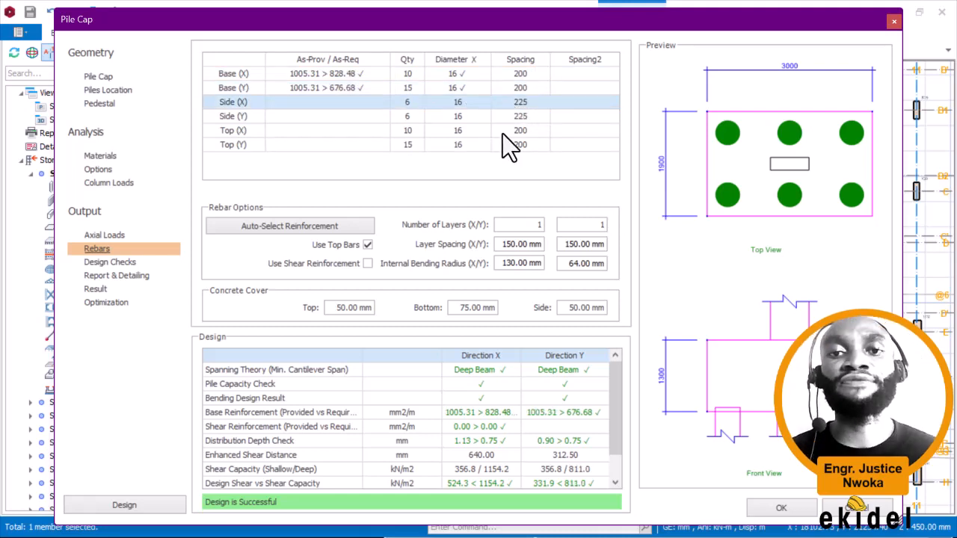
Step: Review the updated design results, and switch to the PileSOFT spreadsheet to examine its design output data and six-pile cap detail drawing
scroll(611, 395, "down", 1)
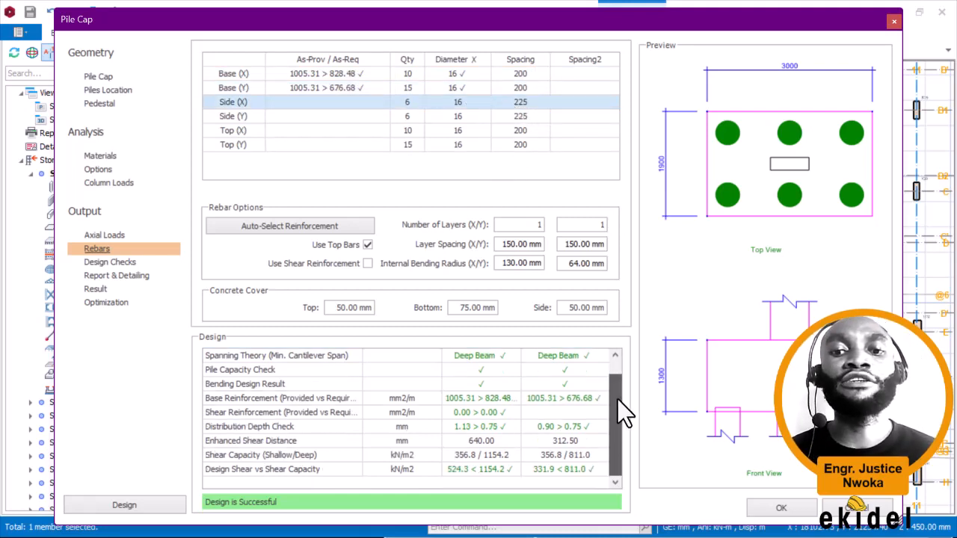
scroll(617, 399, "up", 1)
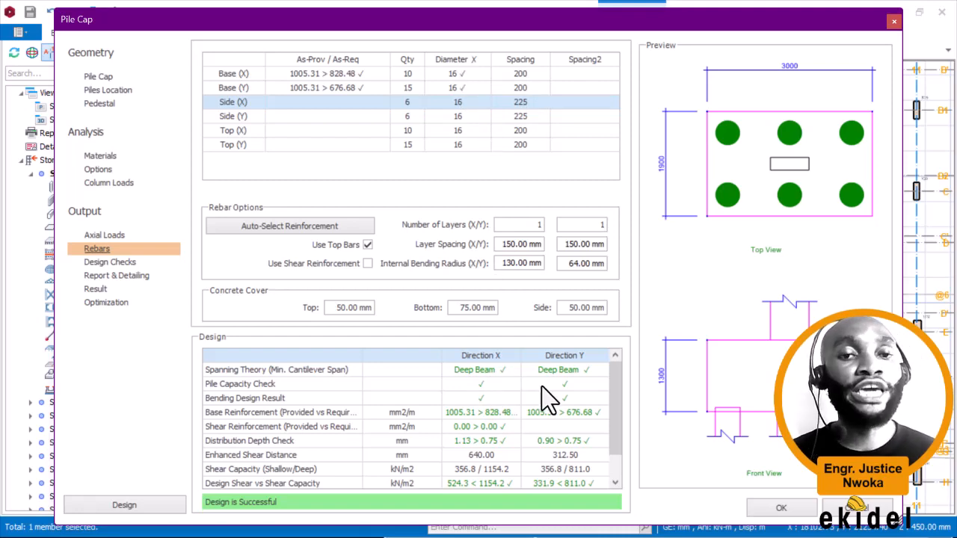
scroll(549, 444, "down", 1)
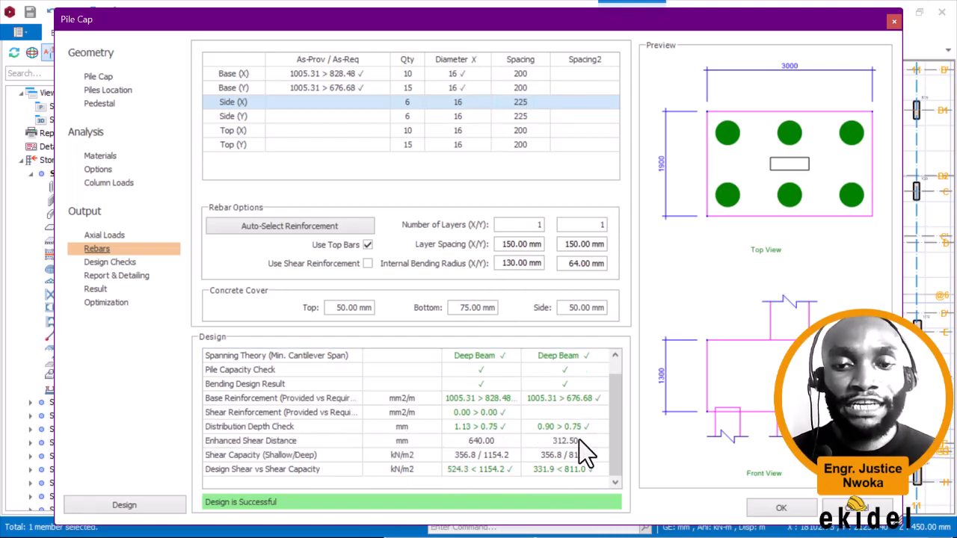
key("super")
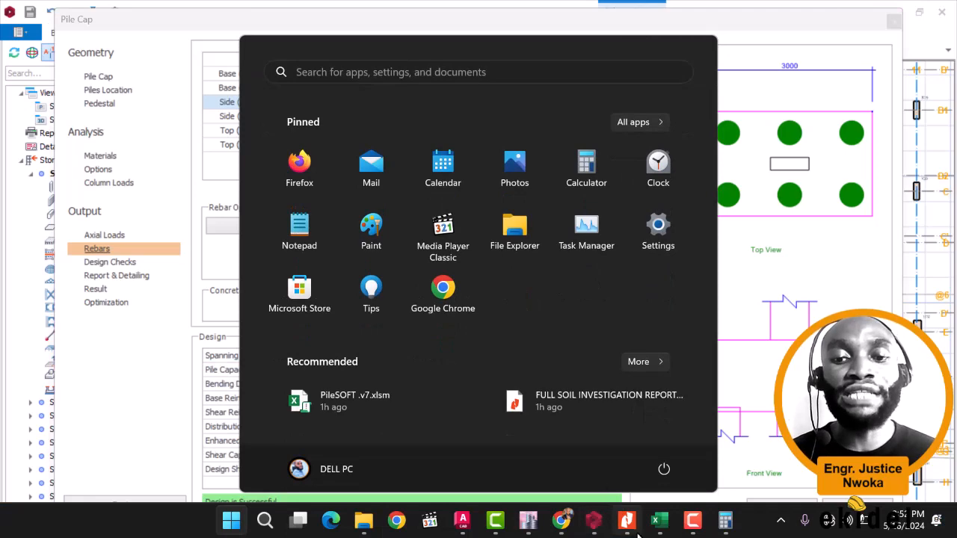
left_click(659, 520)
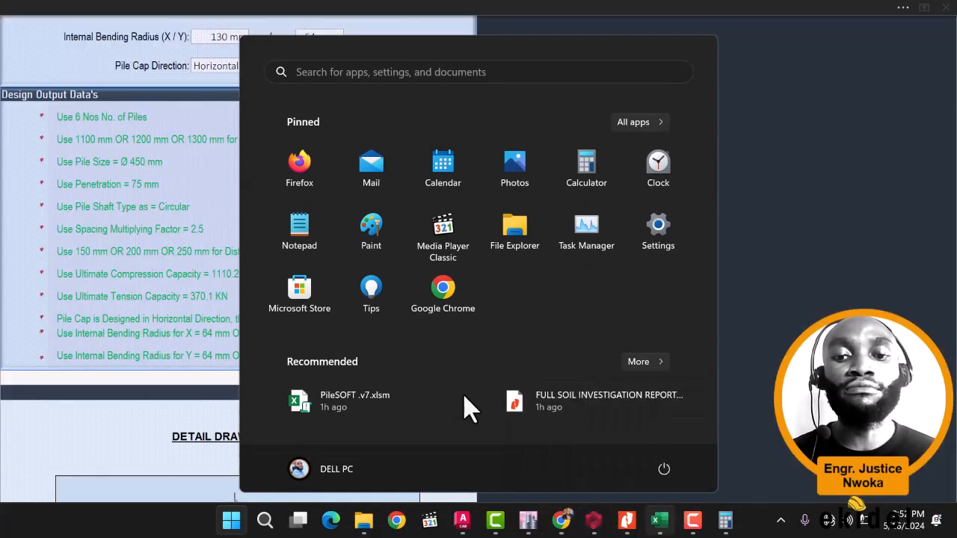
scroll(207, 352, "down", 5)
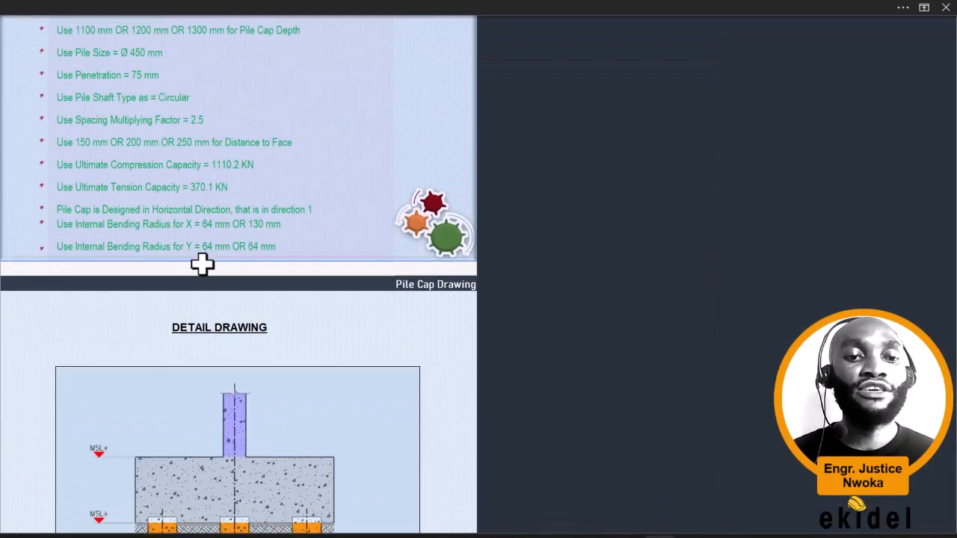
scroll(217, 239, "up", 3)
scroll(210, 194, "down", 1)
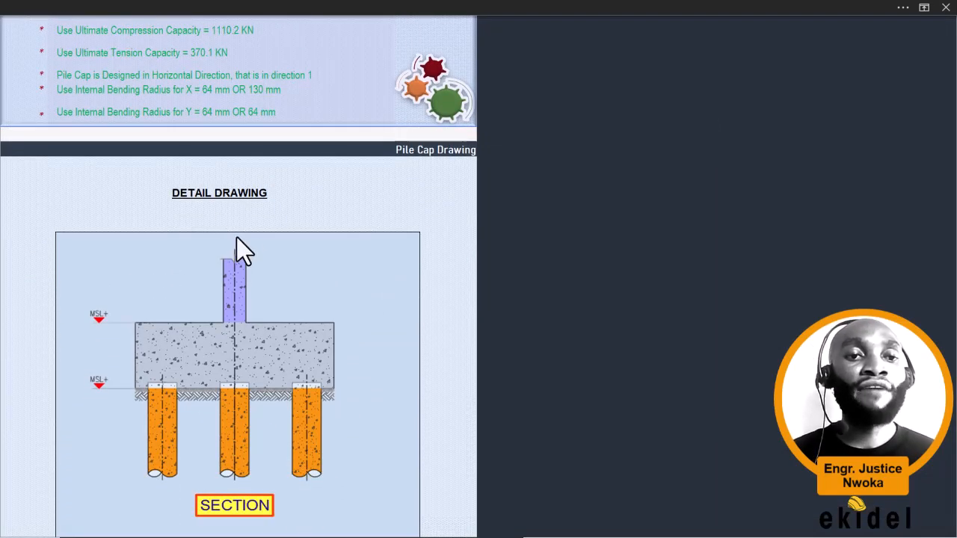
scroll(220, 200, "down", 4)
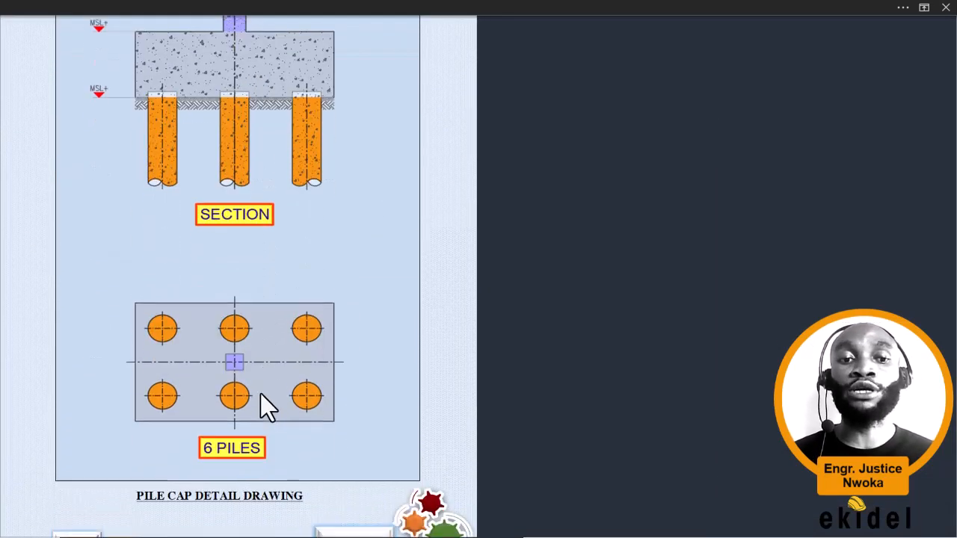
scroll(275, 396, "up", 1)
scroll(291, 326, "down", 2)
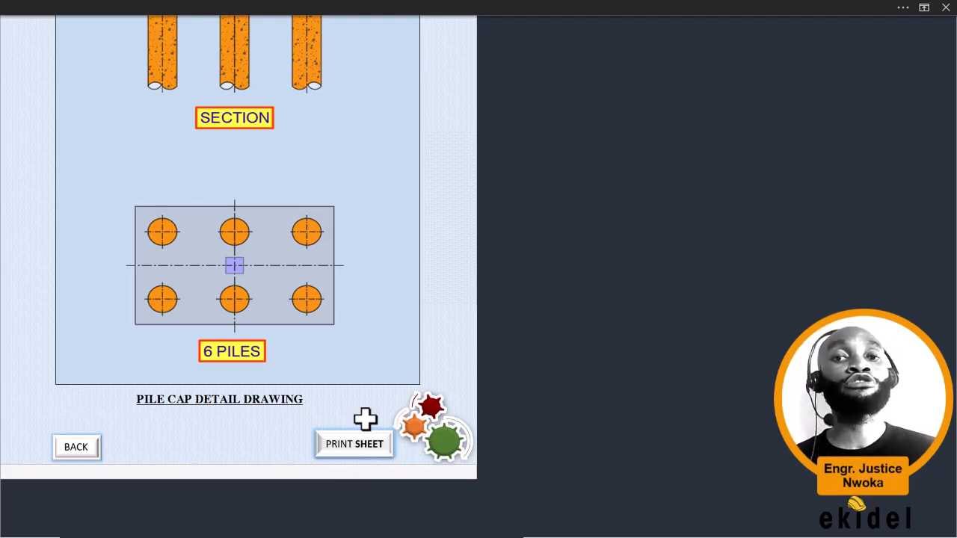
scroll(326, 378, "up", 5)
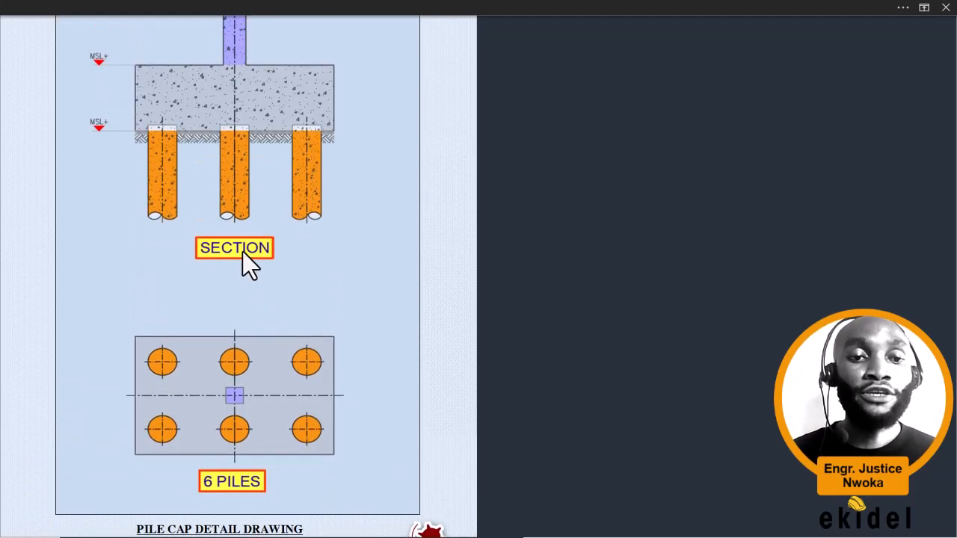
scroll(180, 107, "up", 1)
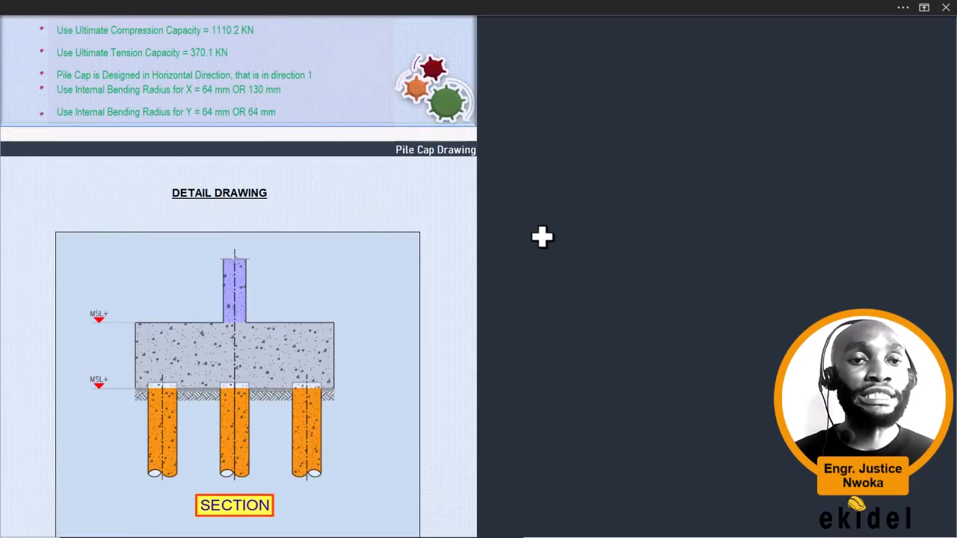
Step: Return to the Pile Cap dialog in ProtaStructure and review the detailed design checks
key("super")
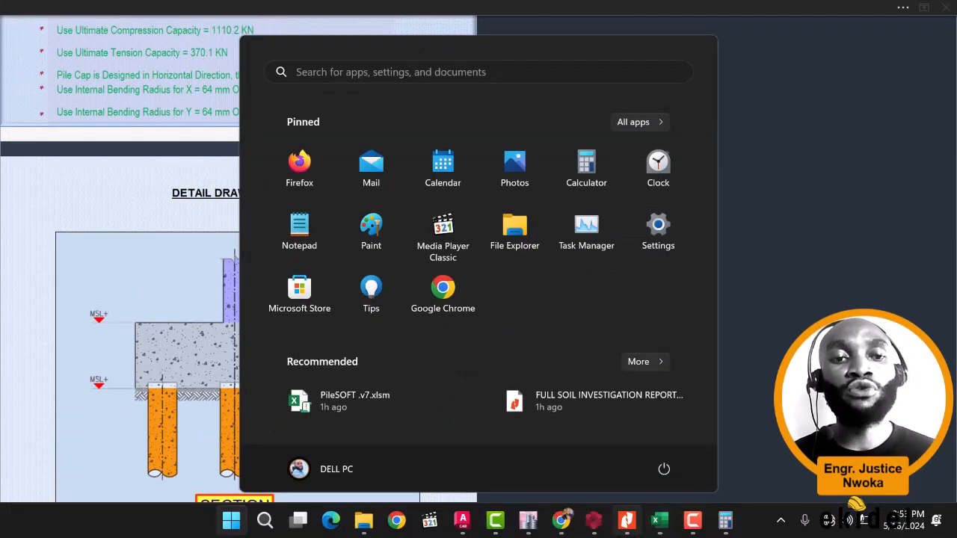
left_click(595, 525)
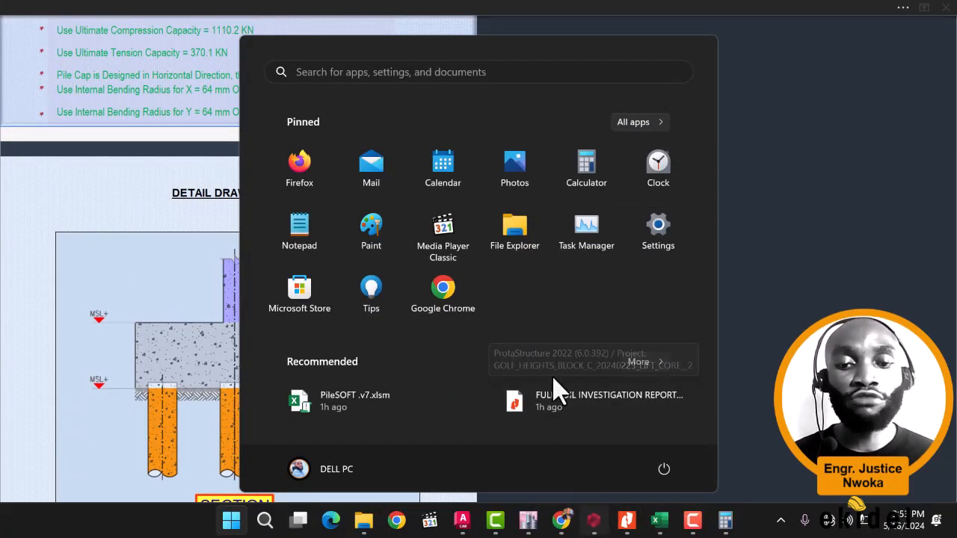
left_click(752, 171)
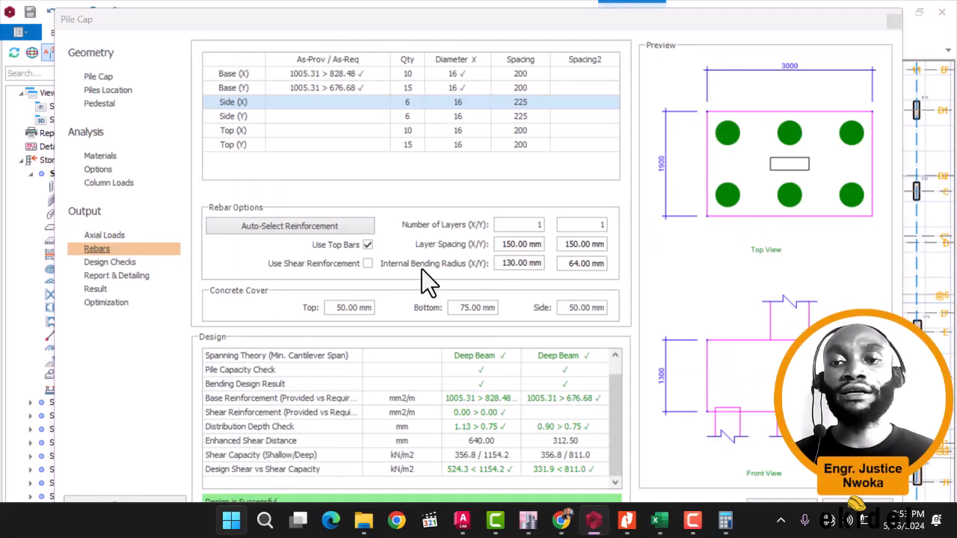
left_click(100, 262)
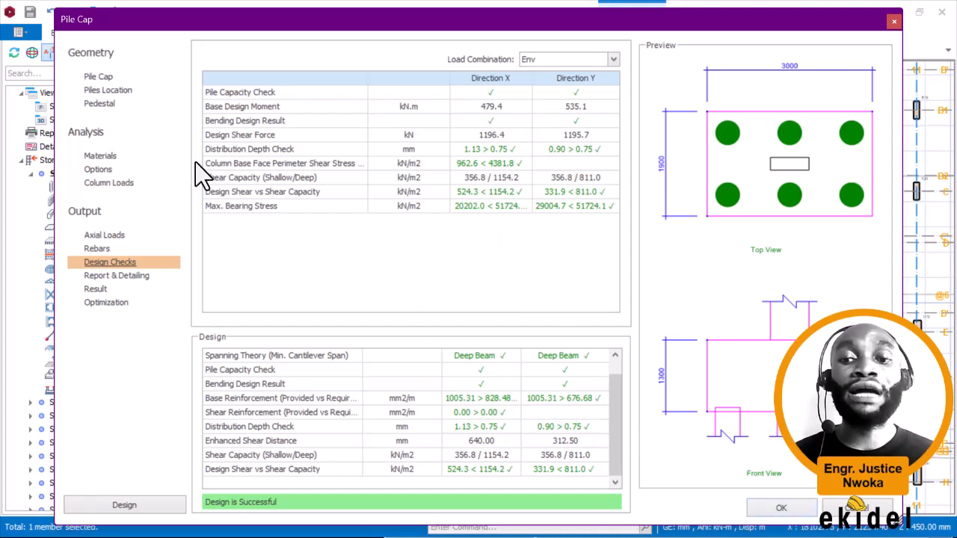
Step: Change the pile cap label to PC-Type 6 and accept the pile cap design
left_click(98, 77)
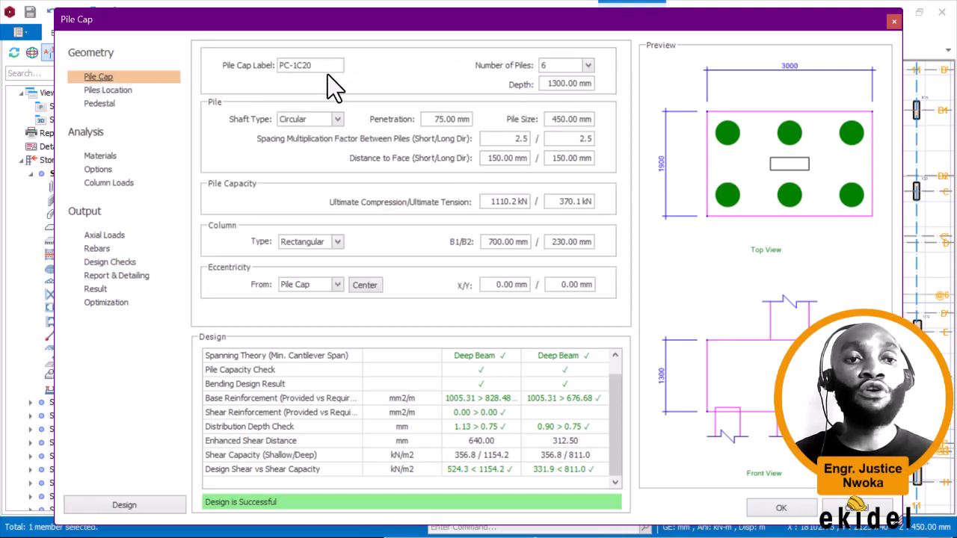
left_click_drag(327, 65, 290, 66)
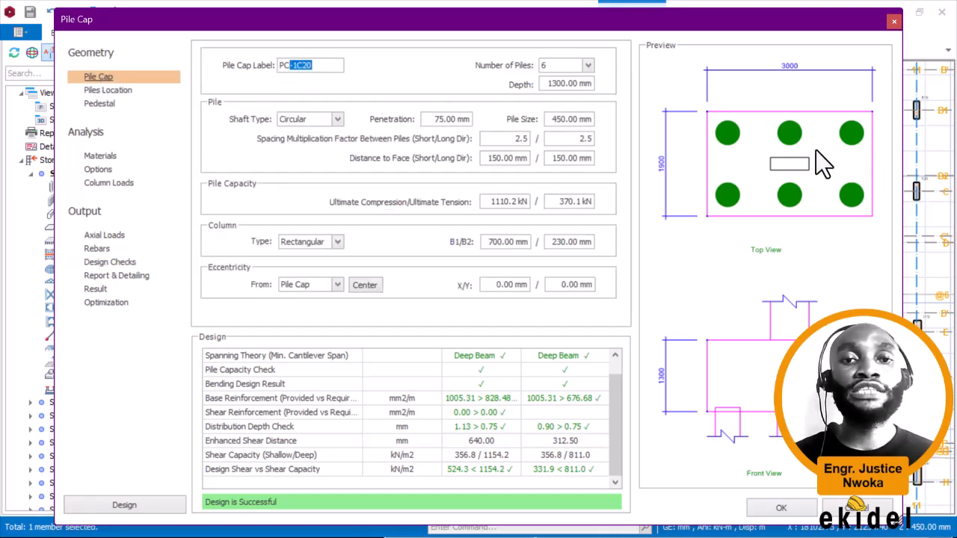
type("6")
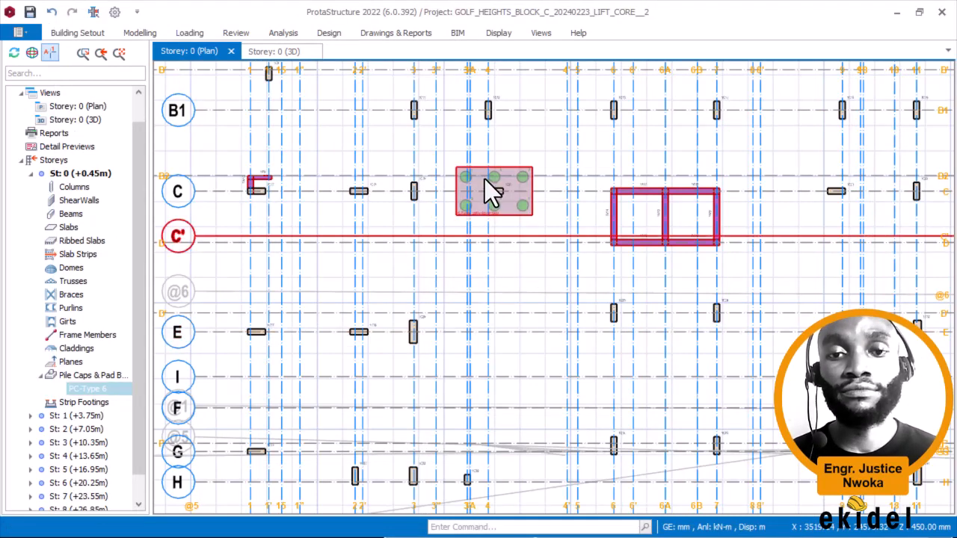
Step: Inspect the PC-Type 6 pile cap and its available actions on the storey plan, and clear its selection
scroll(486, 183, "up", 5)
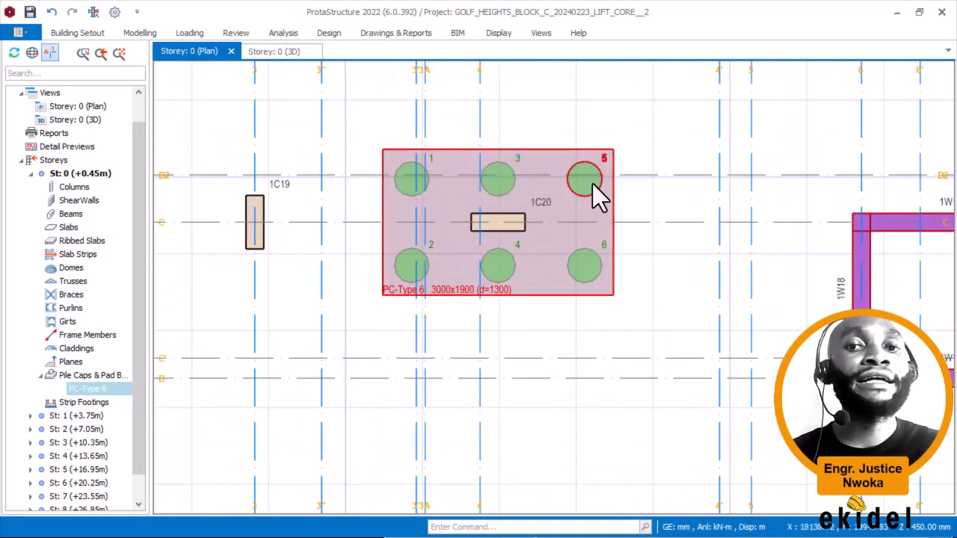
right_click(539, 148)
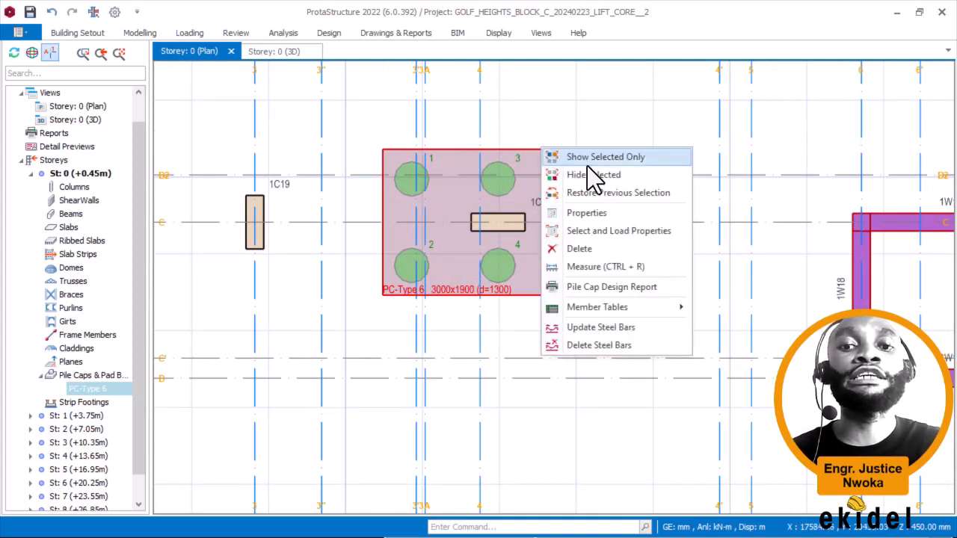
left_click(604, 125)
key("Escape")
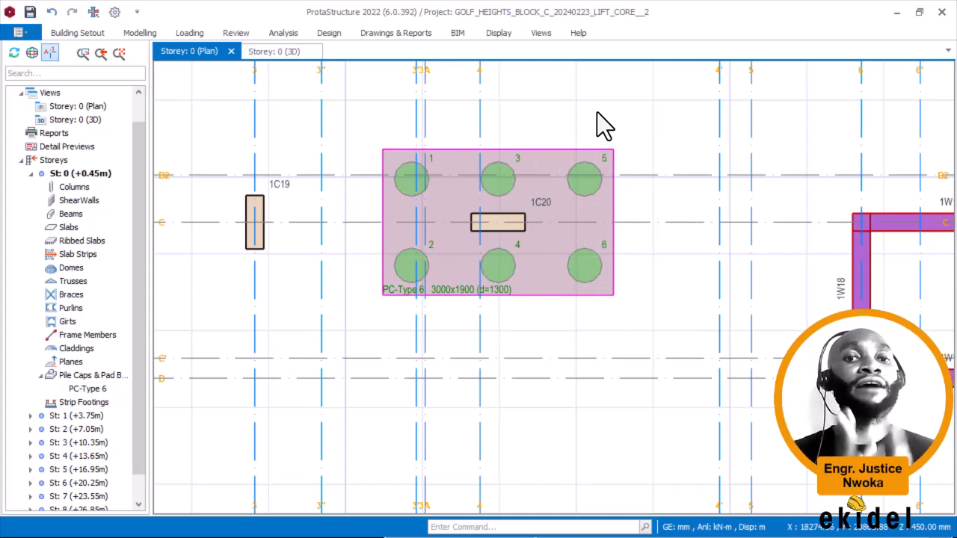
Step: Locate column 1C12 on grid line B1 in the plan and inspect its details
scroll(538, 262, "down", 4)
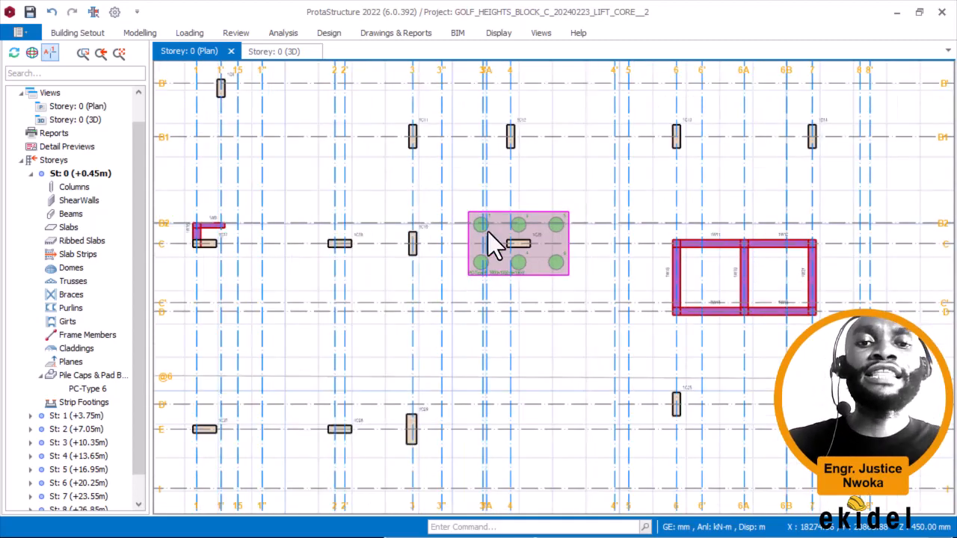
scroll(485, 232, "up", 2)
scroll(489, 196, "up", 3)
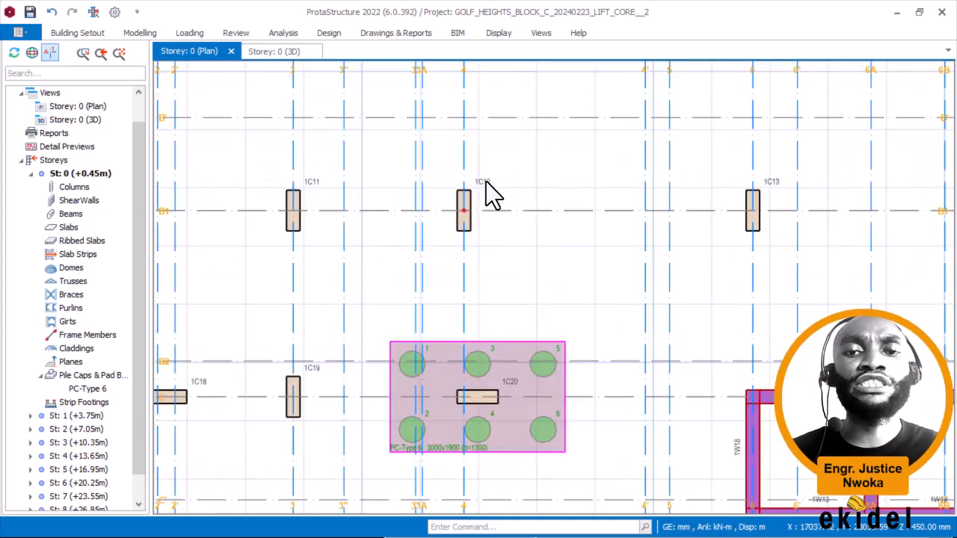
scroll(495, 183, "up", 2)
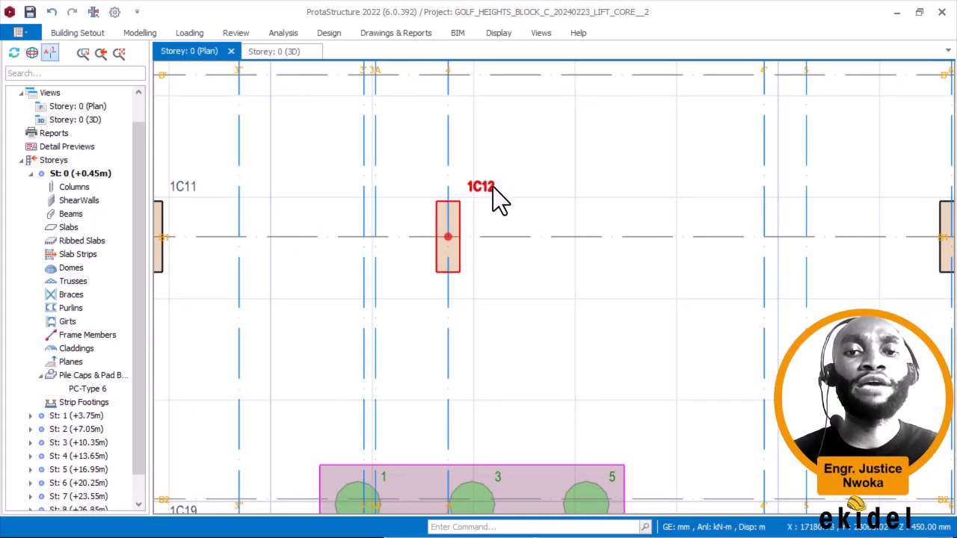
left_click(491, 185)
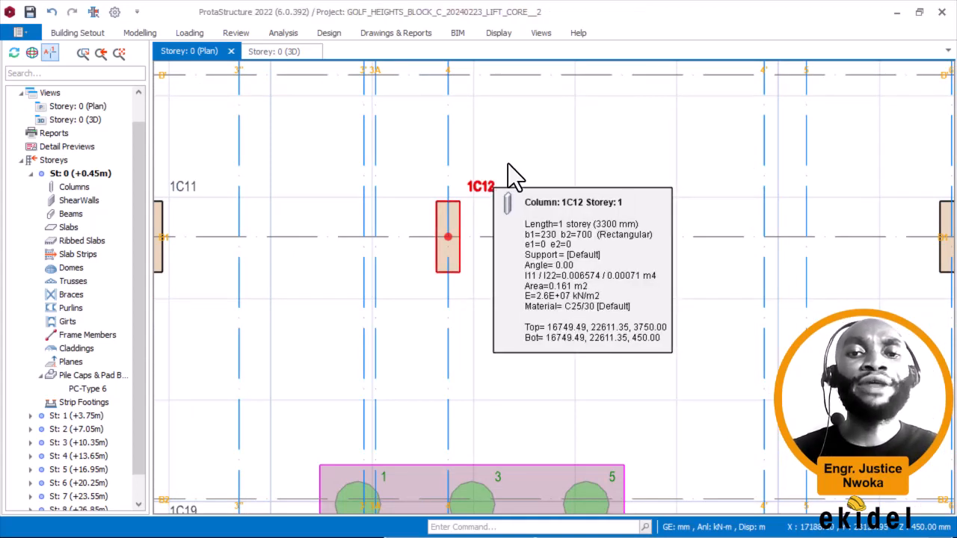
Step: Insert a pile cap at column 1C12 and bring up its column loads in the Pile Cap dialog
right_click(515, 124)
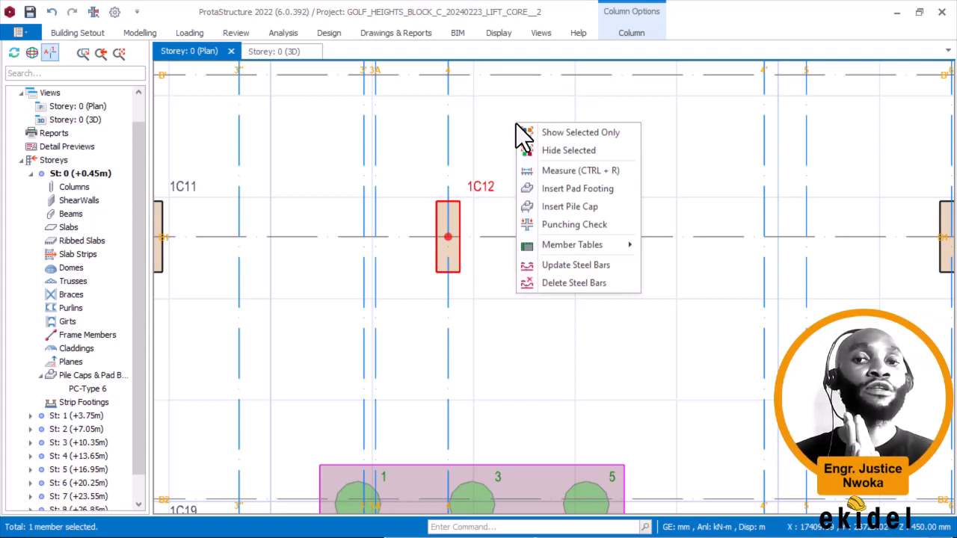
left_click(580, 205)
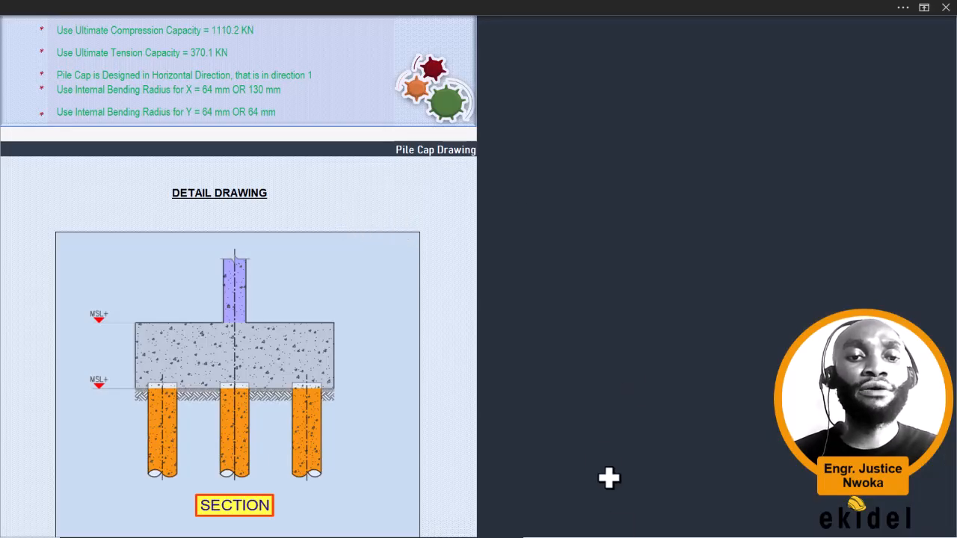
key("super")
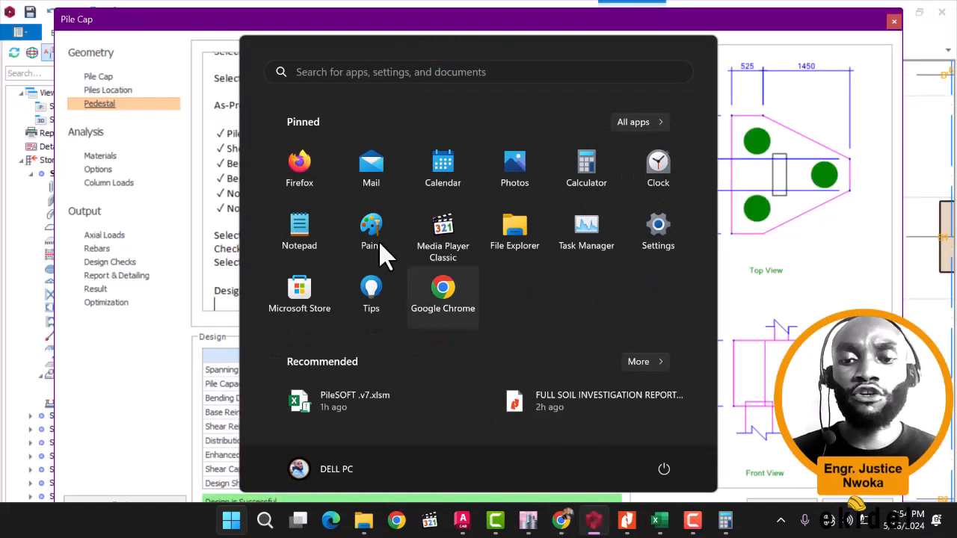
key("Escape")
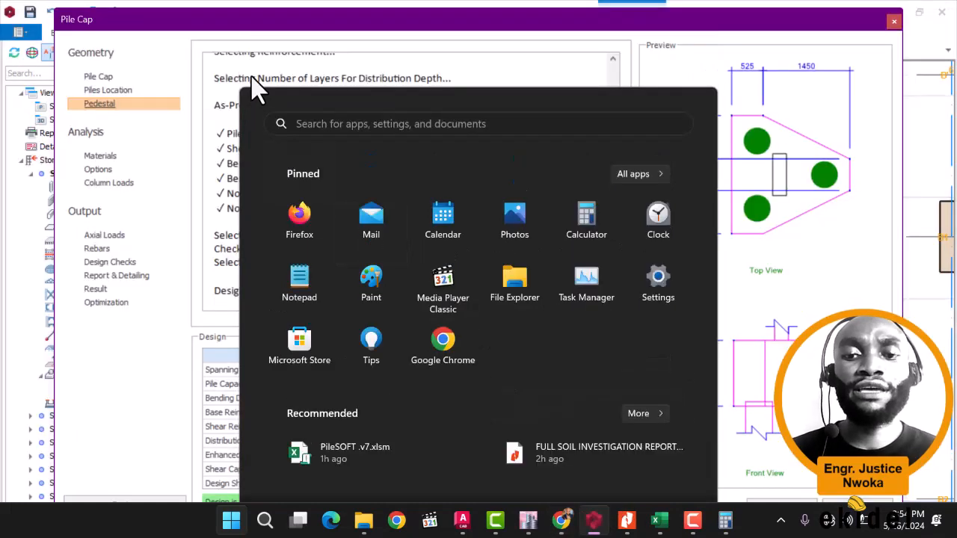
left_click(99, 74)
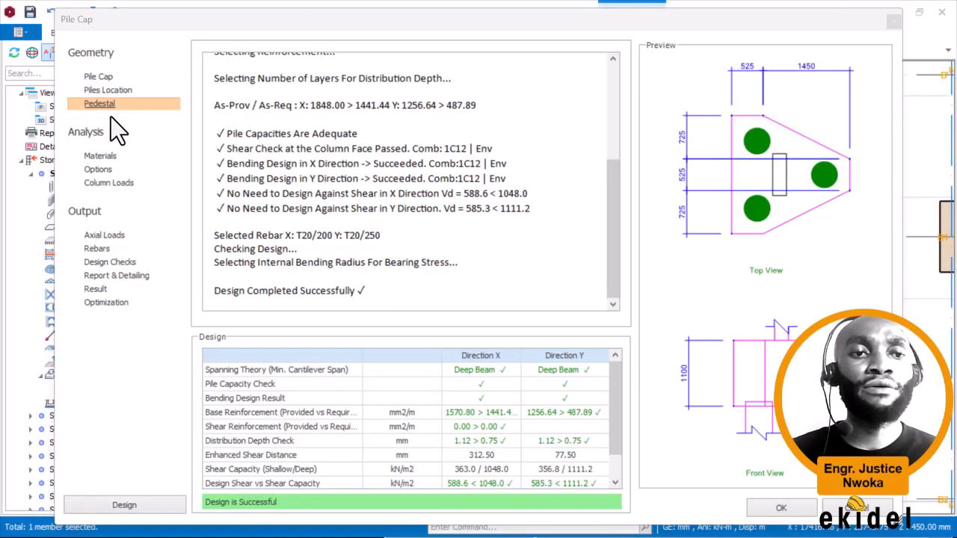
left_click(133, 184)
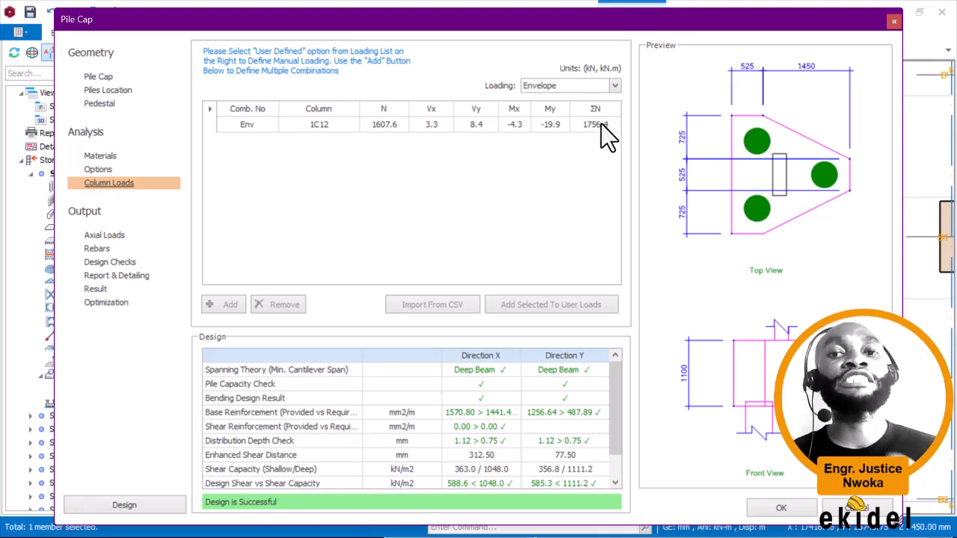
Step: Switch to PileSOFT, return to its Parameters sheet and set the column load to 1756.4 kN
key("super")
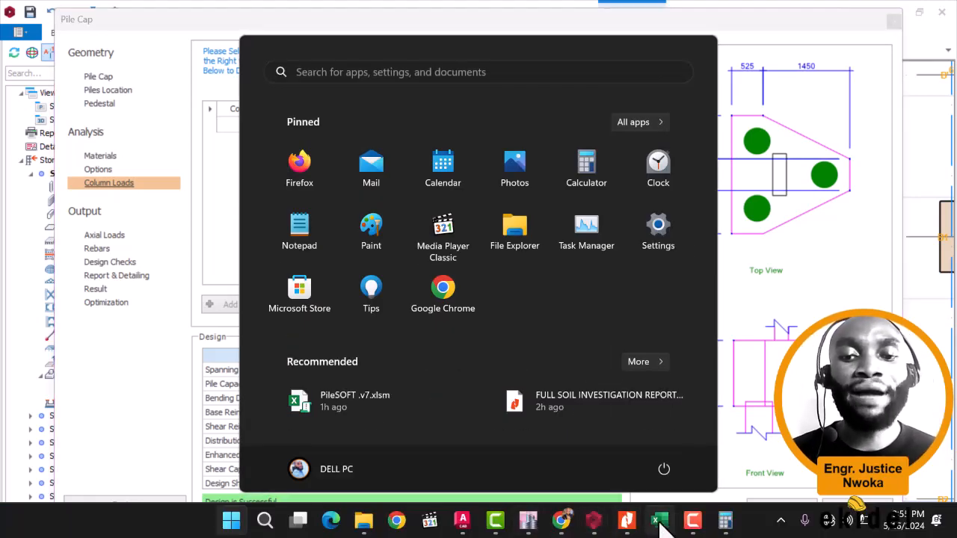
left_click(659, 519)
scroll(308, 198, "down", 8)
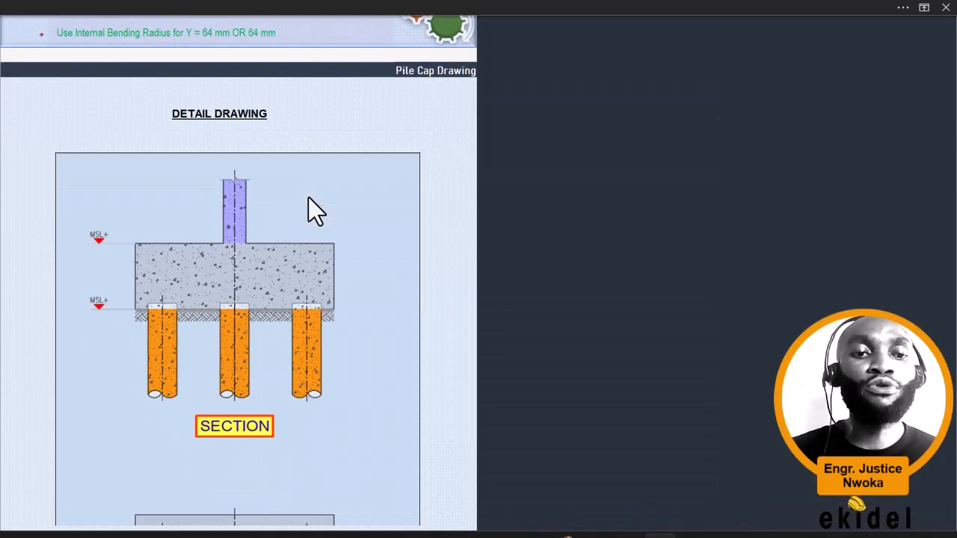
left_click(88, 447)
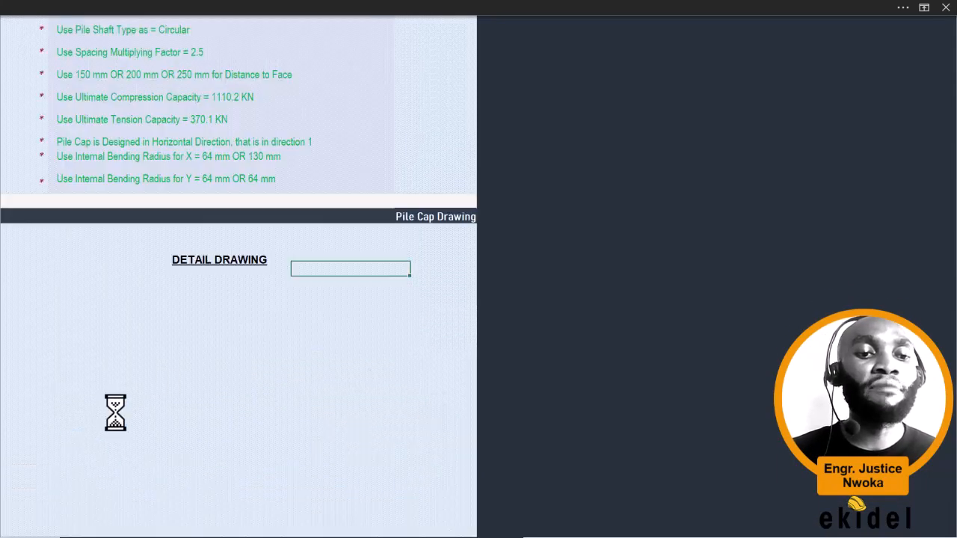
mouse_move(139, 248)
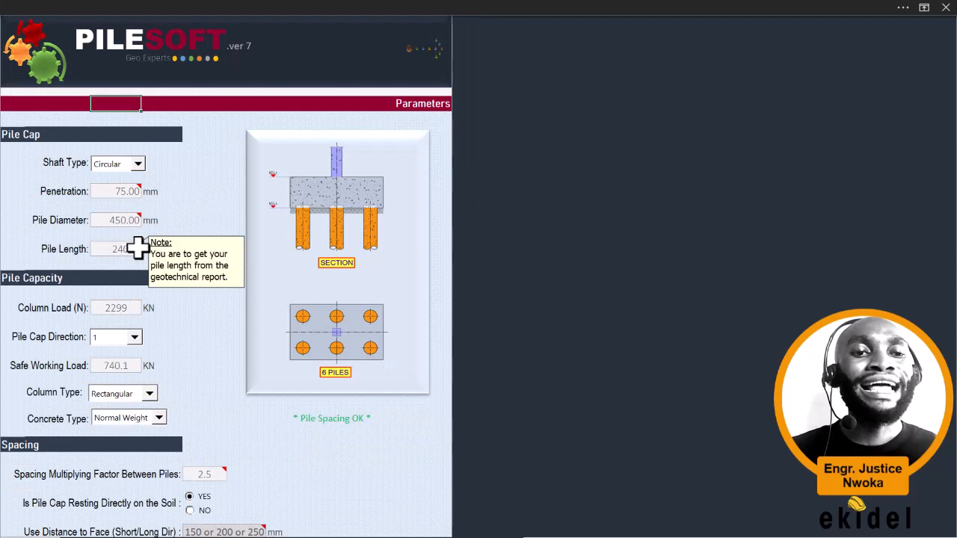
left_click(129, 307)
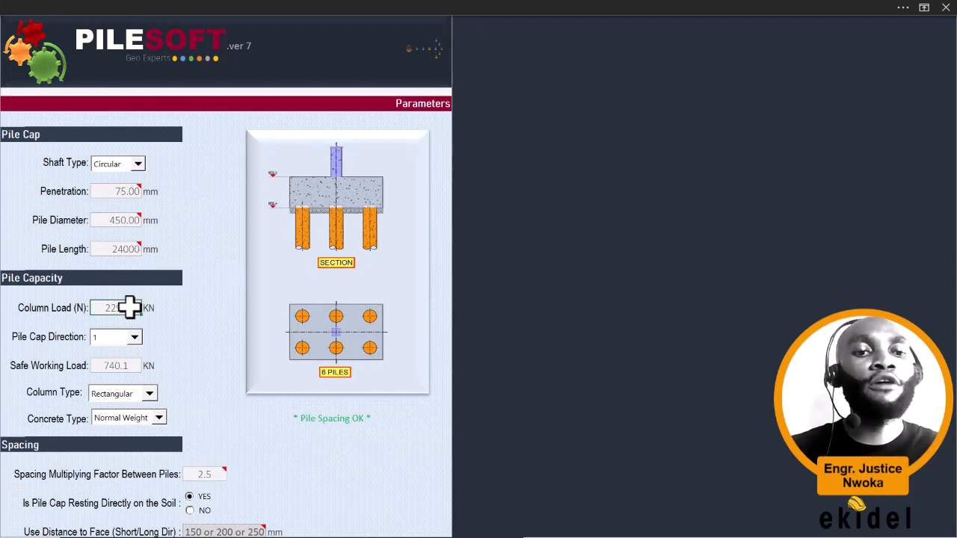
type("17")
type("50")
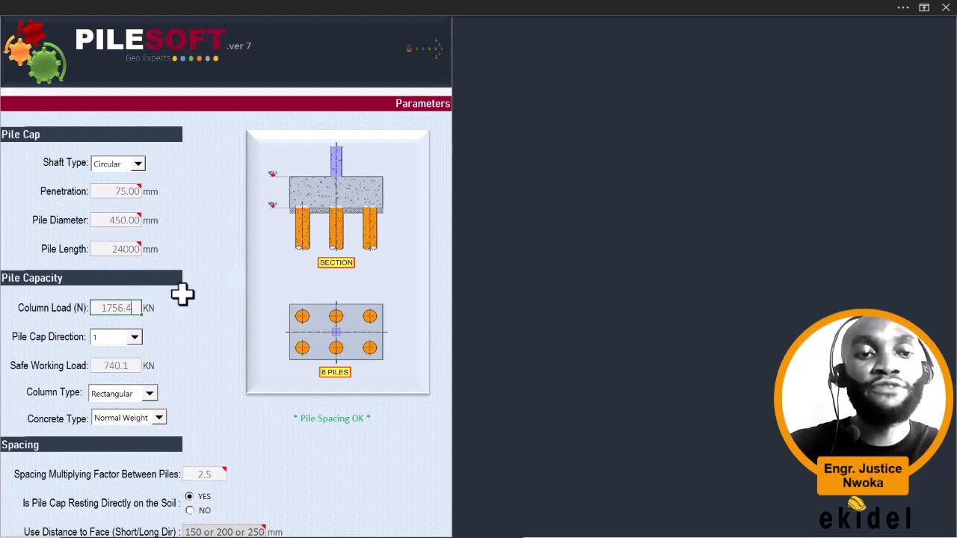
Step: Generate the design data sheet, review the output recommendations and close the Bentley CONNECTION Client window
scroll(238, 314, "down", 5)
scroll(240, 321, "down", 2)
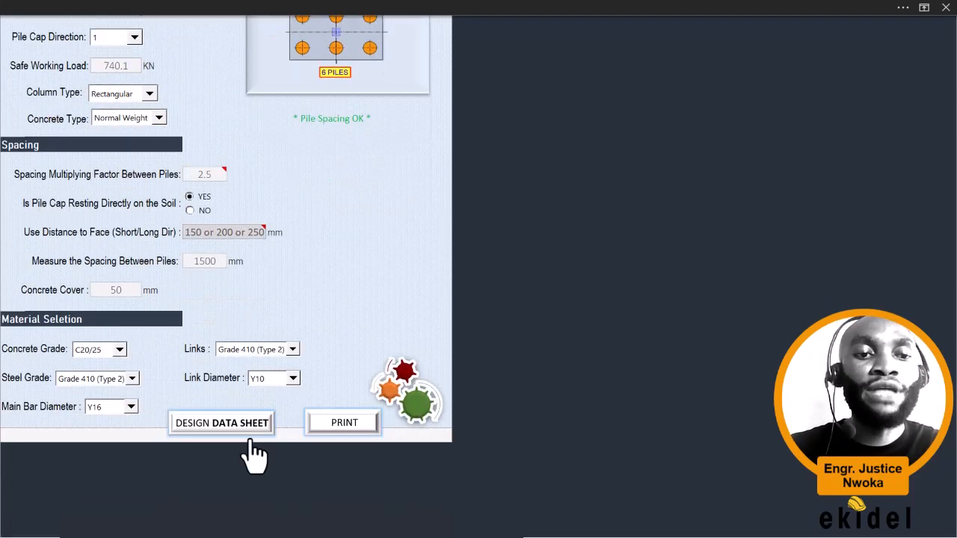
left_click(229, 423)
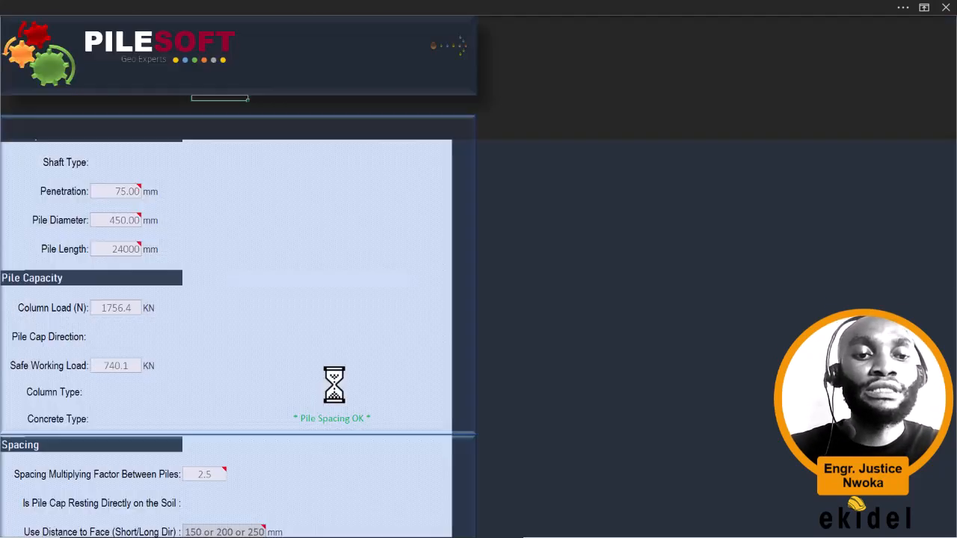
scroll(344, 339, "down", 5)
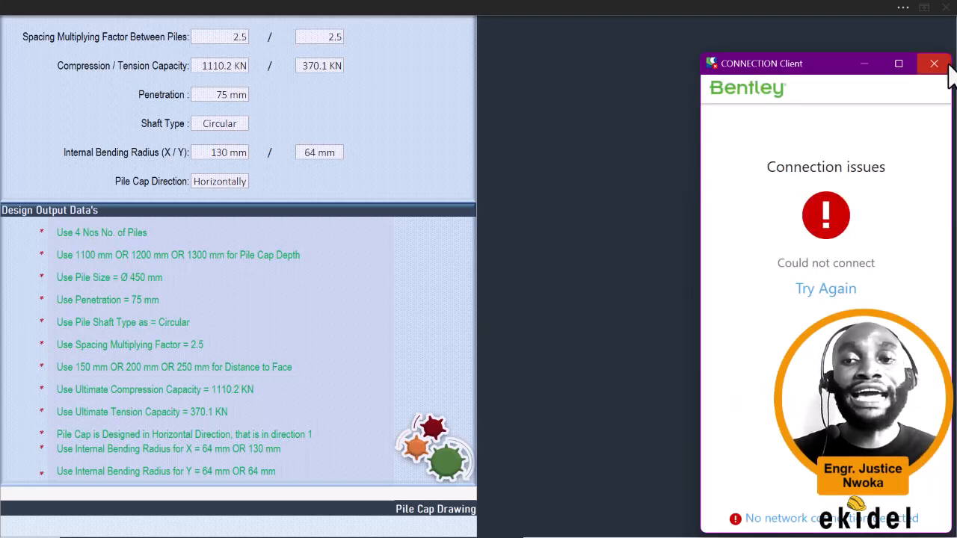
left_click(947, 64)
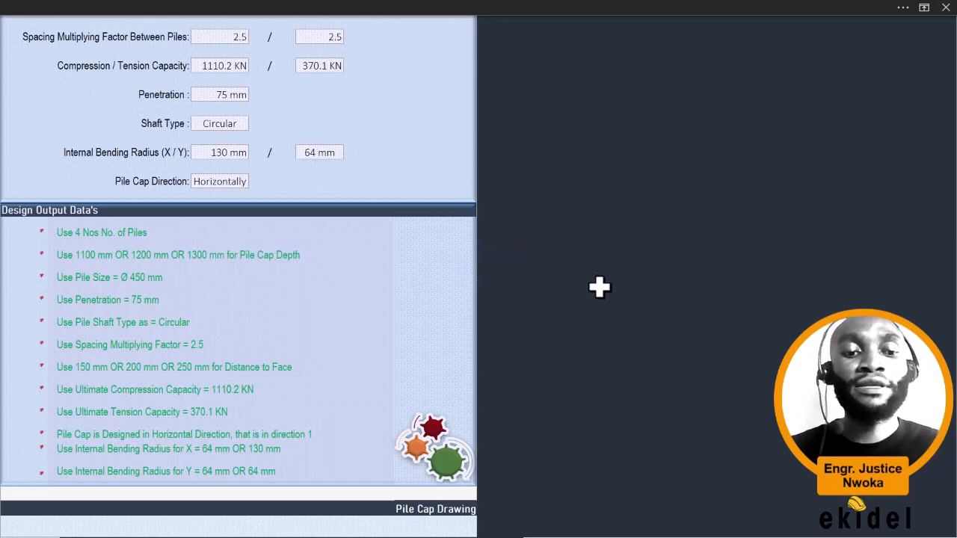
Step: Switch back to ProtaStructure and set the number of piles for the 1C12 pile cap to 4
key("super")
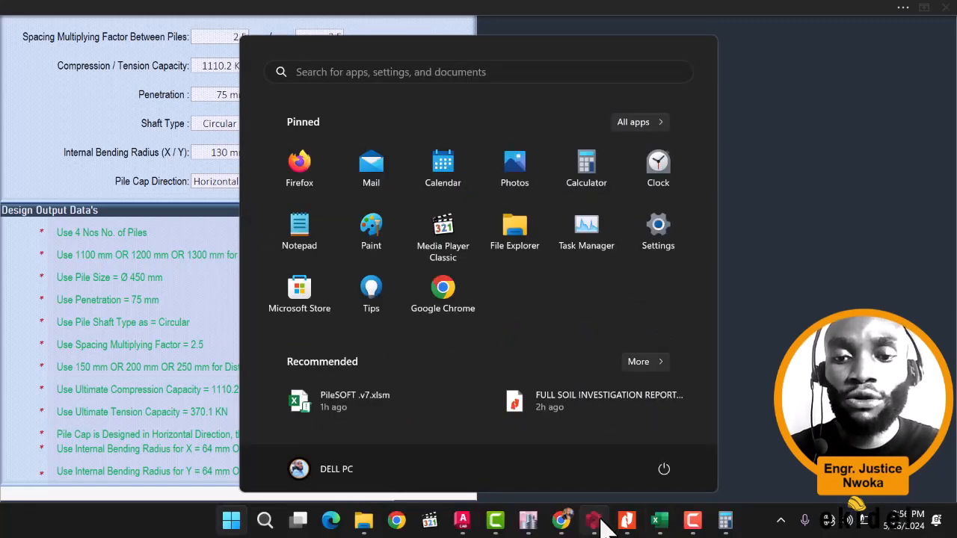
left_click(592, 521)
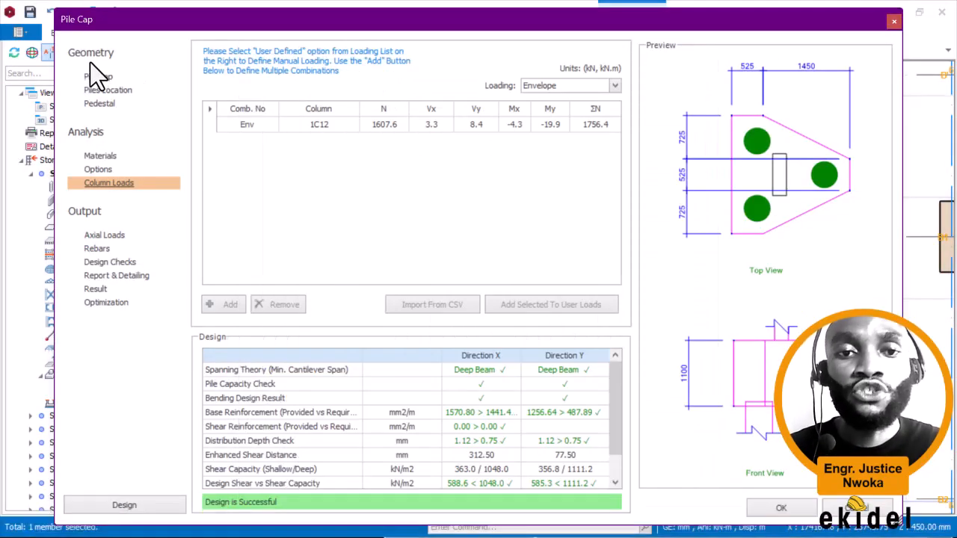
left_click(96, 77)
left_click(589, 66)
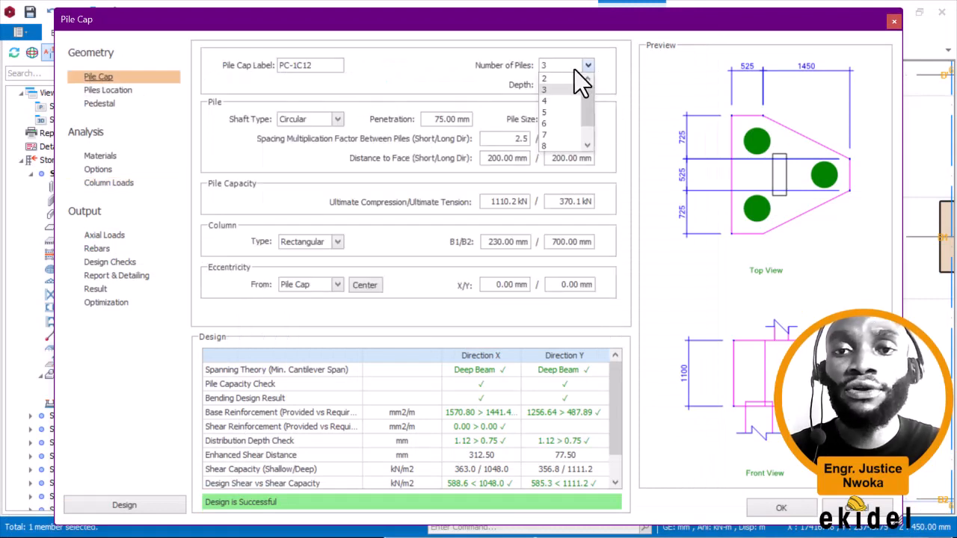
left_click(549, 101)
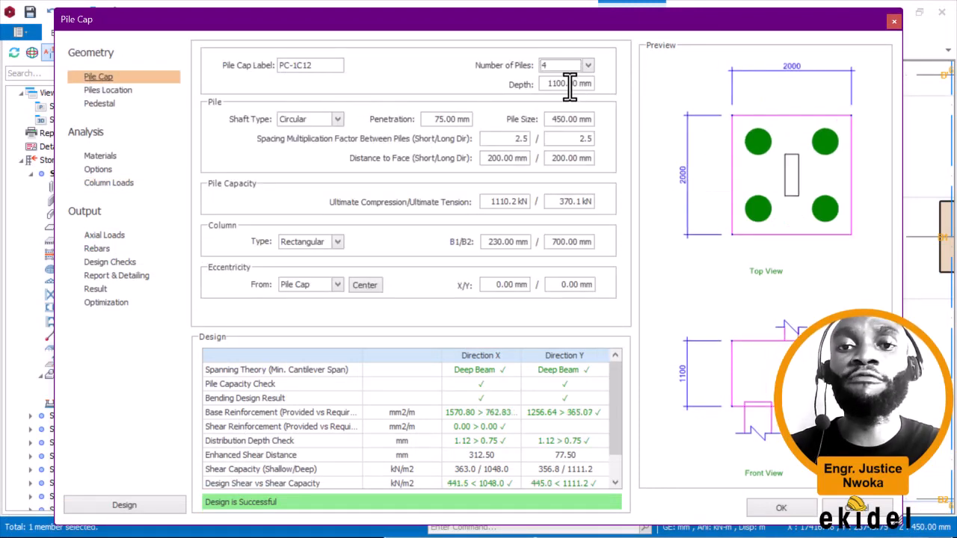
left_click_drag(545, 84, 600, 83)
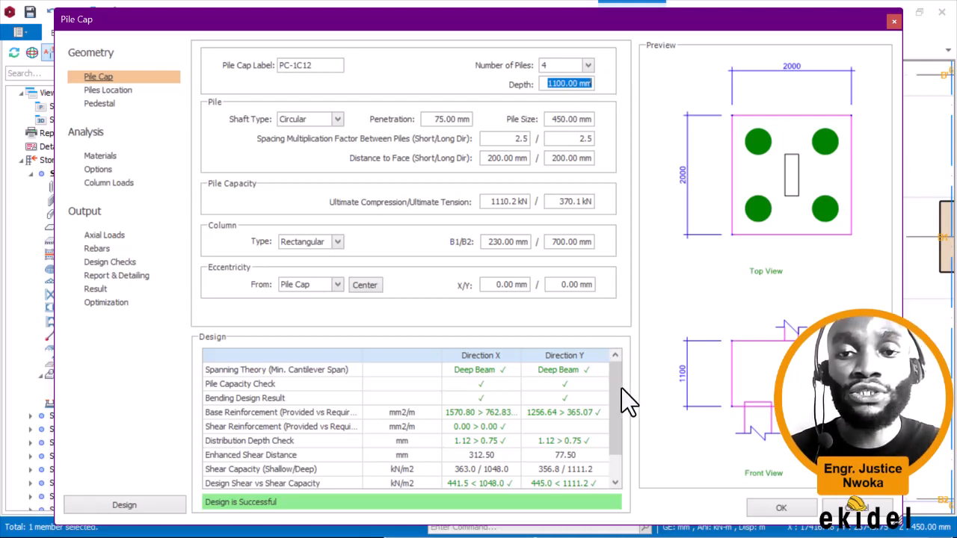
Step: Review the design summary and the detailed design checks for the four-pile cap
scroll(621, 388, "down", 1)
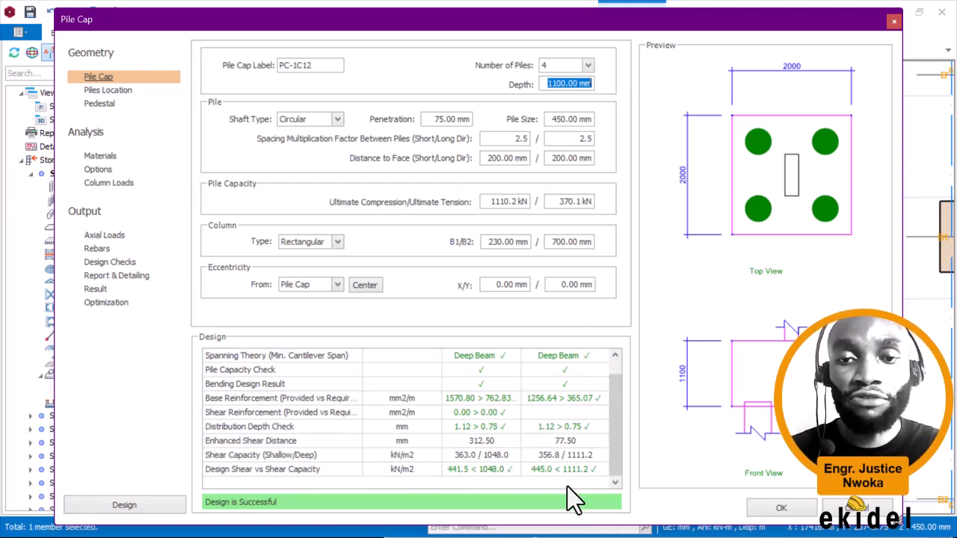
scroll(562, 448, "up", 1)
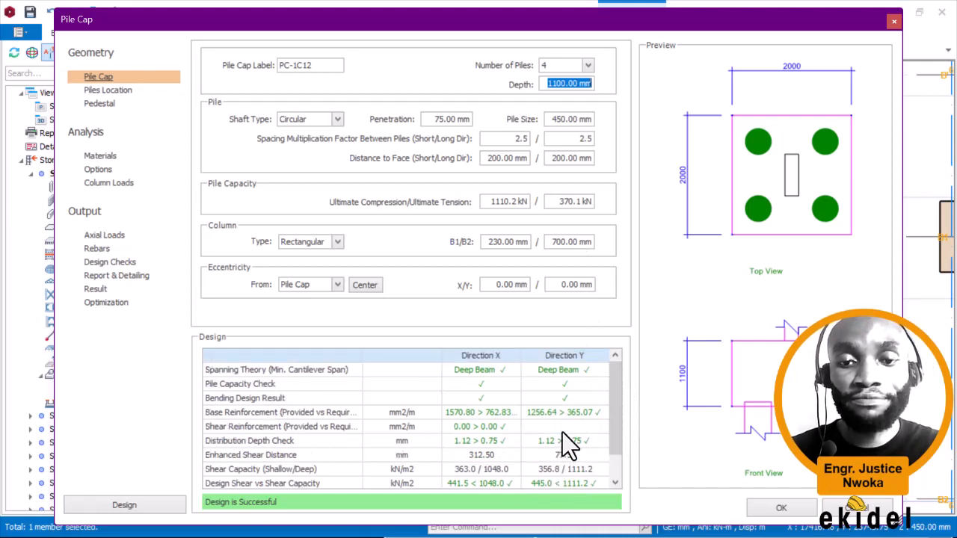
left_click(116, 263)
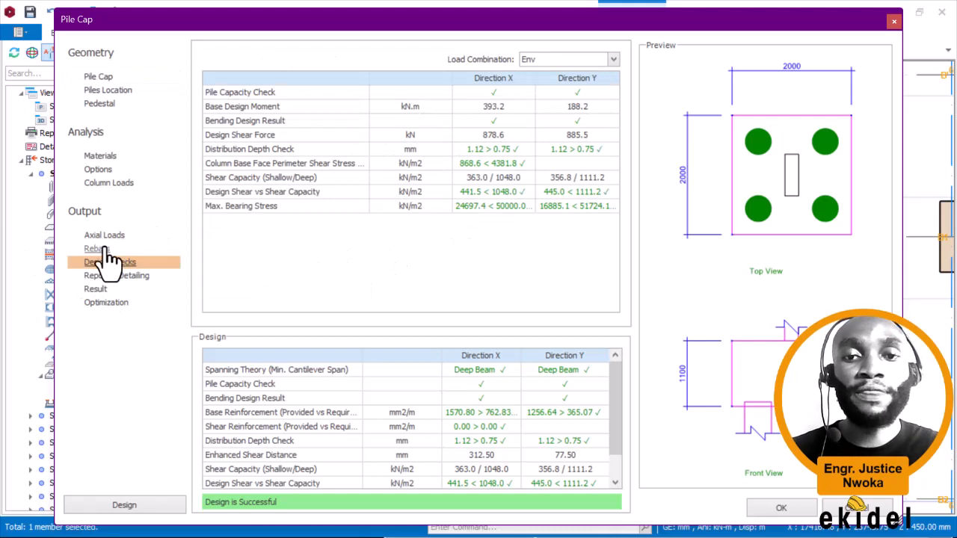
Step: Set the base reinforcement diameter to 16 in both the X and Y directions
left_click(98, 249)
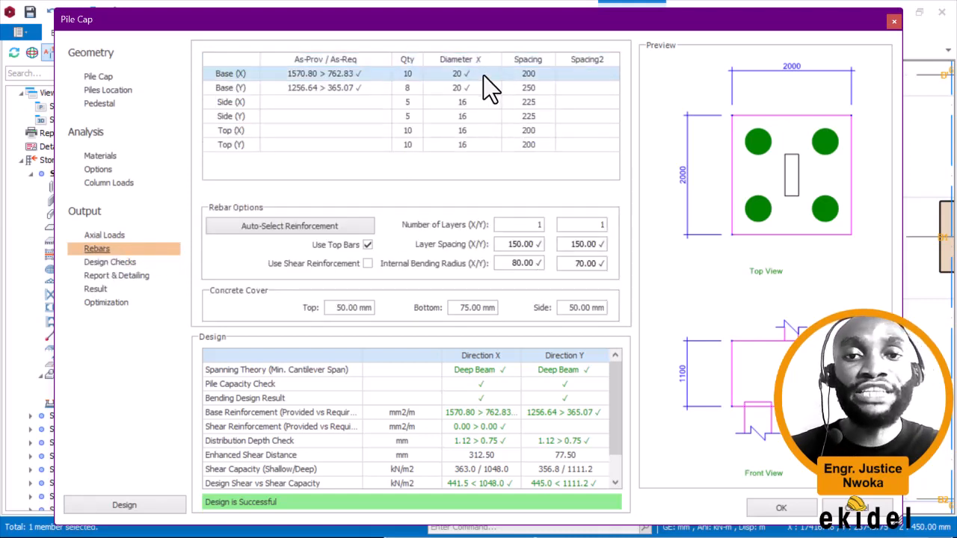
left_click(491, 74)
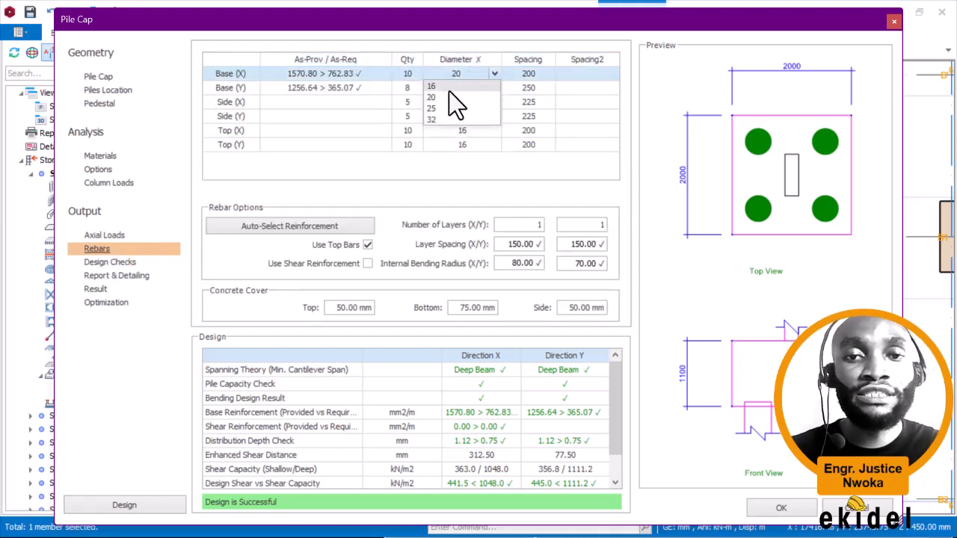
left_click(450, 91)
left_click(480, 86)
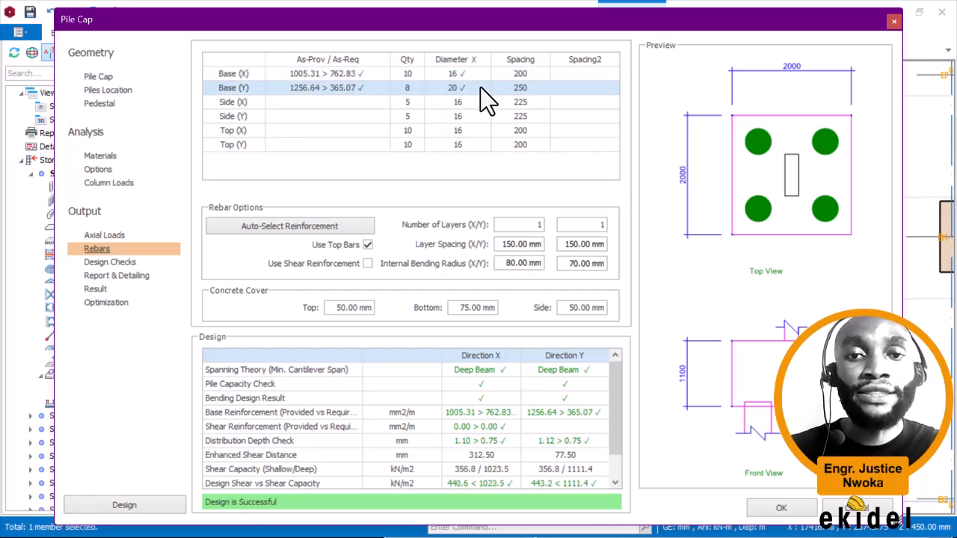
left_click(483, 87)
left_click(453, 110)
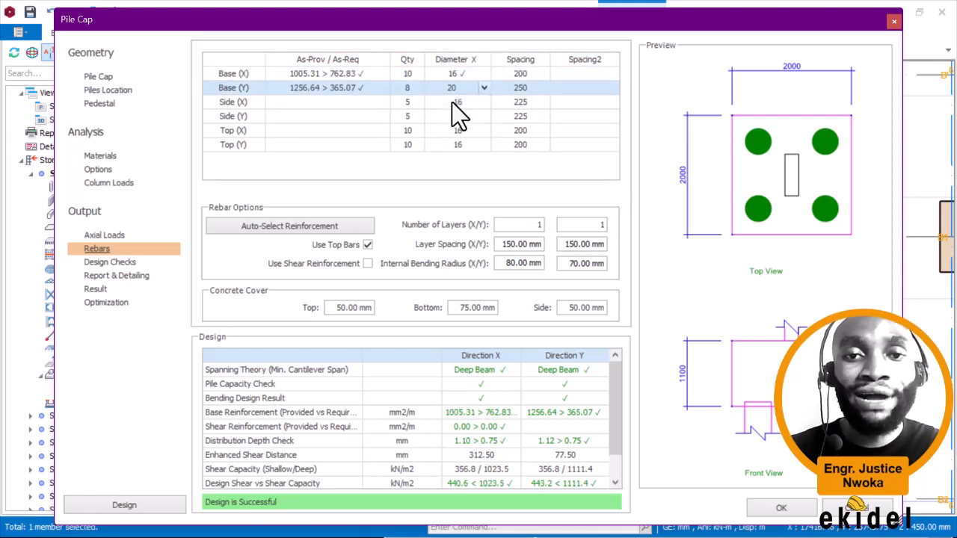
left_click(527, 94)
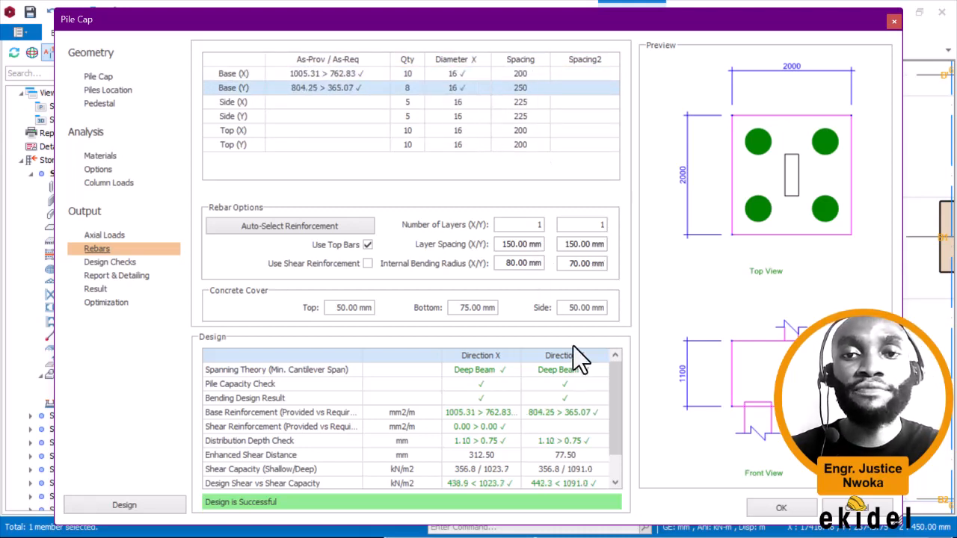
Step: Recheck the design summary and detailed design checks with the revised base bar diameters
left_click_drag(610, 376, 613, 398)
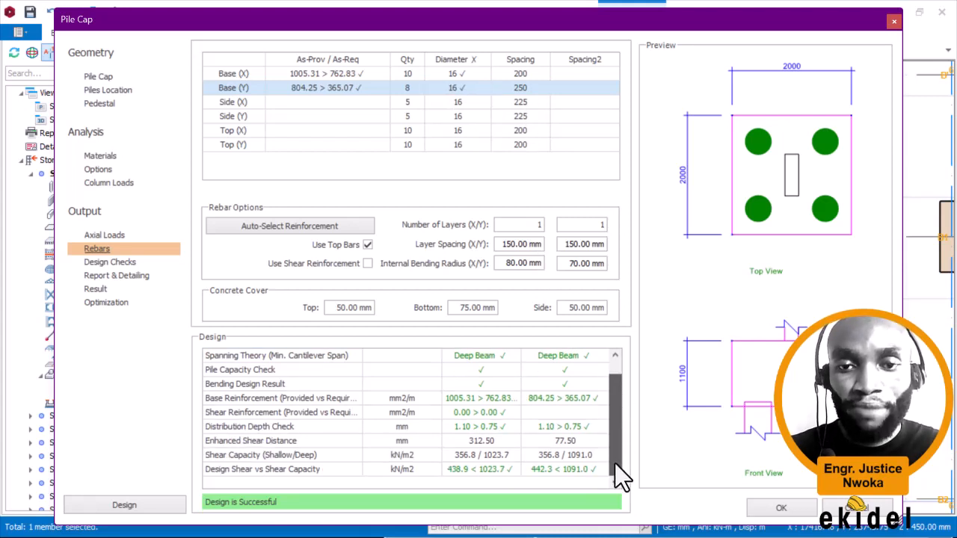
left_click_drag(615, 463, 618, 356)
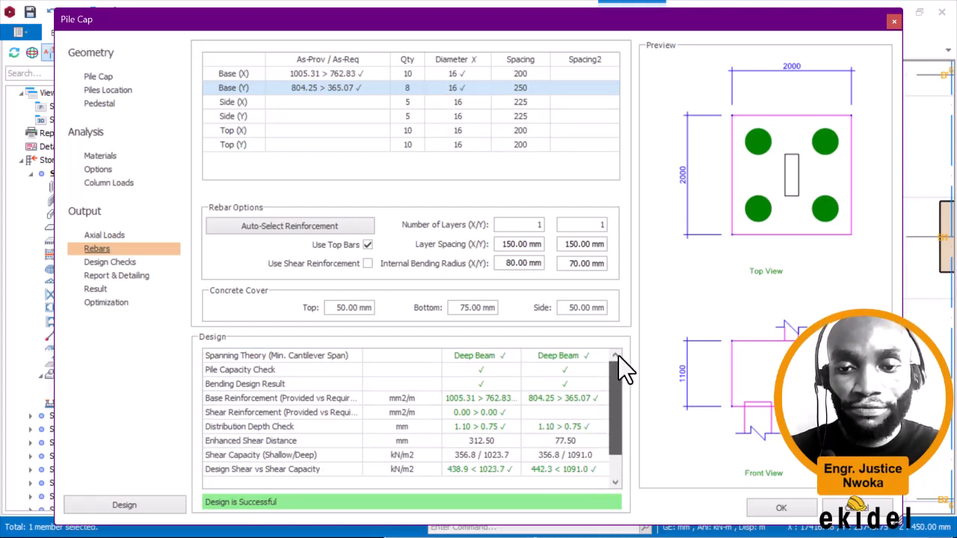
left_click(123, 264)
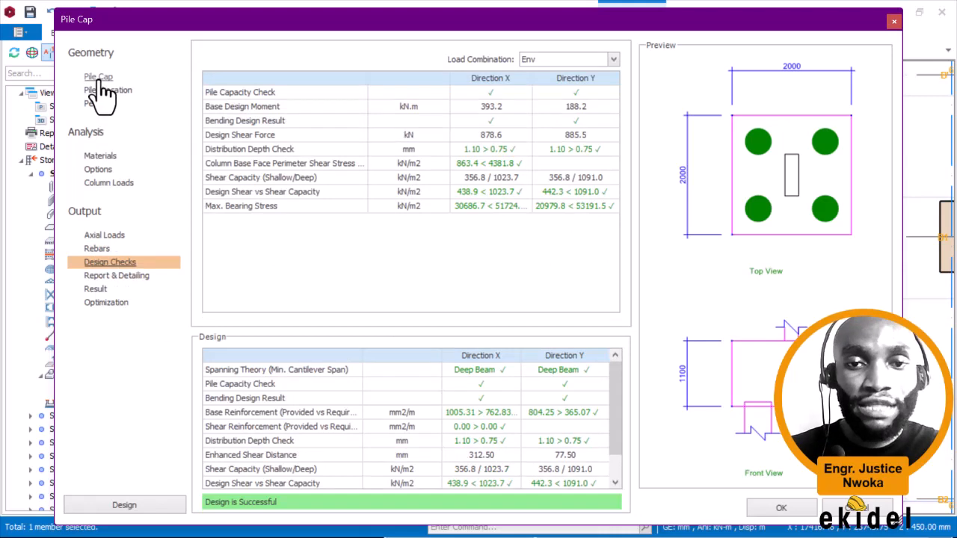
Step: Set the internal bending radius of the four-pile cap's rebars to 130 mm in X and 64 mm in Y
left_click(134, 248)
left_click(506, 264)
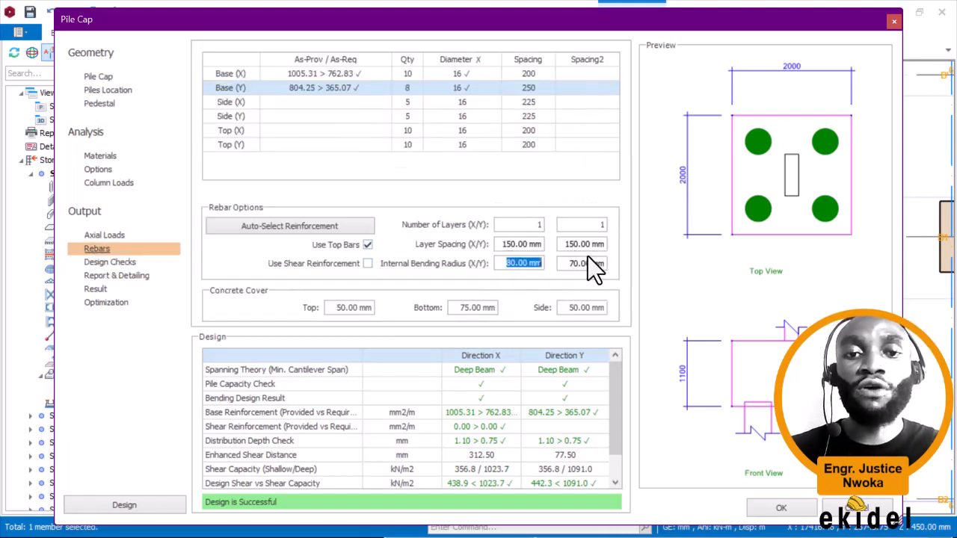
type("130")
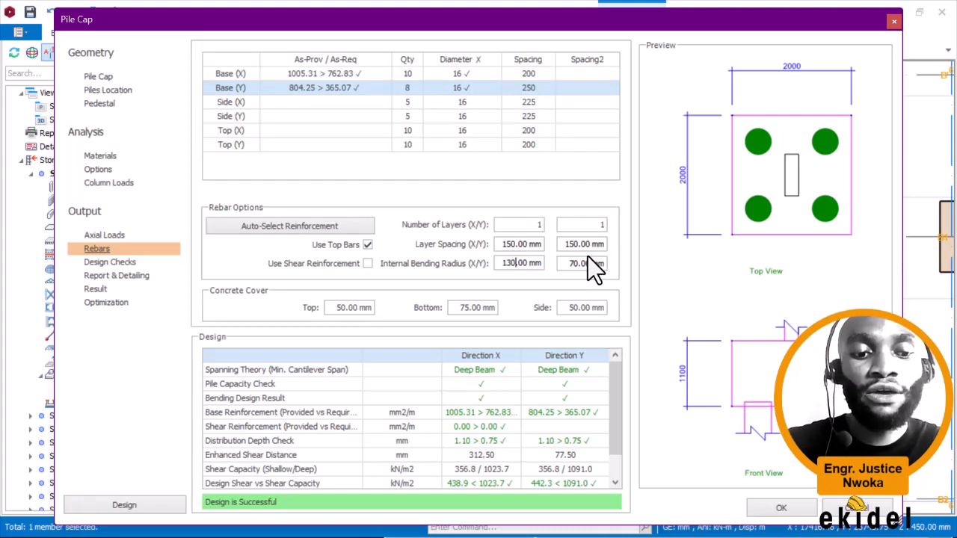
left_click(585, 263)
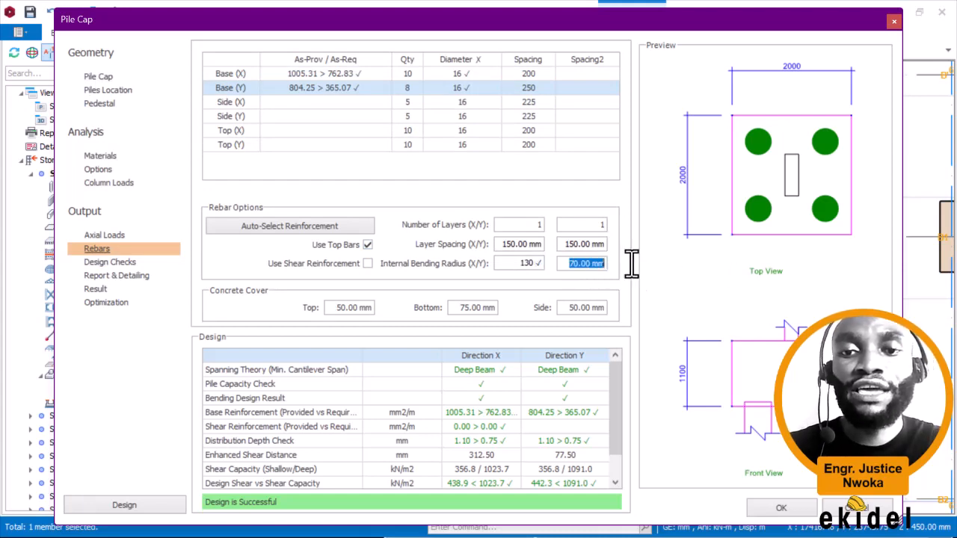
type("64")
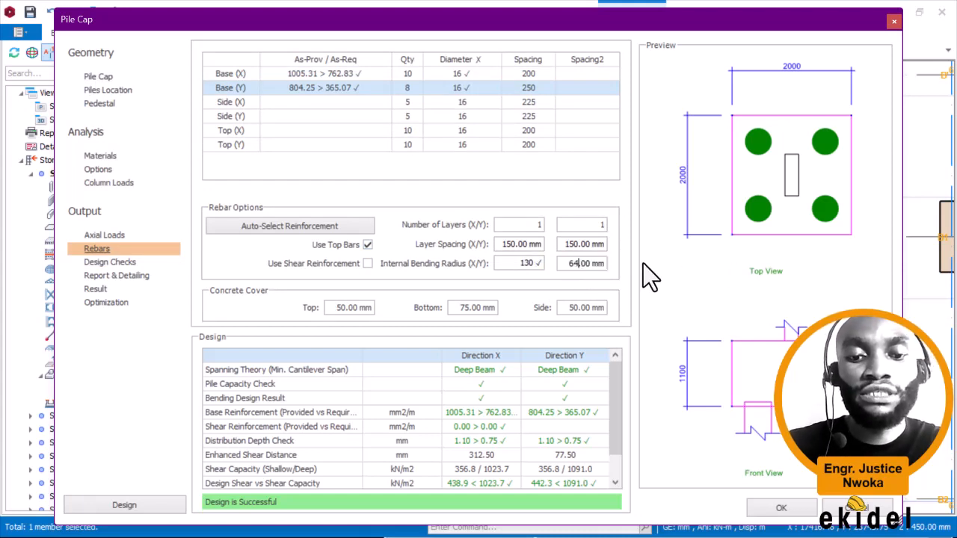
left_click(514, 263)
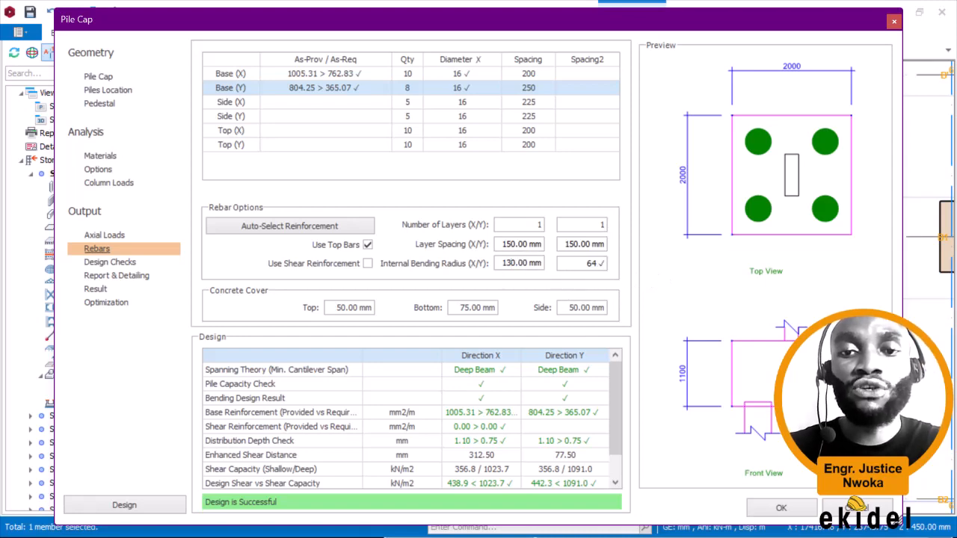
Step: Switch to PileSOFT, check the recommended internal bending radii and other design outputs, and return to ProtaStructure
left_click(623, 525)
key("super")
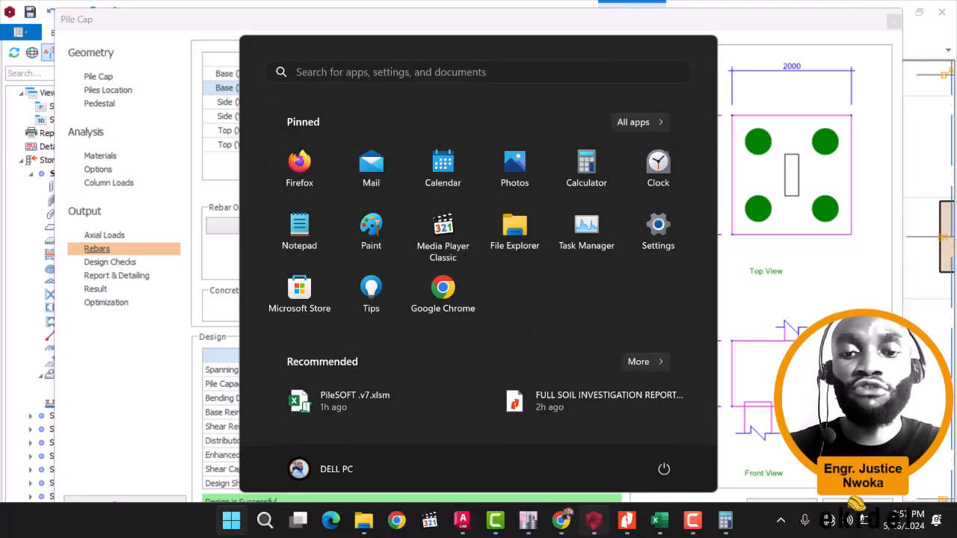
left_click(303, 417)
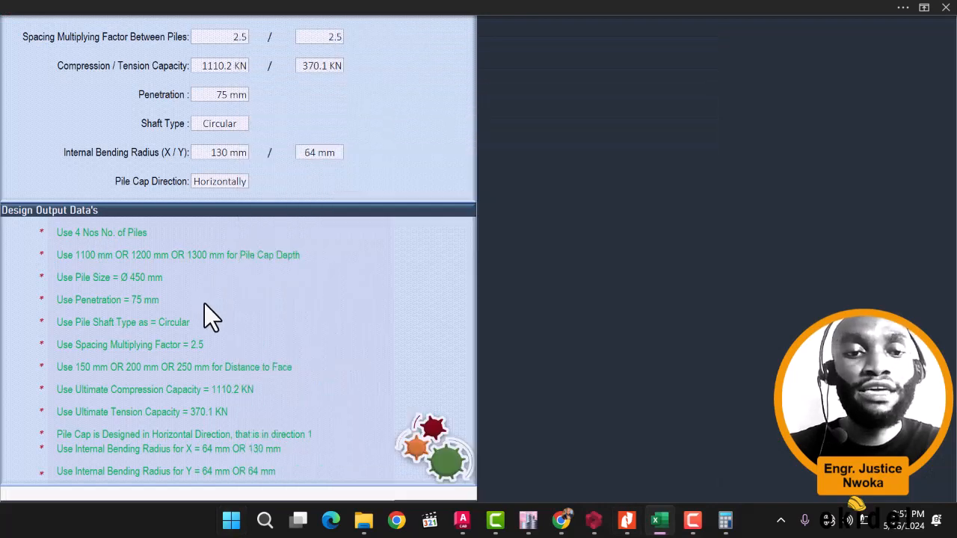
scroll(204, 303, "down", 2)
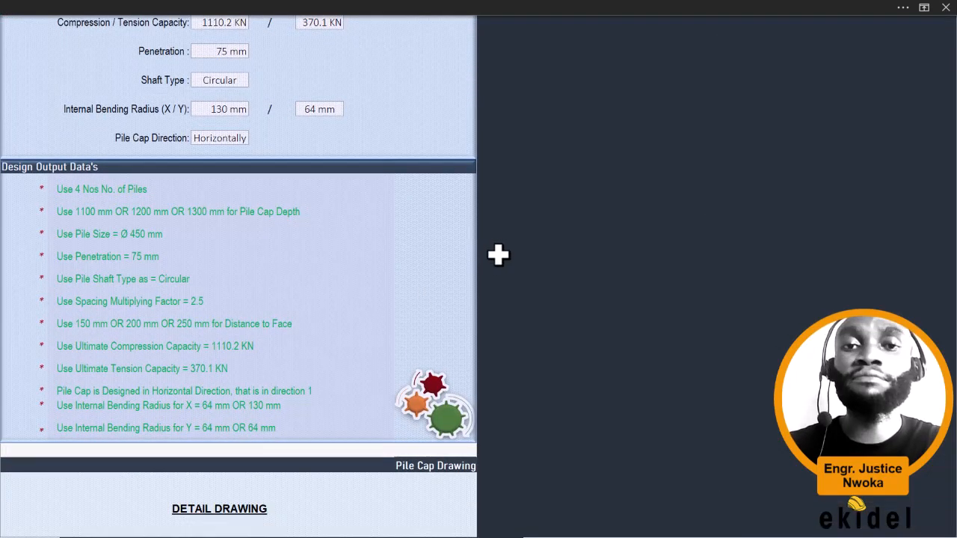
key("super")
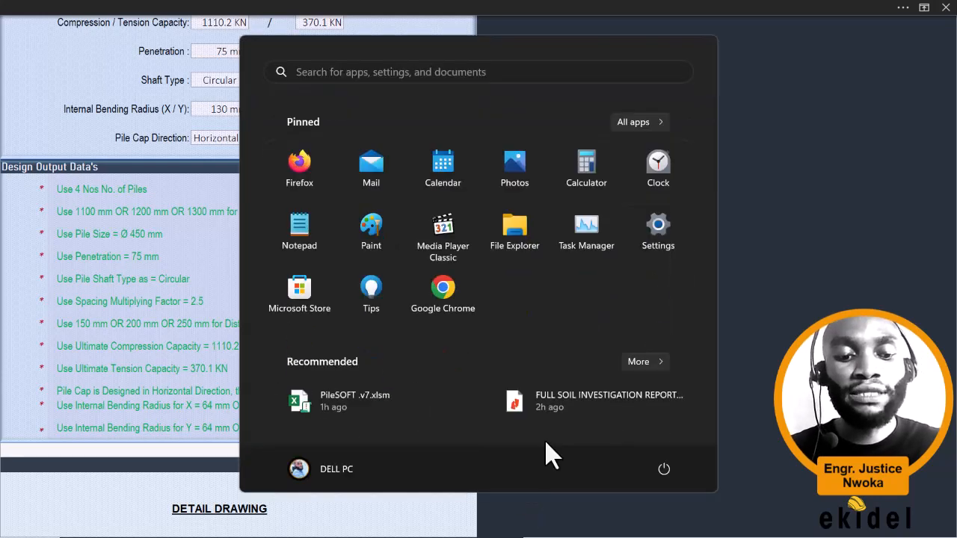
left_click(600, 523)
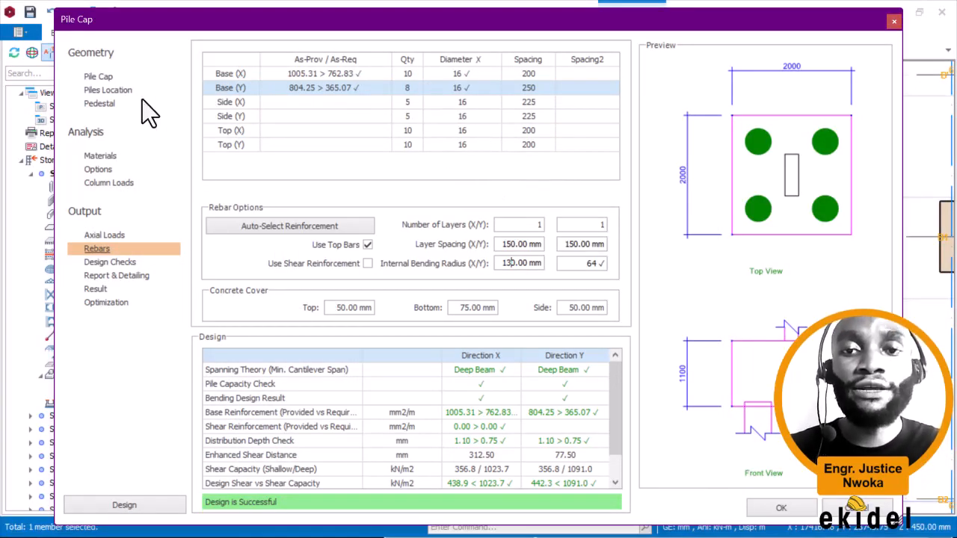
Step: Label the 1C12 pile cap PC-Type 4 and accept its design to place it in the plan
left_click(97, 77)
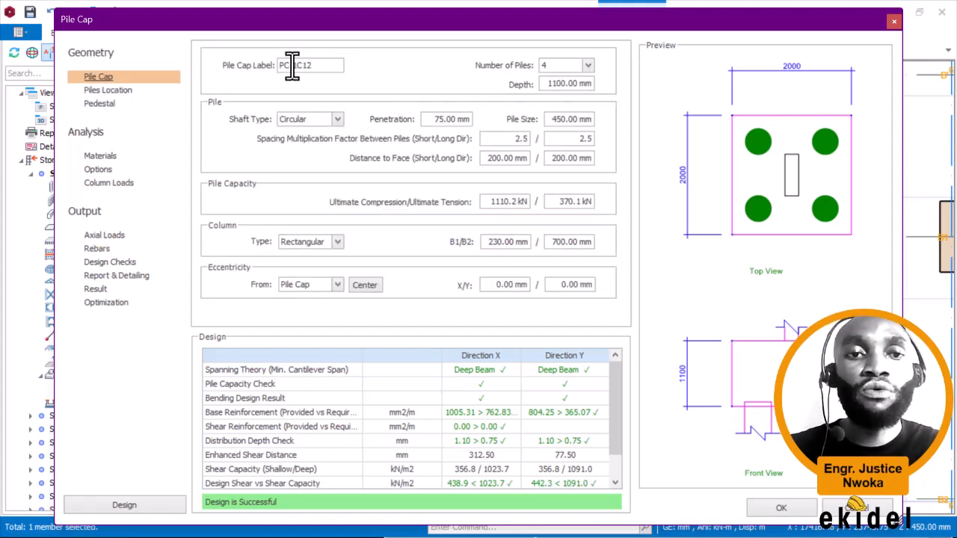
left_click_drag(293, 66, 334, 70)
key("BackSpace")
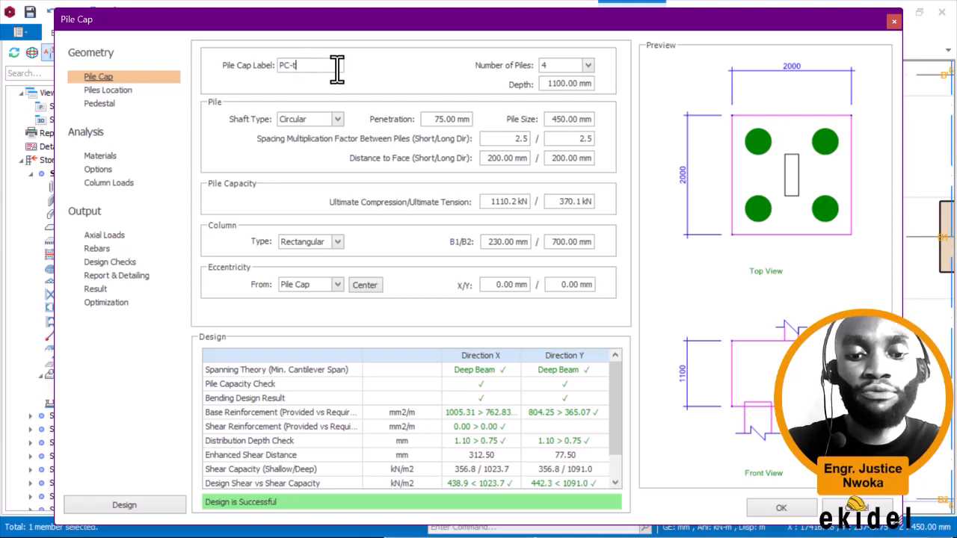
type("type")
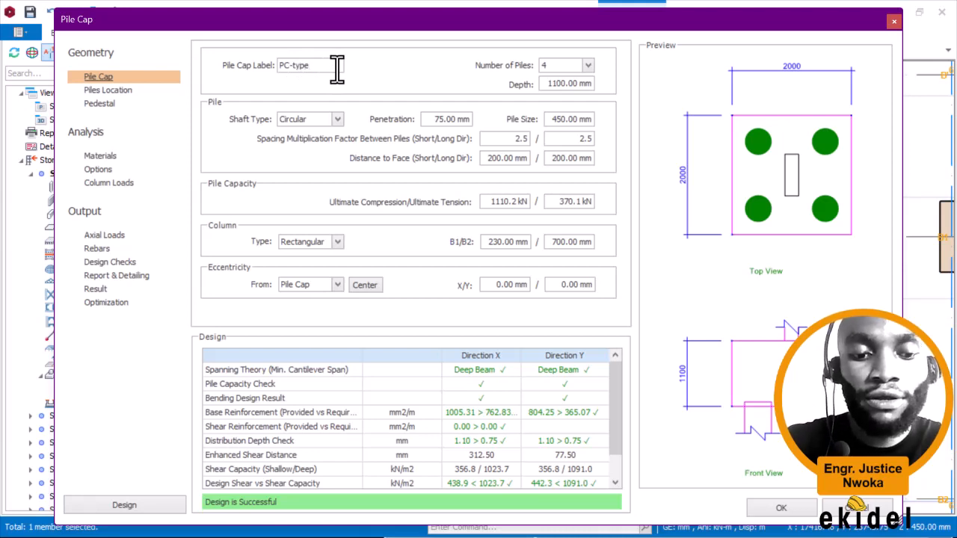
key("BackSpace")
key("BackSpace")
key("BackSpace")
key("BackSpace")
type("TYPE")
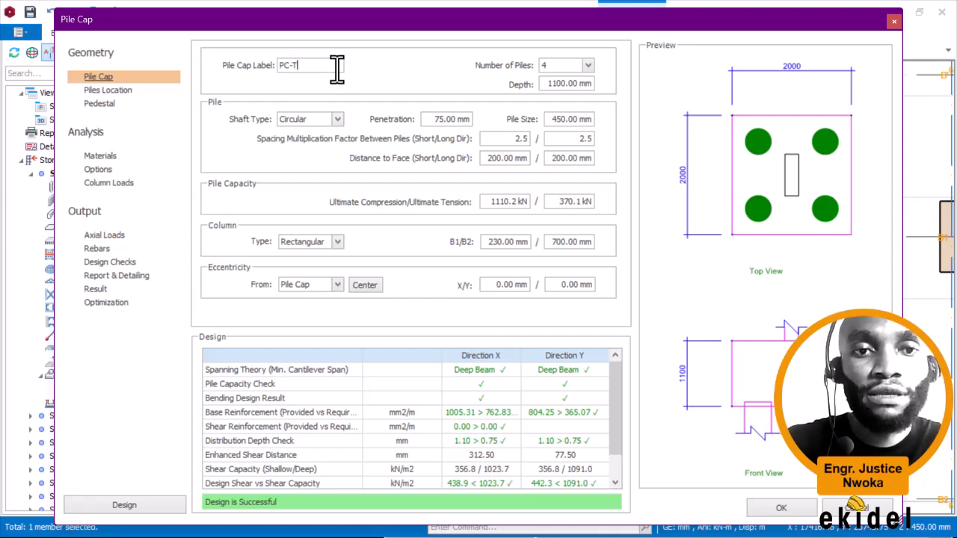
key("BackSpace")
key("BackSpace")
key("BackSpace")
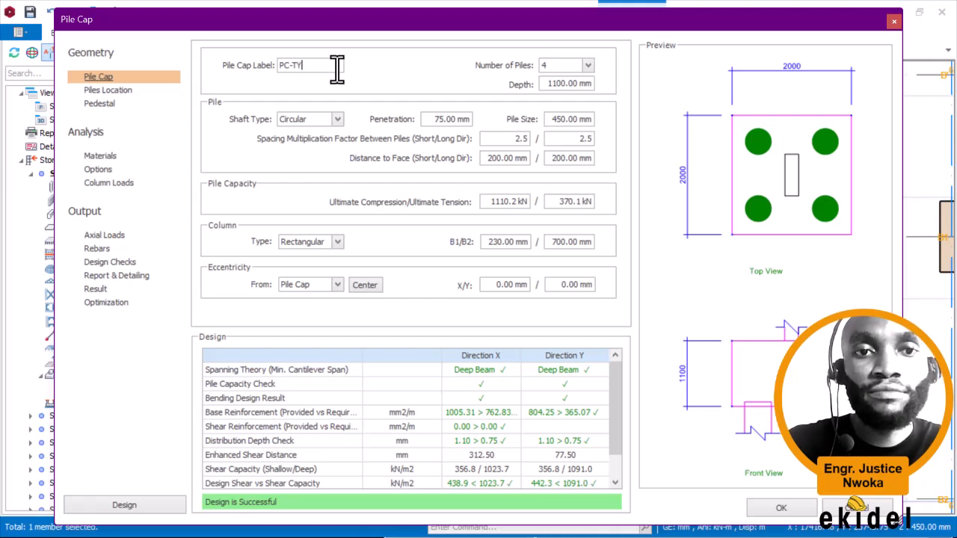
type("ype 4")
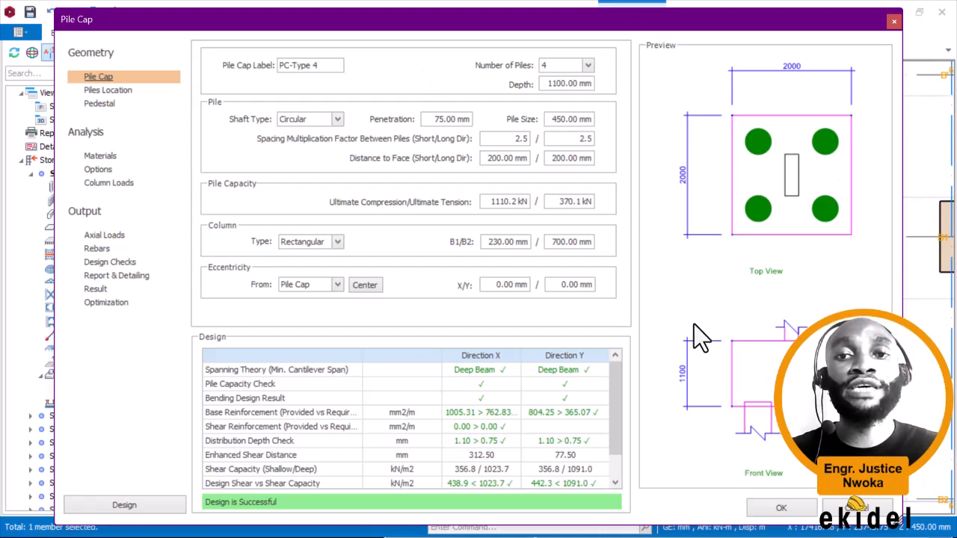
left_click(781, 508)
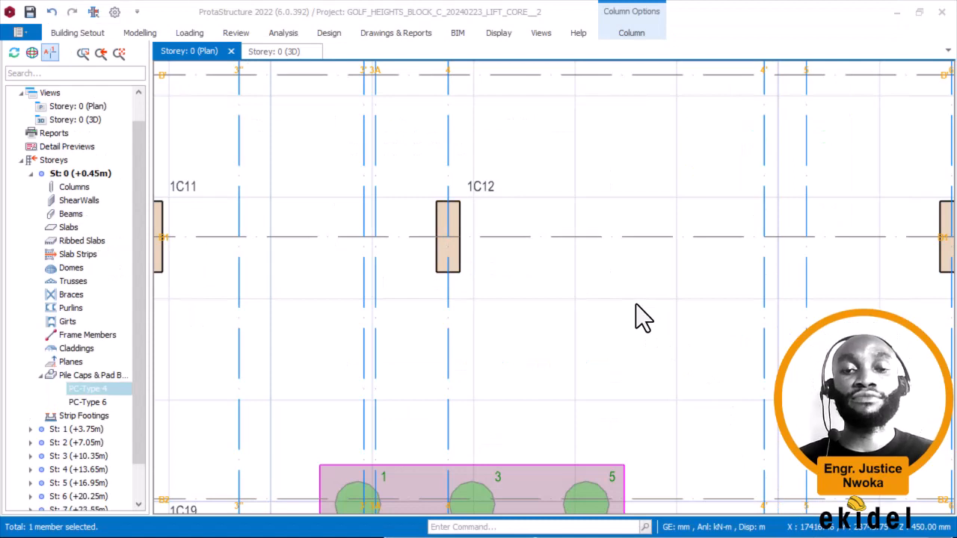
Step: Hide the axis lines in the Storey 0 plan through the display layers
scroll(519, 254, "down", 4)
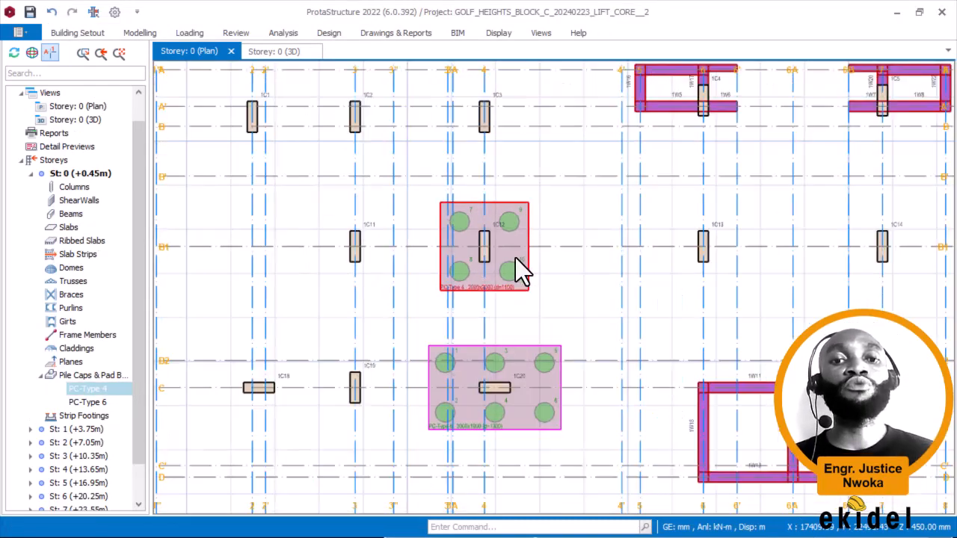
scroll(561, 256, "down", 3)
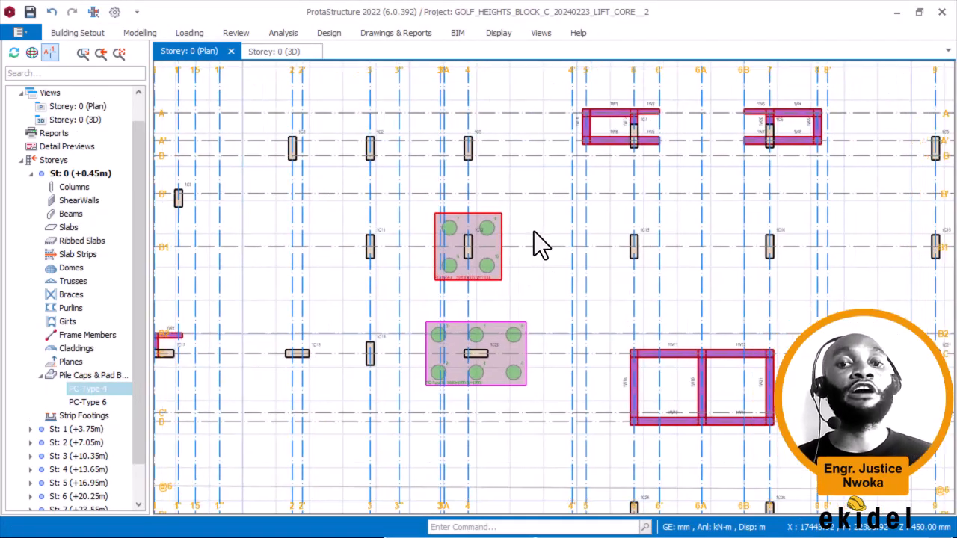
middle_click_drag(534, 231, 511, 235)
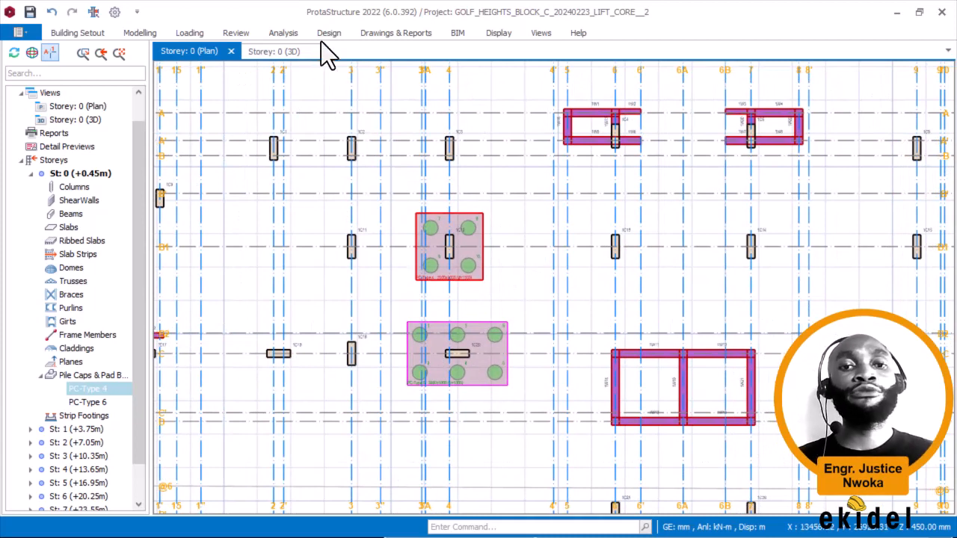
left_click(495, 35)
left_click(155, 91)
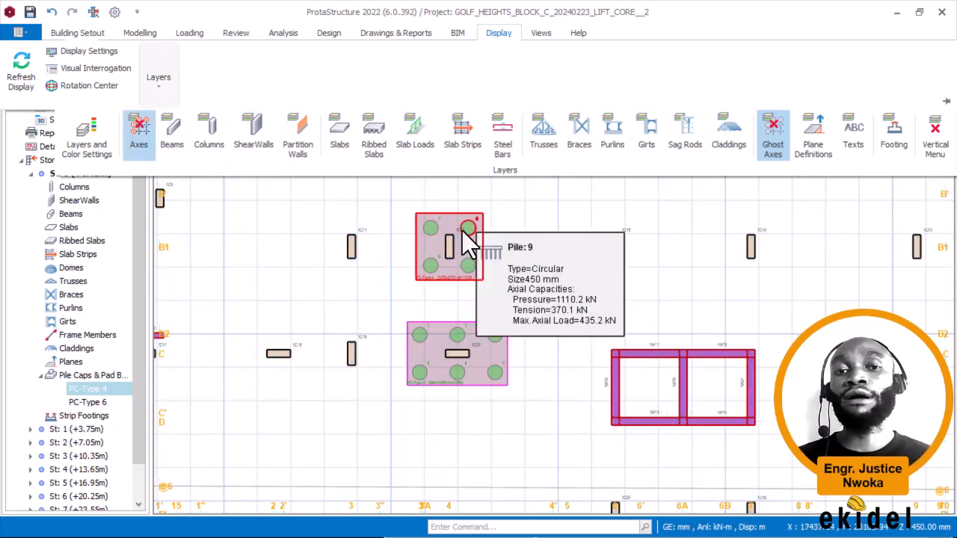
left_click(157, 94)
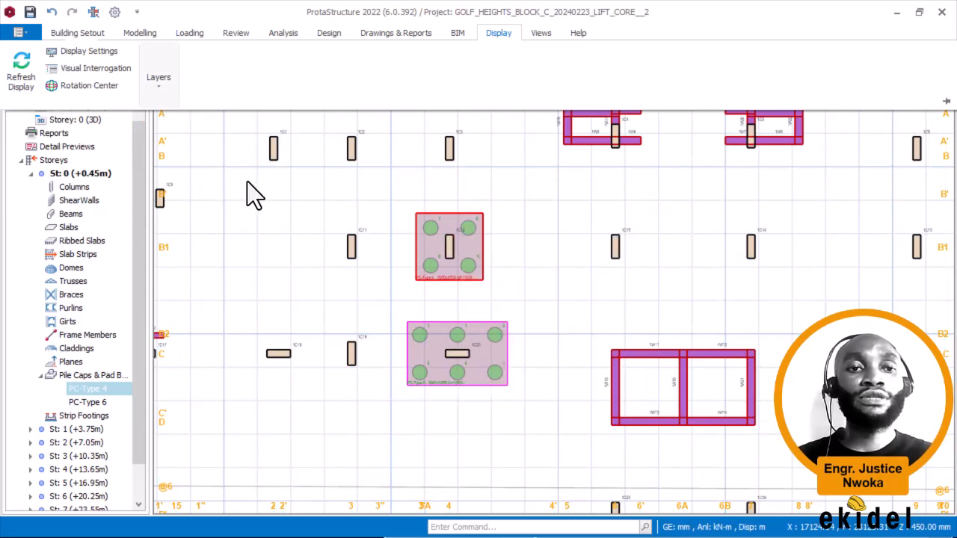
left_click(358, 198)
scroll(528, 213, "down", 2)
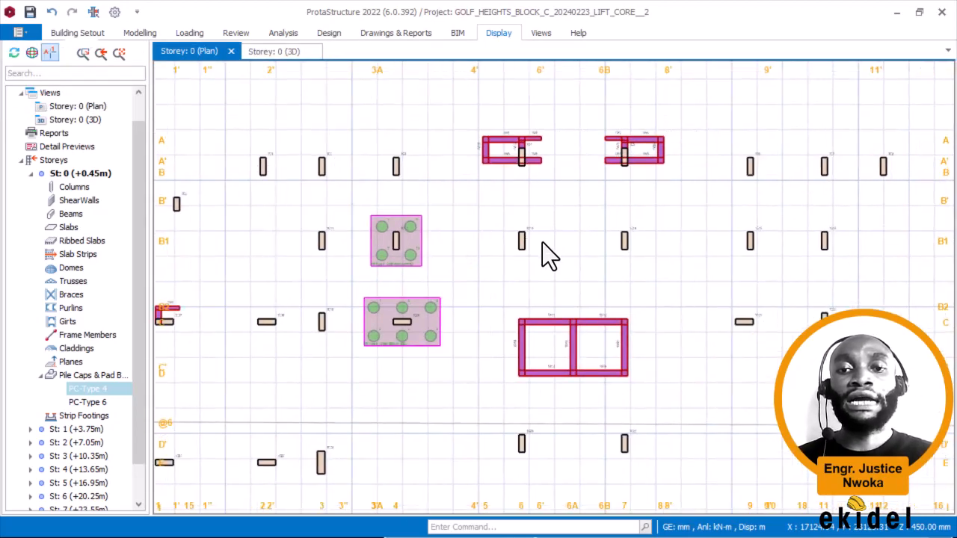
Step: Insert a pile cap under column 1C26, below the lift core in the Storey 0 plan
scroll(538, 235, "up", 2)
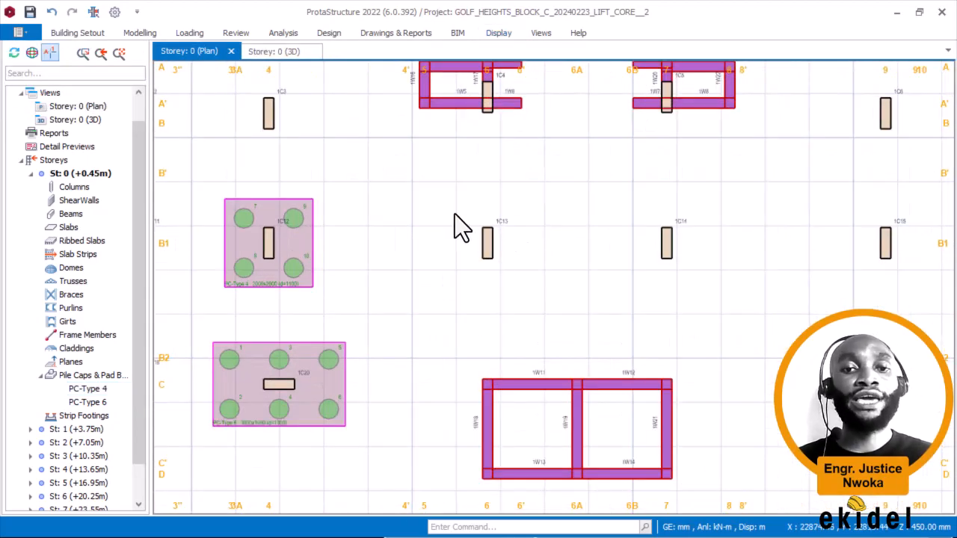
scroll(500, 215, "down", 1)
scroll(505, 221, "down", 1)
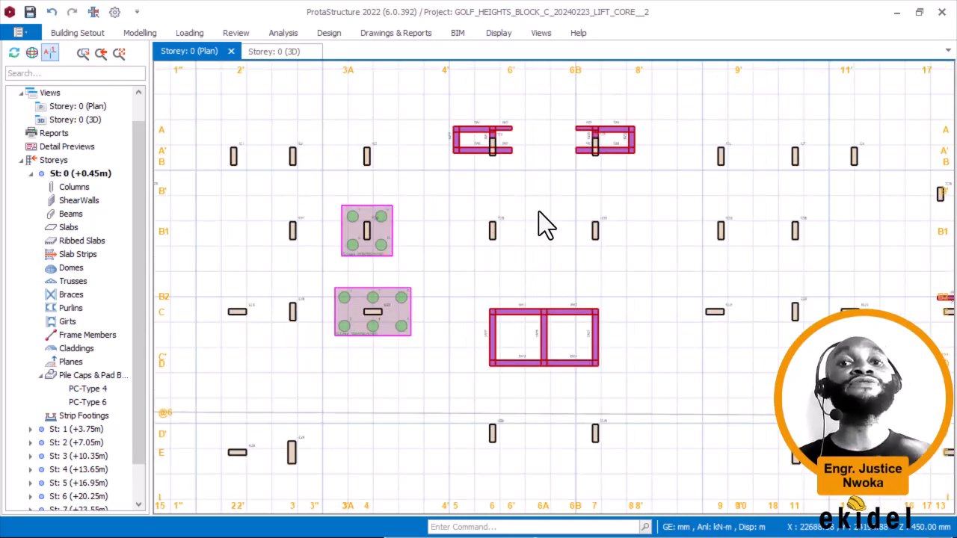
scroll(538, 213, "up", 1)
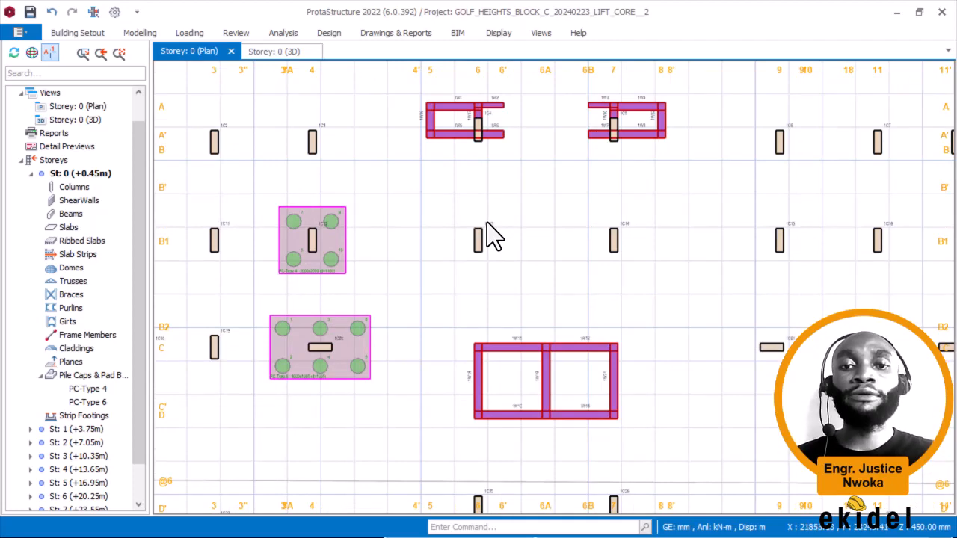
scroll(557, 215, "down", 1)
scroll(579, 202, "down", 1)
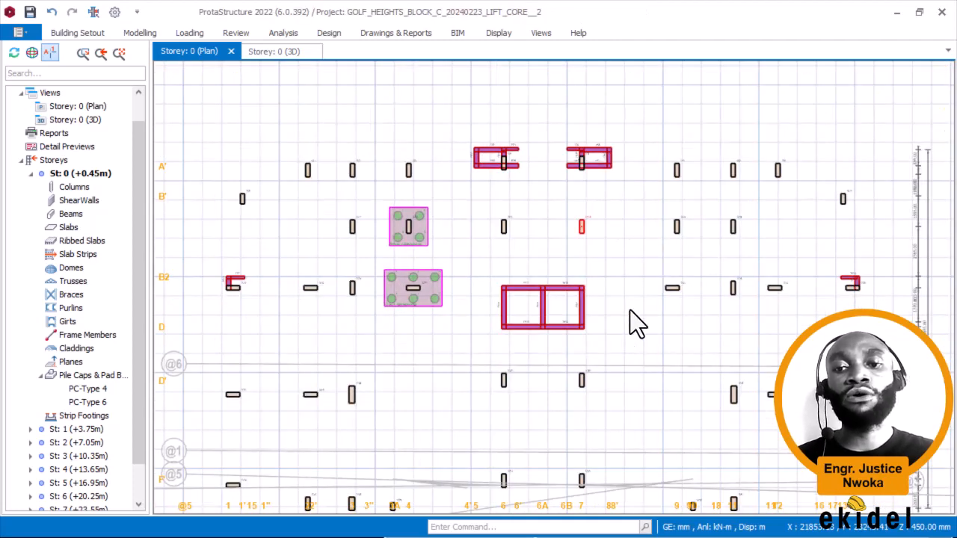
left_click(582, 384)
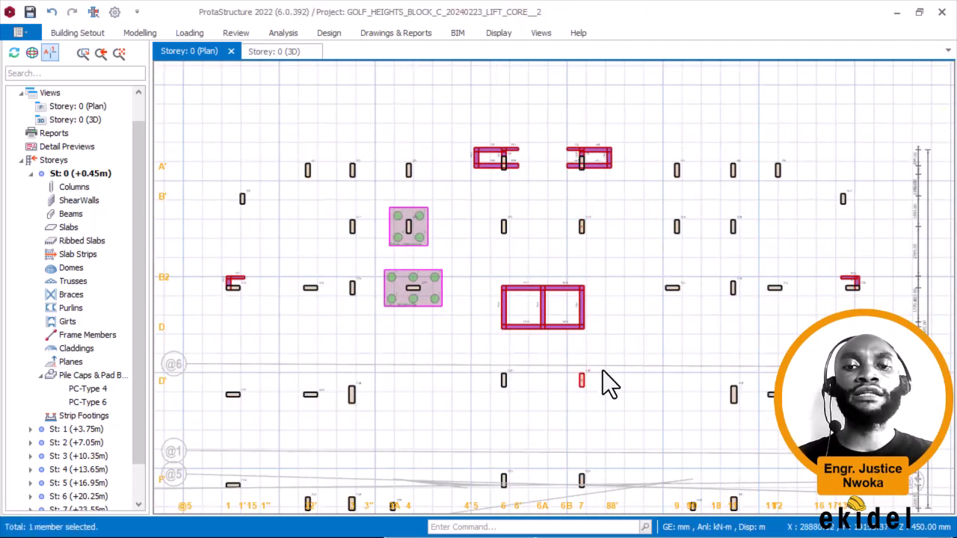
scroll(598, 375, "up", 1)
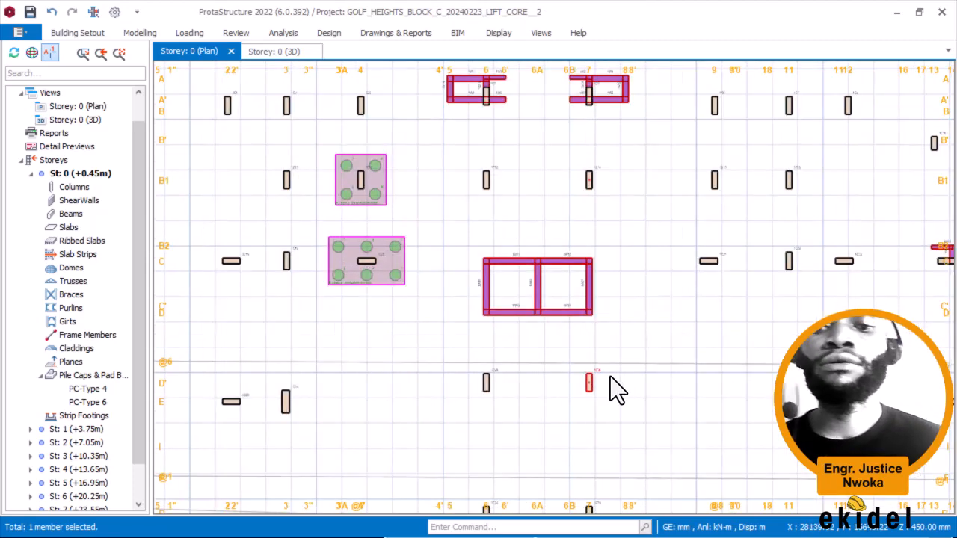
scroll(610, 373, "up", 1)
scroll(602, 321, "up", 2)
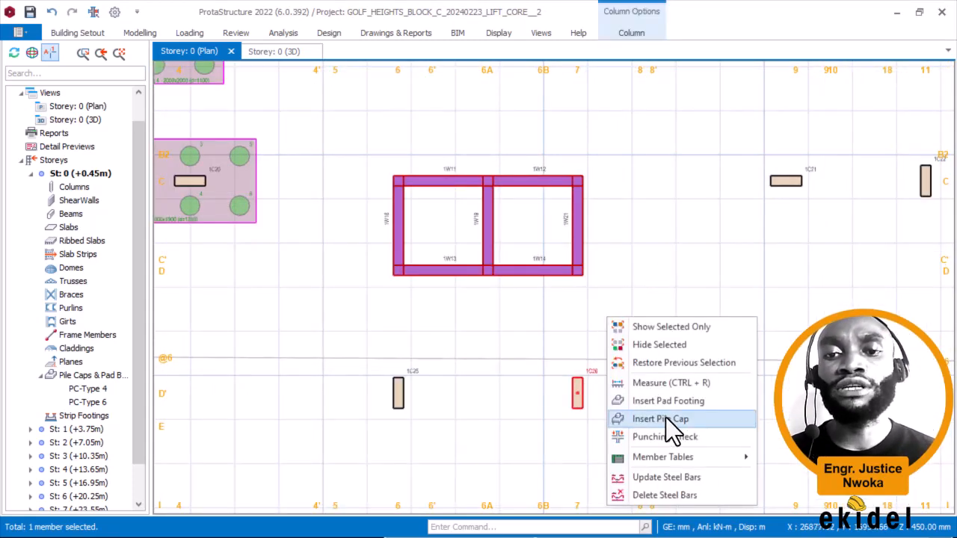
left_click(665, 418)
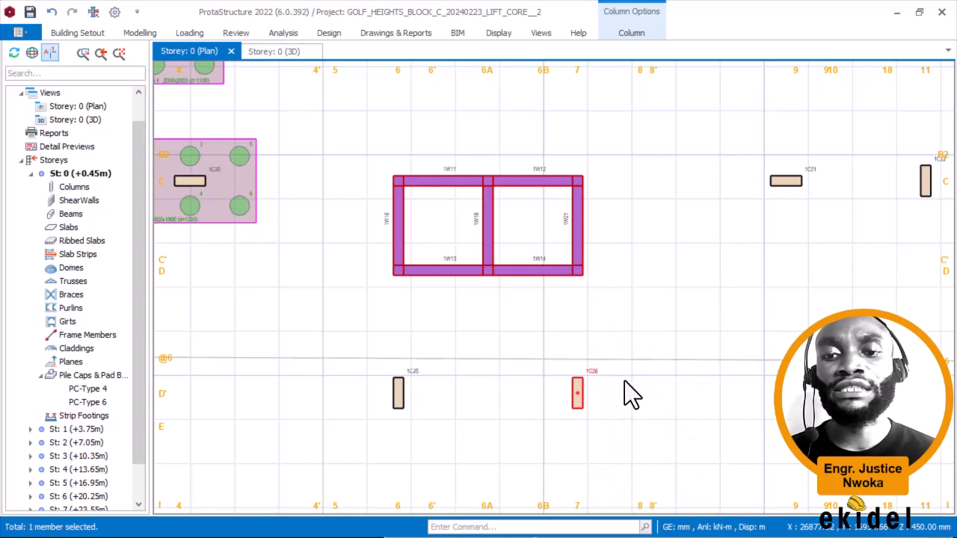
left_click(452, 283)
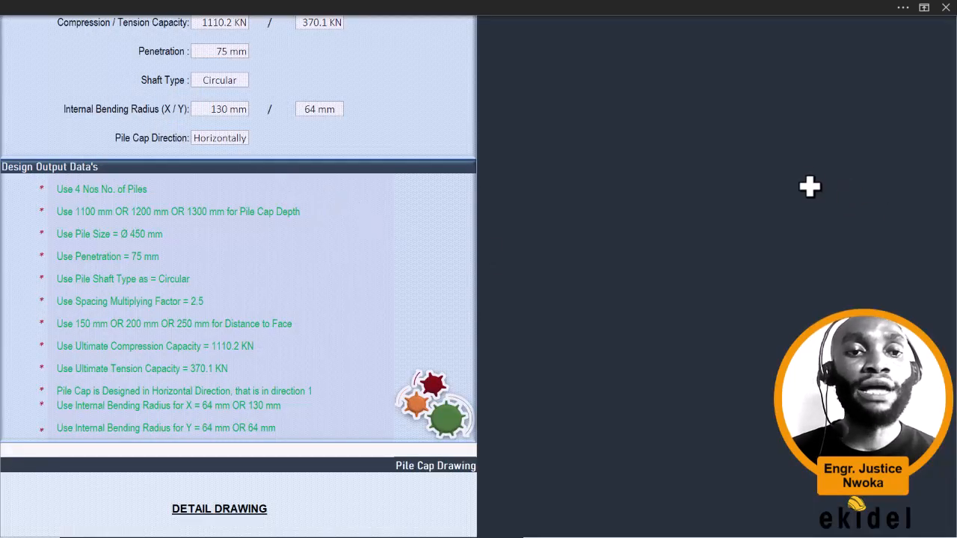
Step: Switch from PileSOFT back to ProtaStructure and view the column loads of the 1C26 pile cap
key("super")
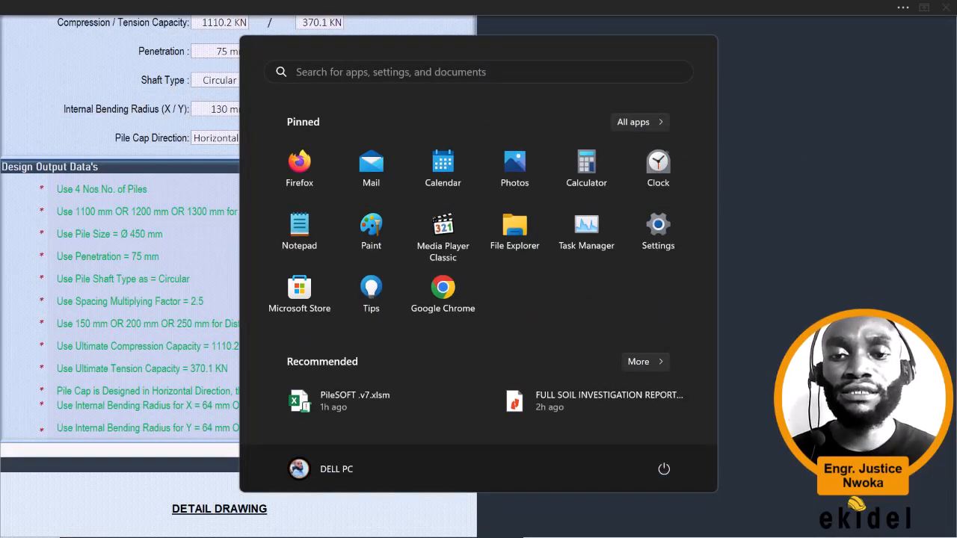
left_click(598, 526)
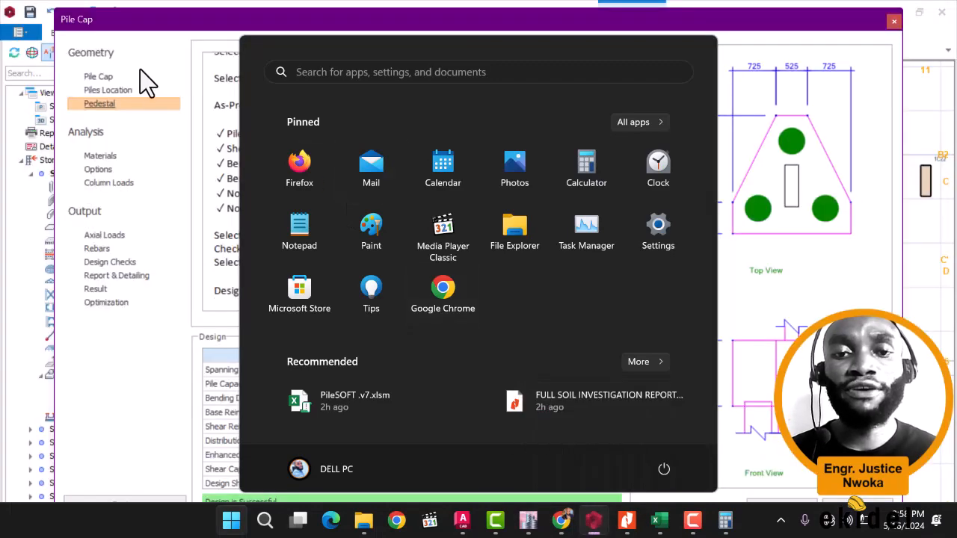
left_click(112, 198)
left_click(116, 184)
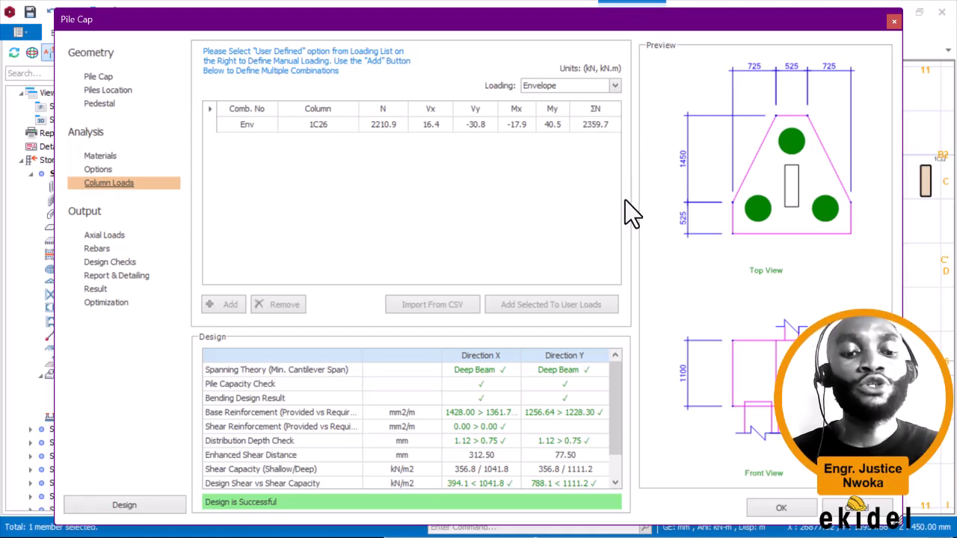
Step: Switch to PileSOFT, return from the drawing sheet to the parameters, and set the column load to 2359.7 kN
key("super")
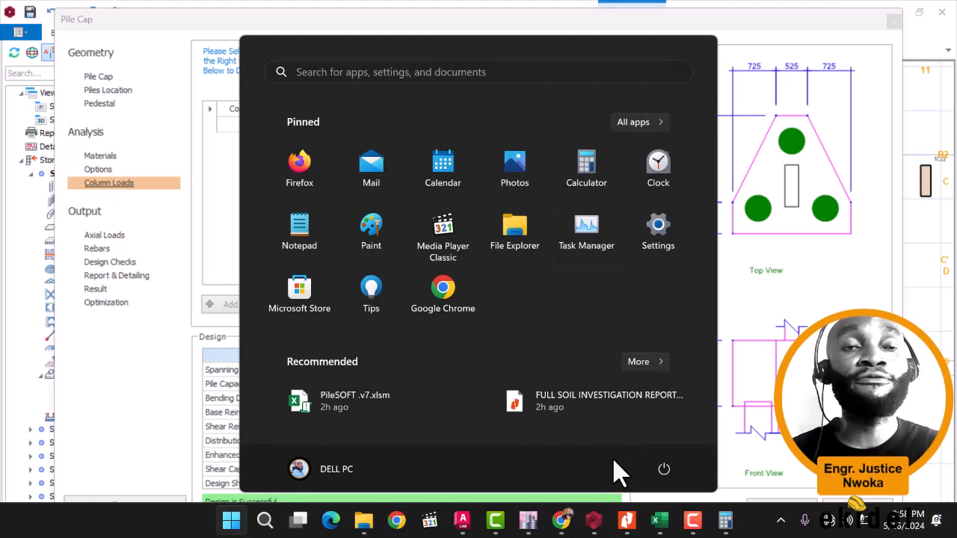
left_click(658, 522)
key("super")
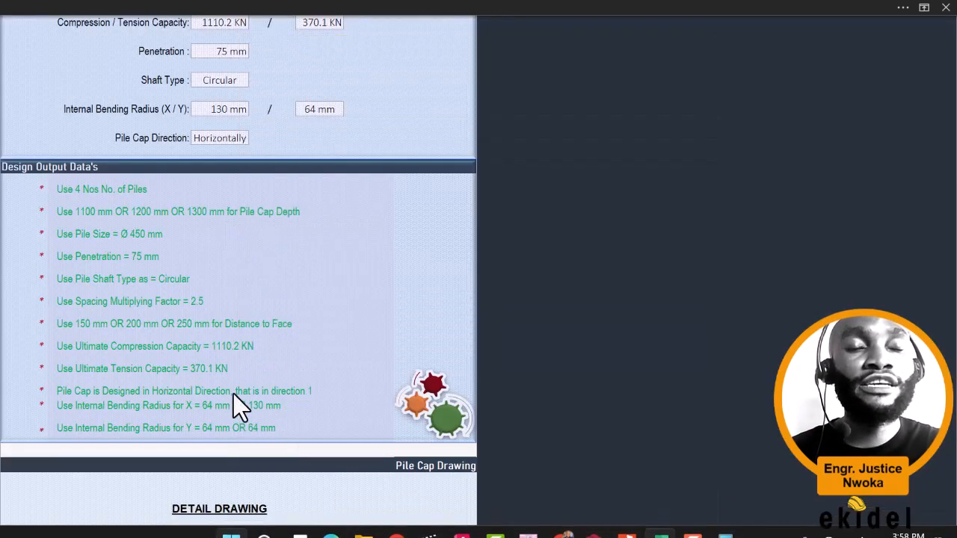
scroll(257, 384, "down", 10)
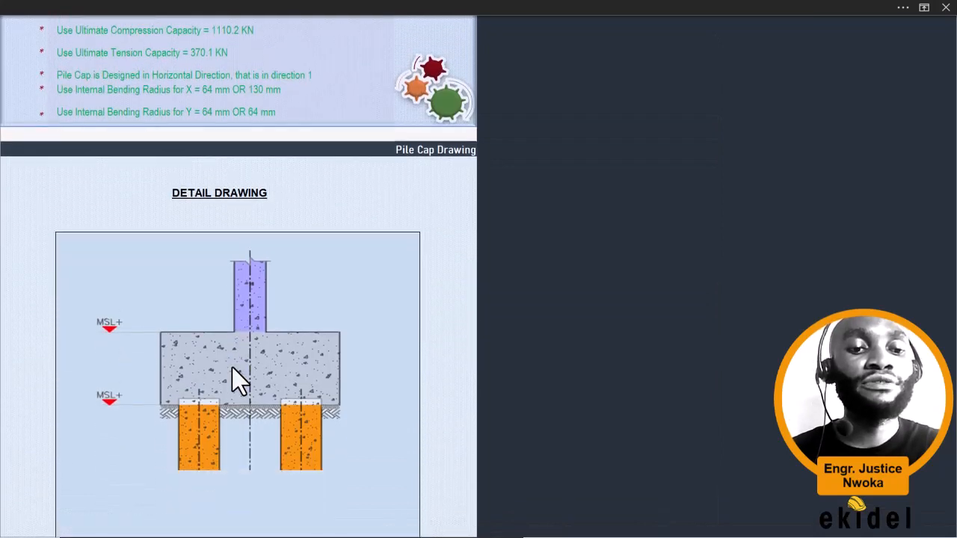
scroll(157, 404, "down", 5)
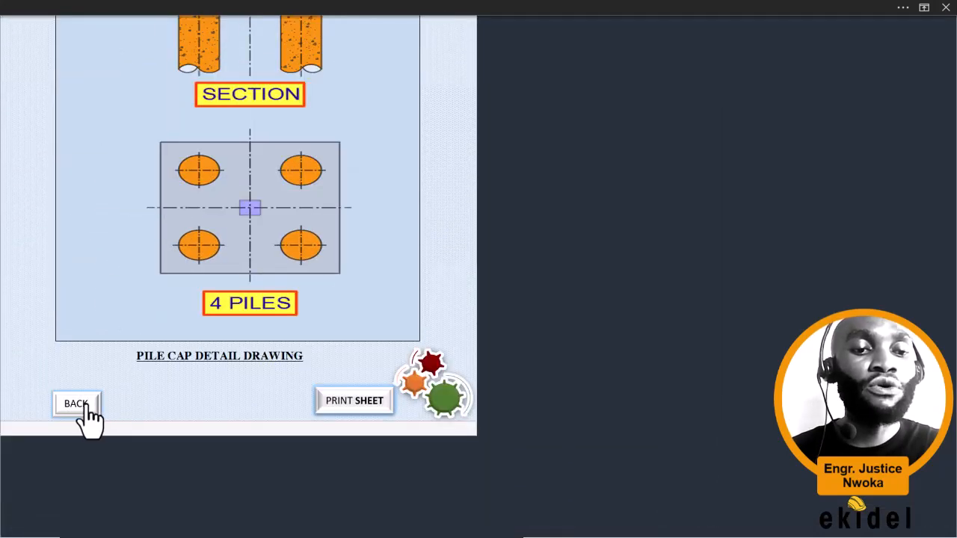
left_click(81, 406)
left_click(122, 308)
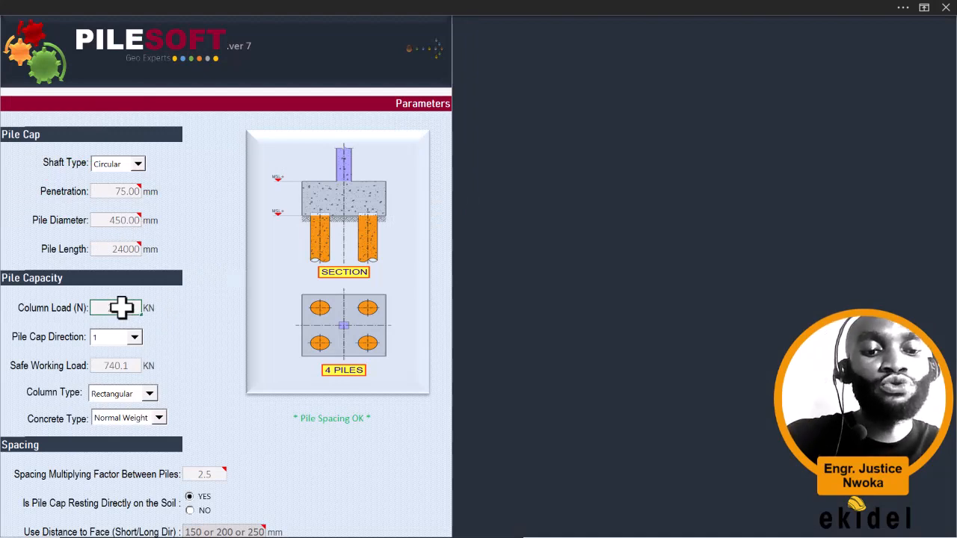
type("2359.7")
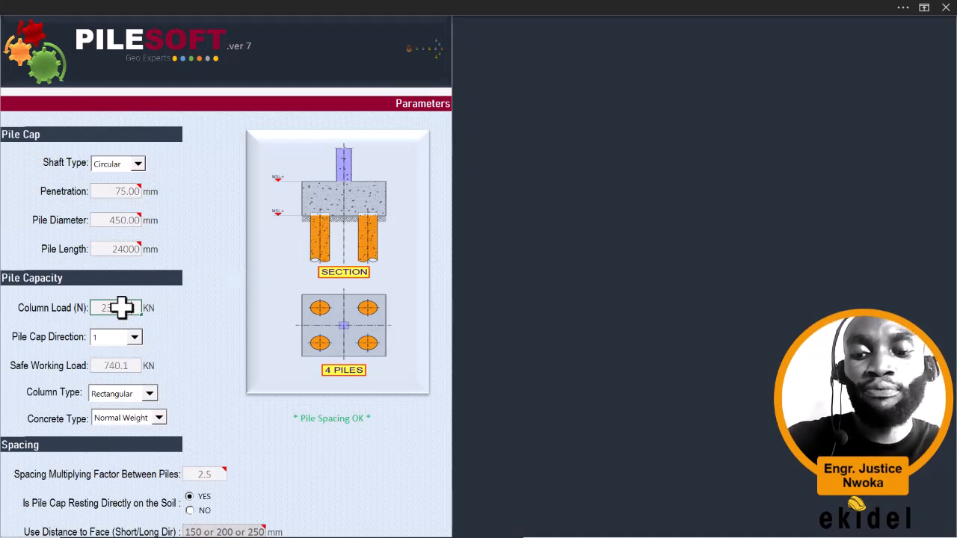
Step: Generate the PileSOFT design data sheet for this load and view its pile cap recommendations
scroll(179, 314, "down", 5)
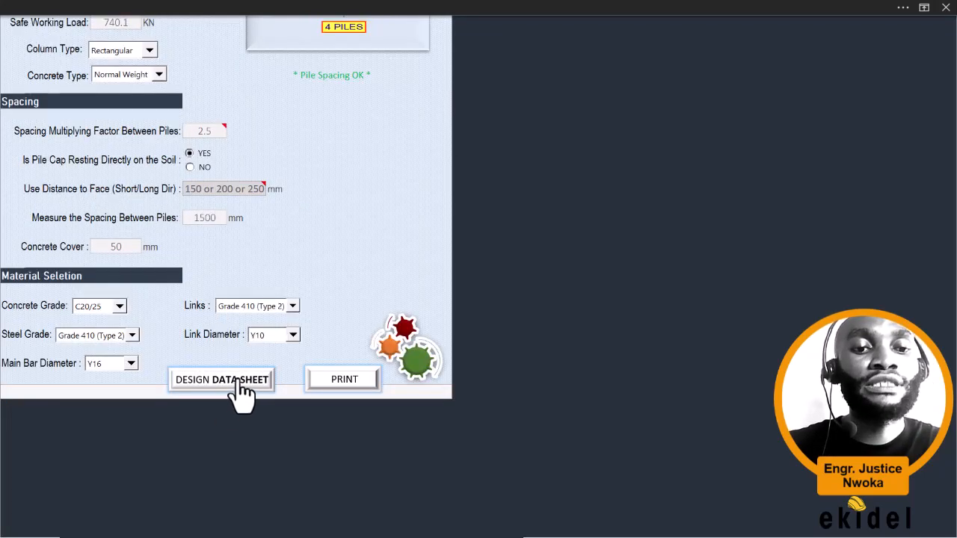
left_click(243, 380)
scroll(263, 337, "down", 3)
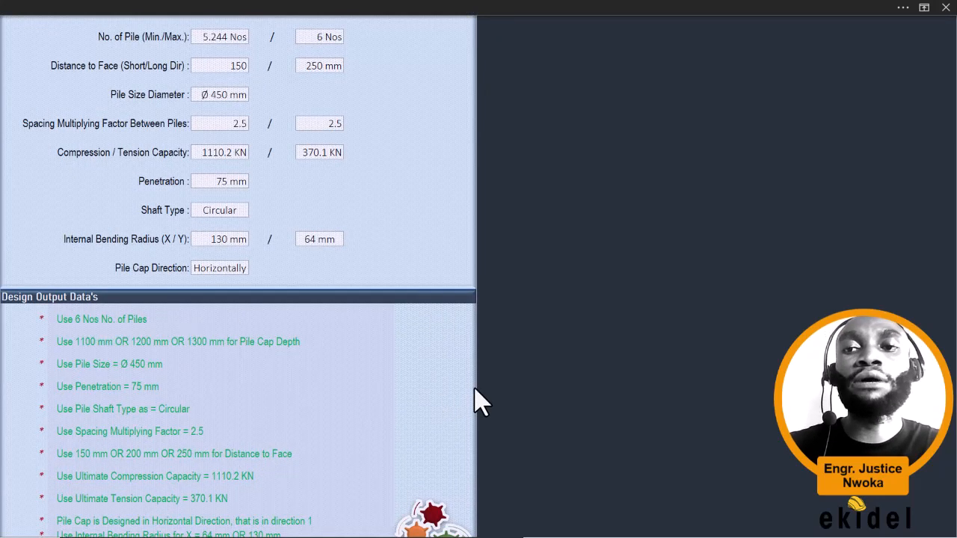
Step: Switch back to ProtaStructure and set the number of piles for the 1C26 pile cap to 6
key("super")
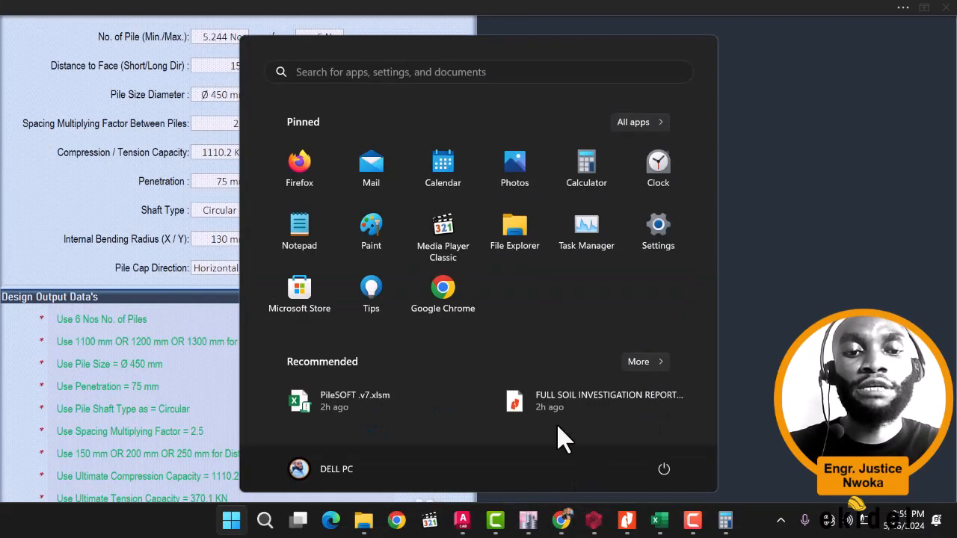
left_click(592, 524)
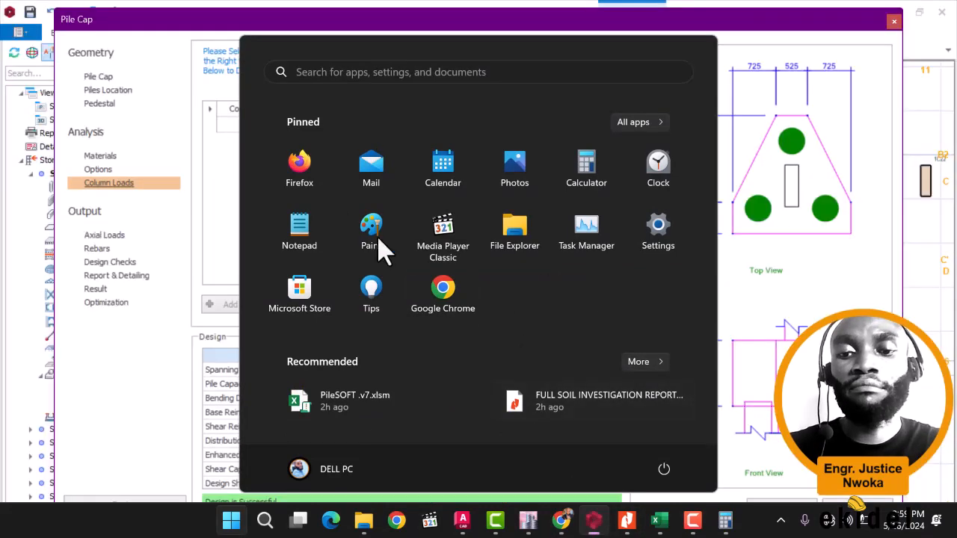
left_click(109, 89)
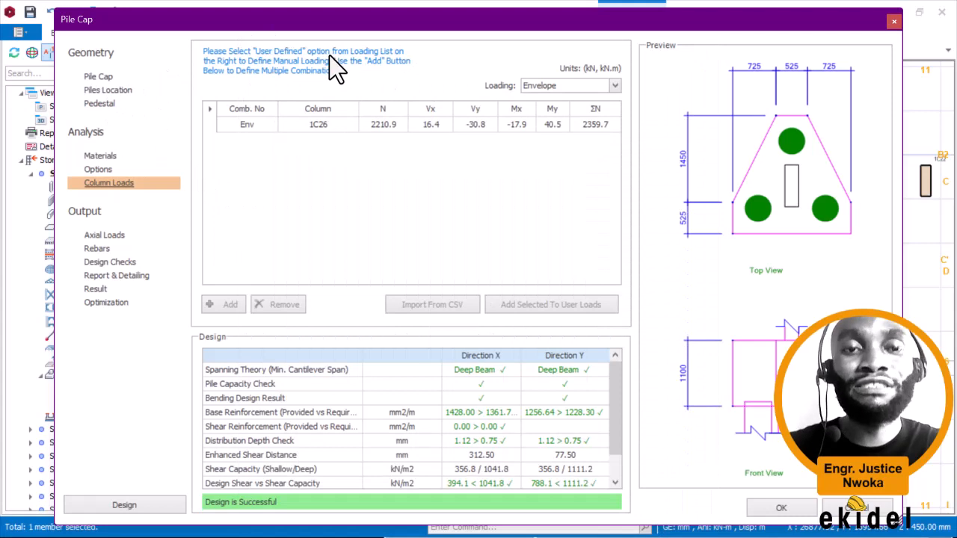
left_click(100, 78)
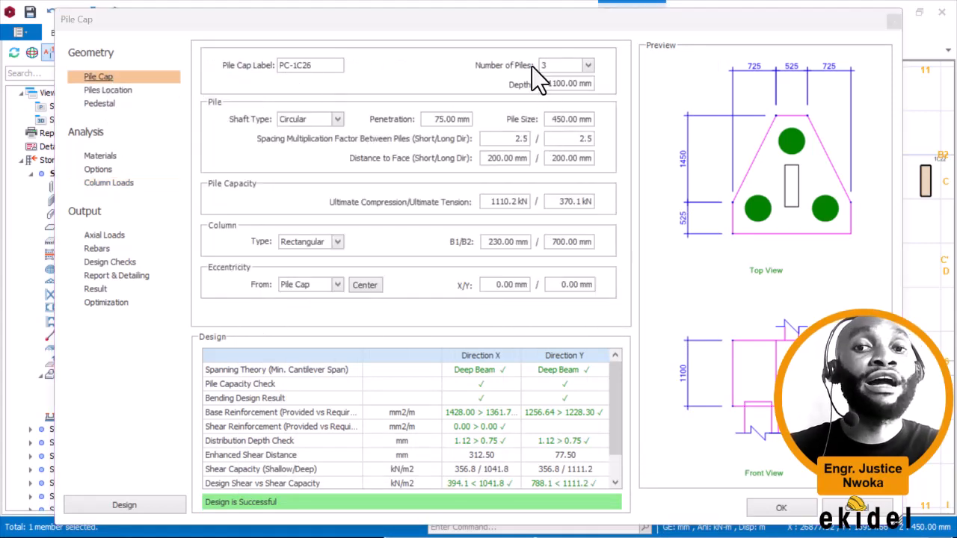
left_click(588, 65)
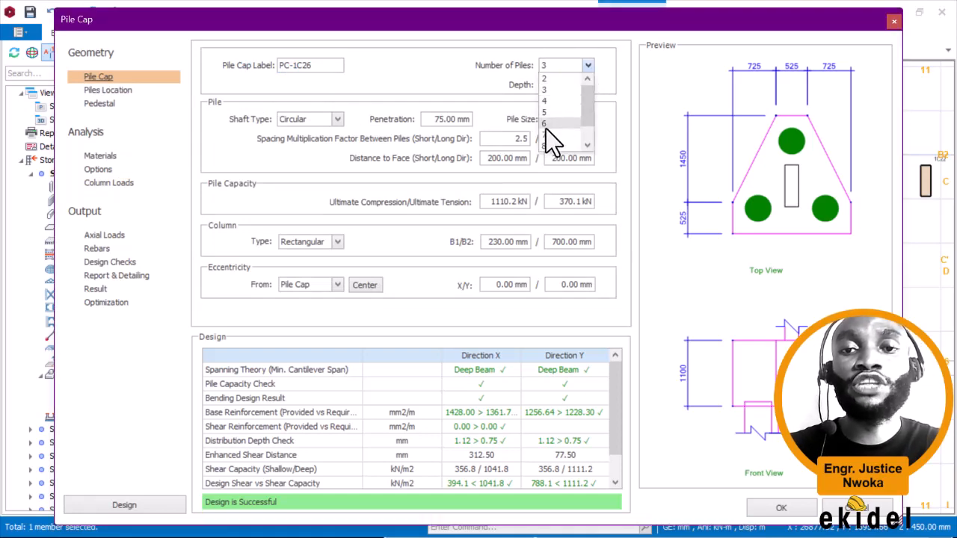
left_click(553, 124)
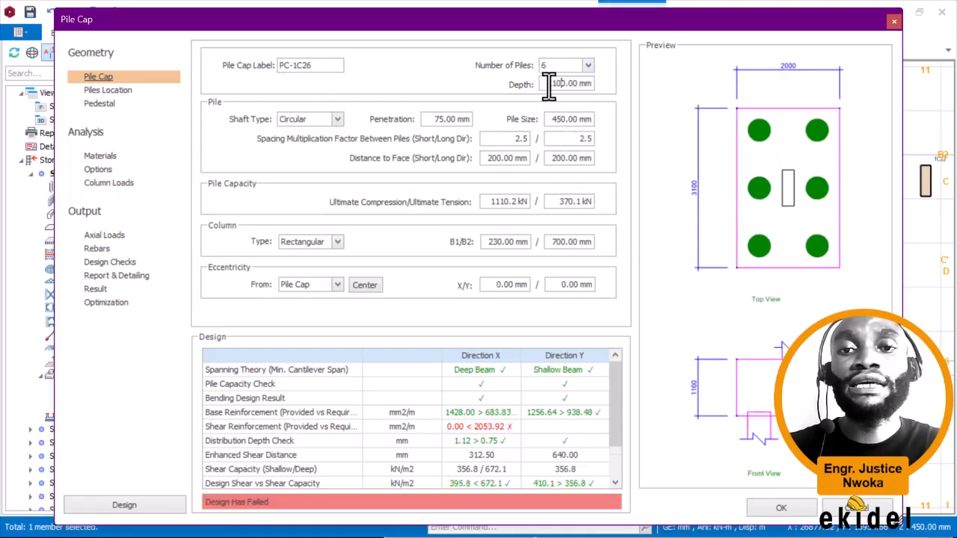
Step: Try a depth of 1200 mm for the six-pile cap
left_click(547, 84)
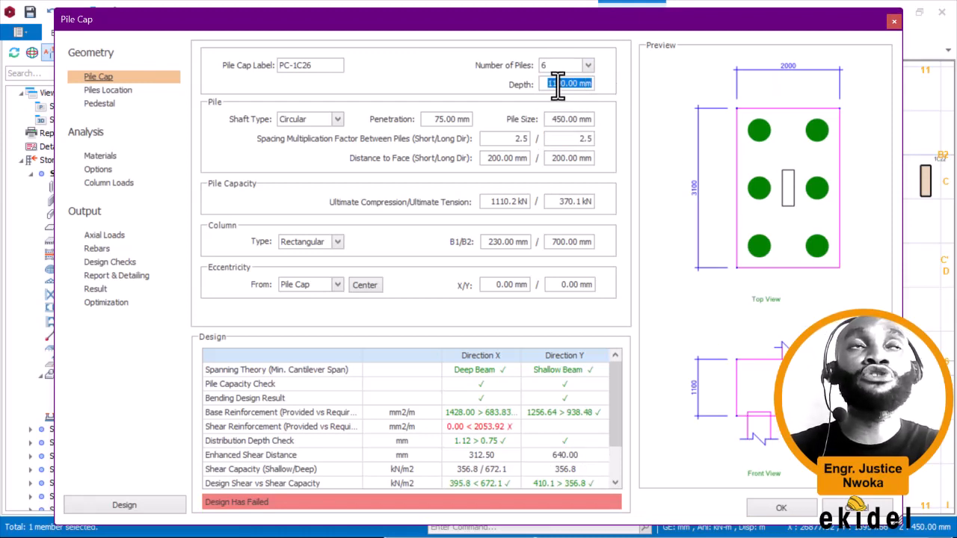
type("12000")
key("BackSpace")
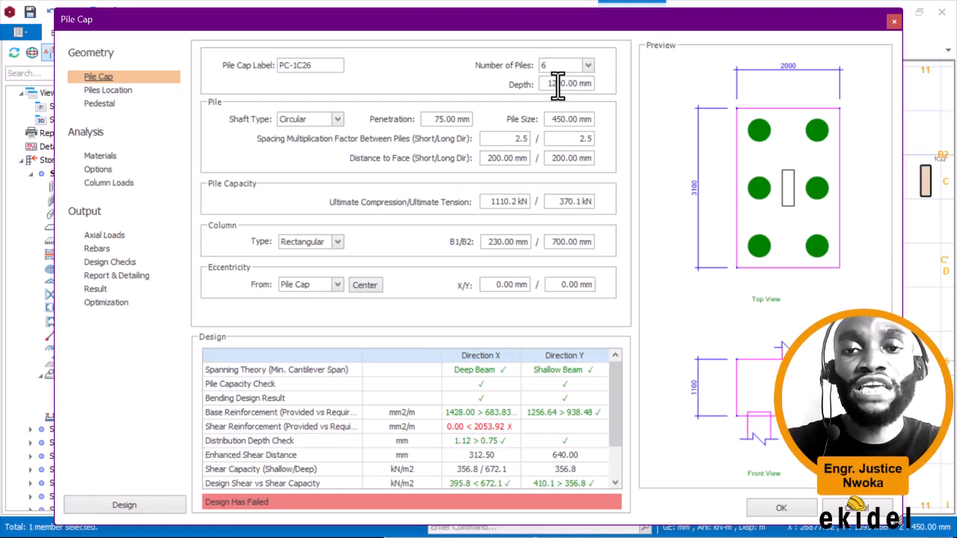
left_click(551, 119)
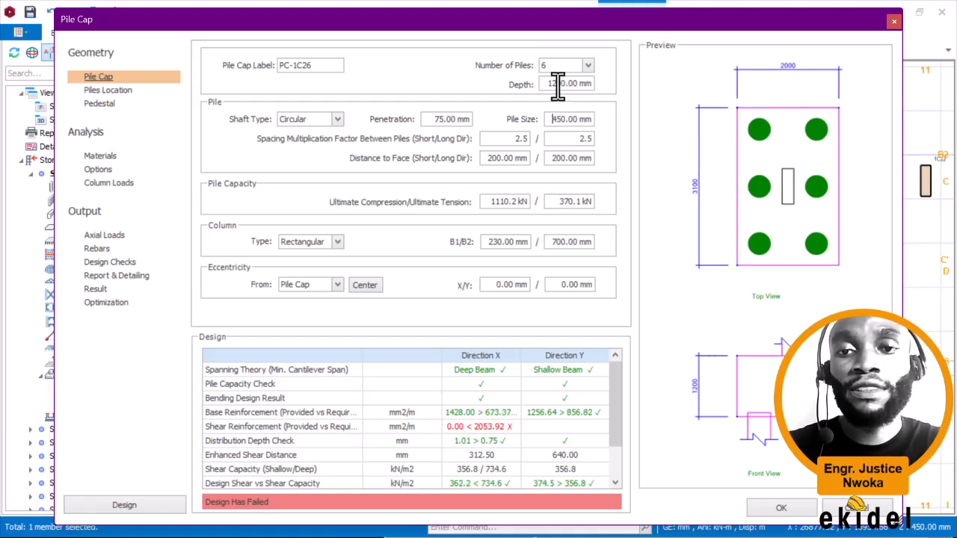
Step: Set the pile cap depth to 1300 mm
key("BackSpace")
type("3")
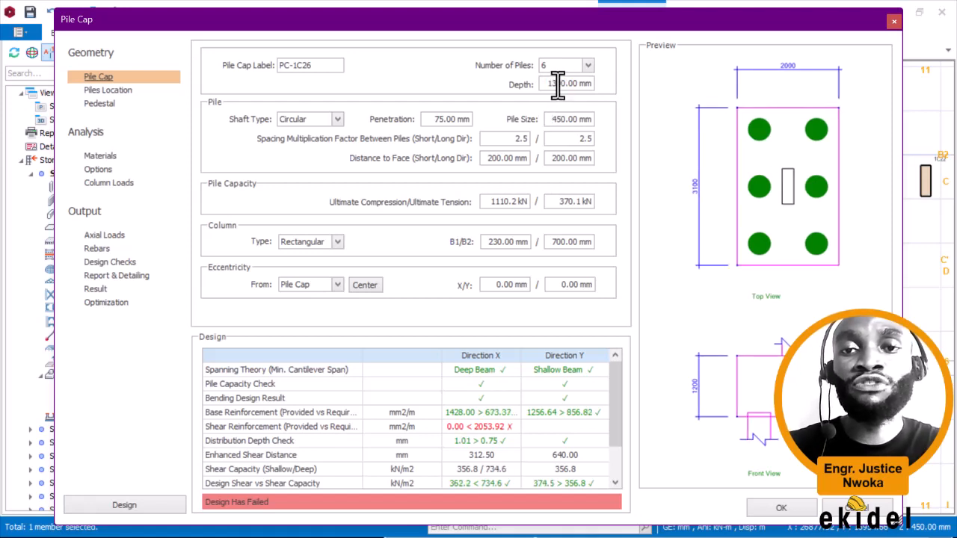
left_click(575, 120)
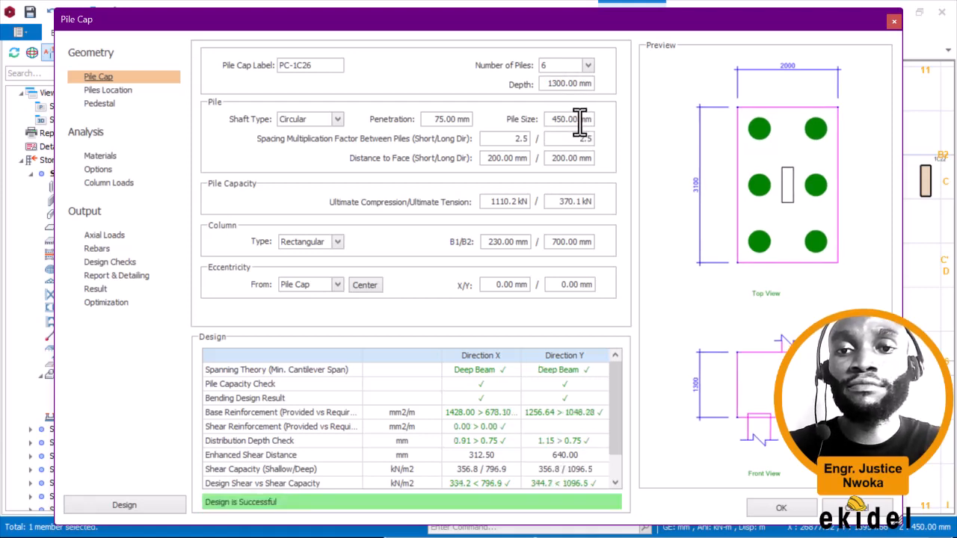
Step: Review the design summary and the detailed design checks of the six-pile cap
left_click_drag(619, 382, 614, 448)
scroll(555, 394, "up", 1)
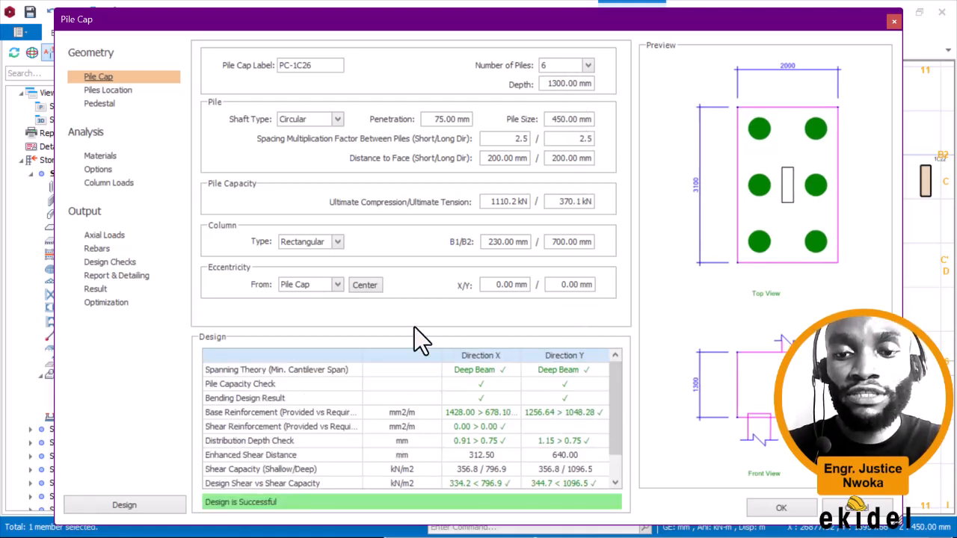
left_click(108, 263)
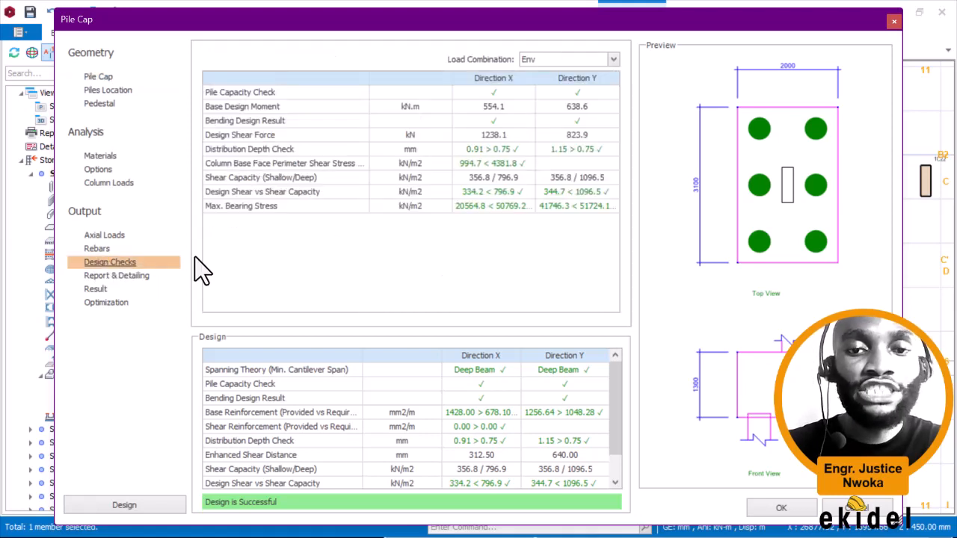
Step: Set the bar diameter of the Base (X) and Base (Y) reinforcement to 16 mm
left_click(97, 248)
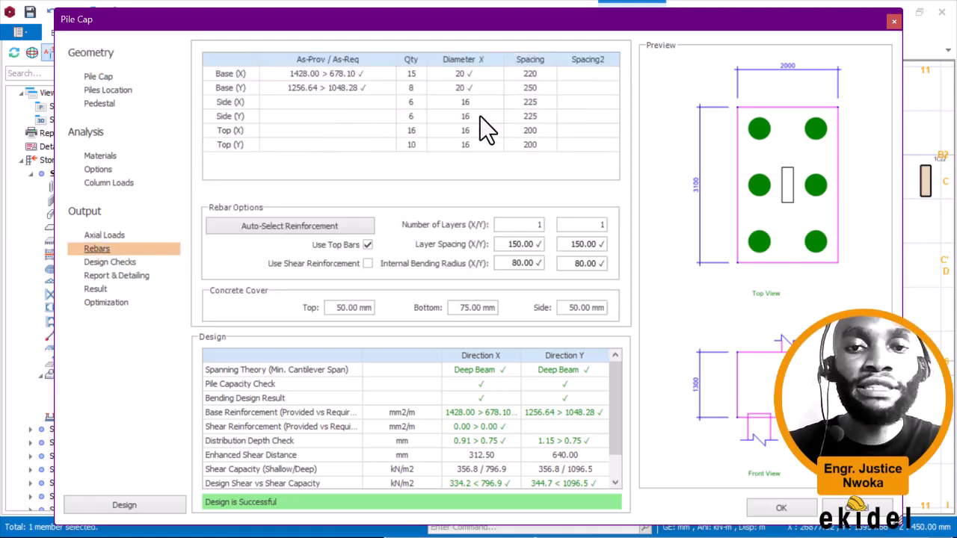
left_click(459, 75)
left_click(497, 74)
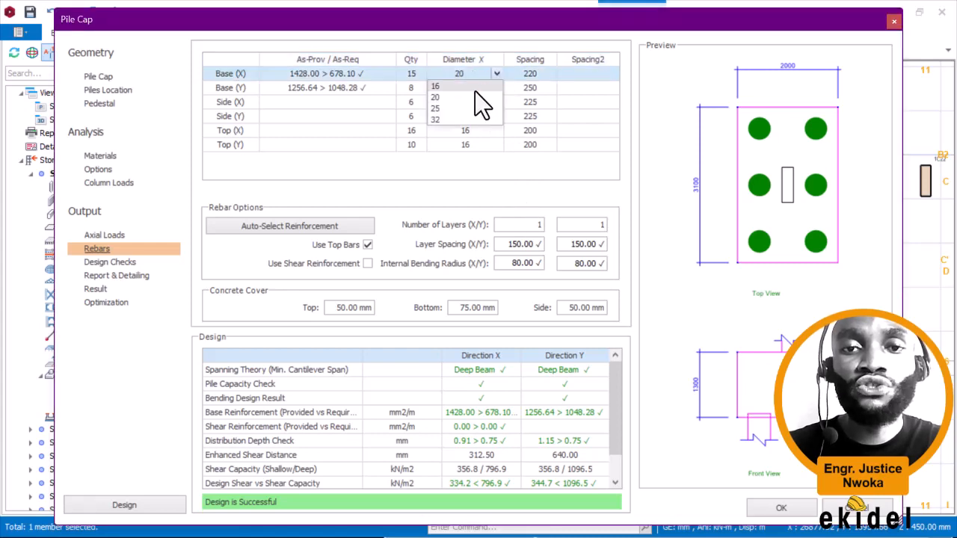
left_click(466, 107)
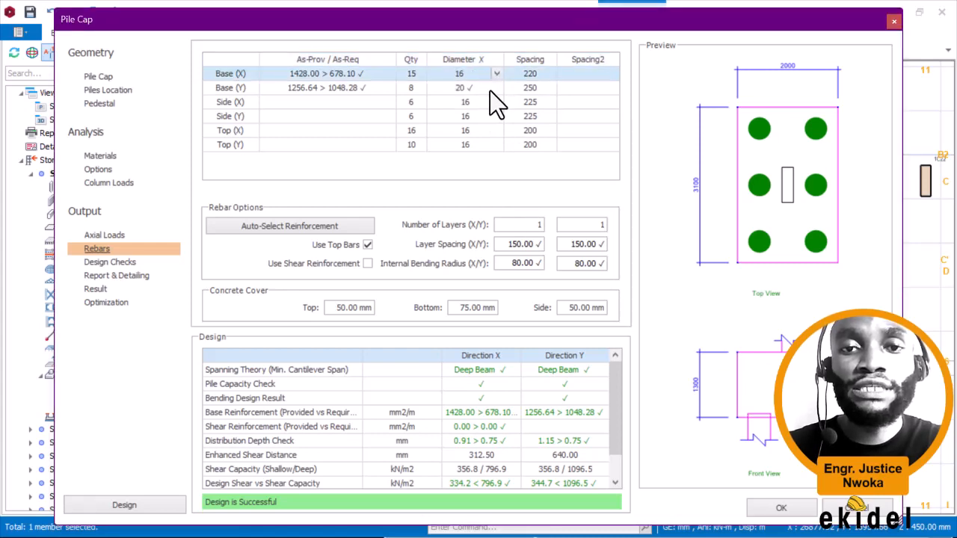
left_click(491, 89)
left_click(486, 88)
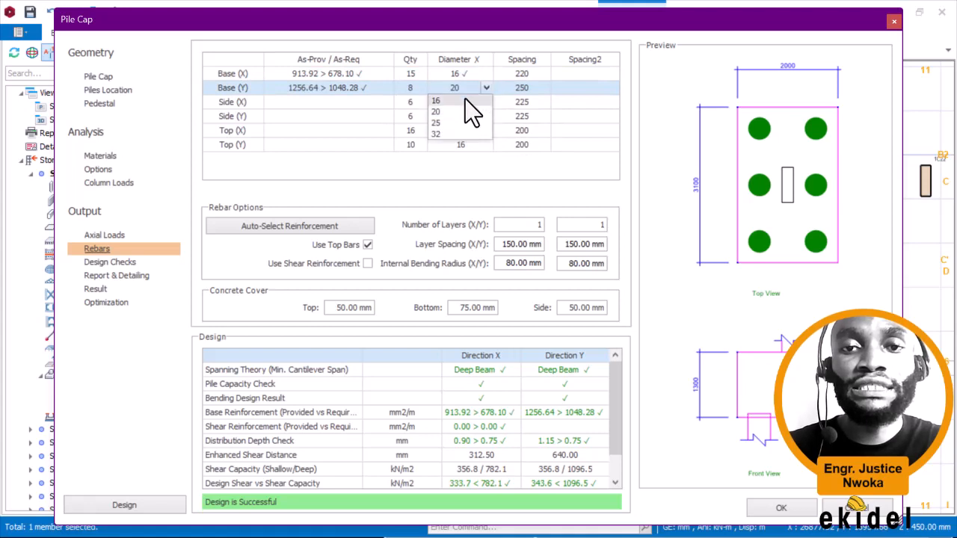
left_click(465, 100)
Step: Set the bar spacing of the Base (X) reinforcement to 200 mm
left_click(527, 76)
left_click(519, 74)
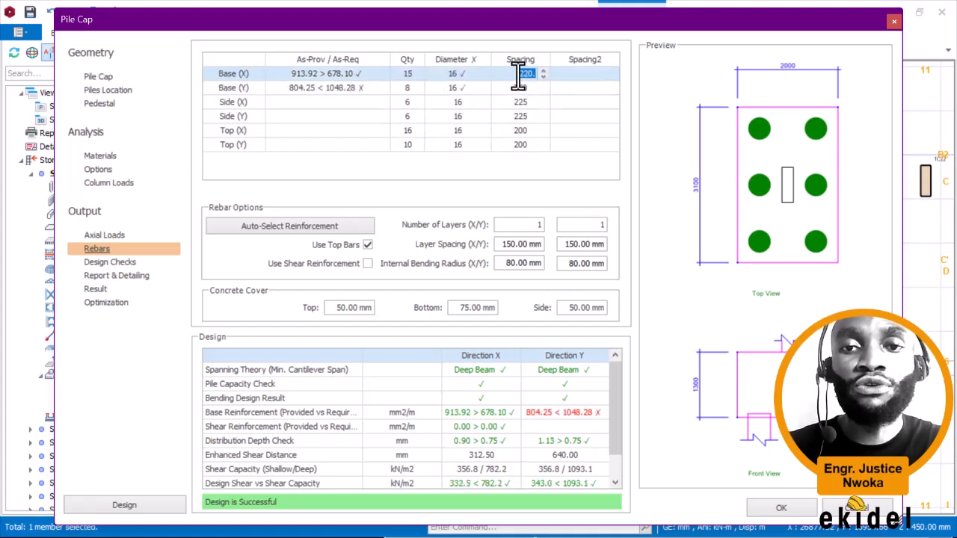
type("200")
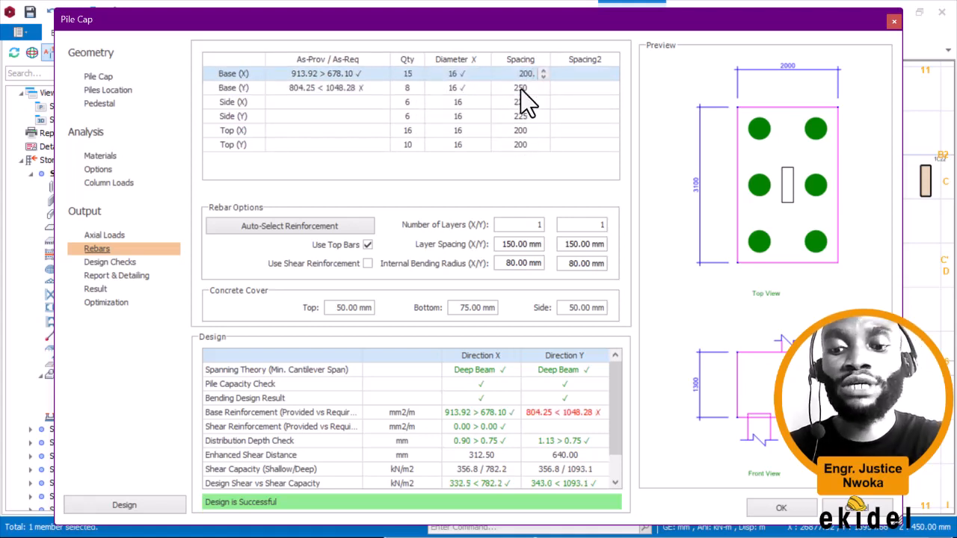
Step: Try a bar spacing of 200 mm for the Base (Y) reinforcement
left_click(514, 88)
left_click(508, 88)
type("2")
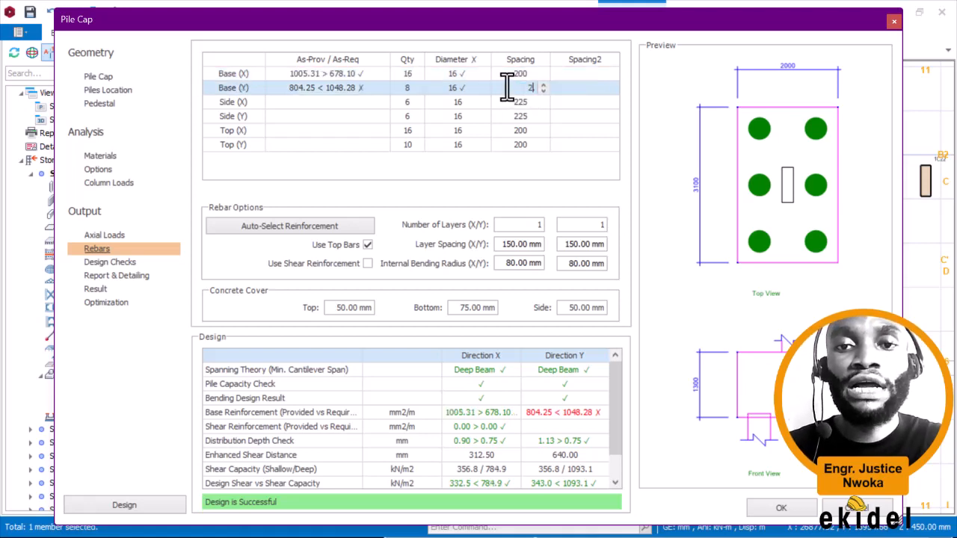
left_click(517, 102)
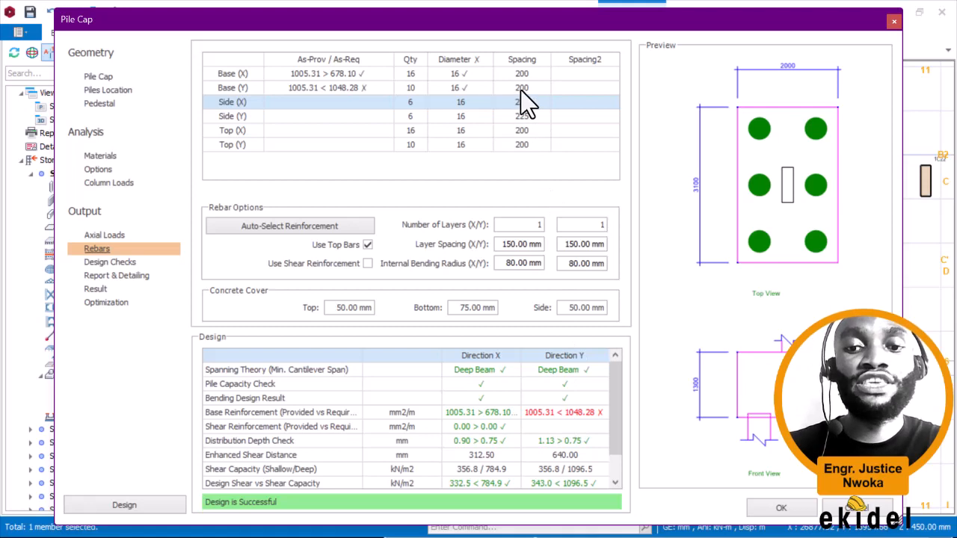
Step: Try a bar spacing of 250 mm for the Base (Y) reinforcement
left_click(521, 90)
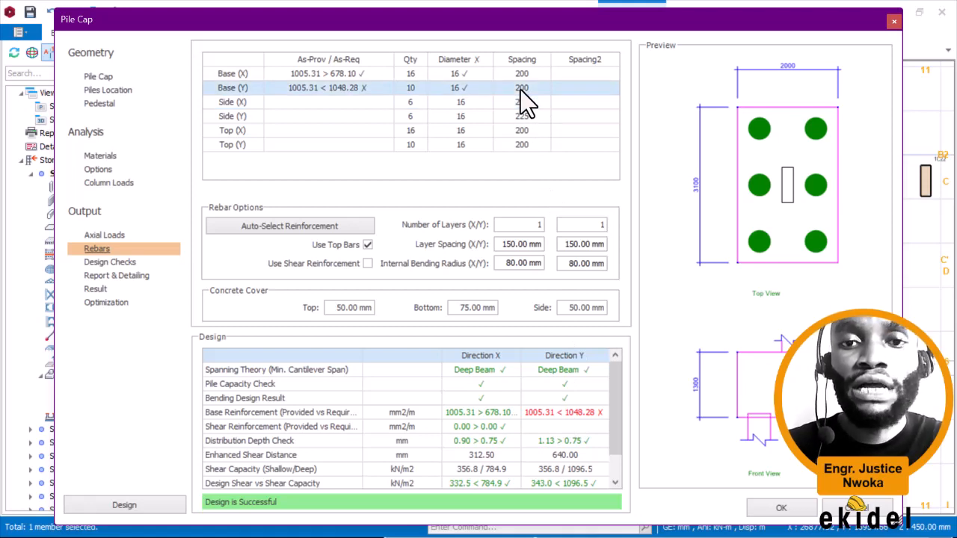
left_click(521, 90)
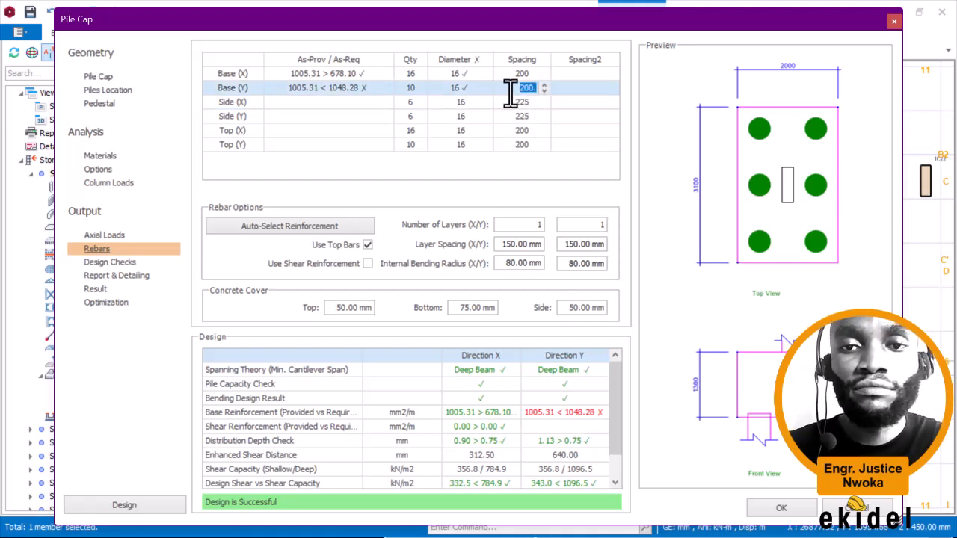
type("2")
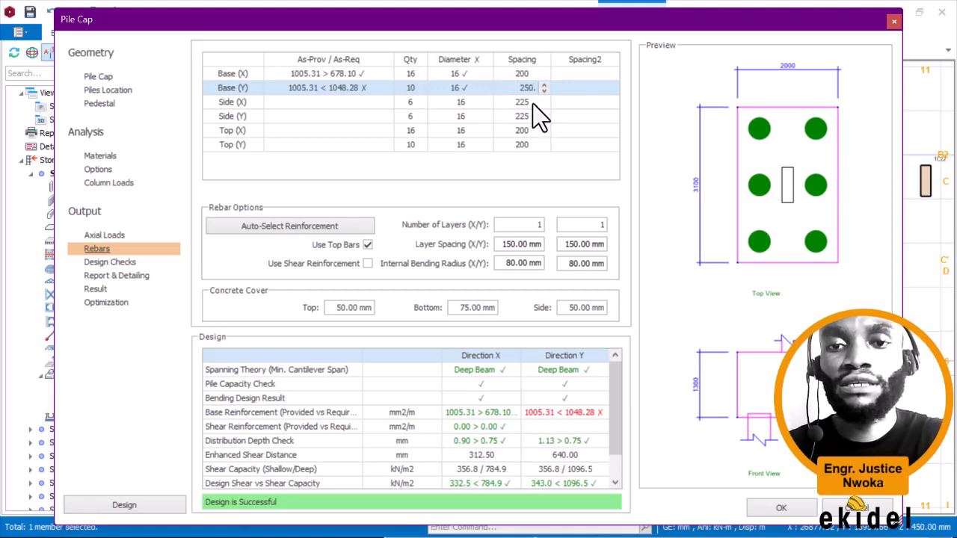
type("50.")
key("Return")
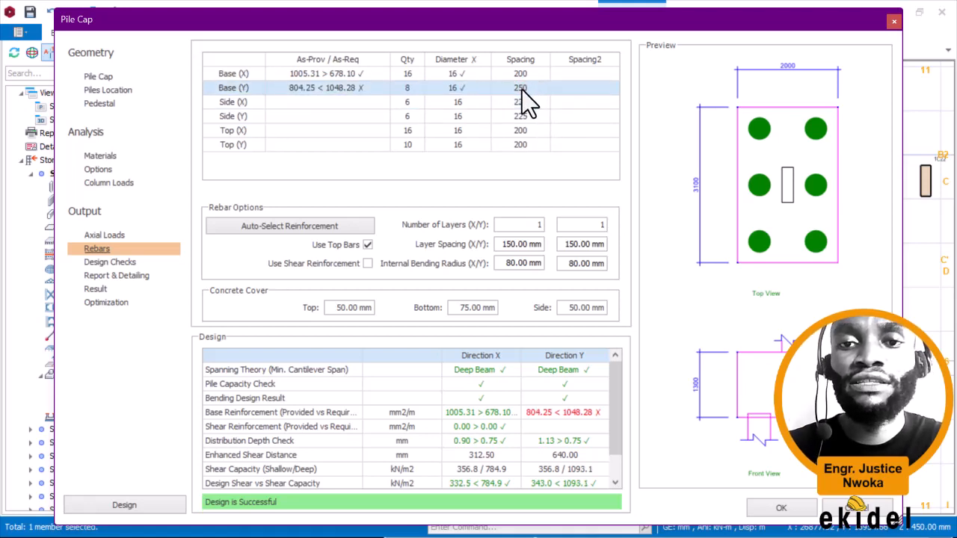
Step: Try a bar spacing of 175 mm for the Base (Y) reinforcement
left_click(521, 89)
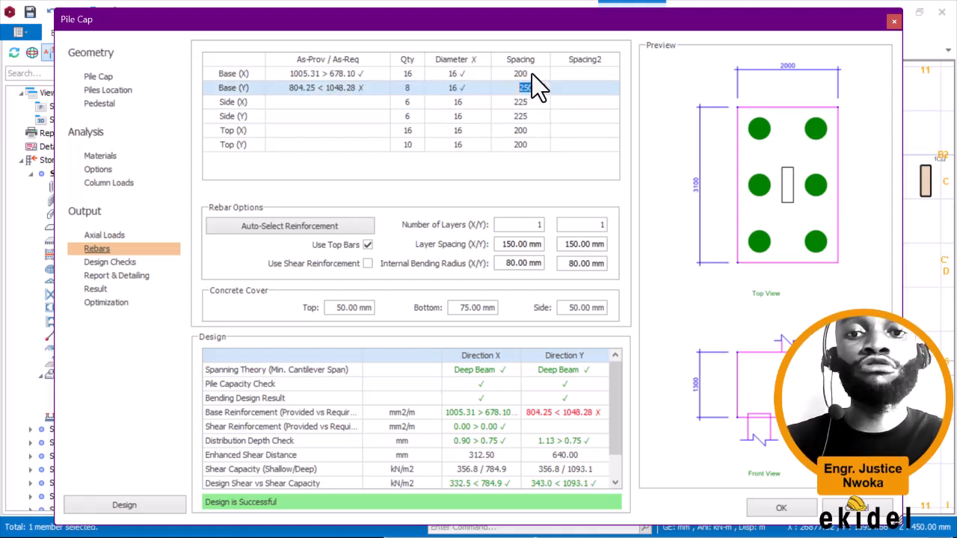
key("BackSpace")
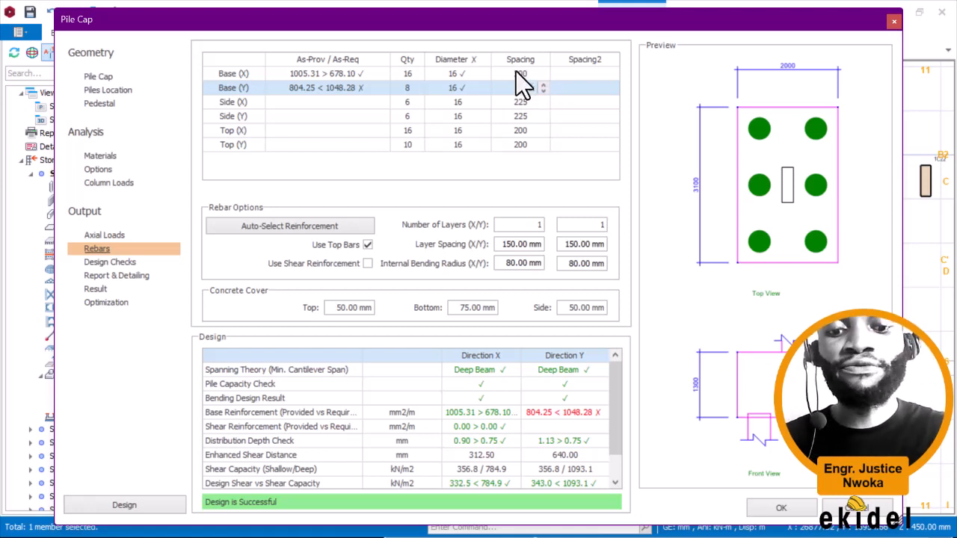
type("175")
left_click(515, 75)
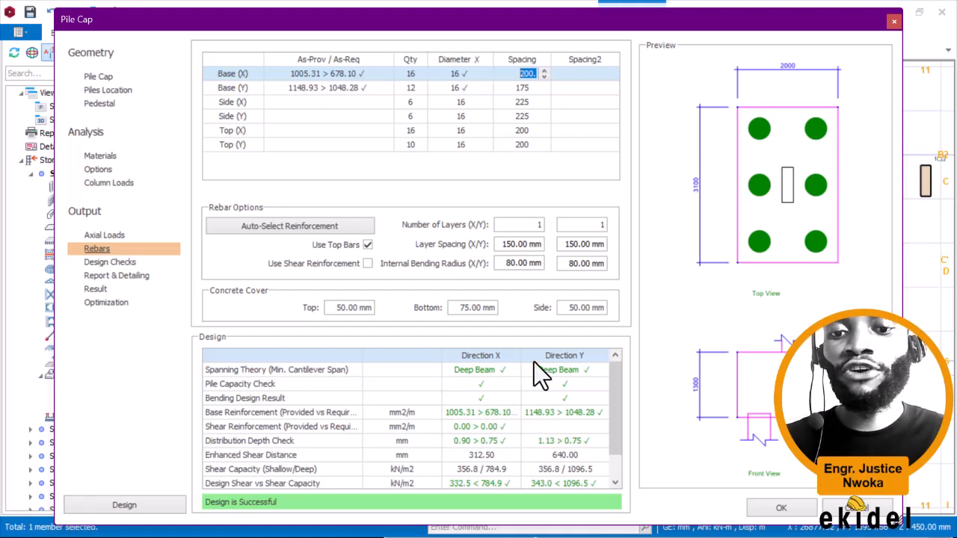
Step: Set the bar spacing of the Base (Y) and Base (X) reinforcement to 150 mm
left_click(519, 91)
left_click(517, 91)
type("150")
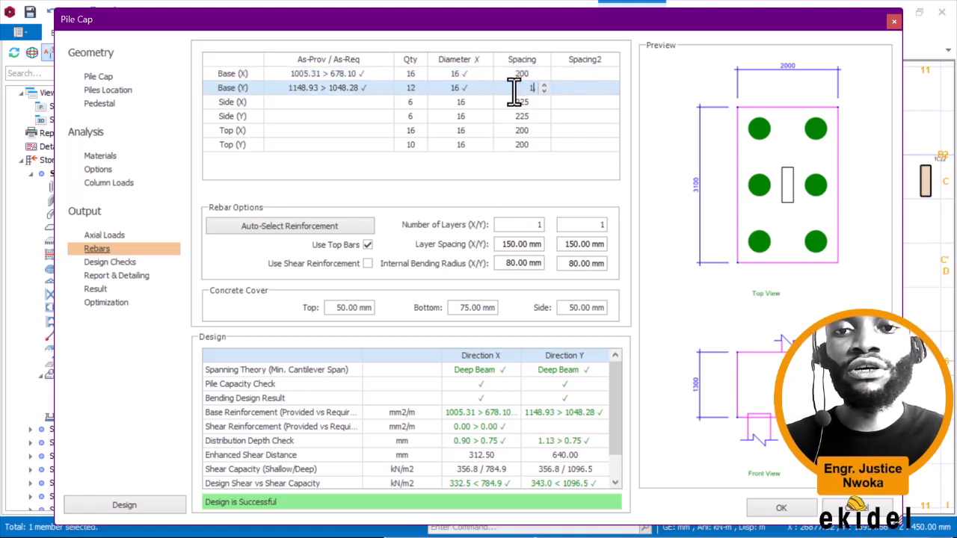
left_click(522, 74)
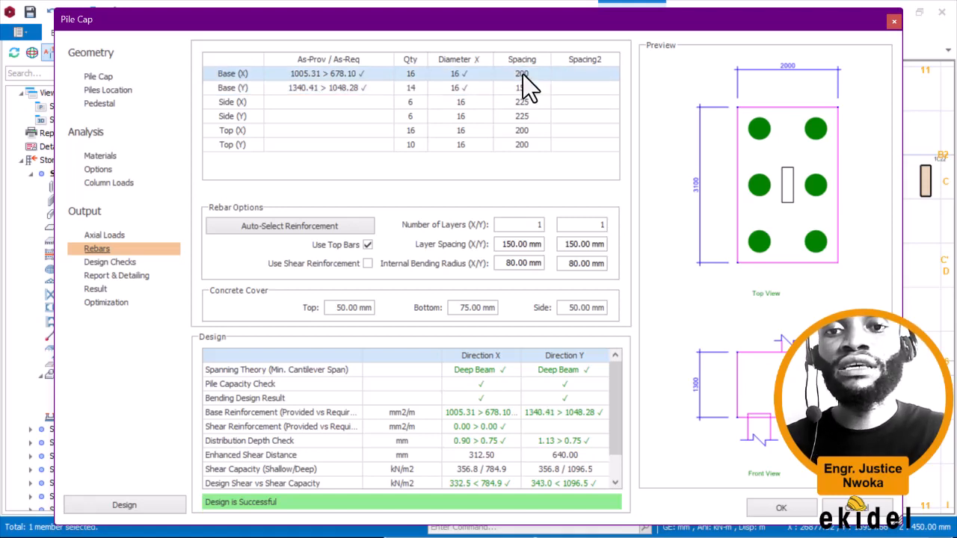
left_click(522, 74)
type("15")
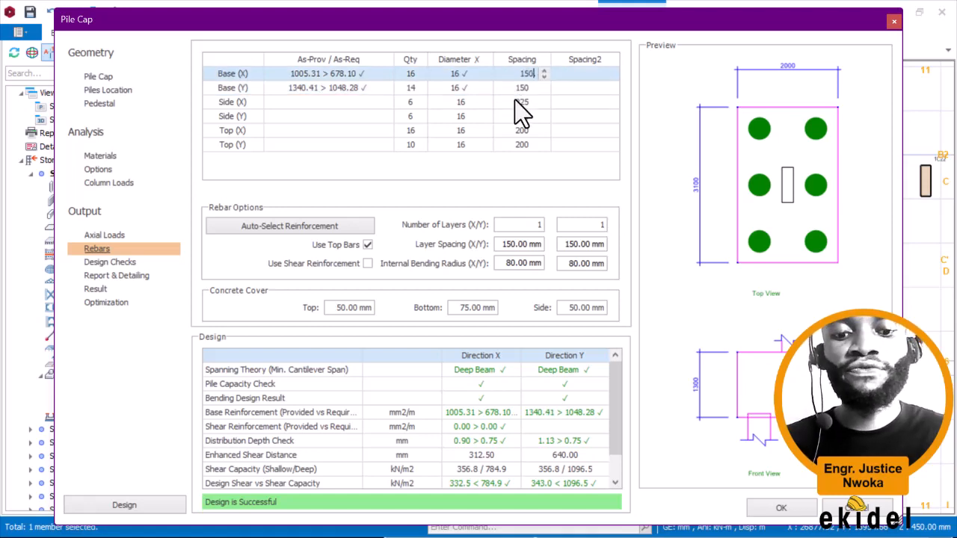
type("0")
left_click(521, 112)
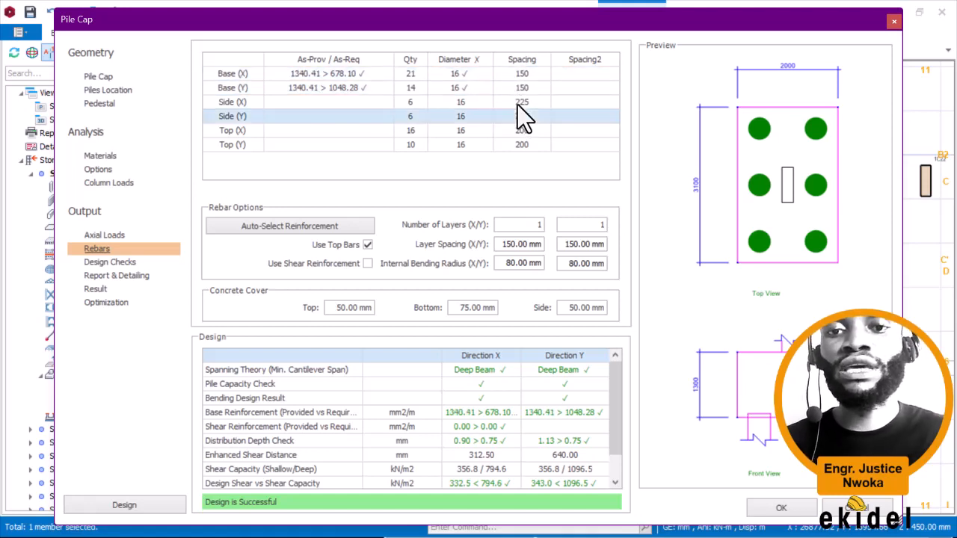
left_click(462, 102)
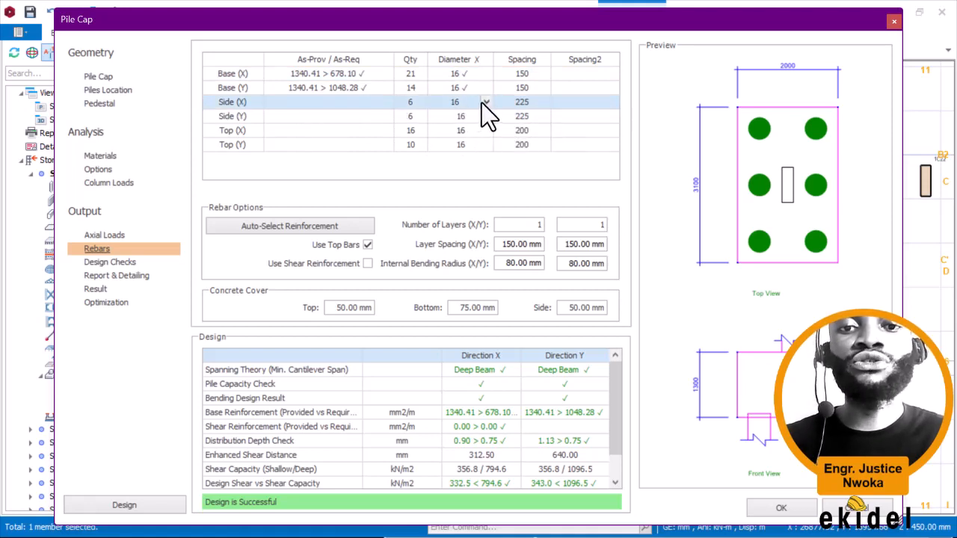
left_click(484, 103)
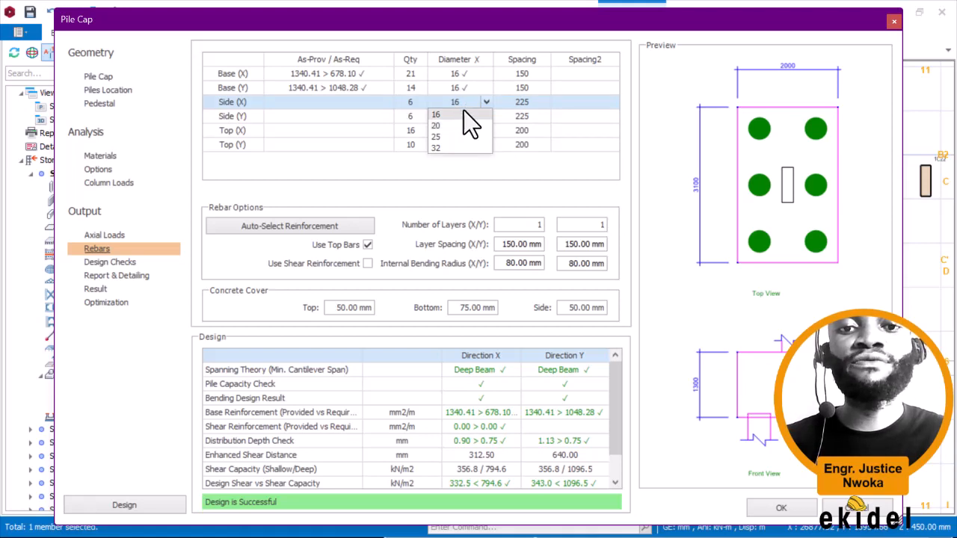
left_click(485, 100)
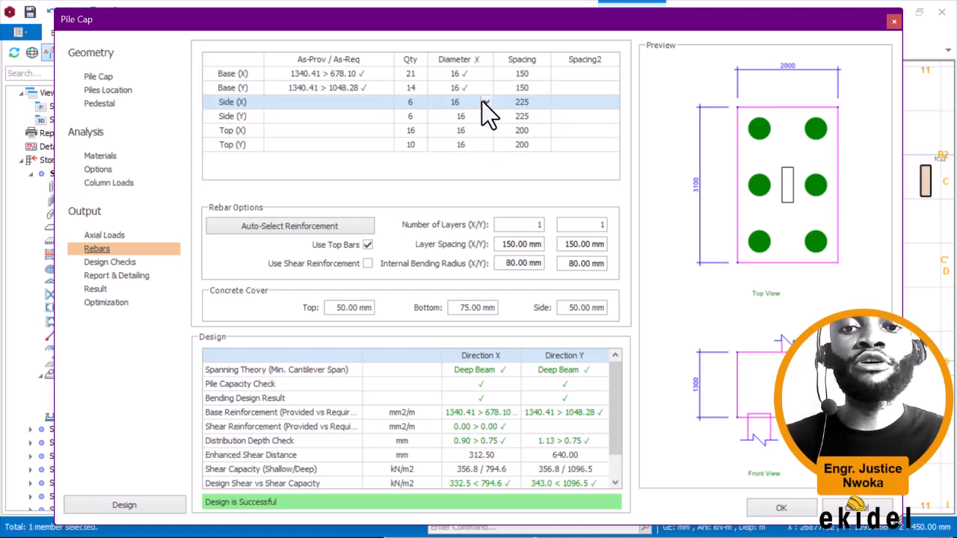
Step: Set the bar spacing of the Side (X) and Side (Y) reinforcement to 250 mm
left_click(515, 104)
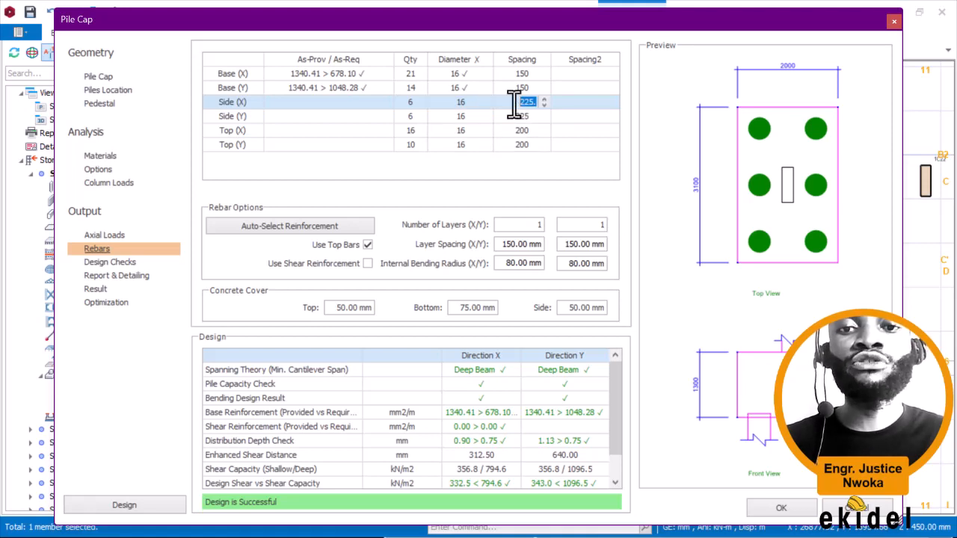
type("250")
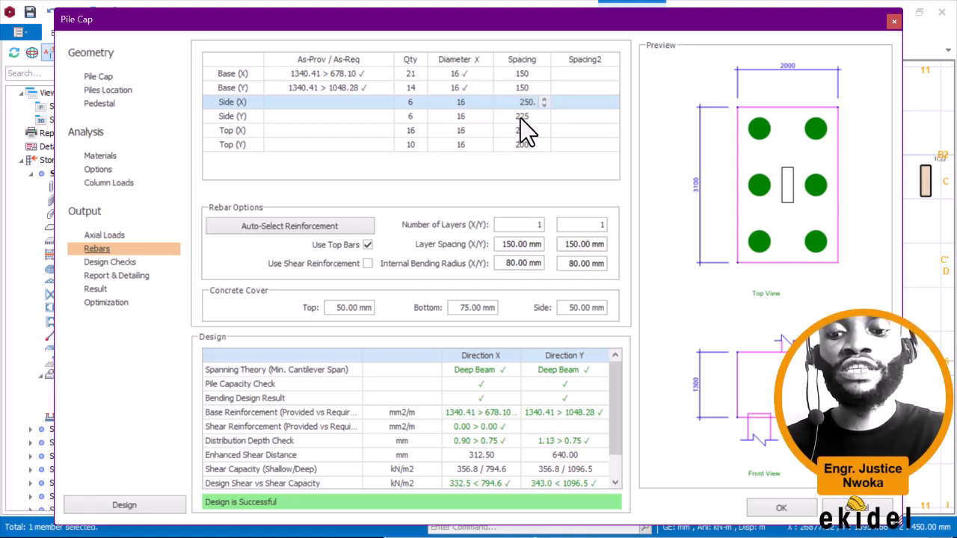
left_click(520, 118)
left_click(520, 118)
type("250.")
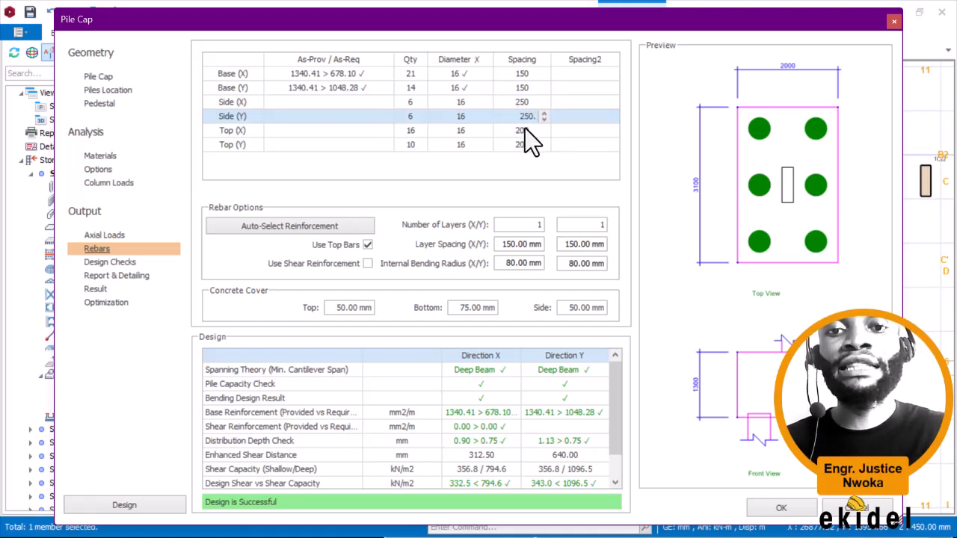
Step: Set the bar spacing of the Top (X) and Top (Y) reinforcement to 250 mm
left_click(525, 130)
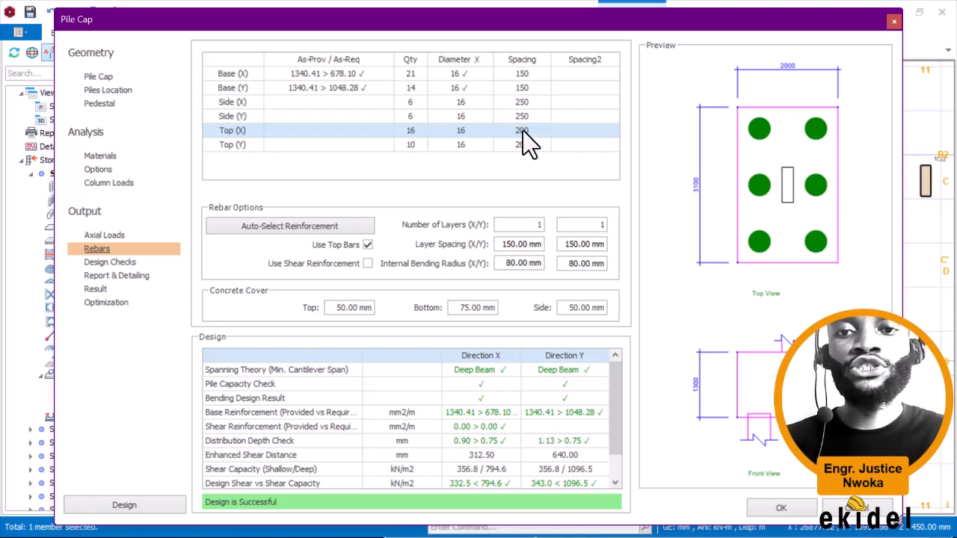
type("250.")
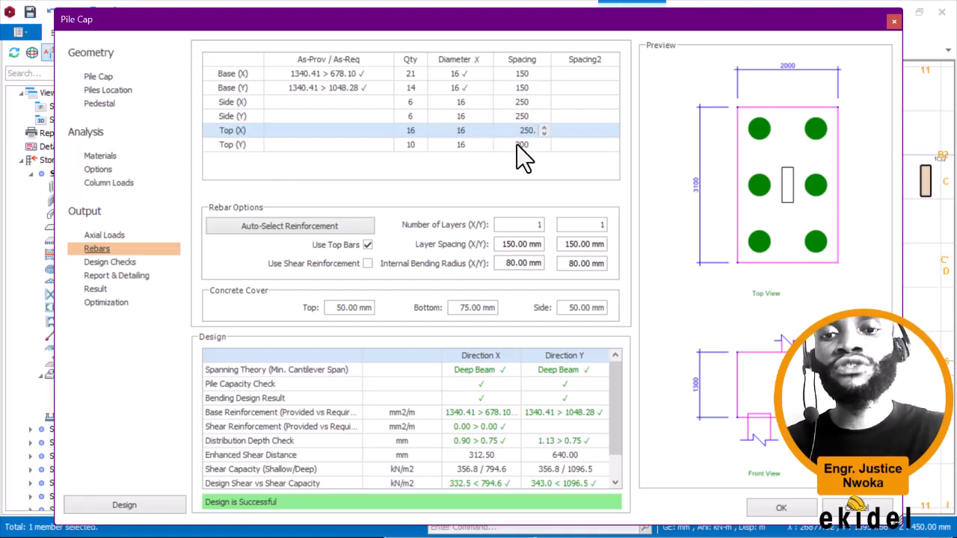
left_click(516, 145)
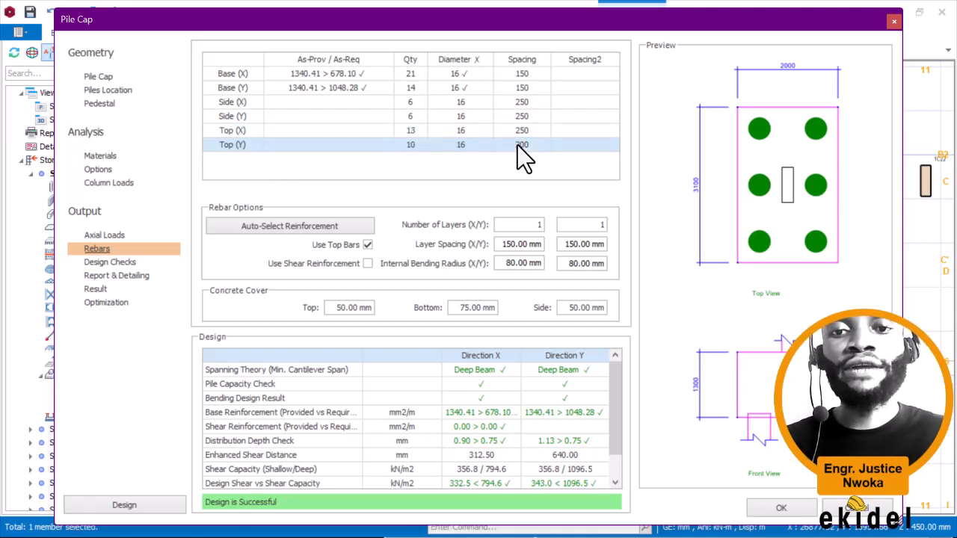
left_click(518, 145)
type("250")
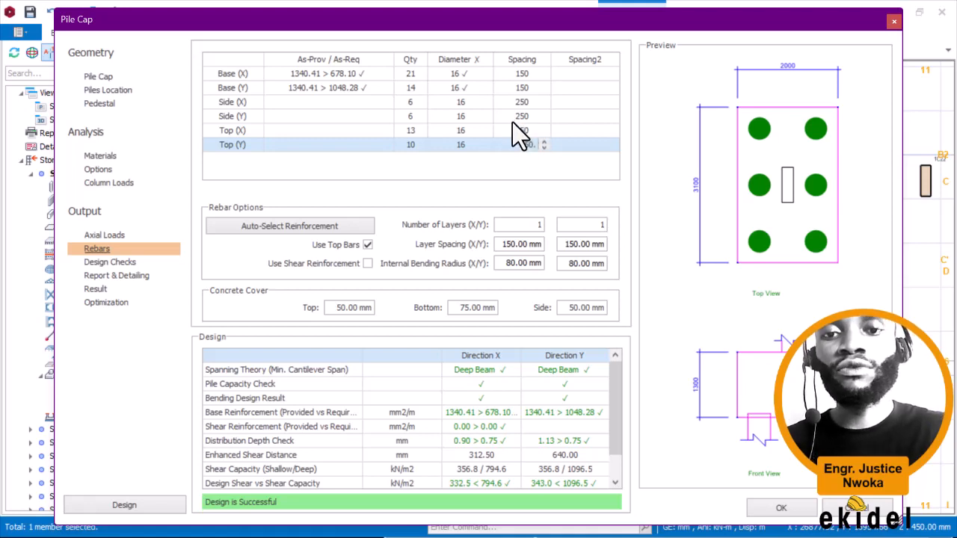
left_click(515, 130)
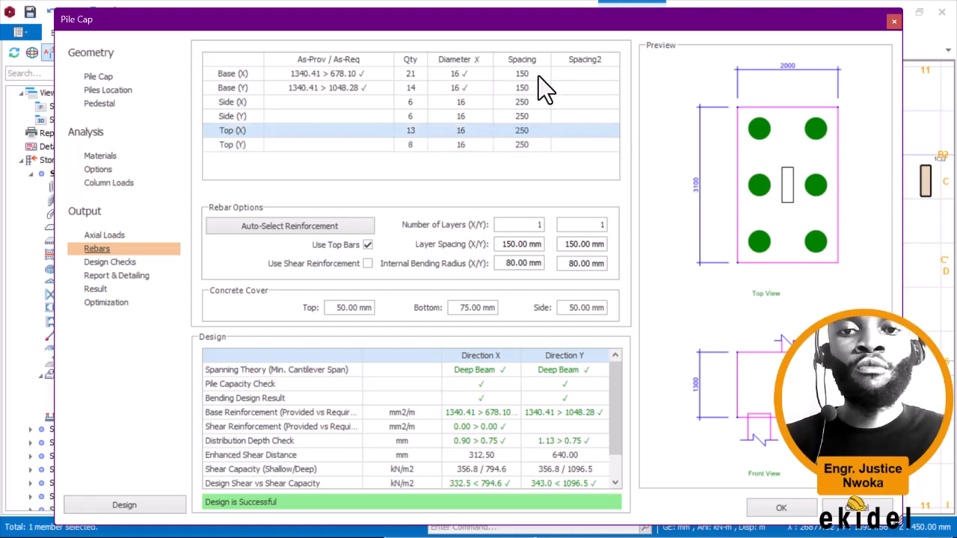
left_click(536, 75)
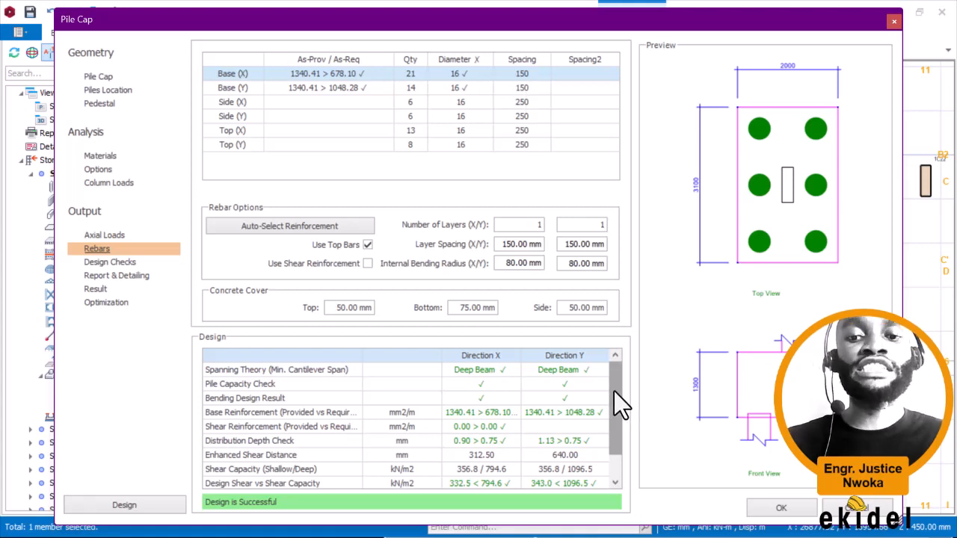
Step: Review the pile cap's design checks and design summary in both directions
left_click_drag(613, 391, 612, 451)
left_click_drag(613, 402, 142, 245)
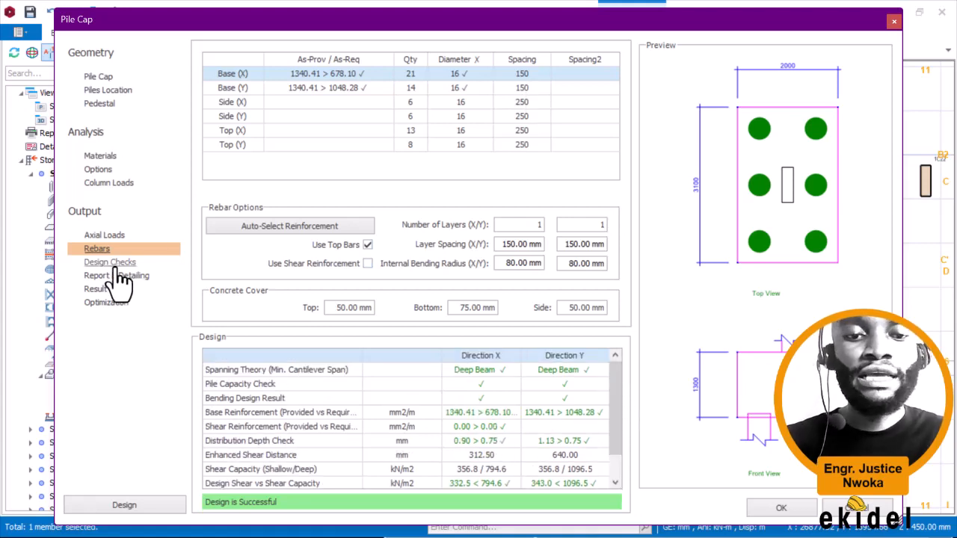
left_click(110, 261)
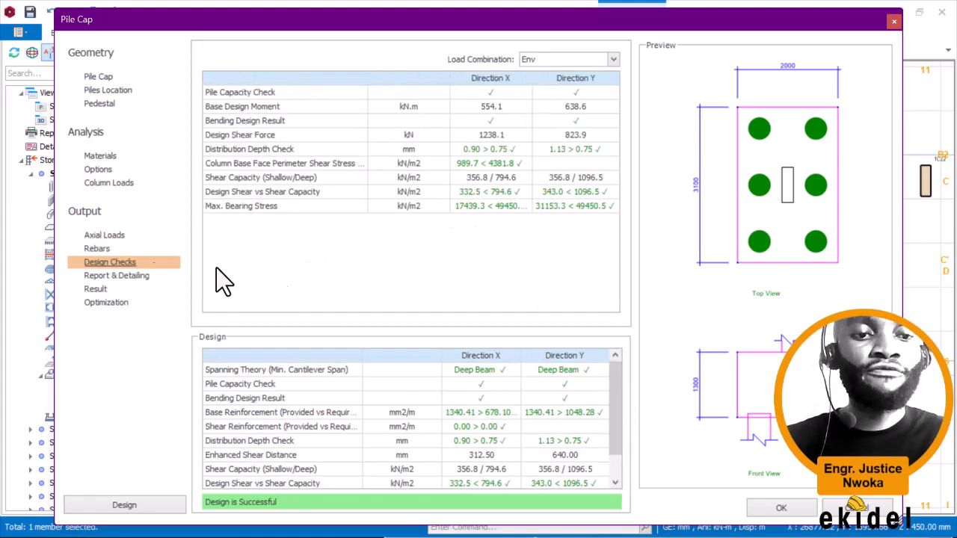
left_click(607, 388)
left_click_drag(614, 388, 613, 438)
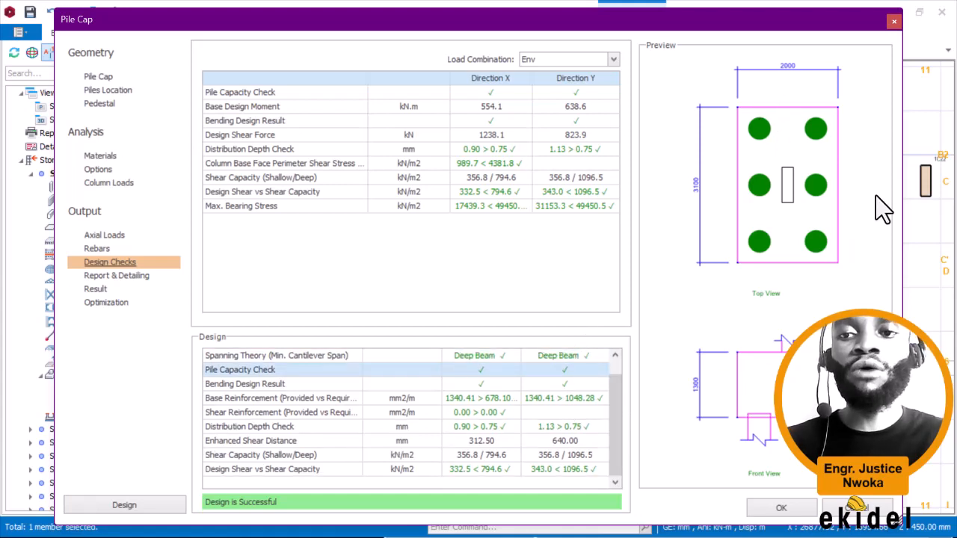
Step: Change the pile cap label to PC-Type 6 and accept the pile cap design
left_click(96, 77)
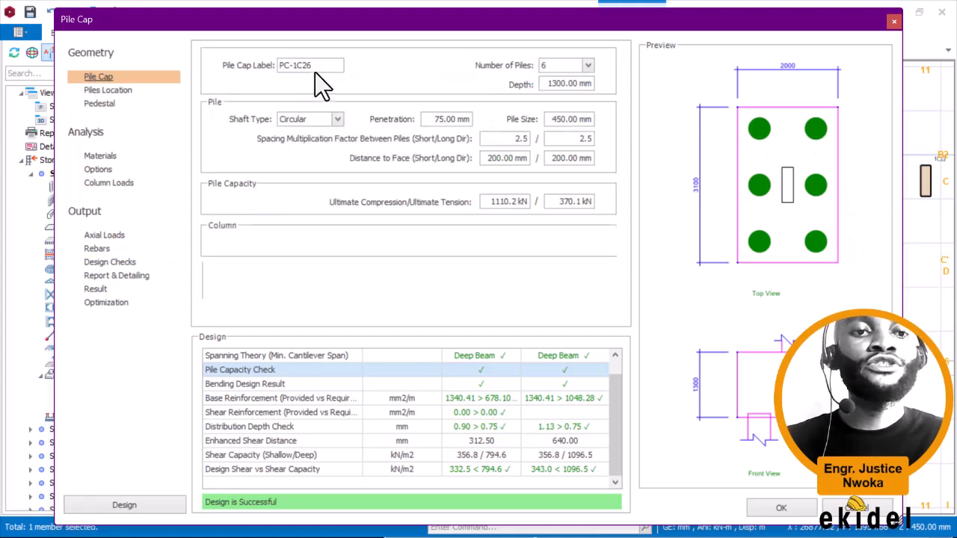
left_click_drag(295, 66, 316, 71)
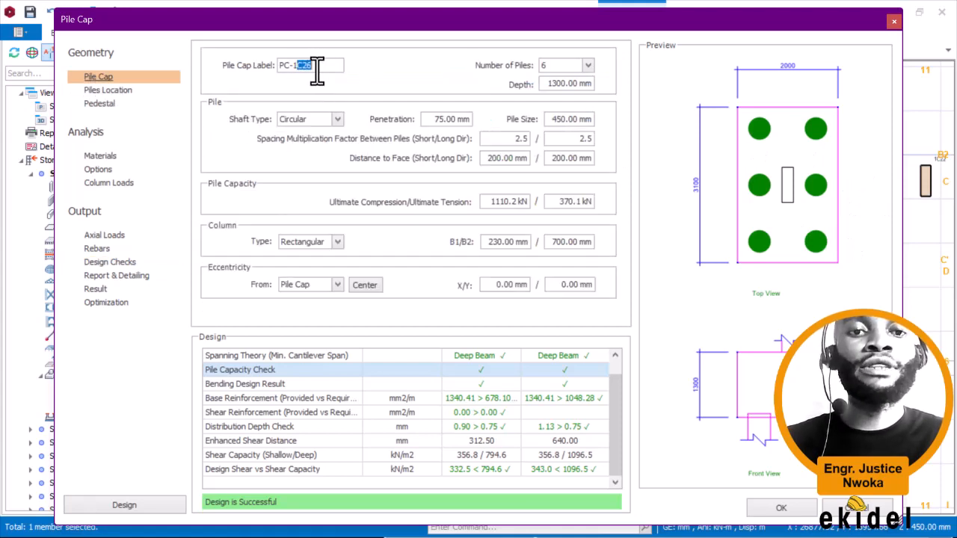
key("BackSpace")
key("BackSpace")
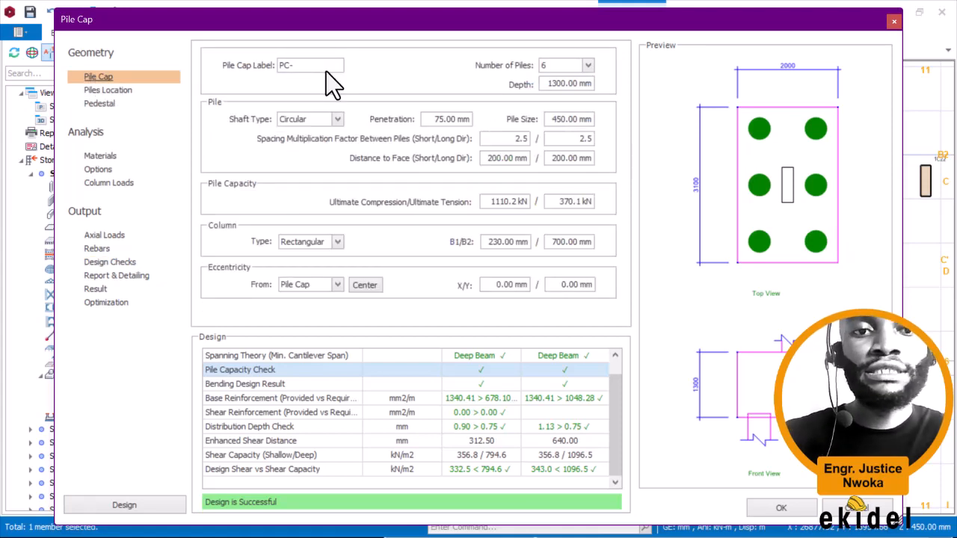
type("y")
key("BackSpace")
type("Type 6")
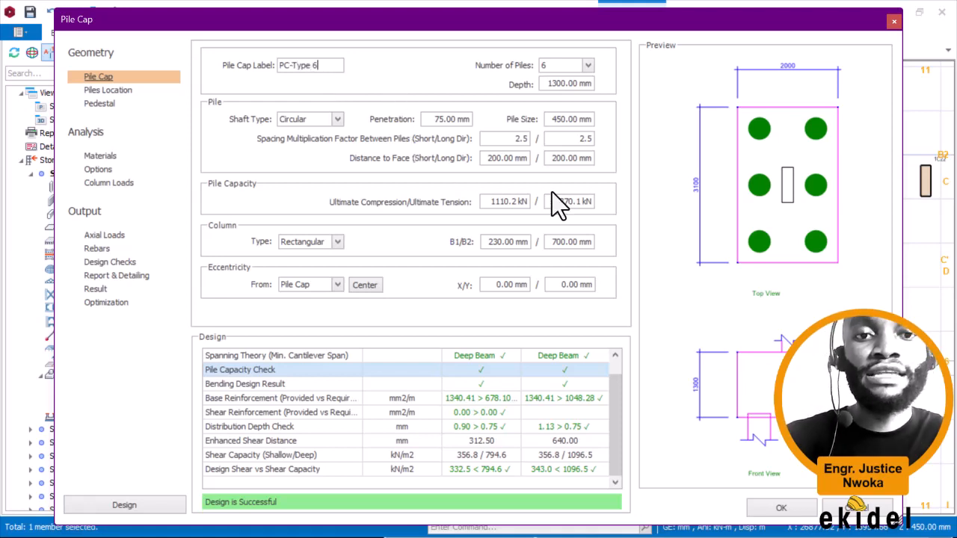
left_click(778, 511)
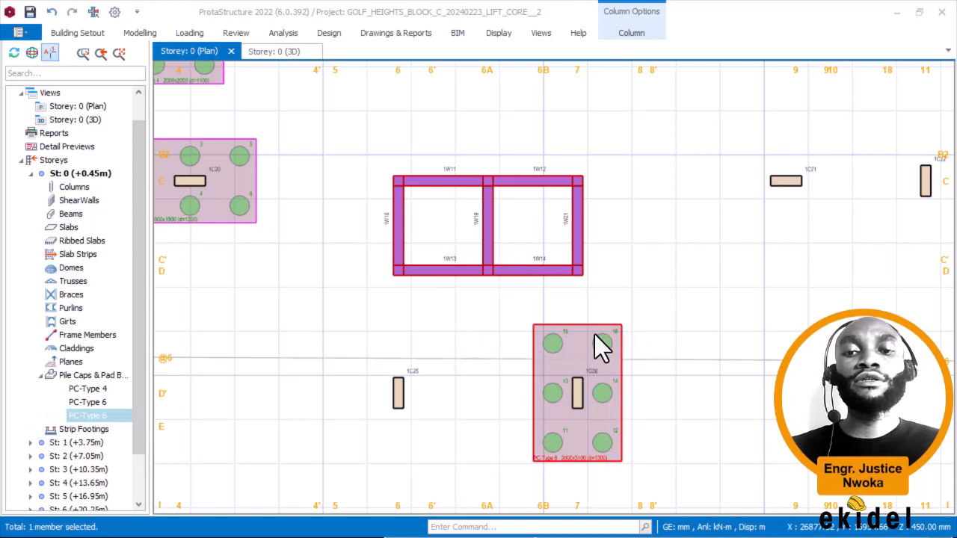
Step: Start inserting a pile cap on column 1C25 in the Storey 0 plan
scroll(565, 333, "down", 1)
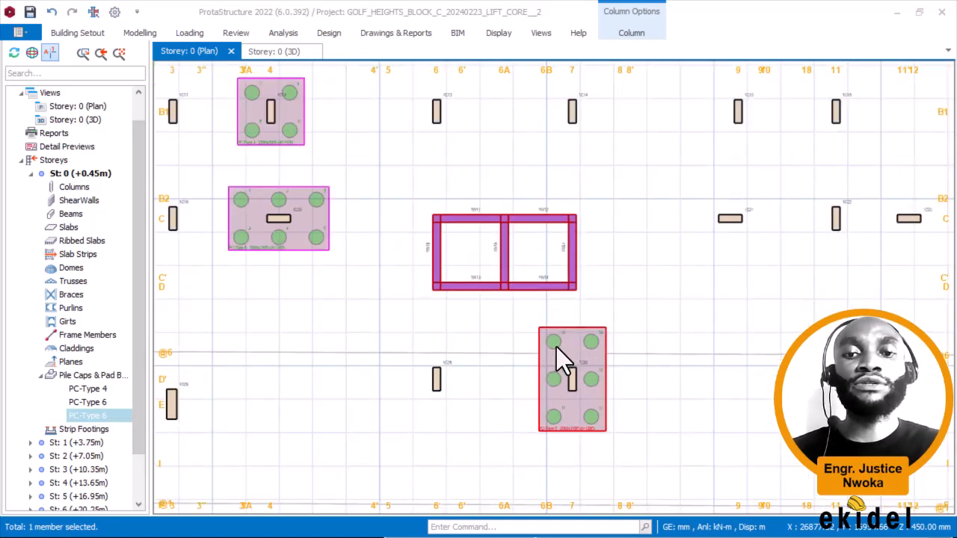
scroll(613, 355, "up", 2)
key("Escape")
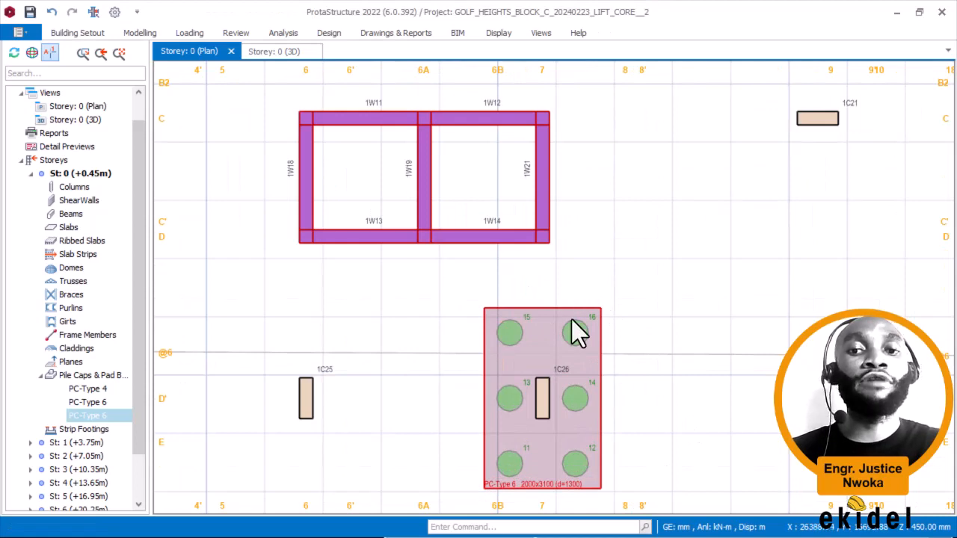
scroll(566, 303, "down", 1)
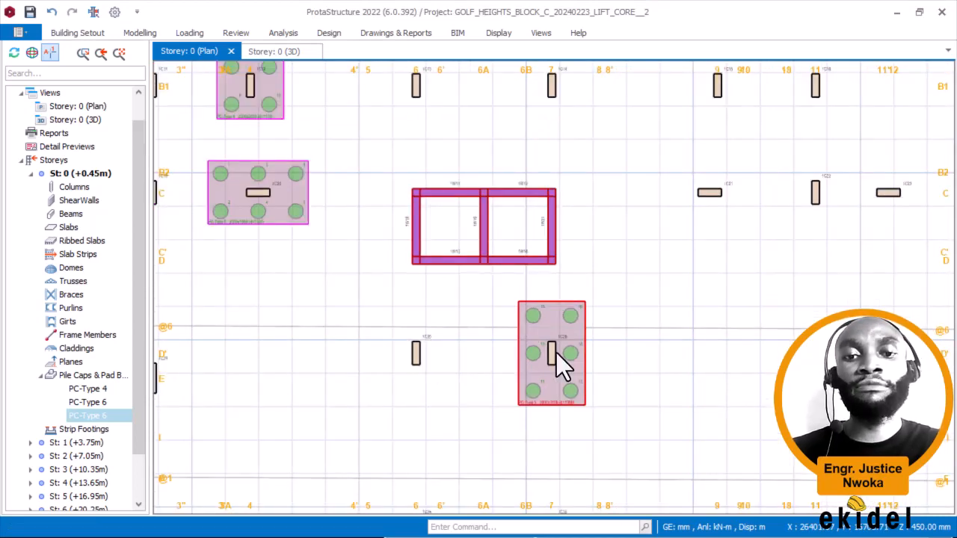
scroll(474, 341, "up", 1)
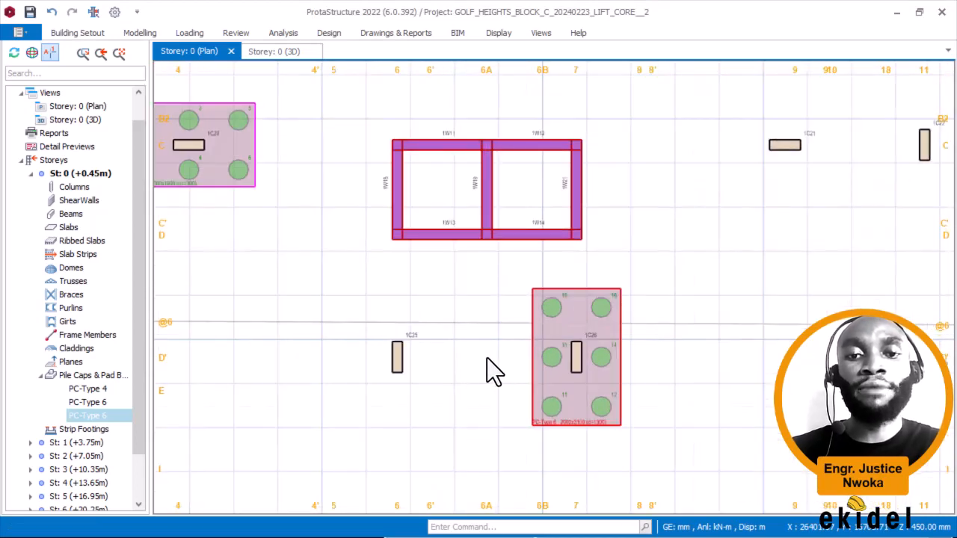
left_click(416, 340)
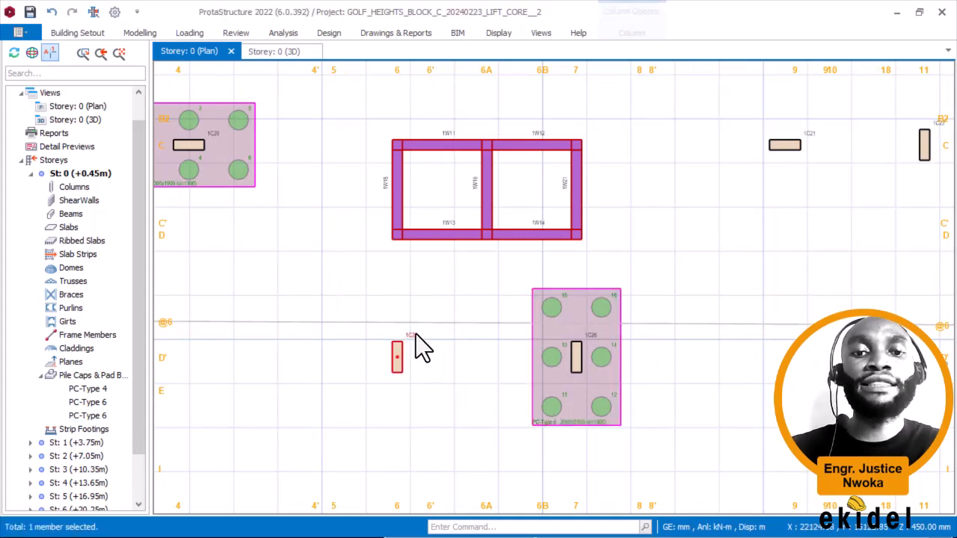
right_click(396, 275)
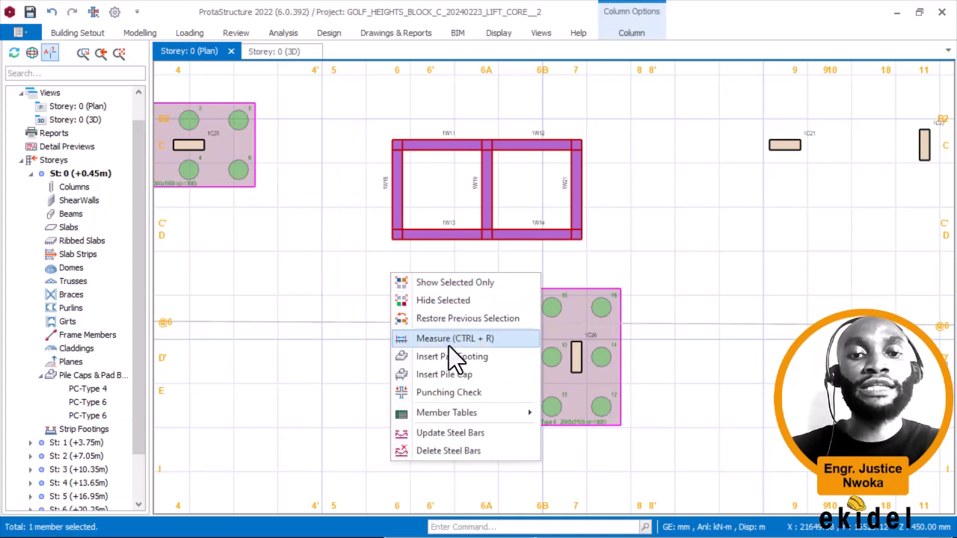
left_click(448, 370)
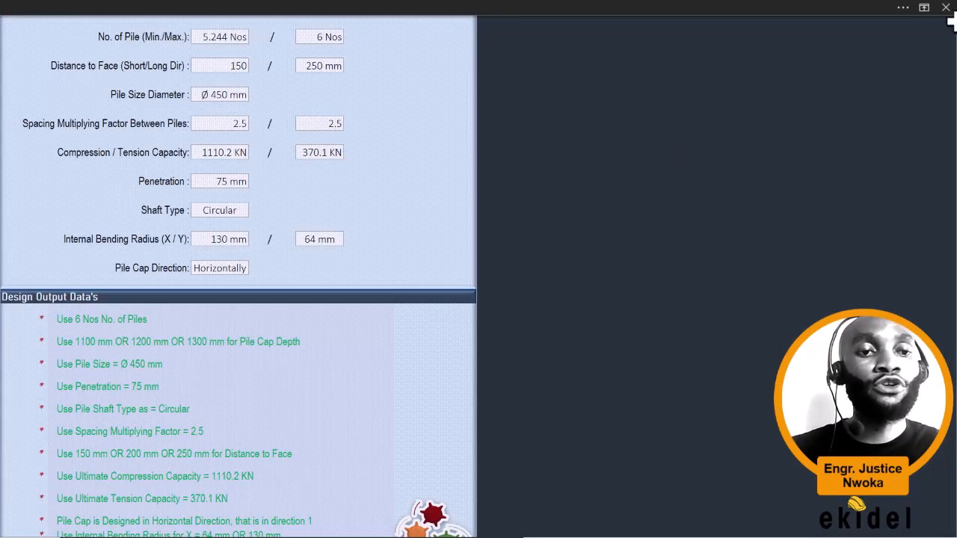
Step: Switch to ProtaStructure and look up the envelope column loads for the 1C25 pile cap
key("super")
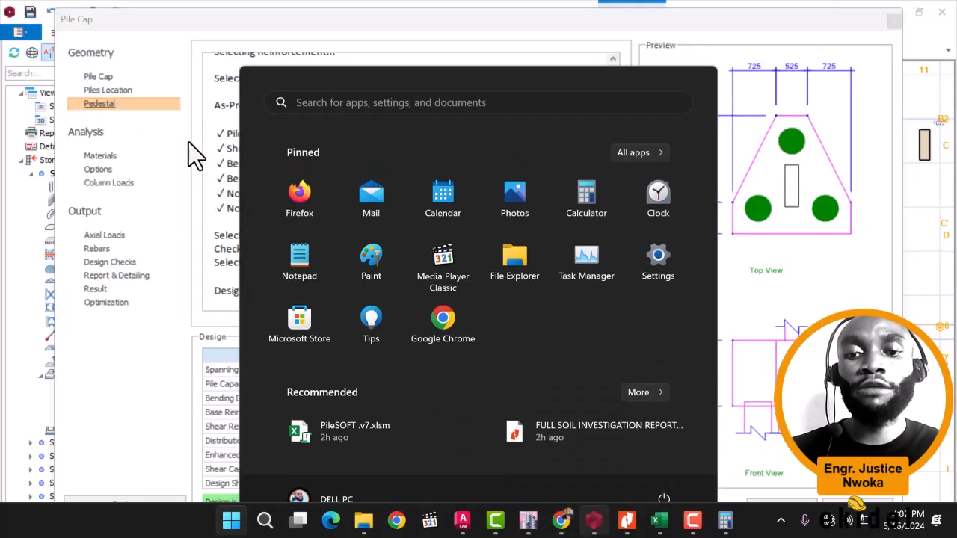
left_click(188, 143)
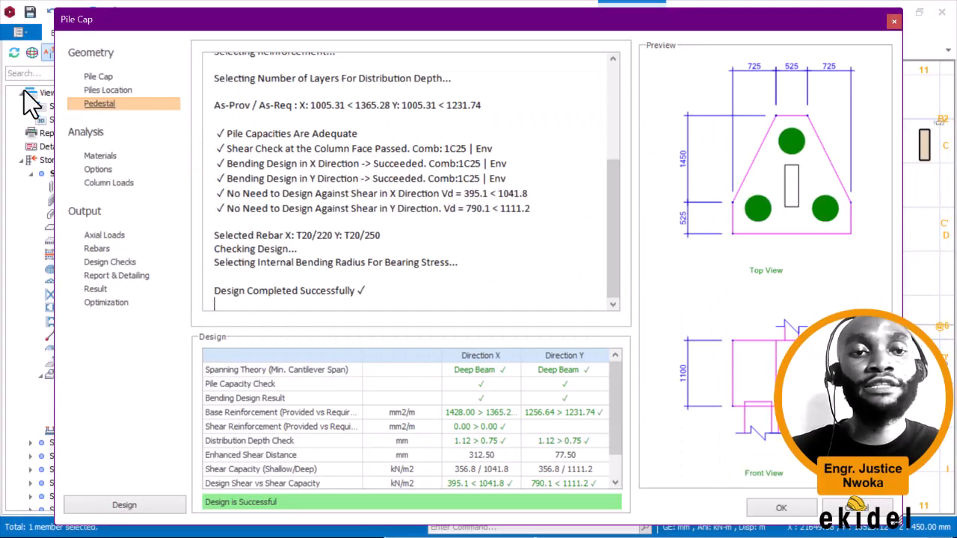
left_click(113, 183)
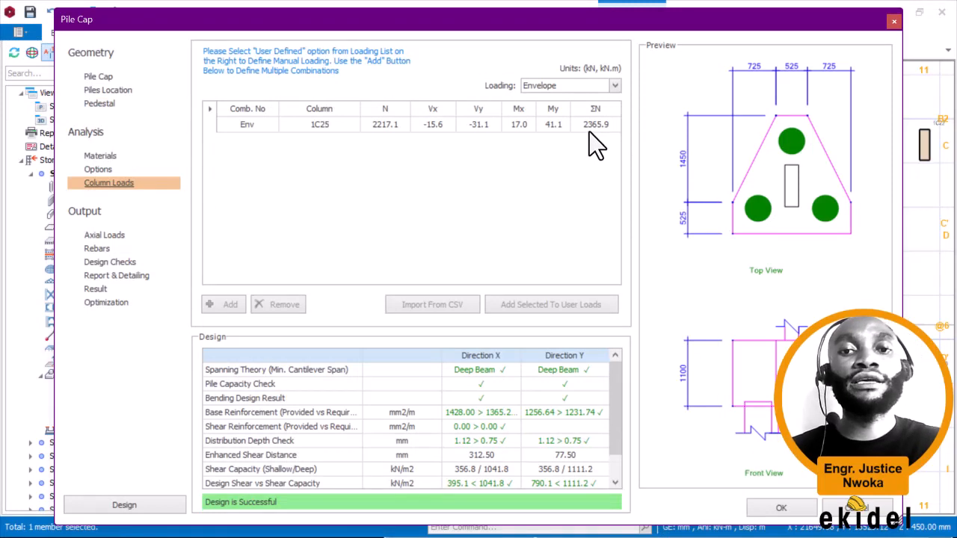
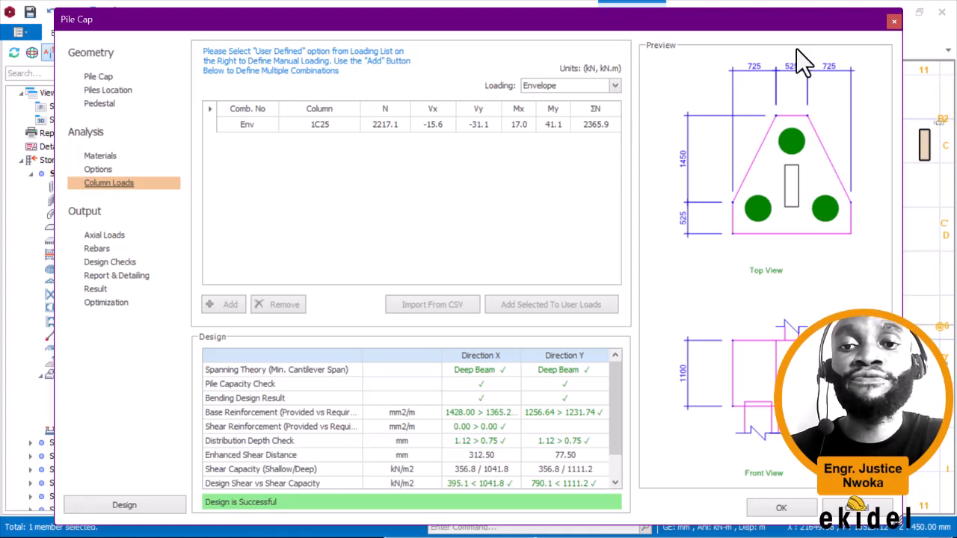
Step: Switch back to PileSOFT and return from the design data sheet to the Parameters sheet
key("super")
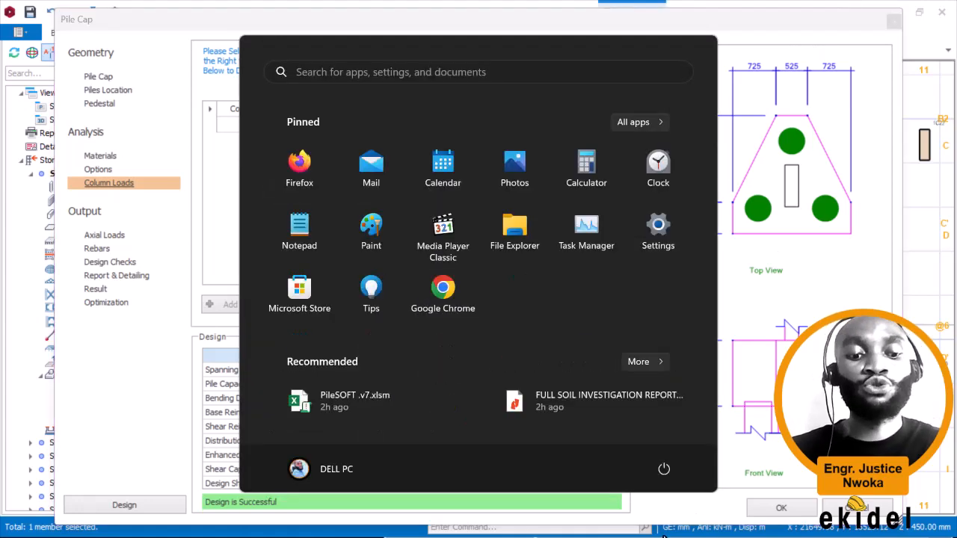
left_click(628, 524)
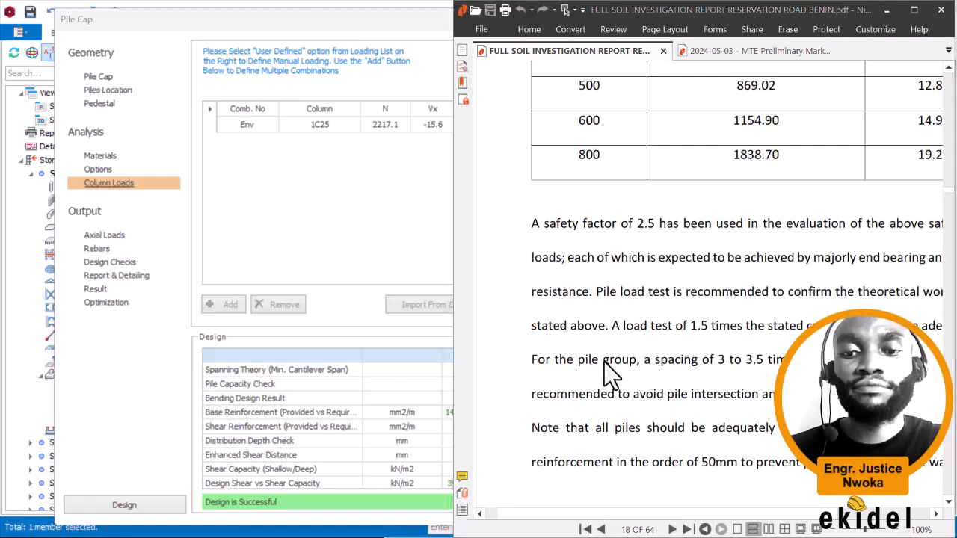
key("super")
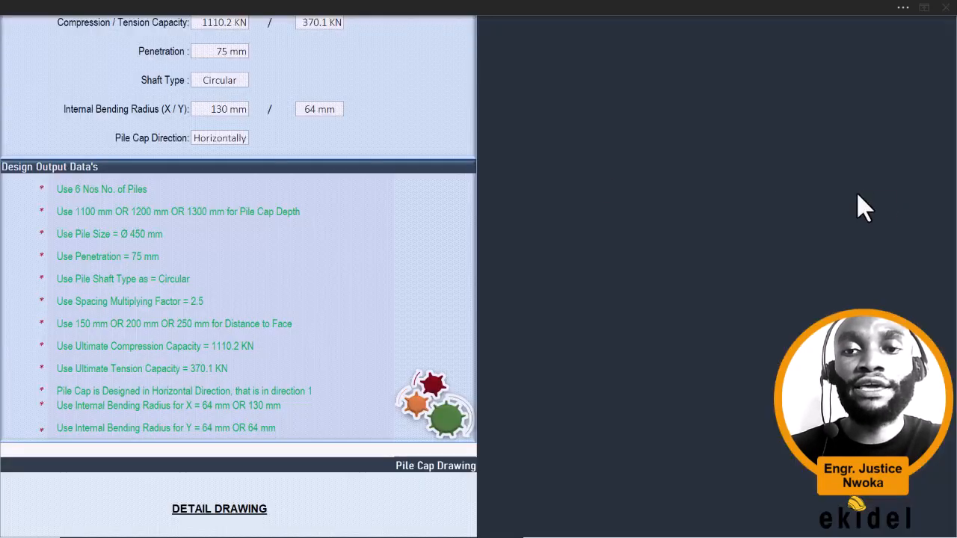
scroll(238, 391, "down", 1)
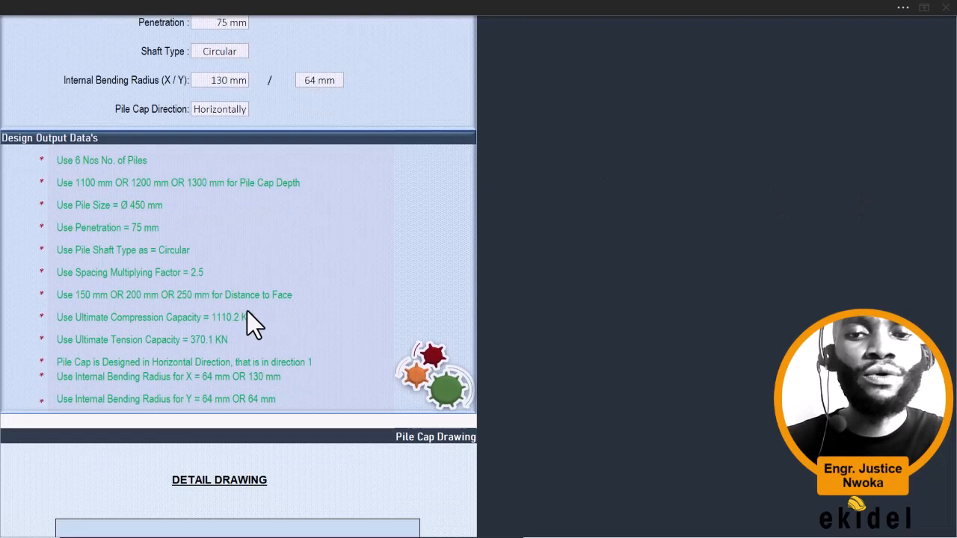
scroll(243, 301, "down", 20)
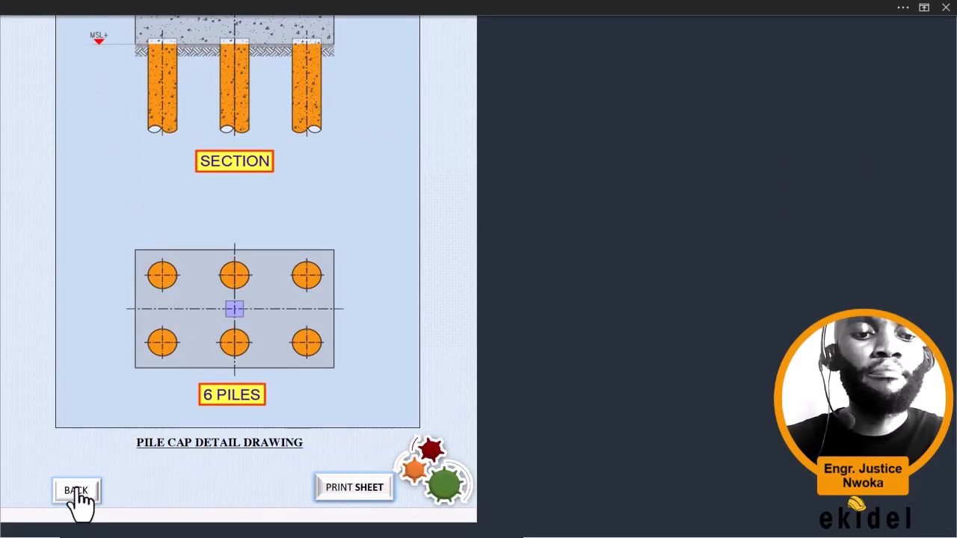
left_click(77, 490)
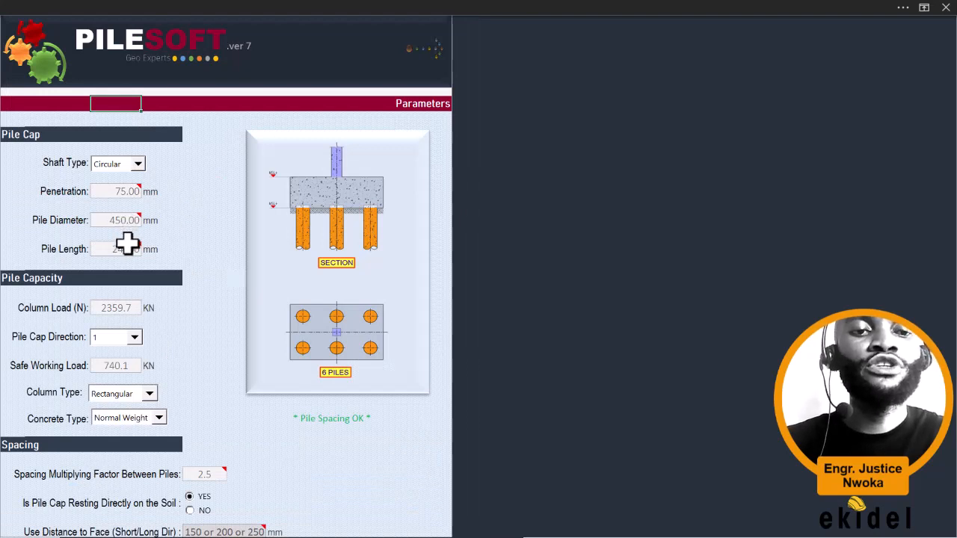
Step: Set the column load (N) in the pile capacity parameters to 2365.9 kN
left_click(128, 308)
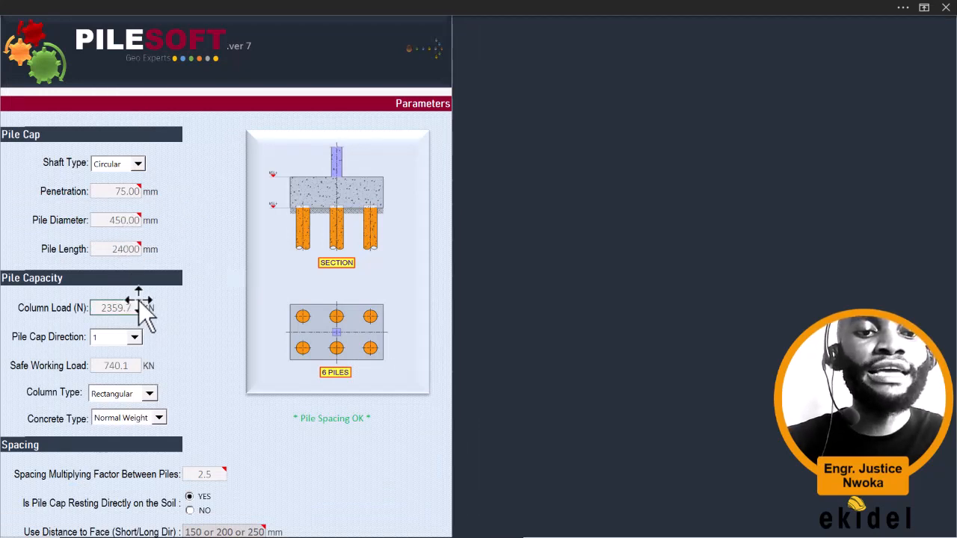
type("2365.7")
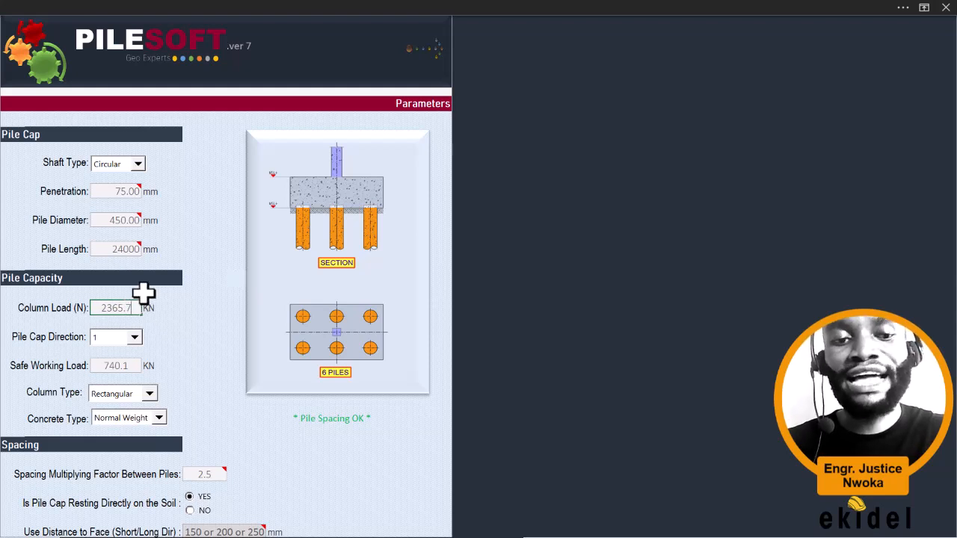
key("BackSpace")
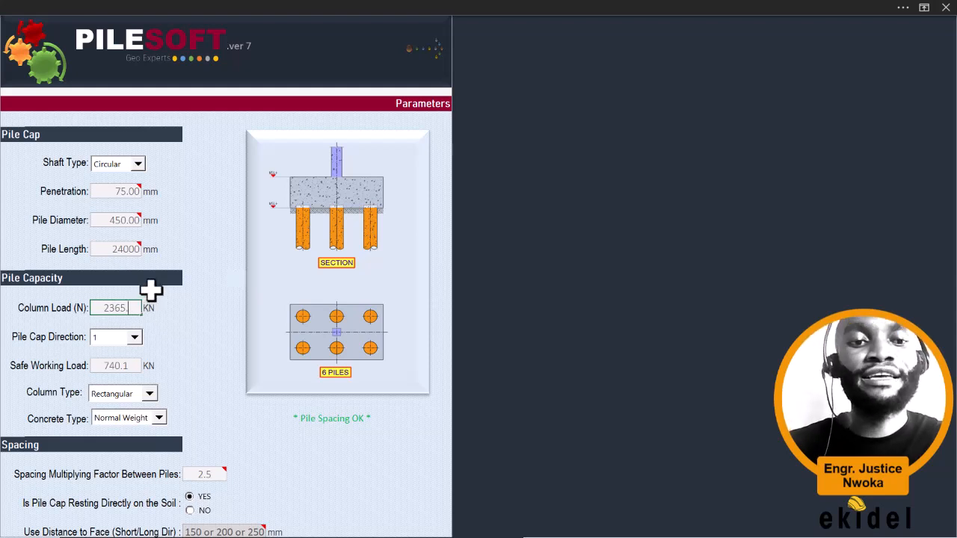
type("9")
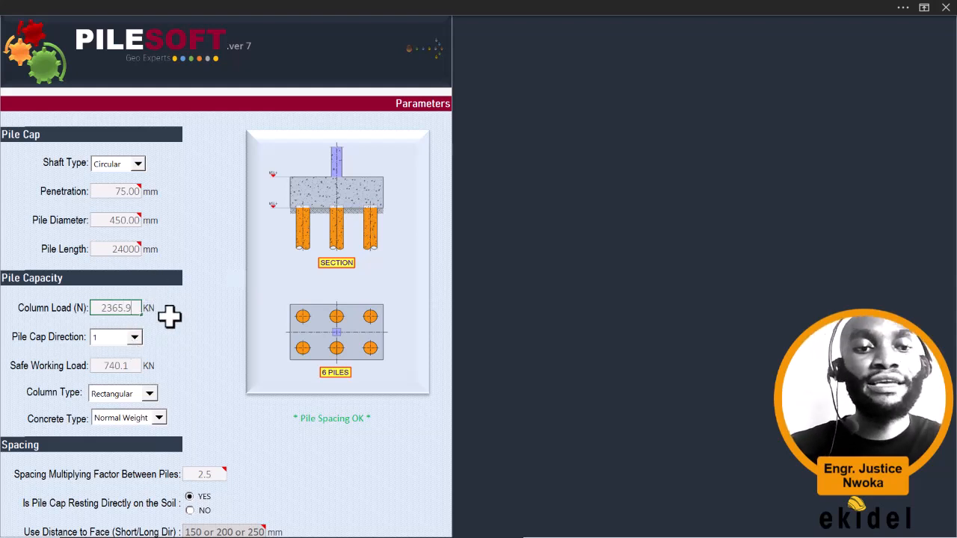
key("Escape")
Step: Open the PileSOFT design data sheet and read the recommended pile count, cap depth and other design output data
scroll(205, 327, "down", 3)
scroll(206, 327, "down", 2)
mouse_move(203, 318)
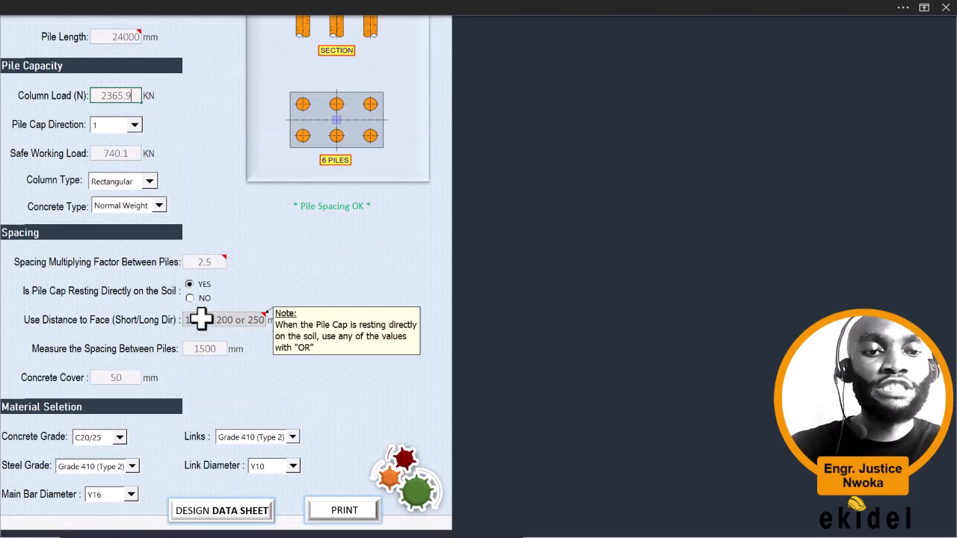
scroll(216, 482, "down", 4)
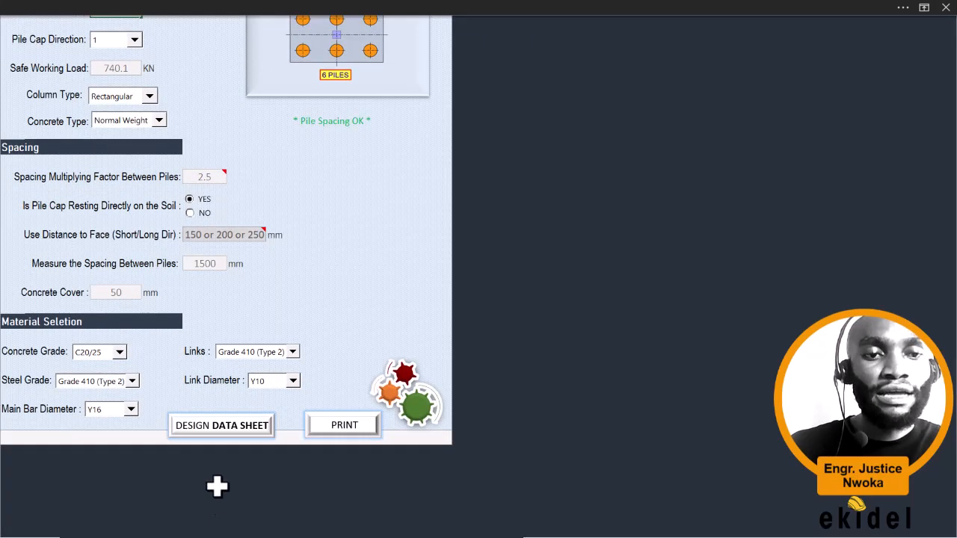
left_click(222, 340)
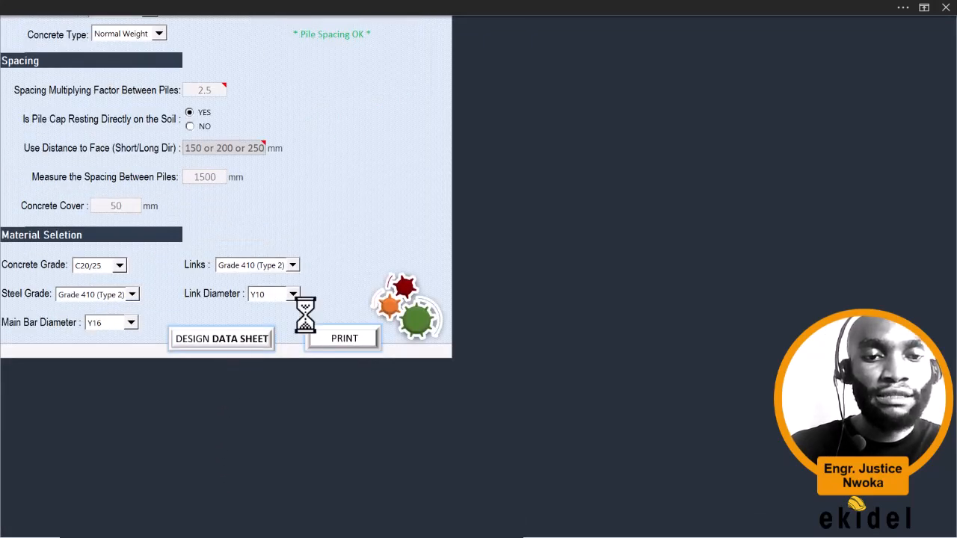
scroll(257, 265, "down", 6)
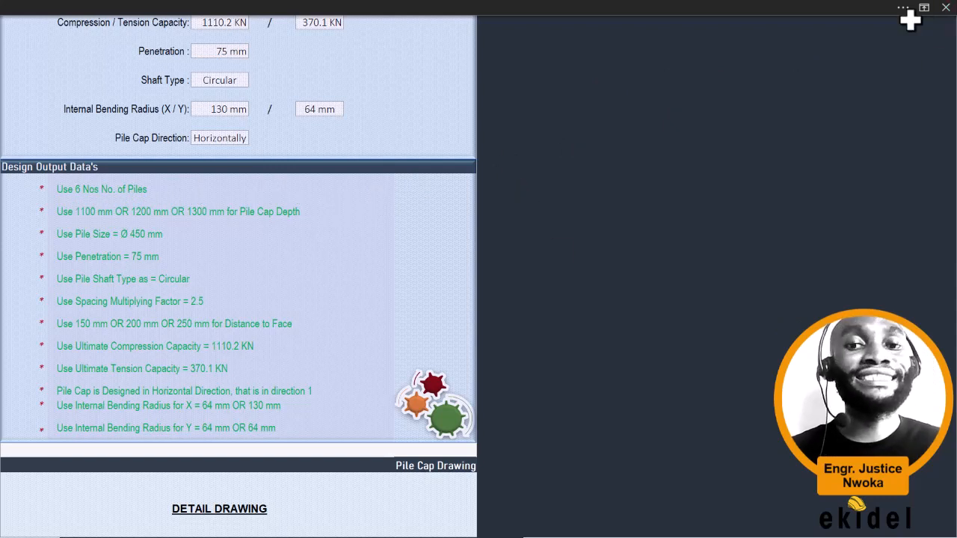
Step: Switch to ProtaStructure and set the 1C25 pile cap to 6 piles with a depth of 1300 mm
key("super")
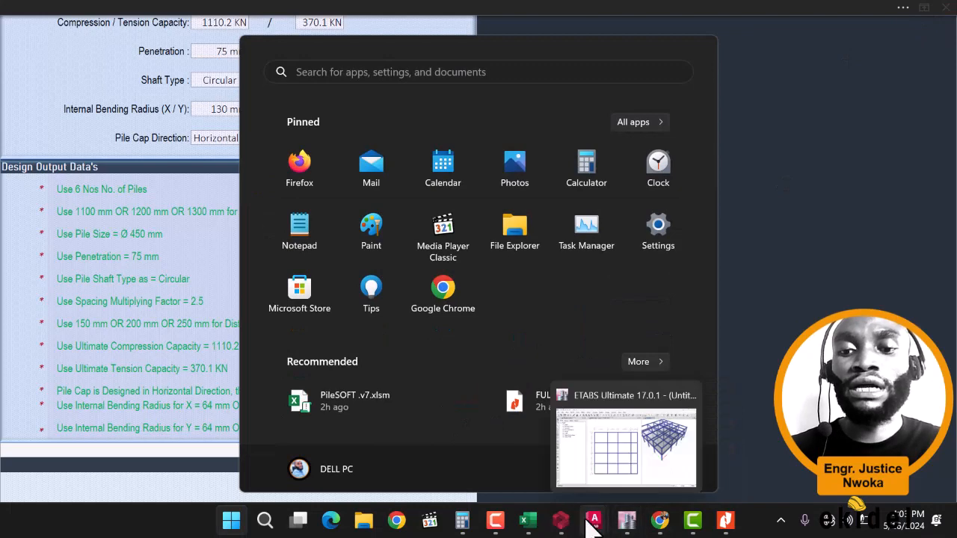
left_click(561, 521)
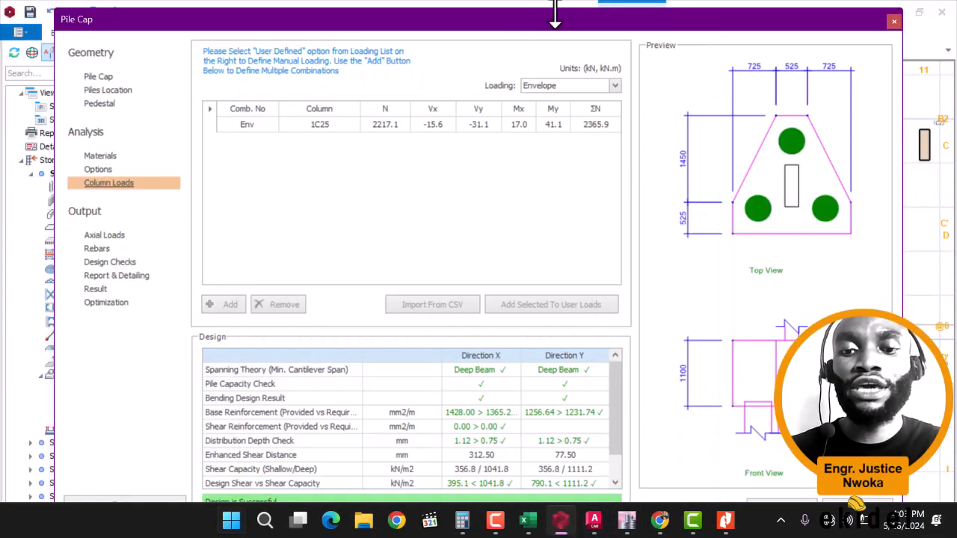
left_click(104, 77)
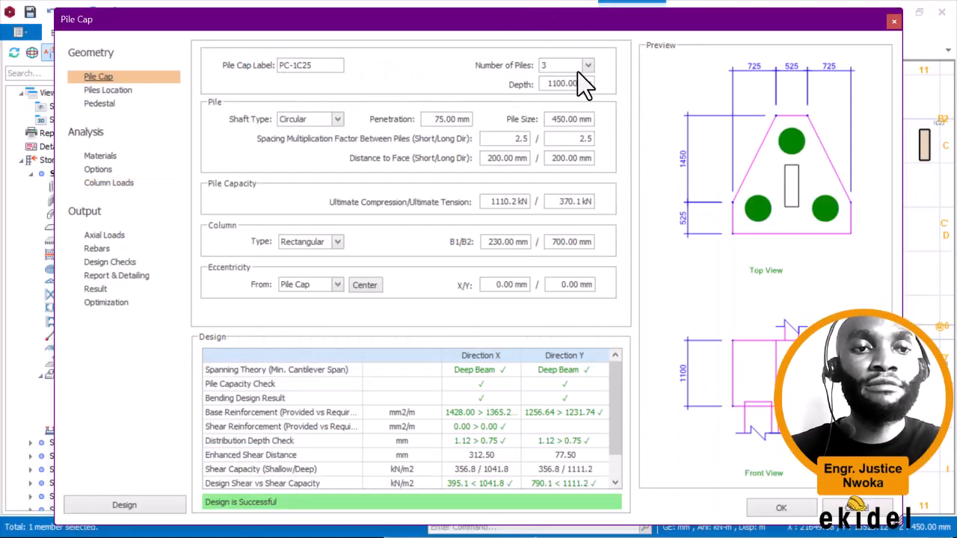
left_click(589, 66)
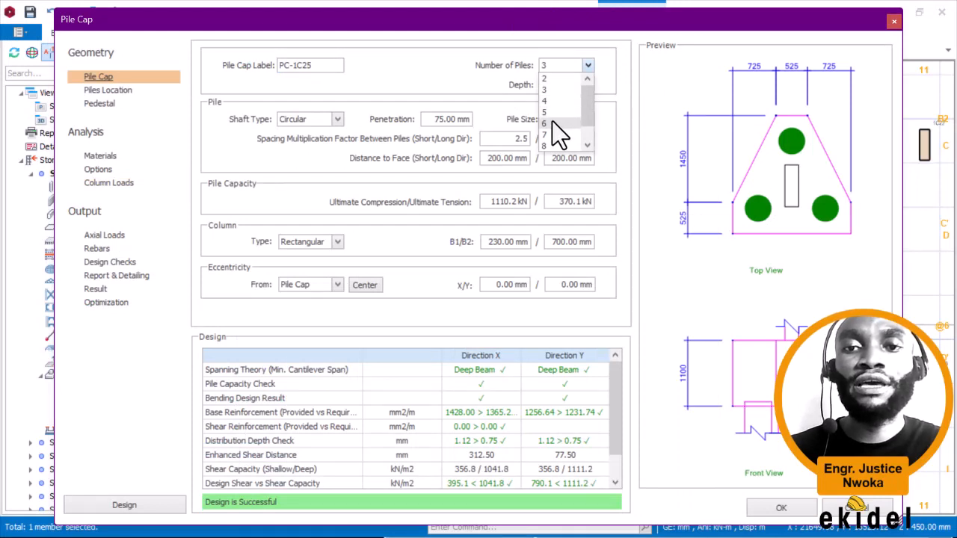
left_click(553, 123)
left_click(561, 84)
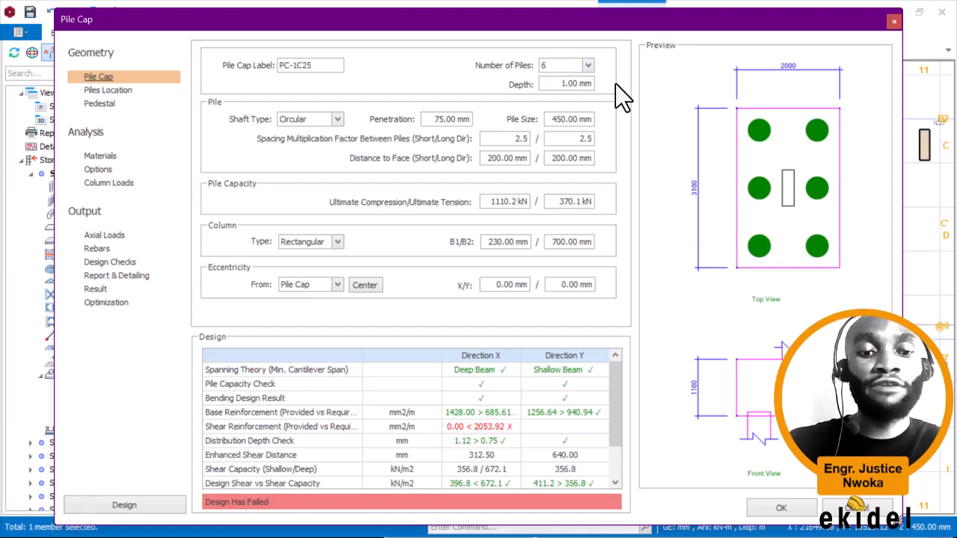
type("300")
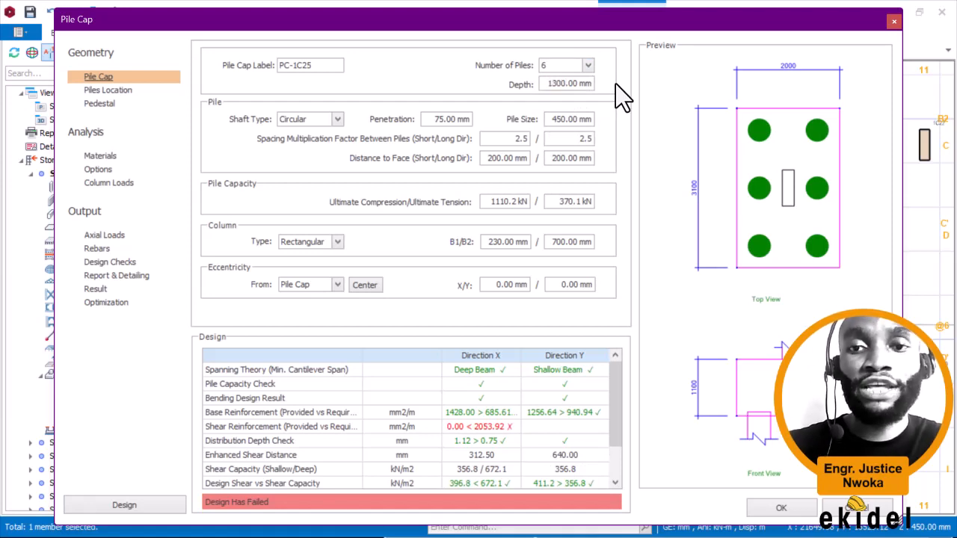
key("Return")
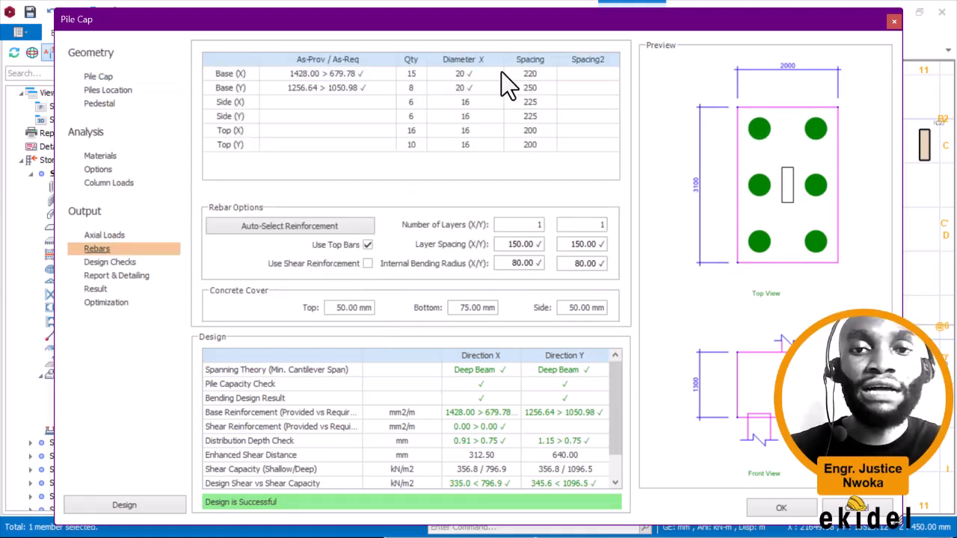
Step: Set the bar diameter of the Base (X) and Base (Y) reinforcement to 16 mm
left_click(474, 74)
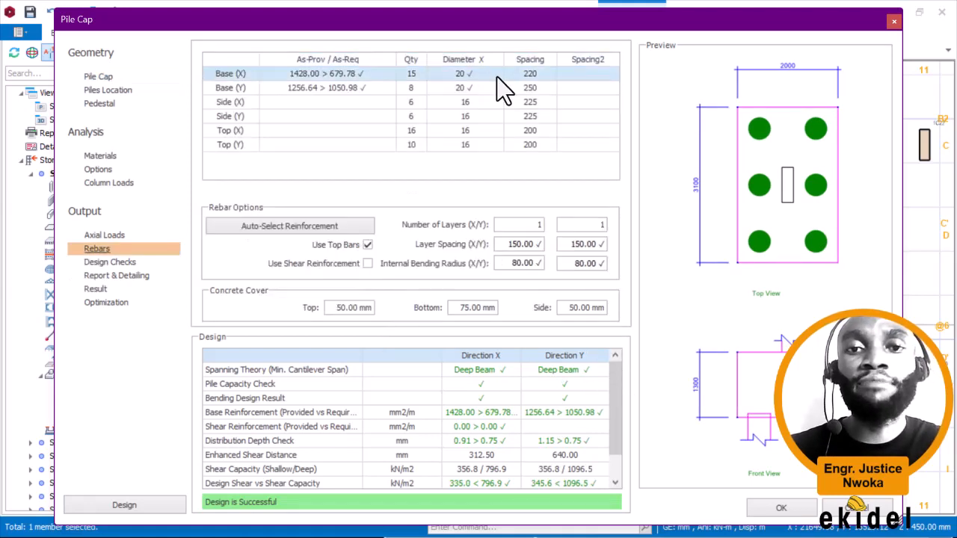
left_click(496, 75)
left_click(497, 74)
left_click(471, 84)
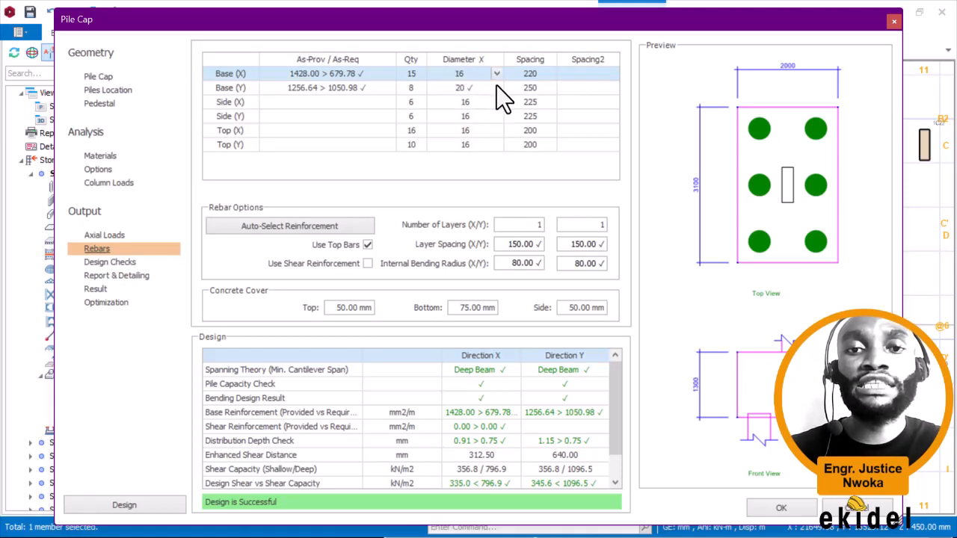
left_click(494, 88)
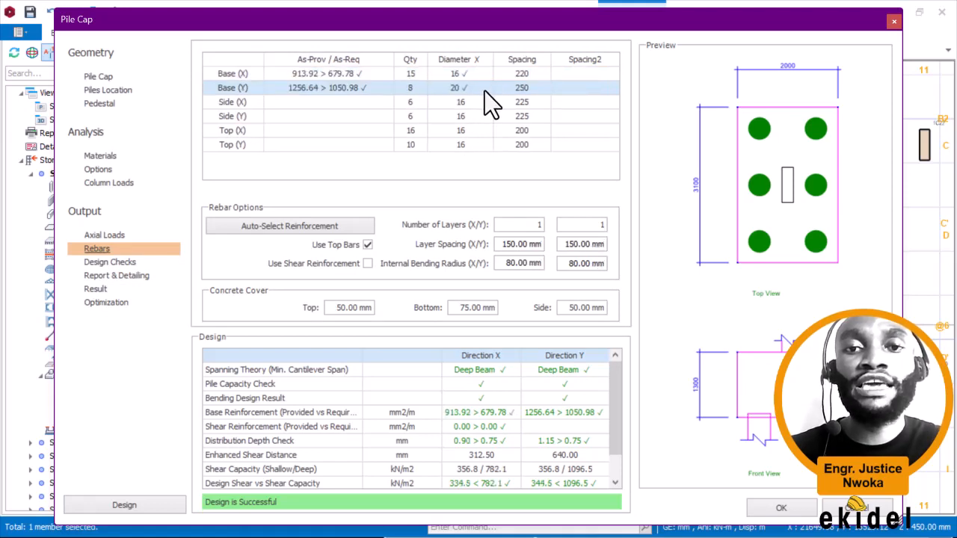
left_click(485, 90)
left_click(486, 89)
left_click(461, 103)
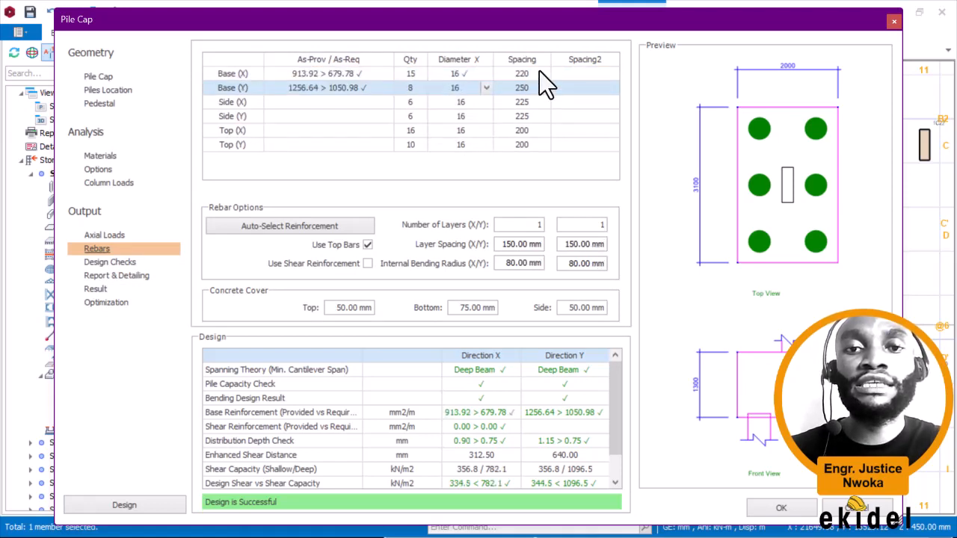
Step: Set the bar spacing of the Base (X) and Base (Y) reinforcement to 175 mm and check the design summary
left_click(533, 75)
type("20")
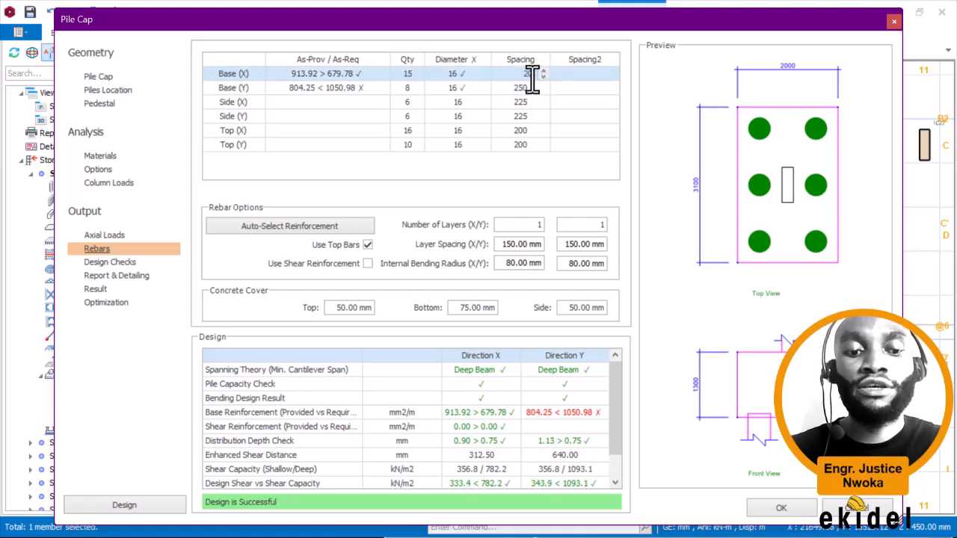
type("0.")
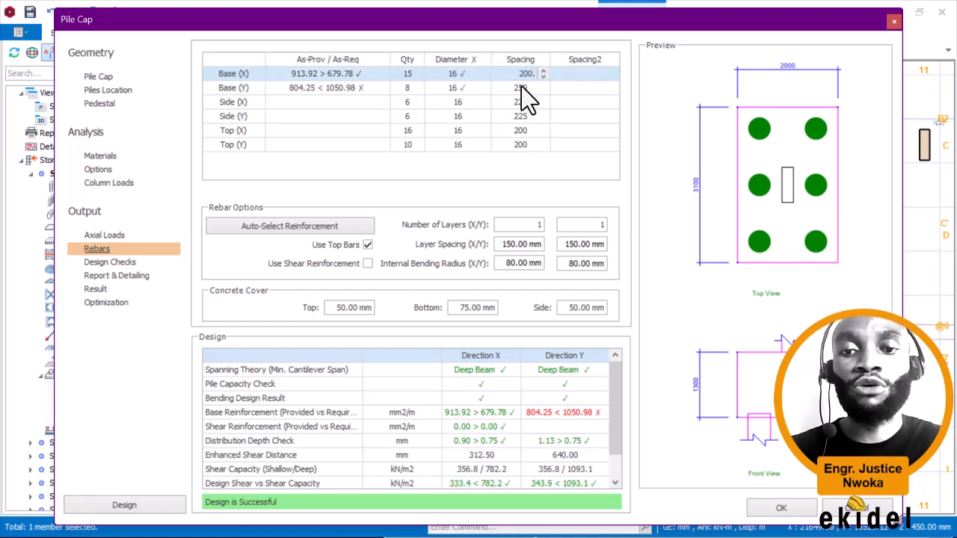
left_click_drag(514, 78, 548, 83)
type("17")
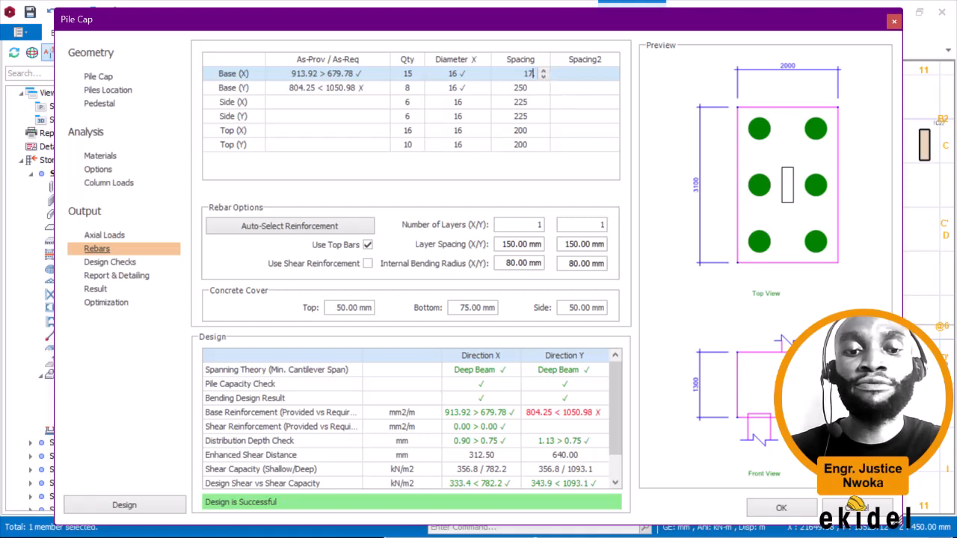
type("5")
left_click(520, 93)
left_click(522, 89)
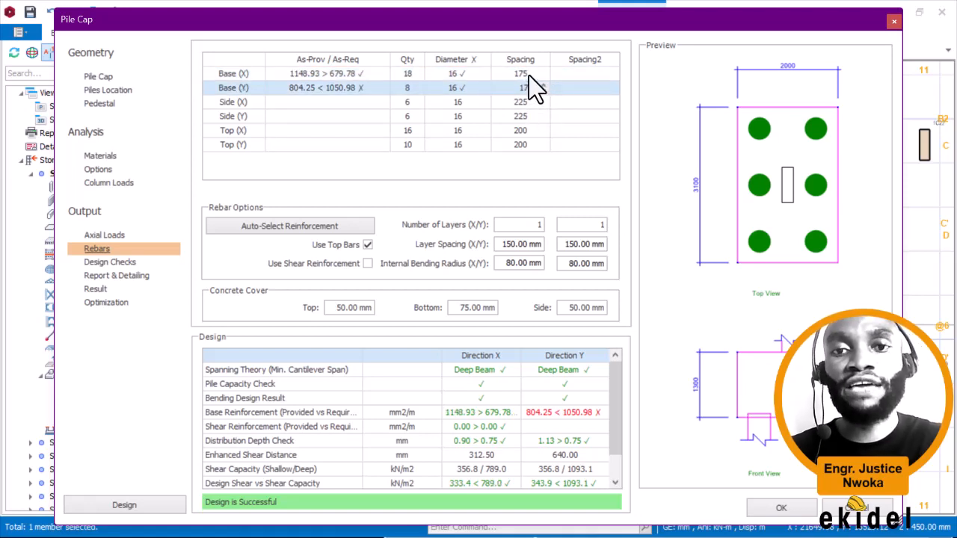
left_click(528, 76)
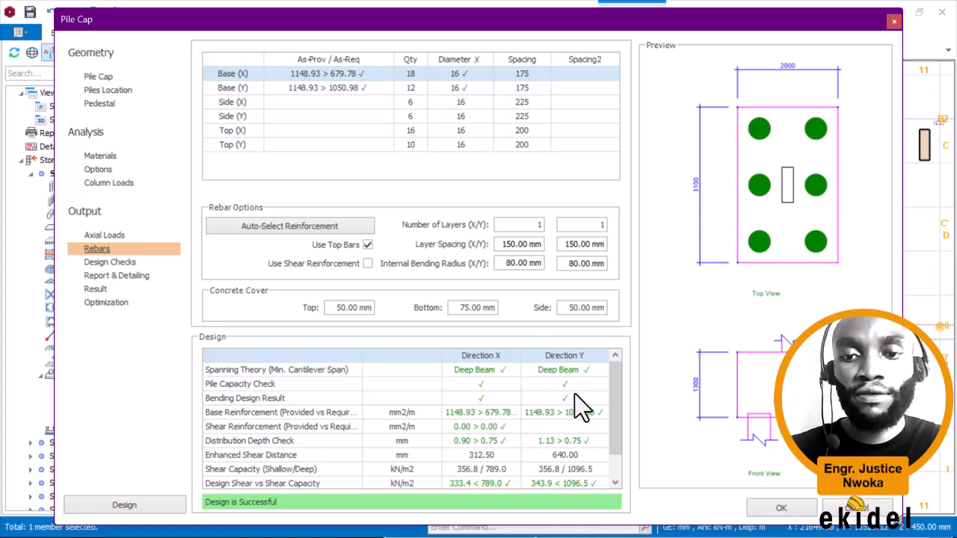
scroll(620, 416, "down", 1)
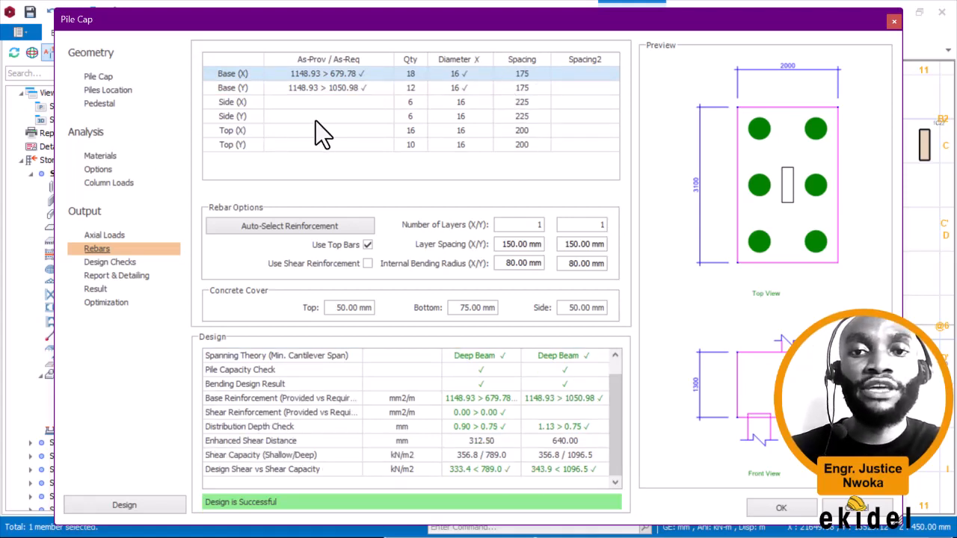
Step: Review the design checks of the 1C25 pile cap and change its label to PC-Type 6
left_click(112, 262)
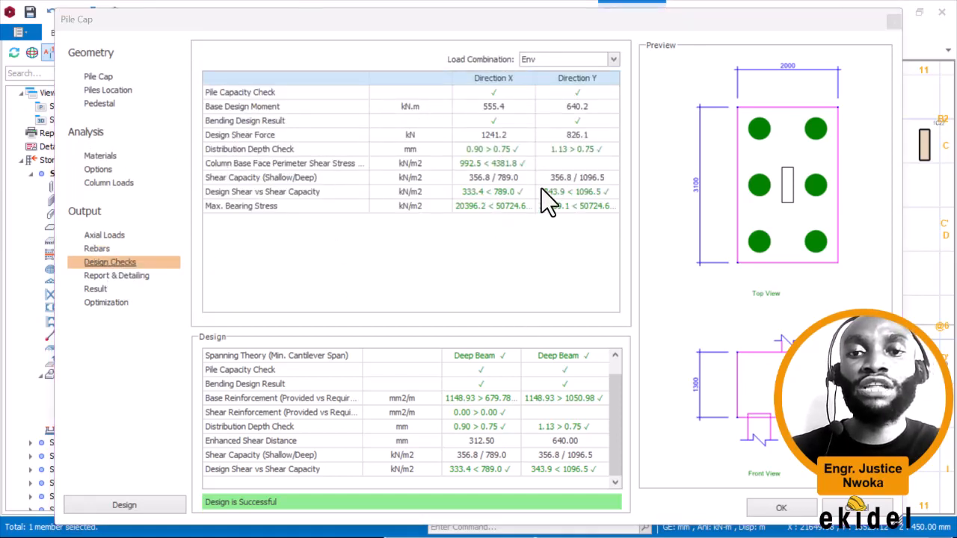
left_click(97, 78)
left_click(322, 65)
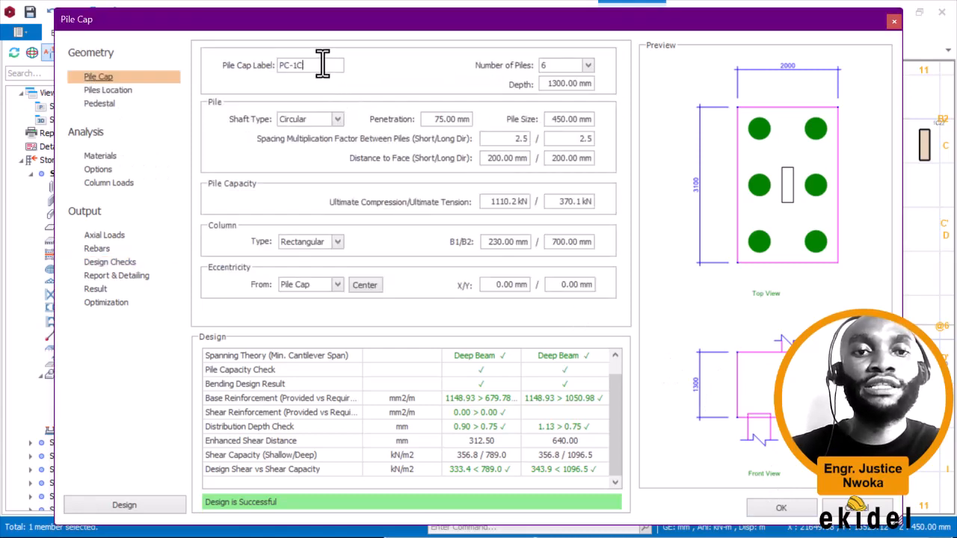
key("BackSpace")
key("BackSpace")
type("Type 6")
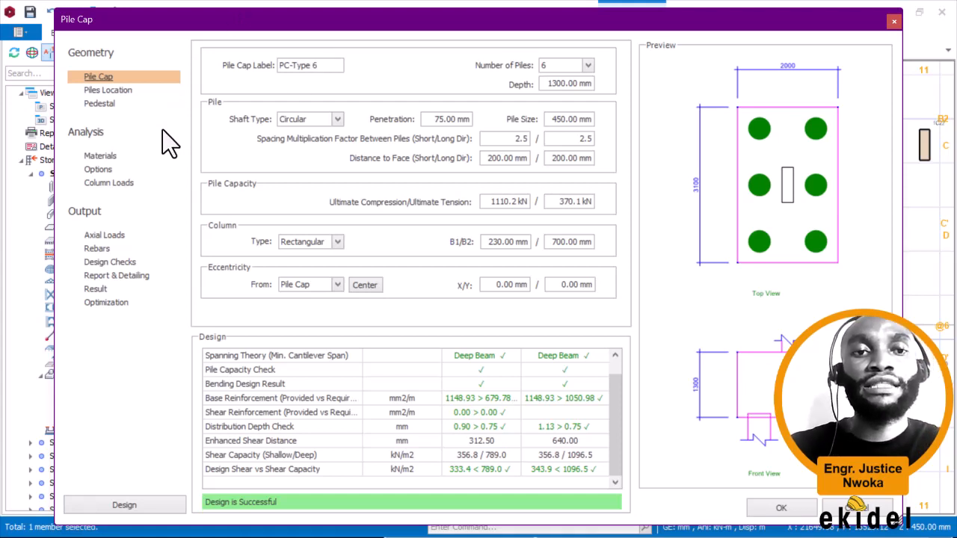
Step: Try a 150 mm bar spacing for Base (X) and return the Base (X) and Base (Y) spacing to 175 mm
left_click(108, 250)
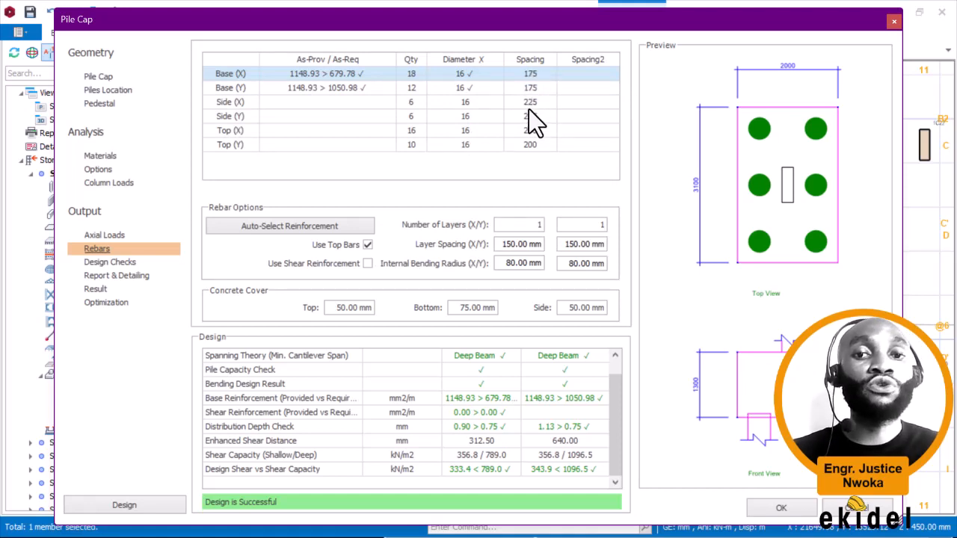
left_click(535, 74)
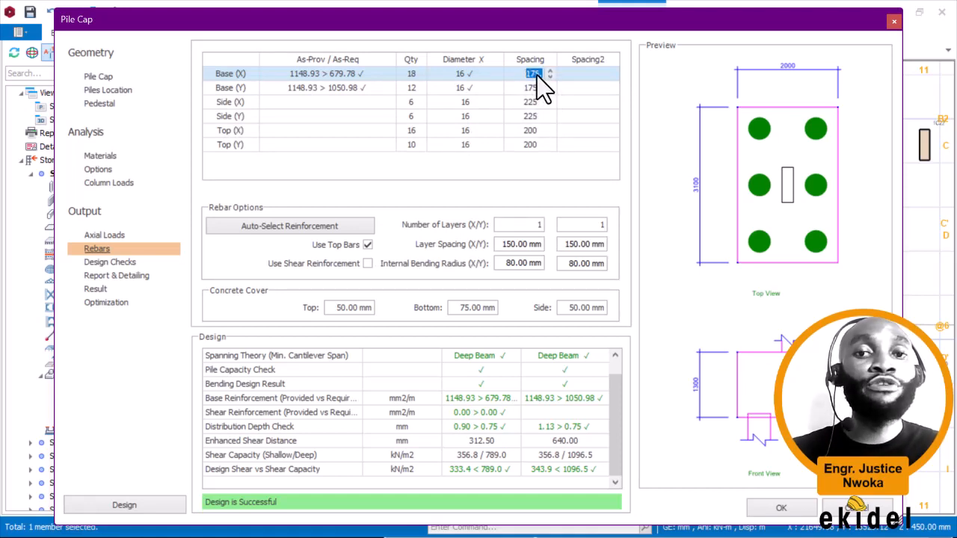
type("150")
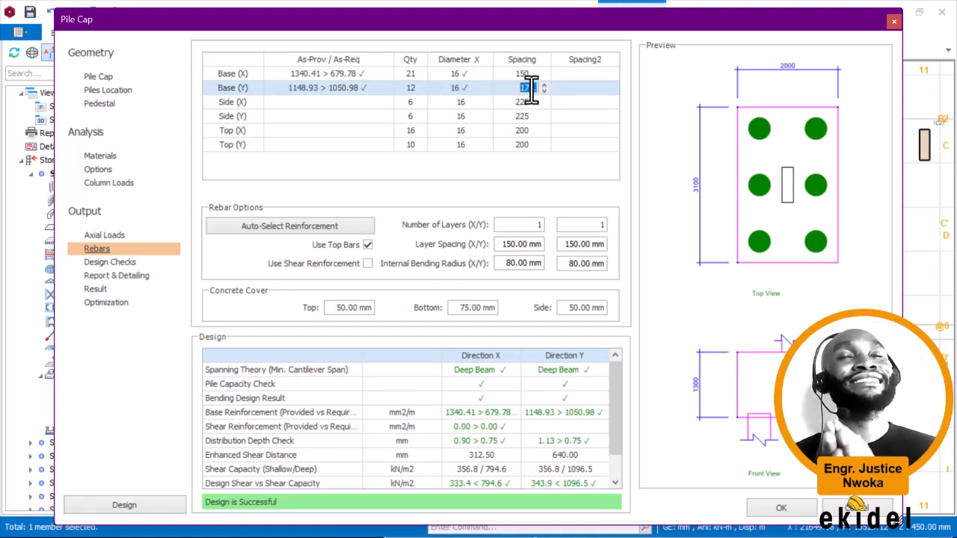
key("BackSpace")
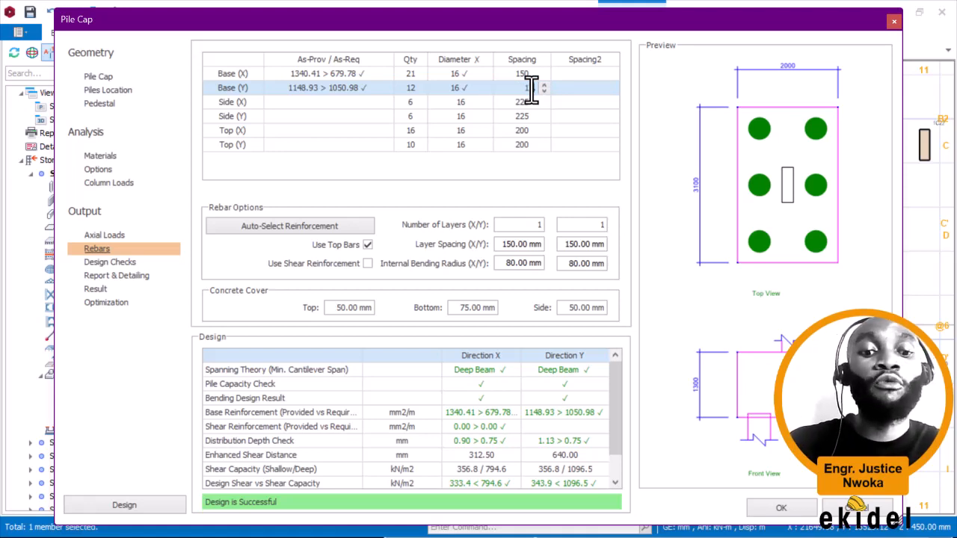
type("175")
left_click(527, 74)
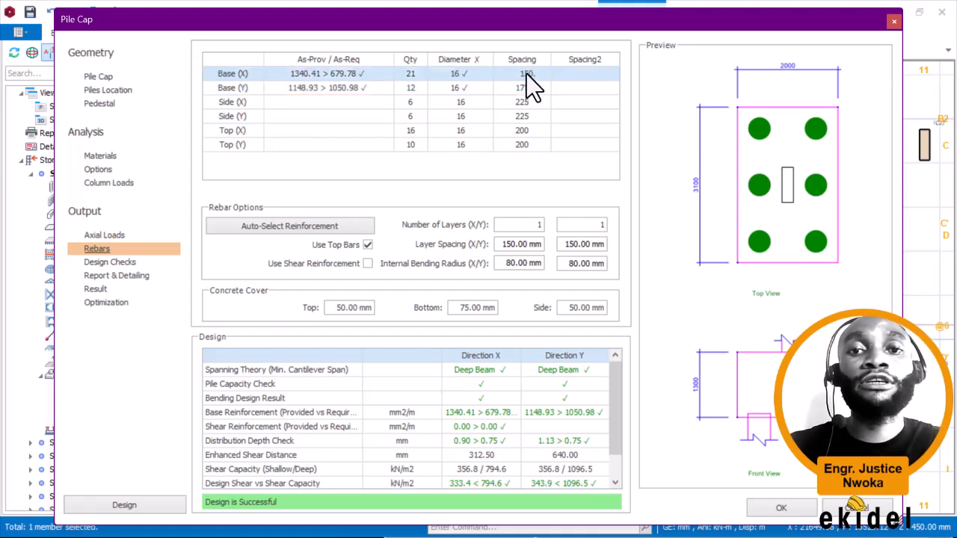
type("175")
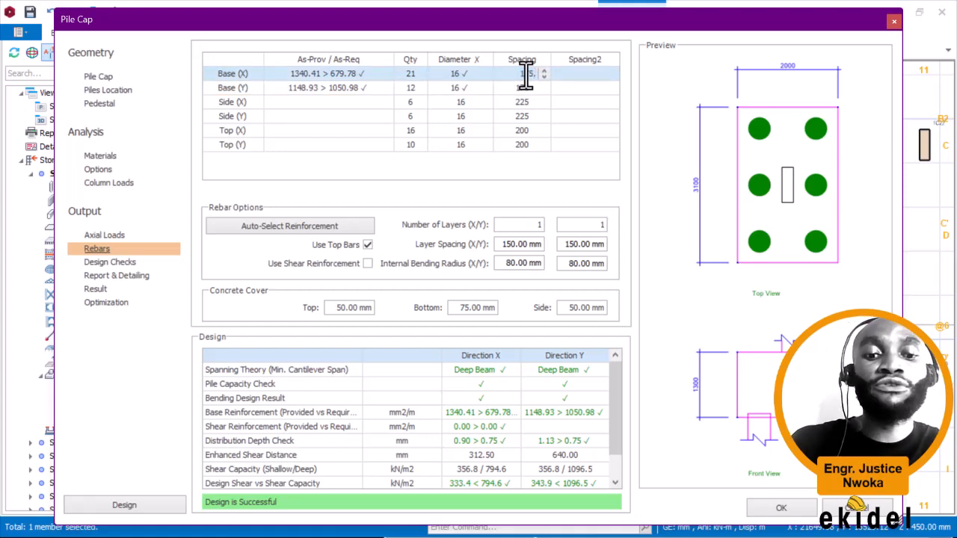
left_click(526, 87)
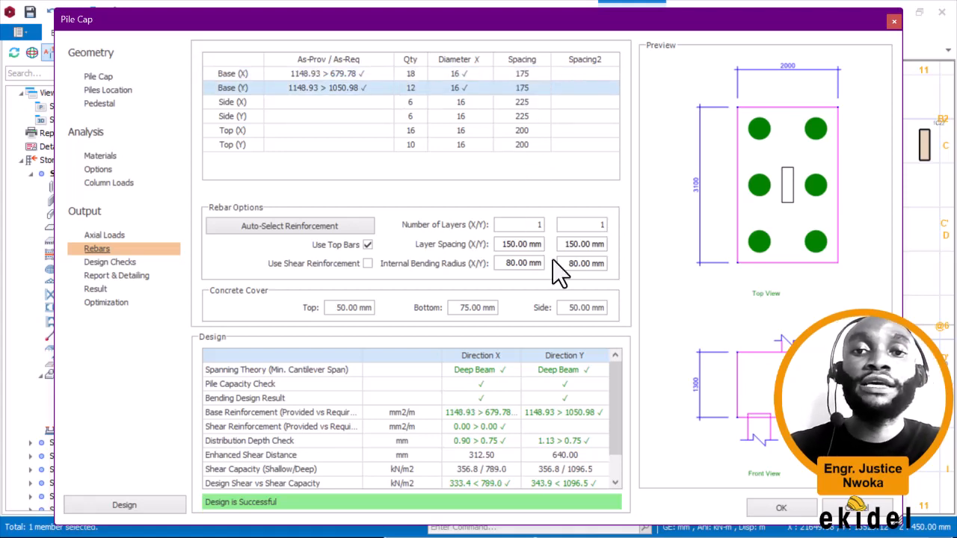
Step: Label the pile cap PC-Type 6A and accept the design to place it at column 1C25
left_click(98, 77)
left_click(320, 65)
key("BackSpace")
key("BackSpace")
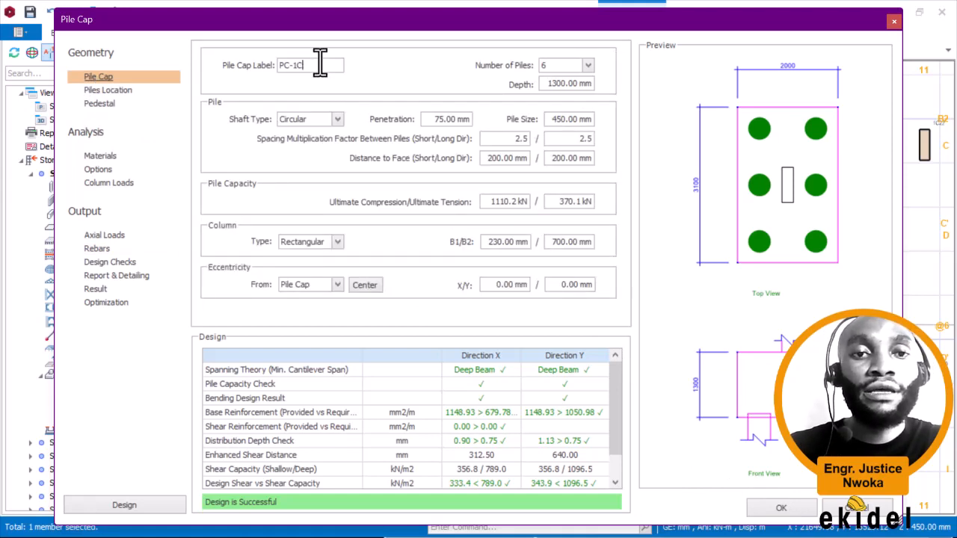
key("BackSpace")
key("BackSpace")
type("T")
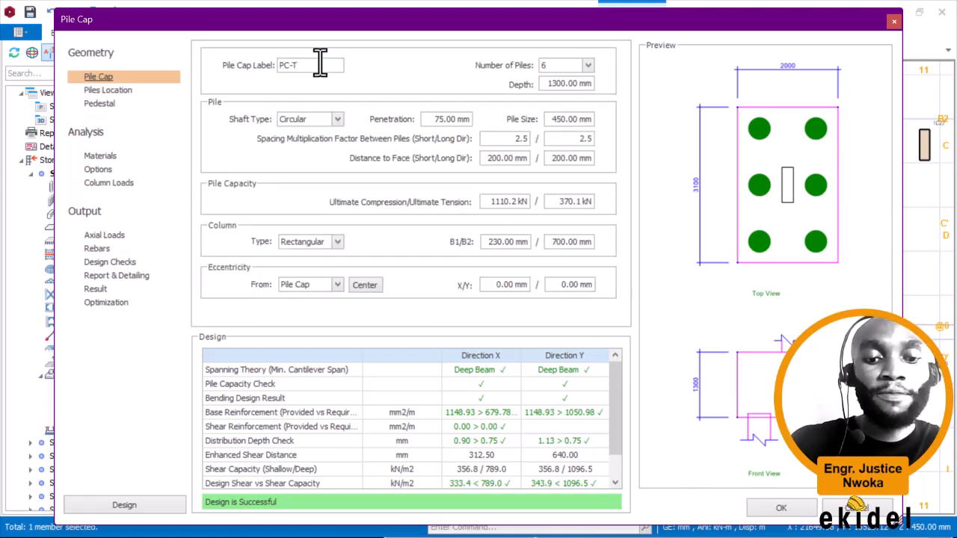
type("ype")
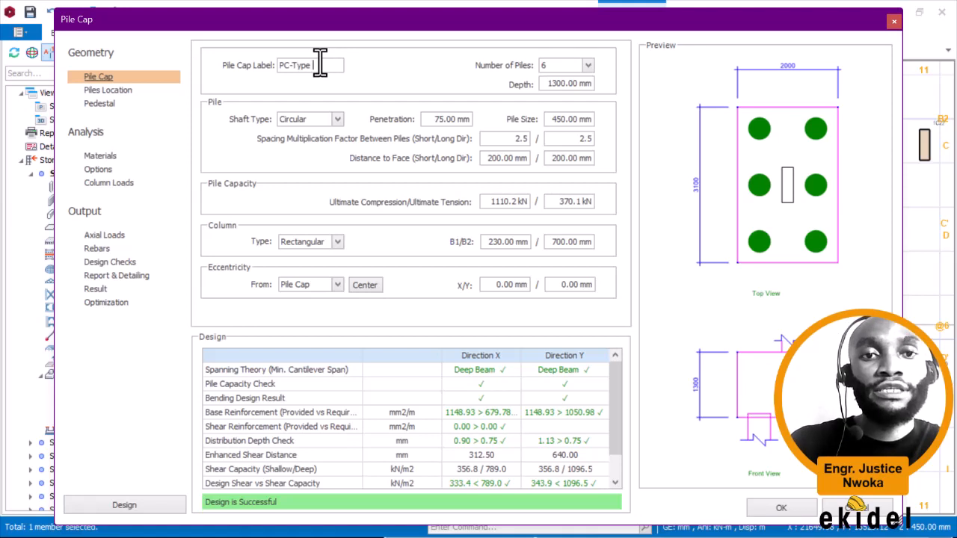
type(" 6")
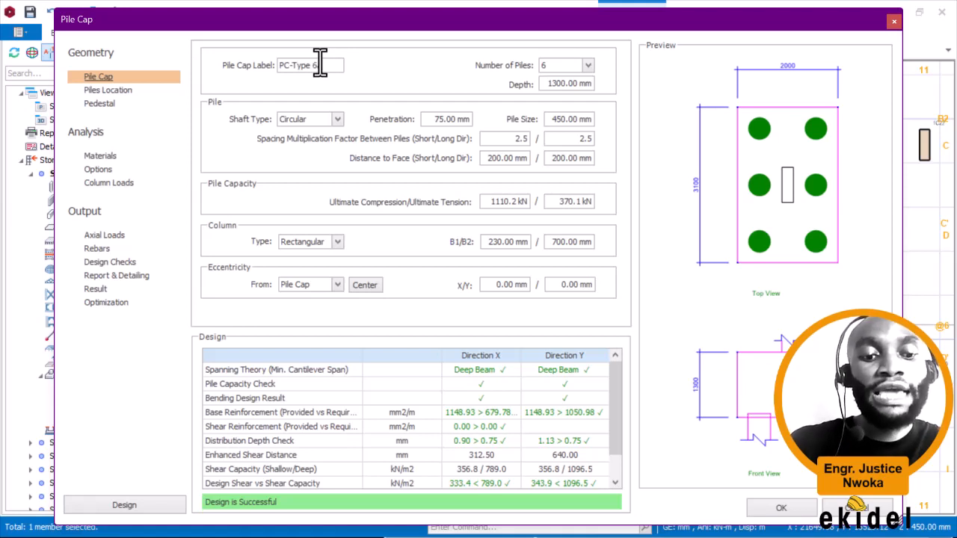
type("A")
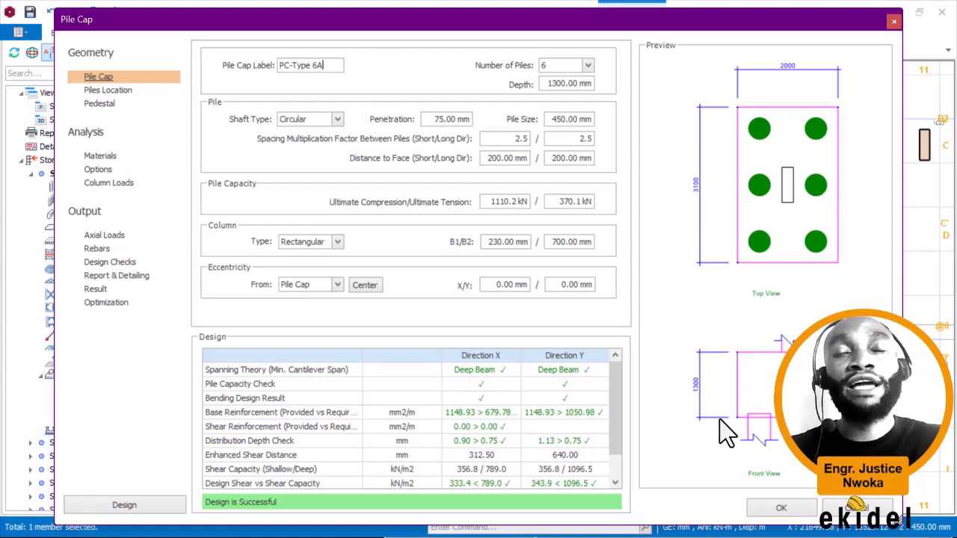
left_click(776, 506)
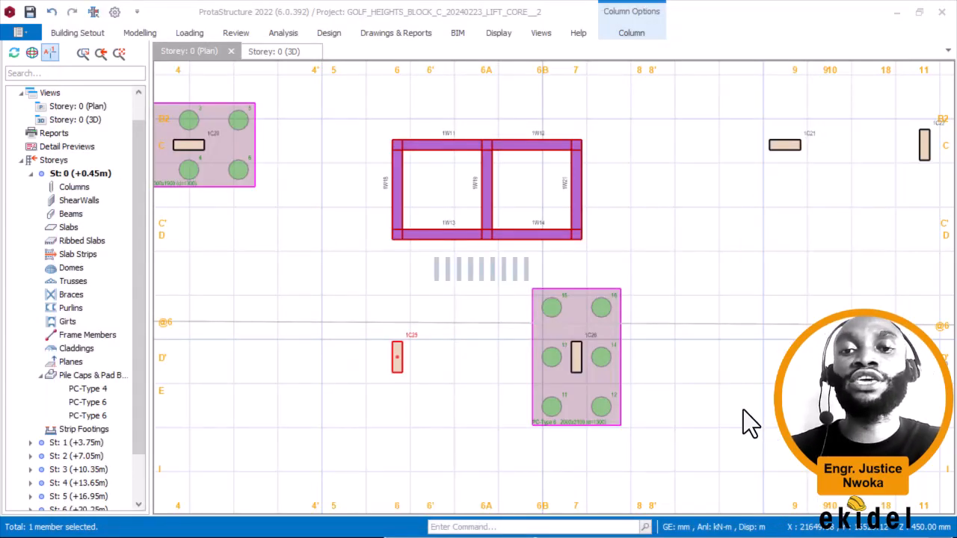
left_click(411, 352)
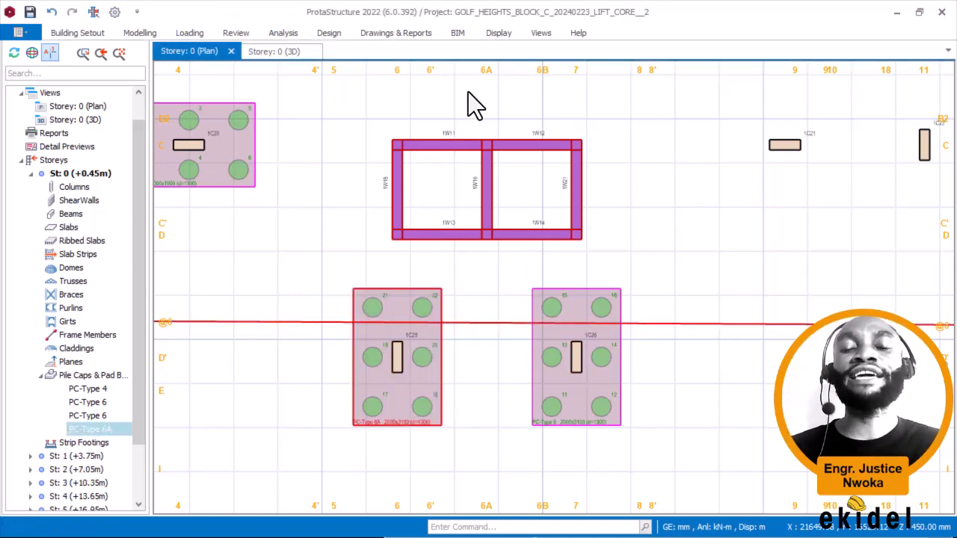
Step: Select column 1C24 together with walls 1W10 and 1W23 and insert a combined pile cap for them
scroll(472, 97, "down", 2)
scroll(482, 176, "down", 1)
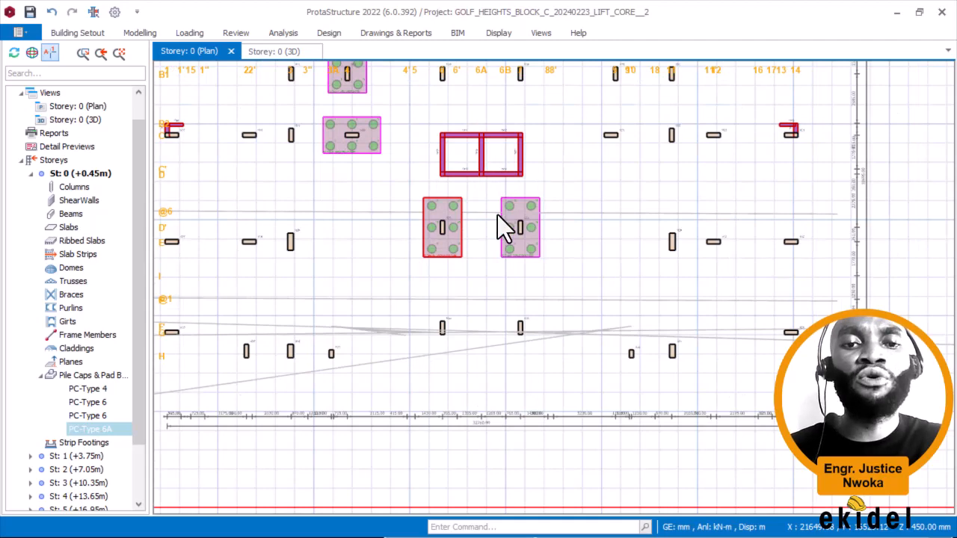
middle_click_drag(505, 75, 538, 151)
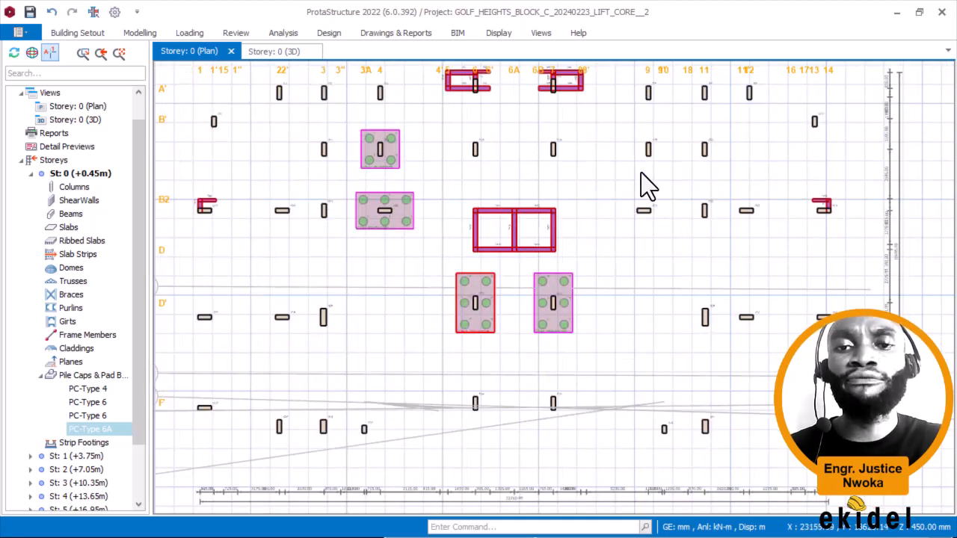
middle_click_drag(849, 209, 598, 187)
scroll(580, 192, "up", 4)
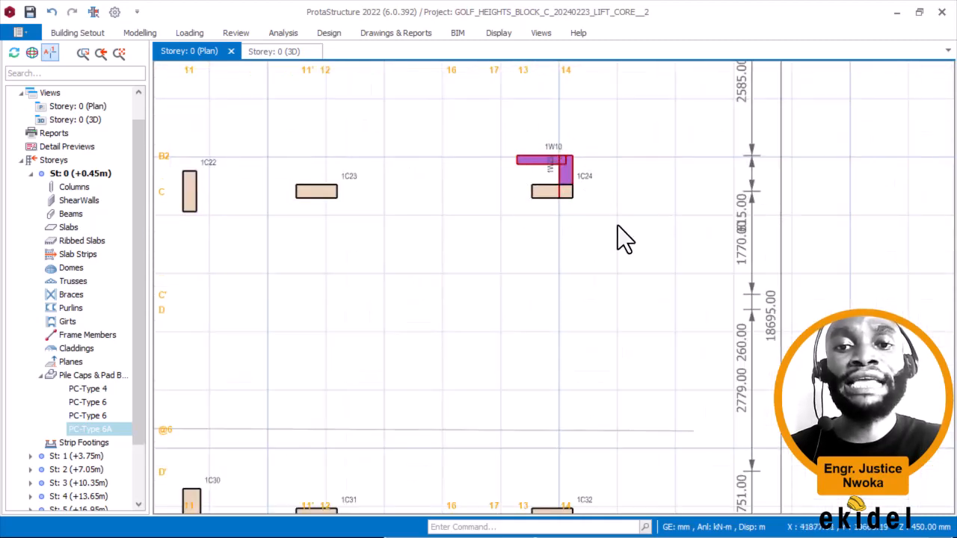
scroll(556, 182, "up", 2)
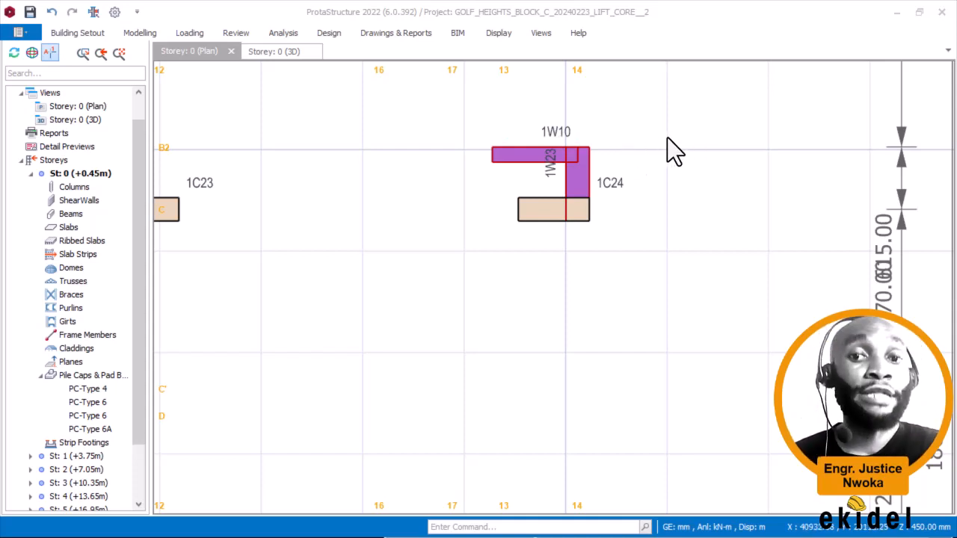
left_click_drag(664, 94, 736, 187)
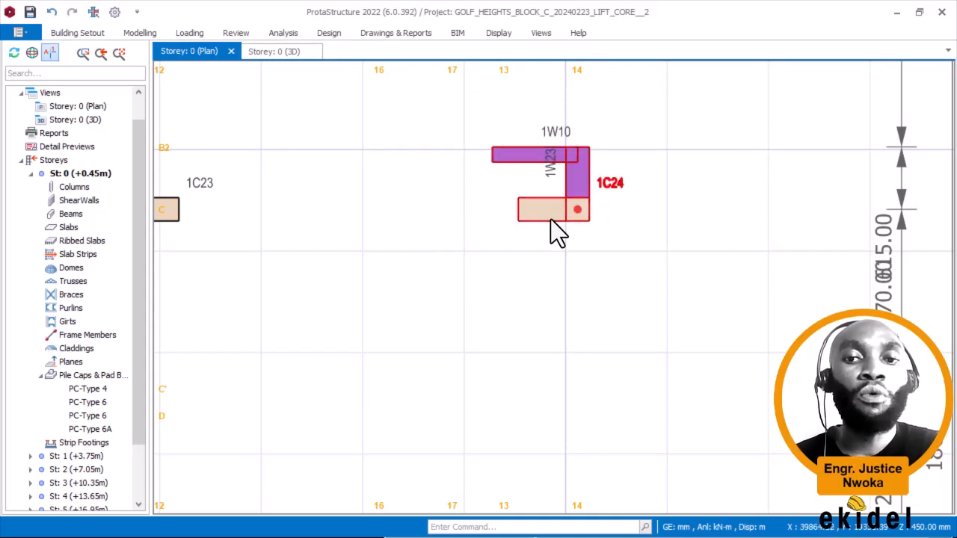
mouse_move(551, 219)
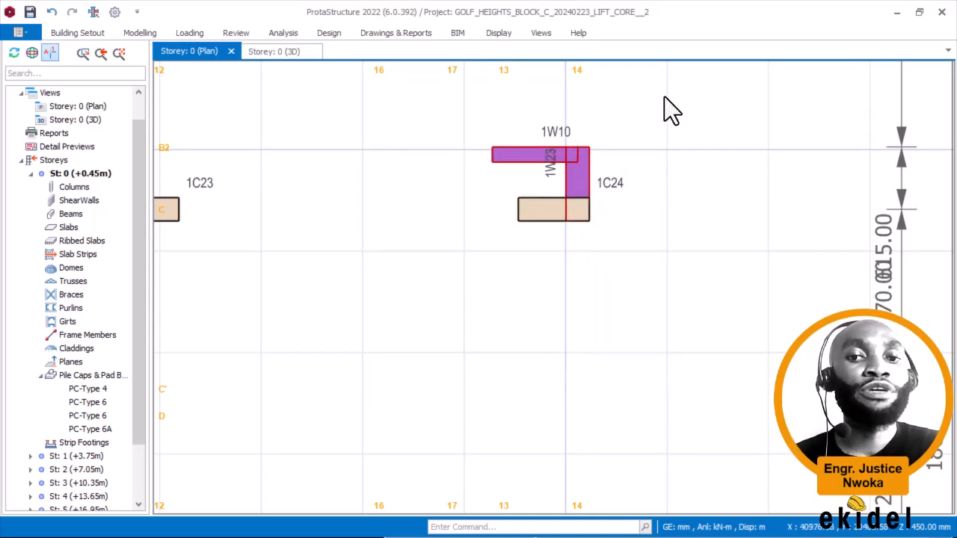
left_click_drag(663, 96, 448, 263)
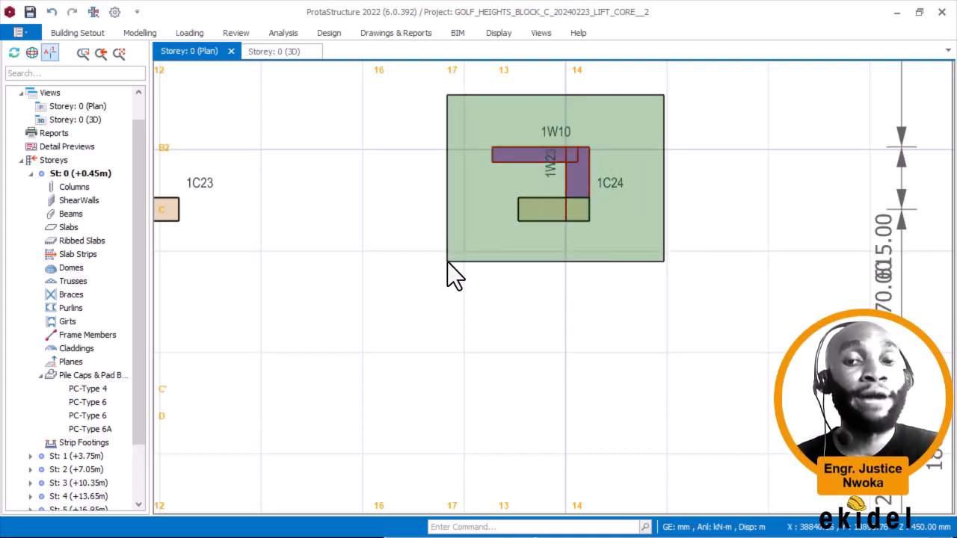
left_click_drag(448, 262, 449, 264)
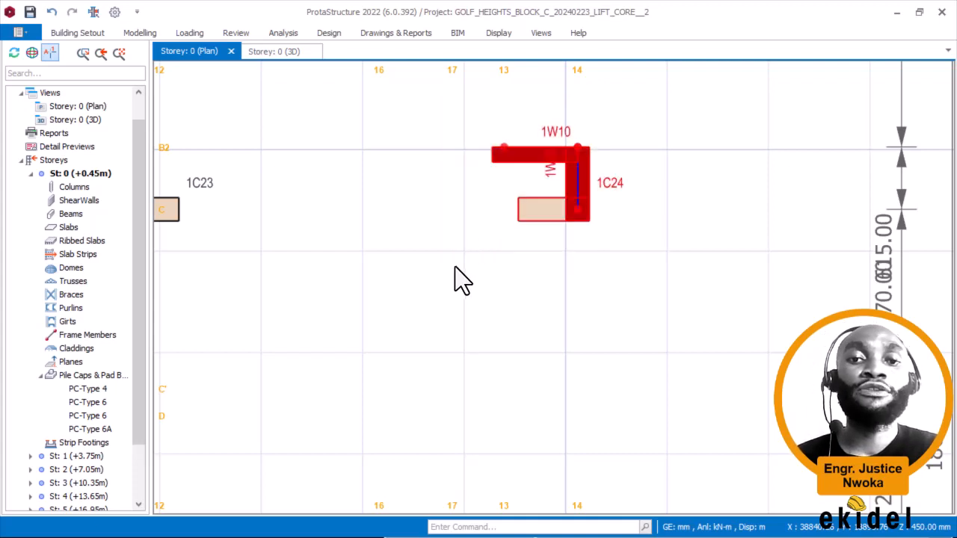
right_click(616, 110)
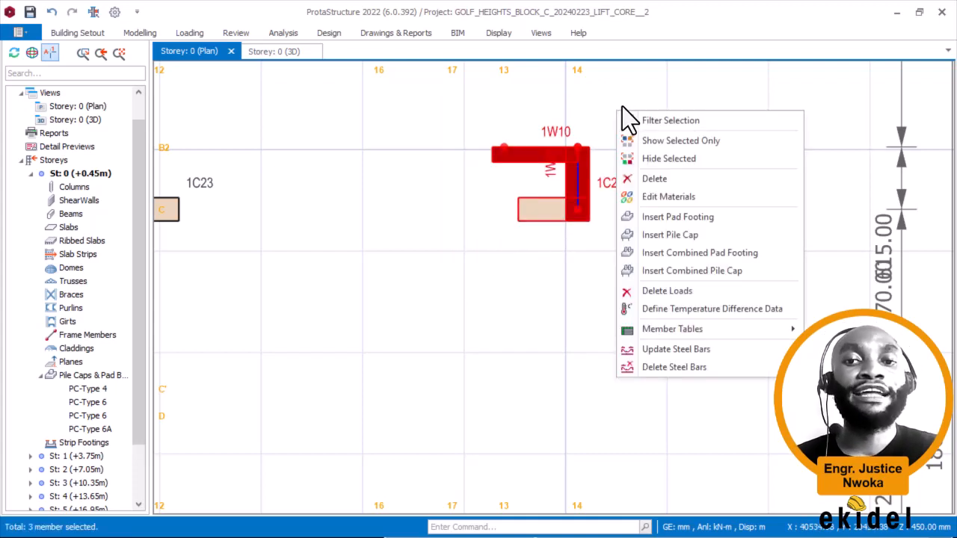
left_click(678, 272)
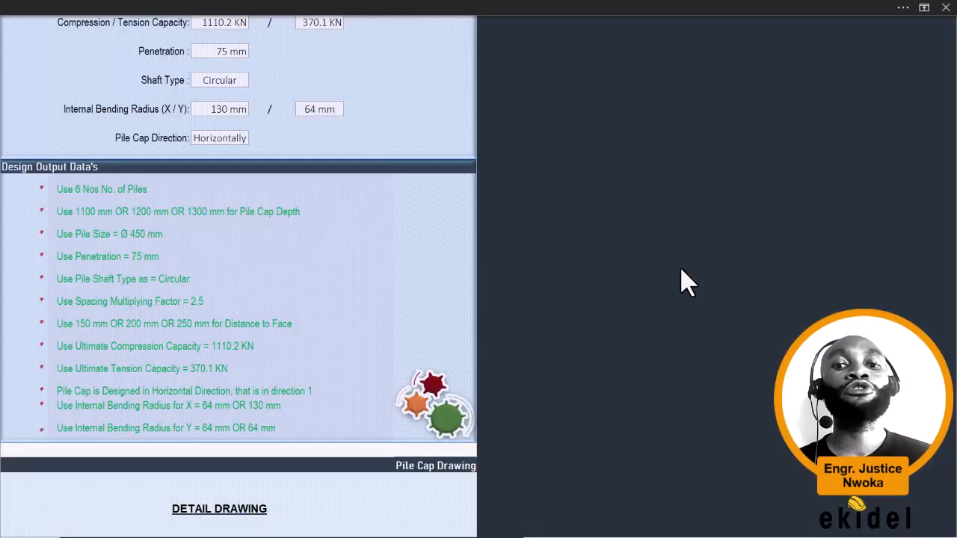
Step: Return to ProtaStructure and examine the envelope column loads of the combined 1C24+1W23+1W10 pile cap
key("super")
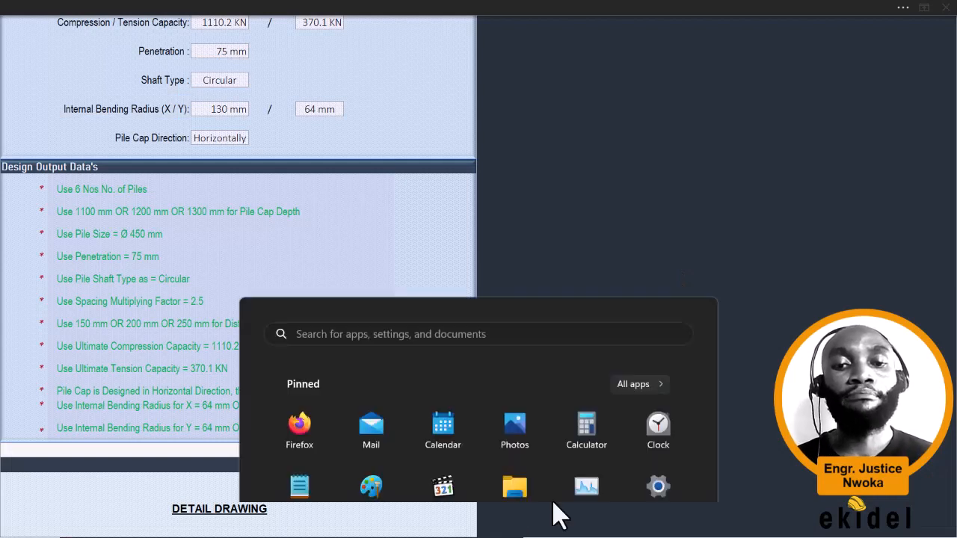
left_click(565, 523)
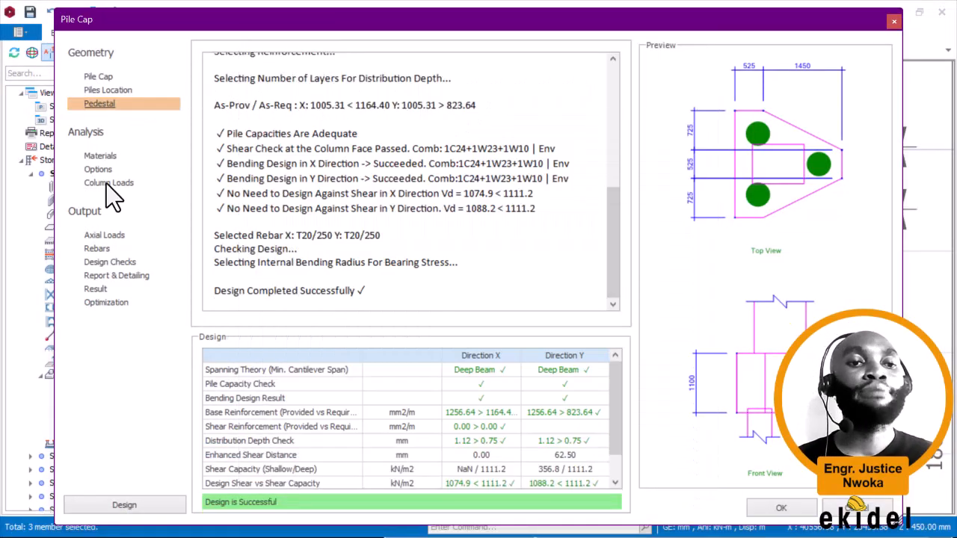
left_click(106, 183)
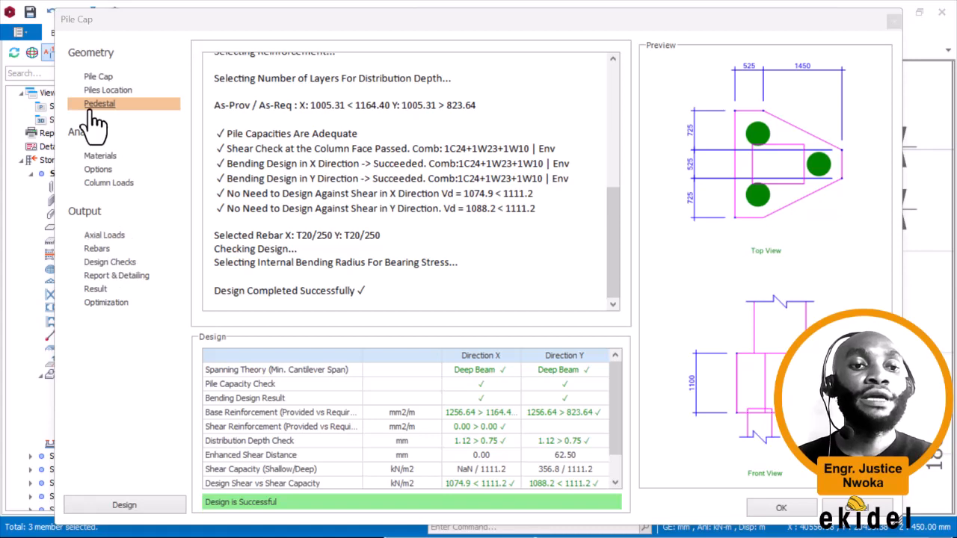
left_click(112, 184)
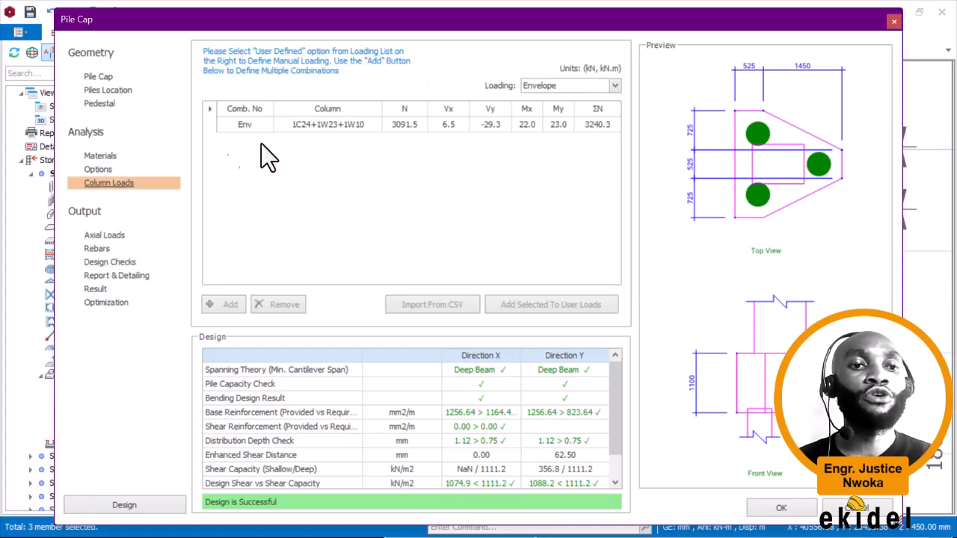
left_click(602, 126)
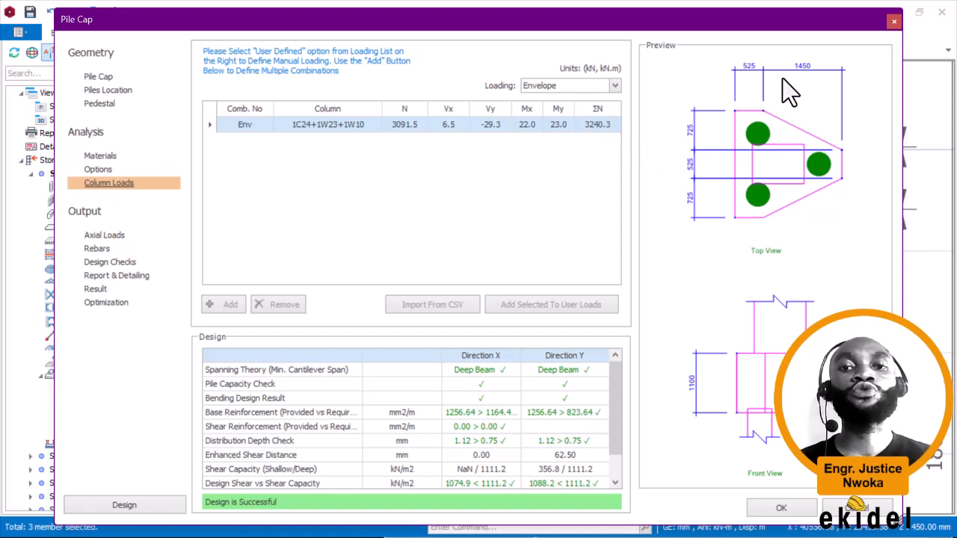
Step: Switch to the PileSOFT workbook and go from the design data sheet back to the parameters page
left_click(103, 77)
key("super")
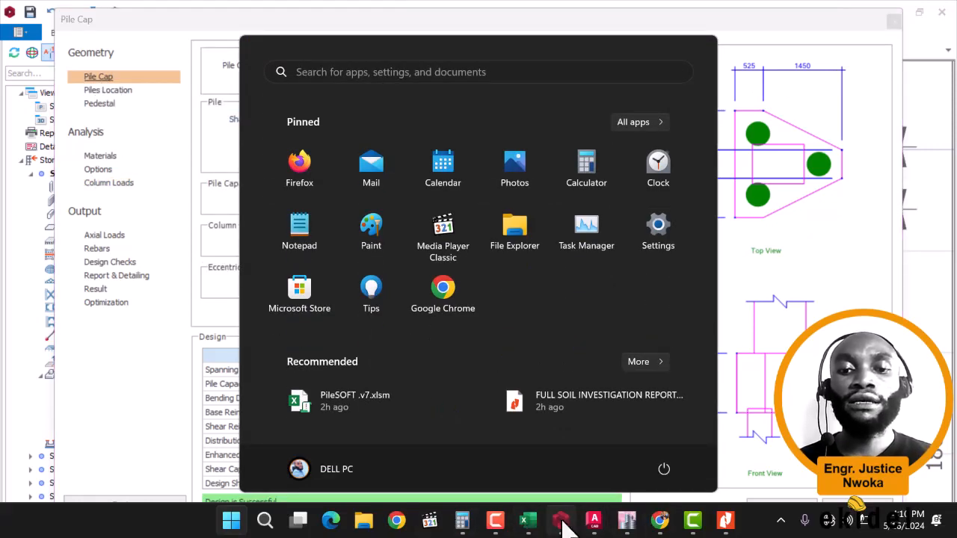
mouse_move(528, 521)
left_click(505, 418)
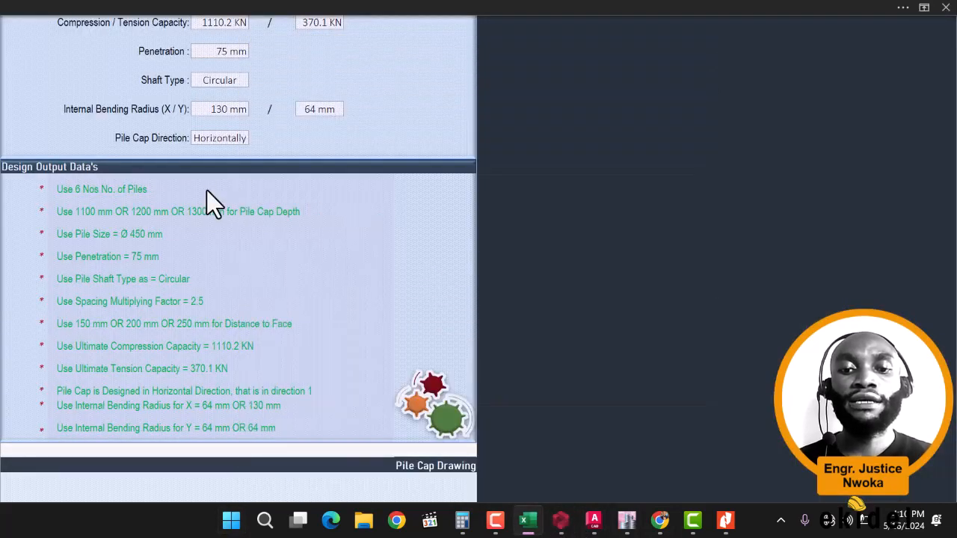
scroll(209, 292, "down", 10)
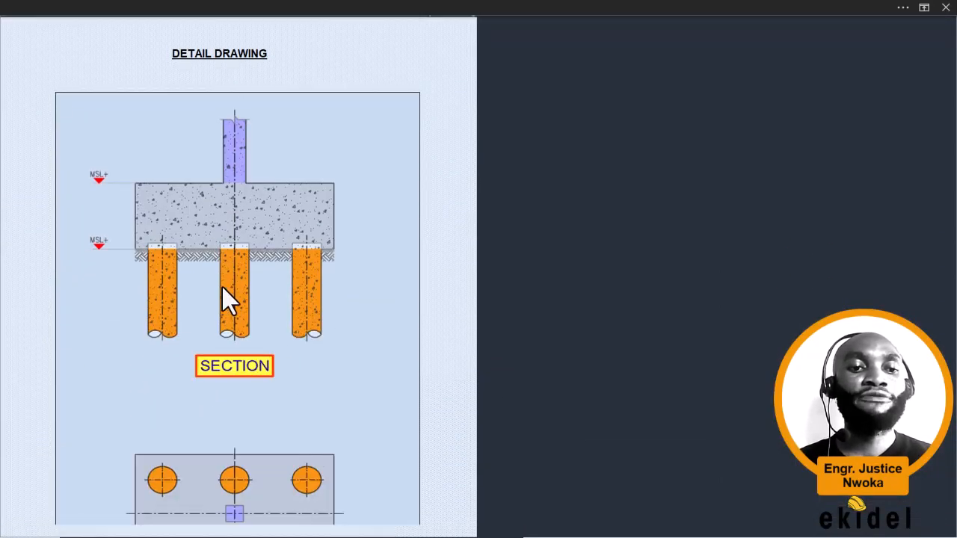
scroll(222, 287, "down", 10)
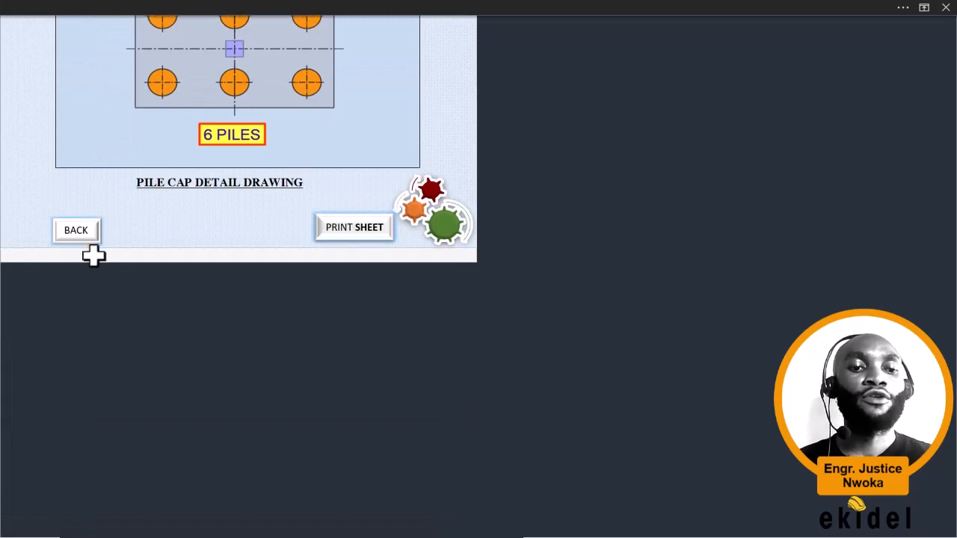
left_click(77, 235)
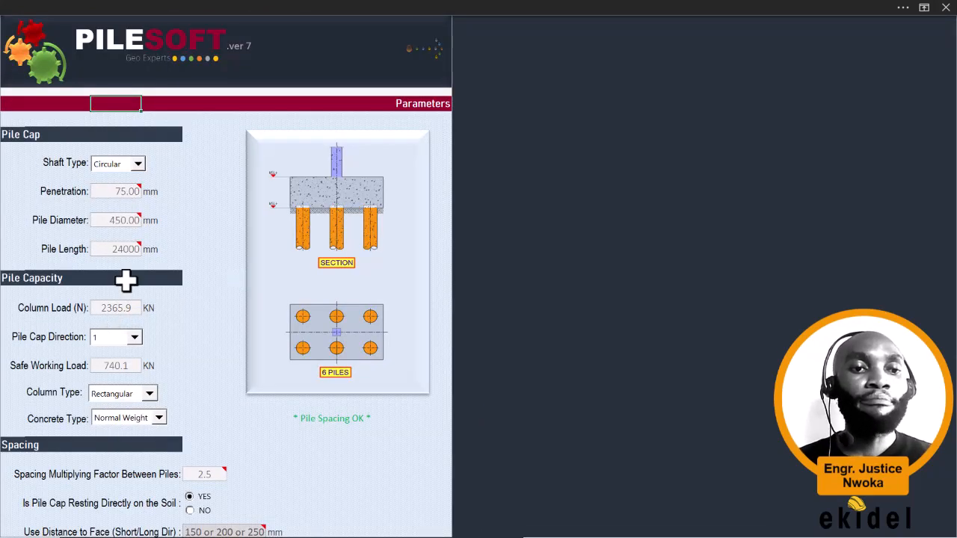
Step: Set the column load to 3240.3 kN and bring up the design data sheet with the updated pile cap recommendations
left_click(121, 307)
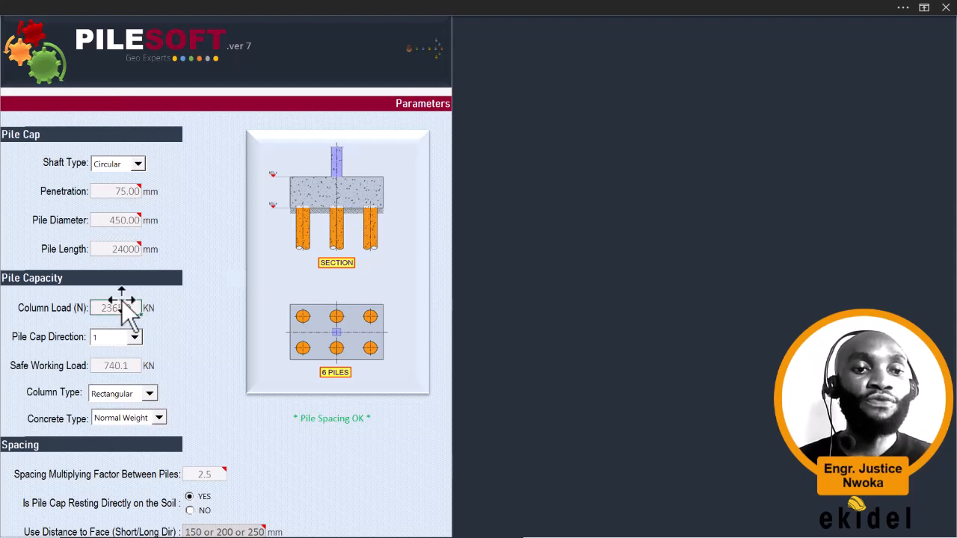
type("32")
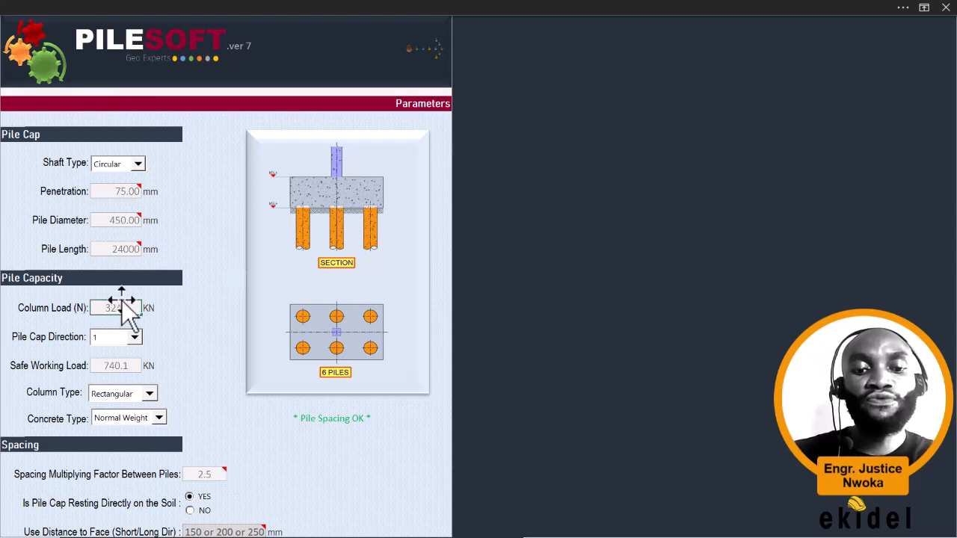
type("40")
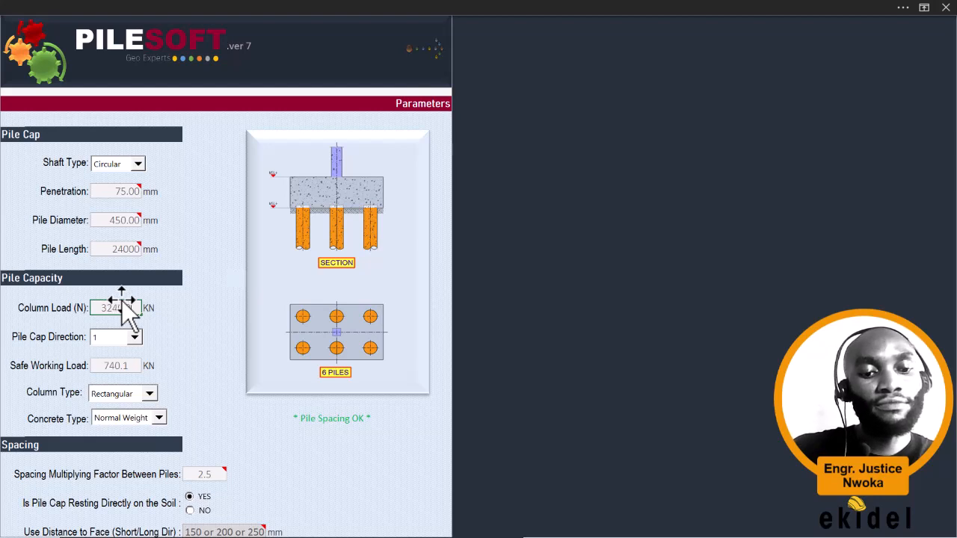
key("Escape")
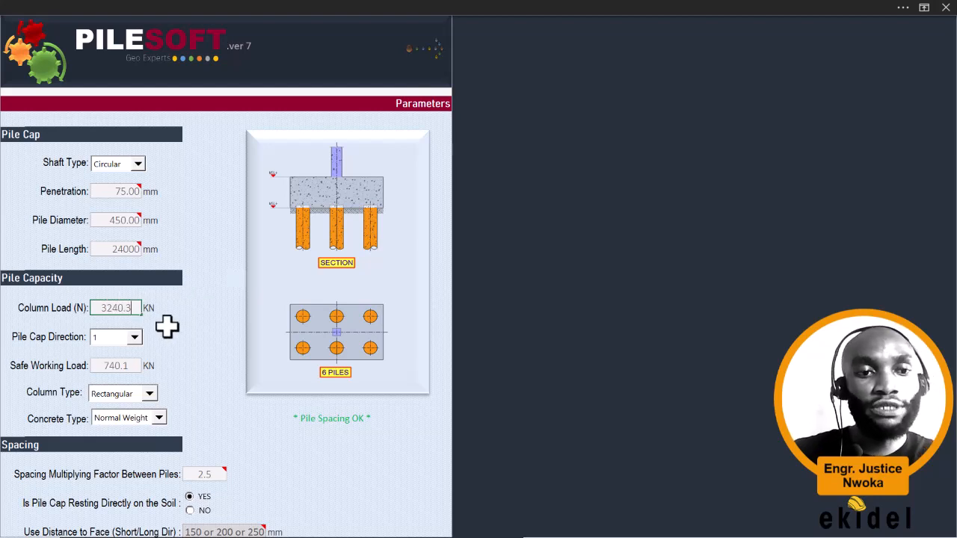
scroll(206, 325, "down", 3)
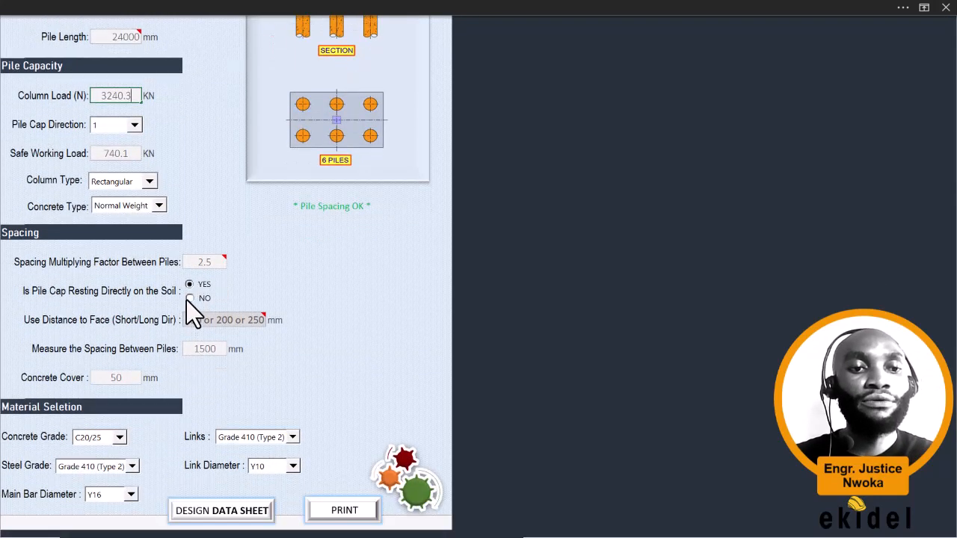
left_click(132, 153)
scroll(258, 206, "down", 4)
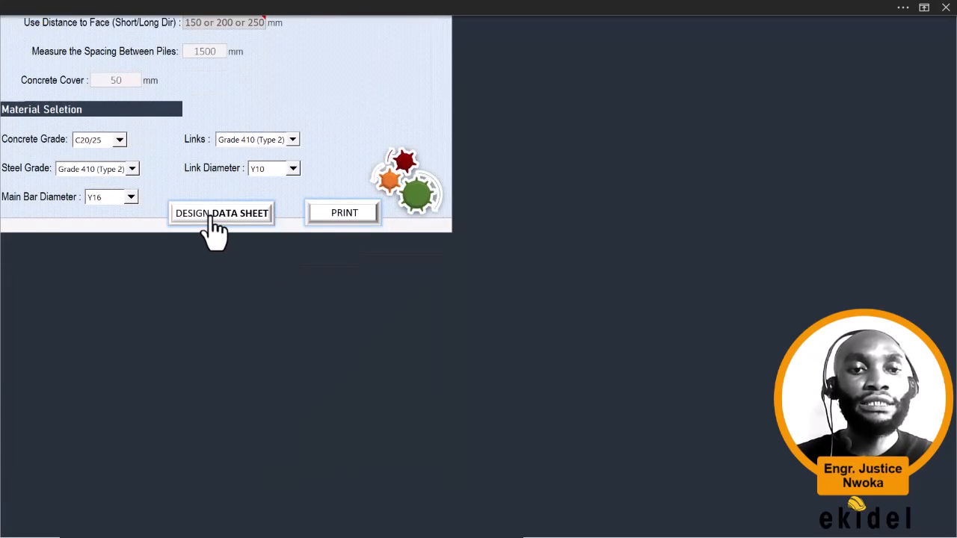
left_click(215, 216)
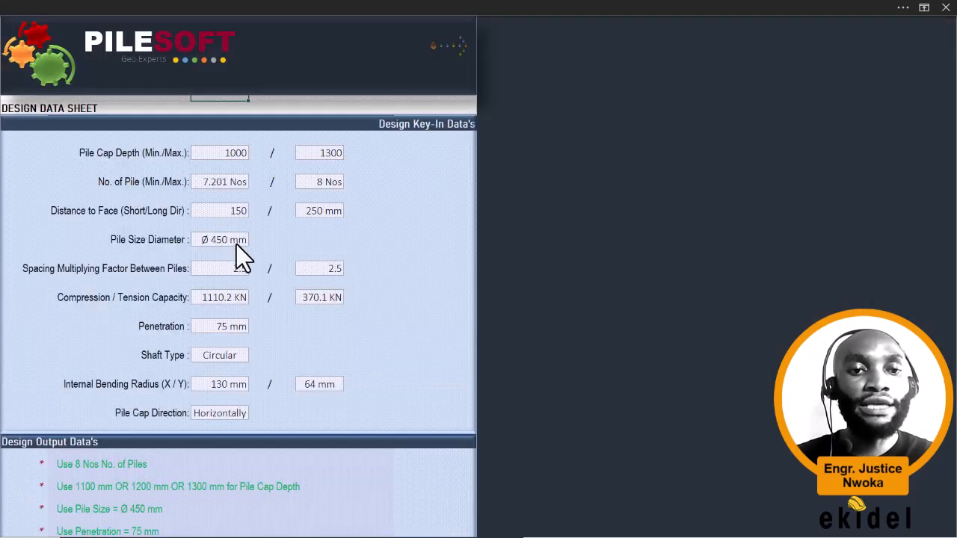
scroll(236, 245, "down", 4)
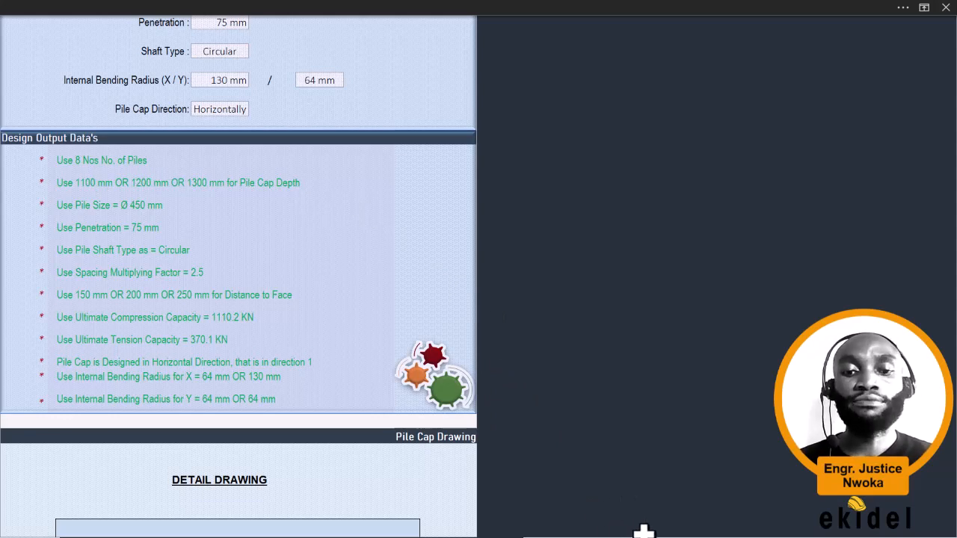
Step: Switch to ProtaStructure and set the number of piles of the combined pile cap PC-1C24 to 8
key("super")
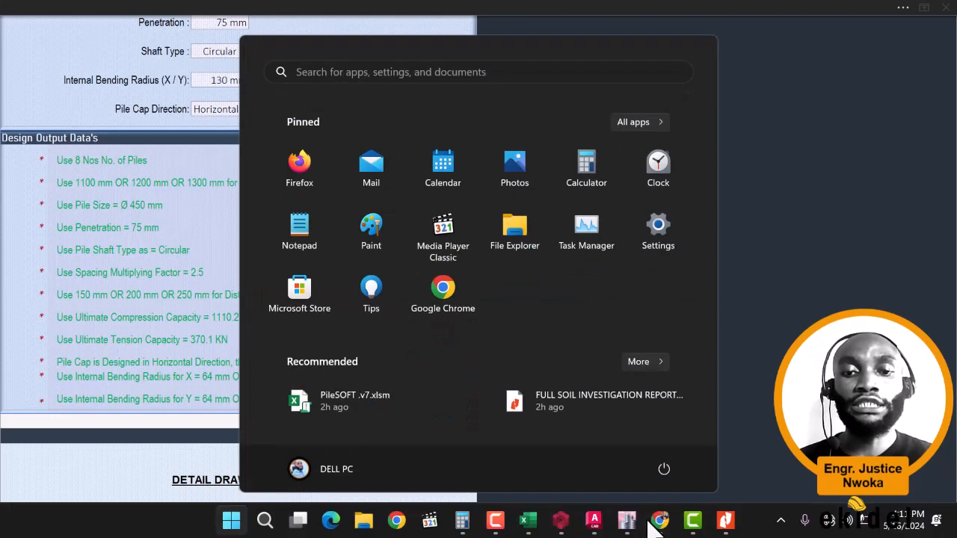
left_click(561, 521)
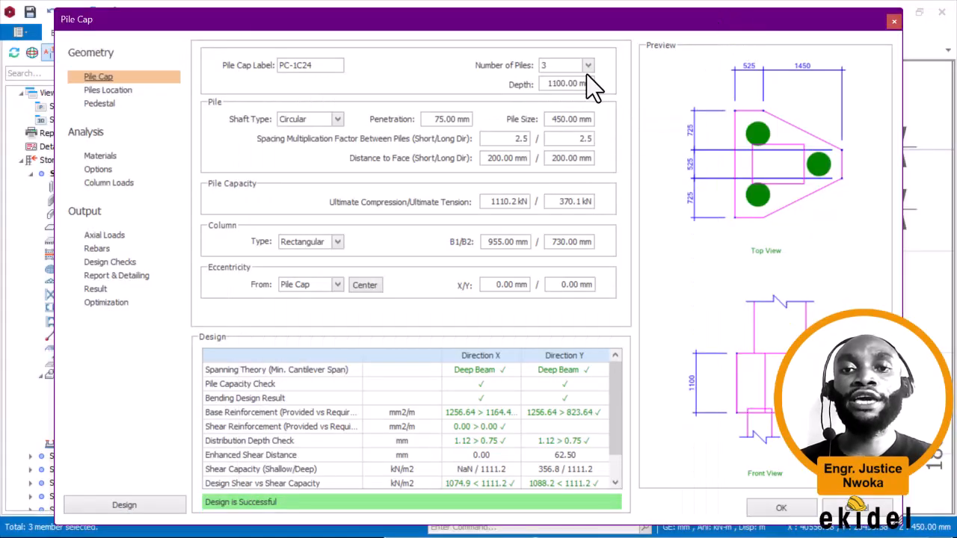
left_click(589, 66)
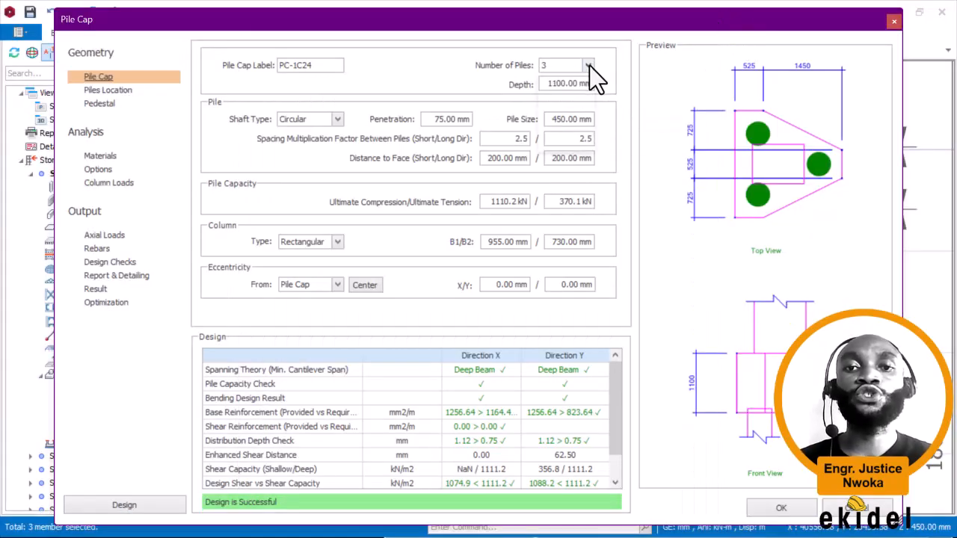
left_click(556, 145)
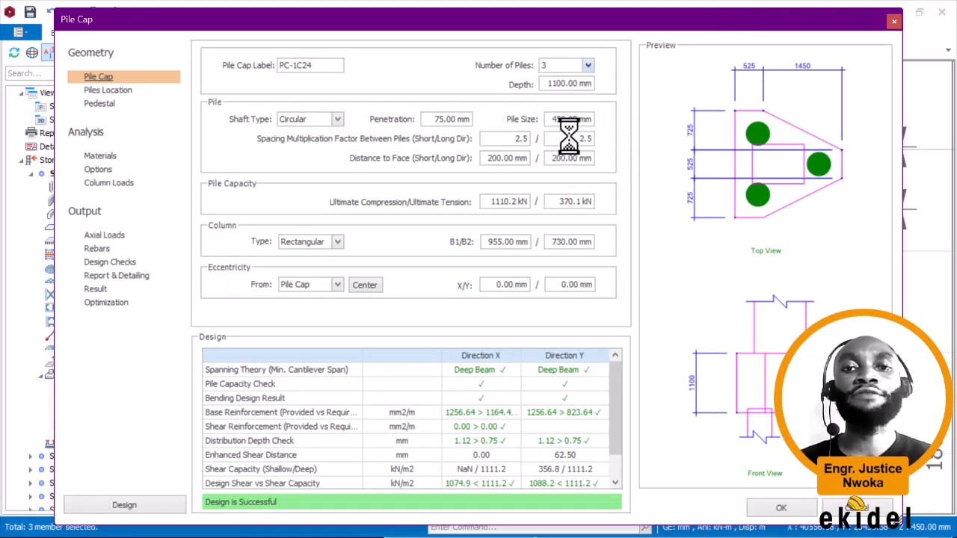
Step: Compare the pile layout with the detail drawing in PileSOFT and return to the pile cap design in ProtaStructure
key("super")
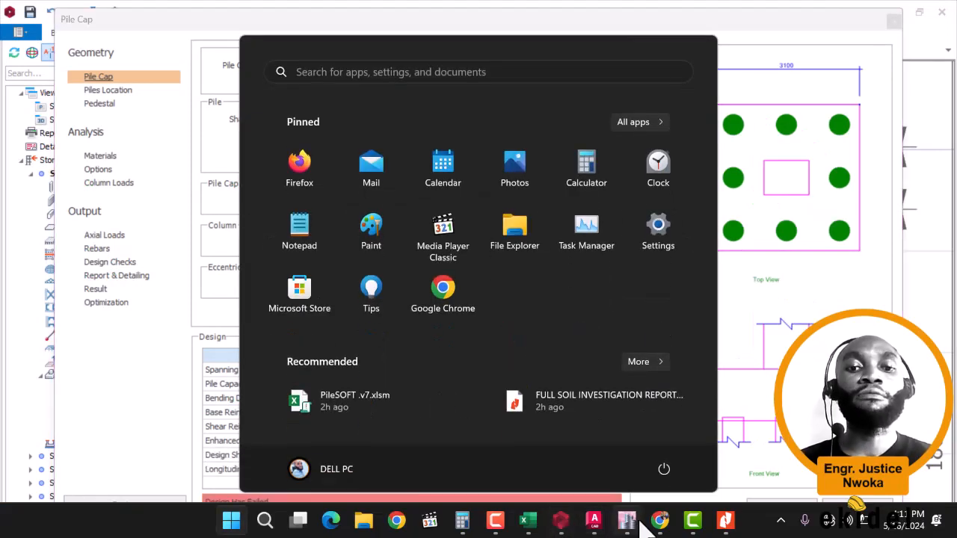
left_click(527, 520)
scroll(352, 303, "down", 10)
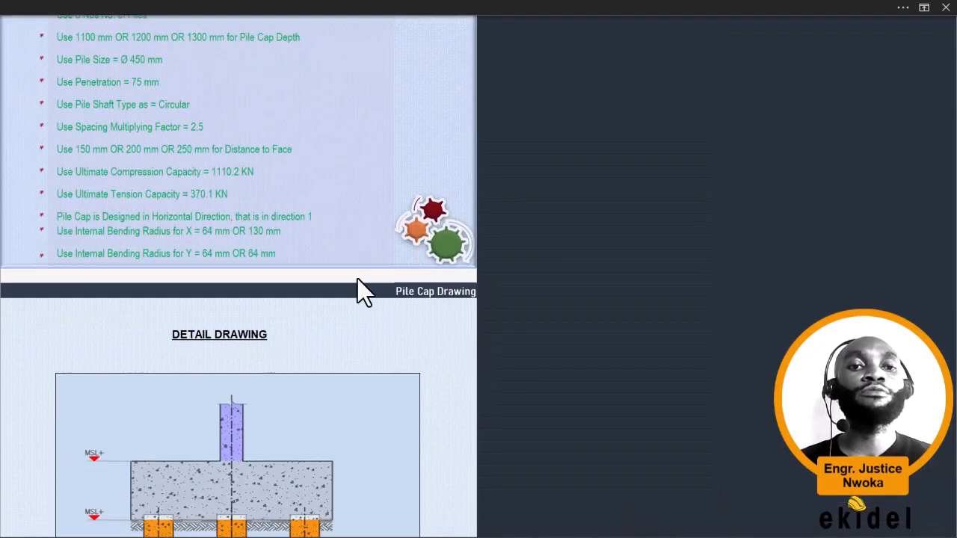
scroll(344, 266, "down", 1)
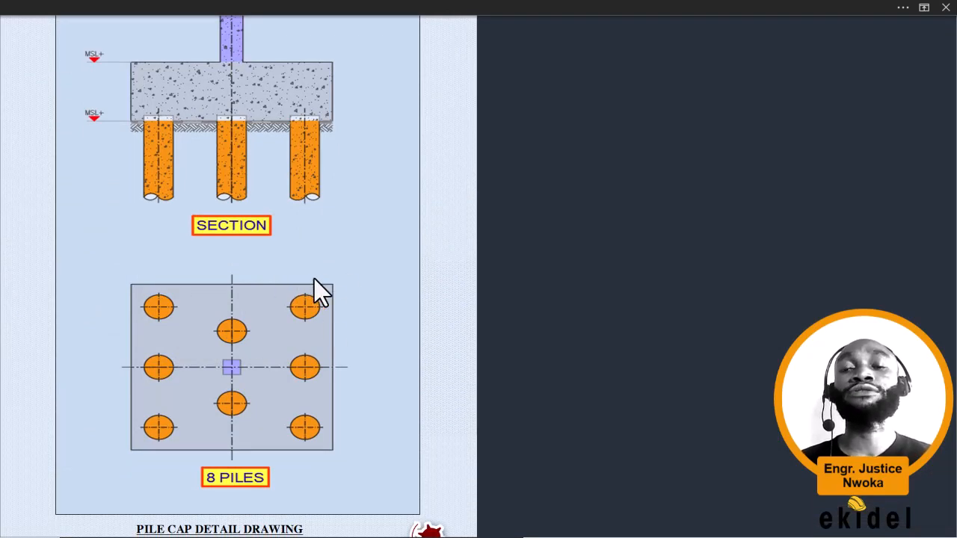
key("super")
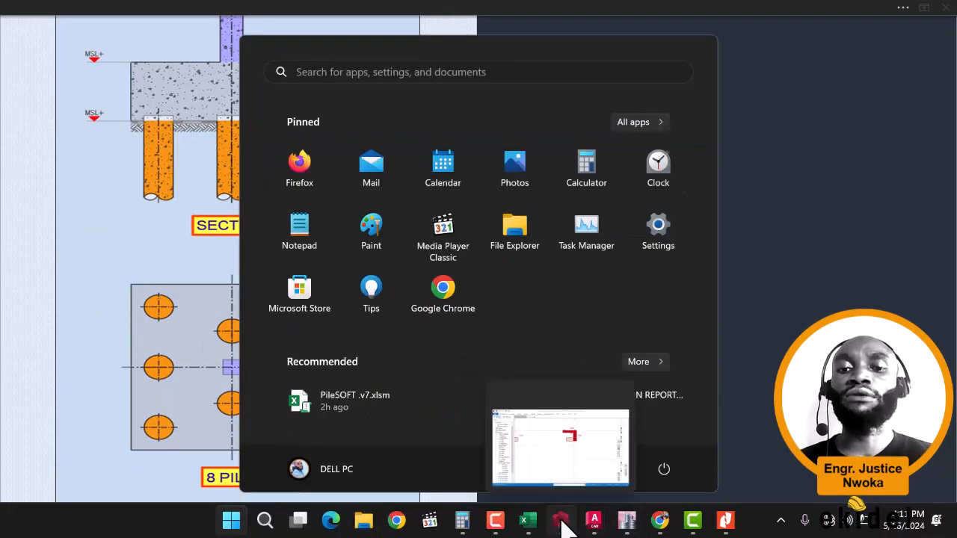
left_click(562, 521)
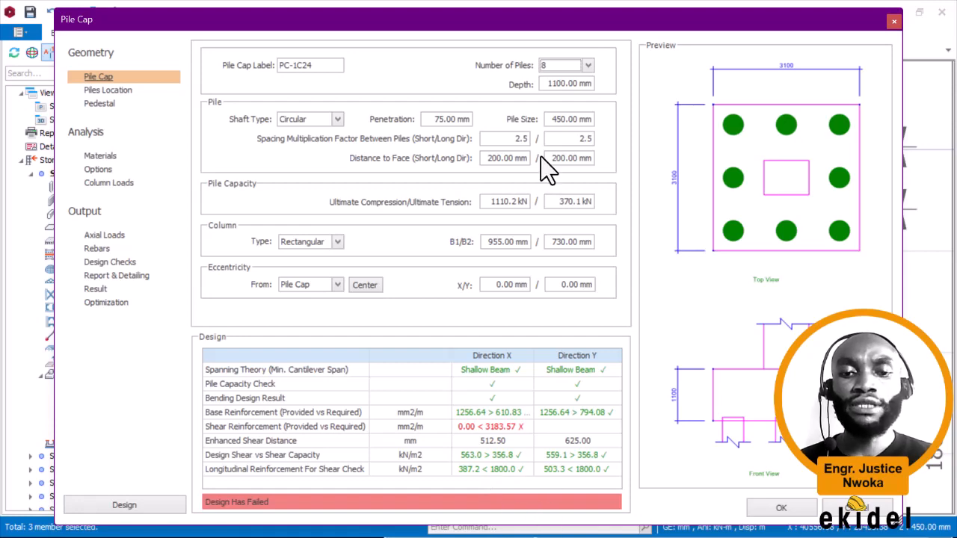
Step: Switch to PileSOFT and check the recommended pile cap depth in the design output data
key("super")
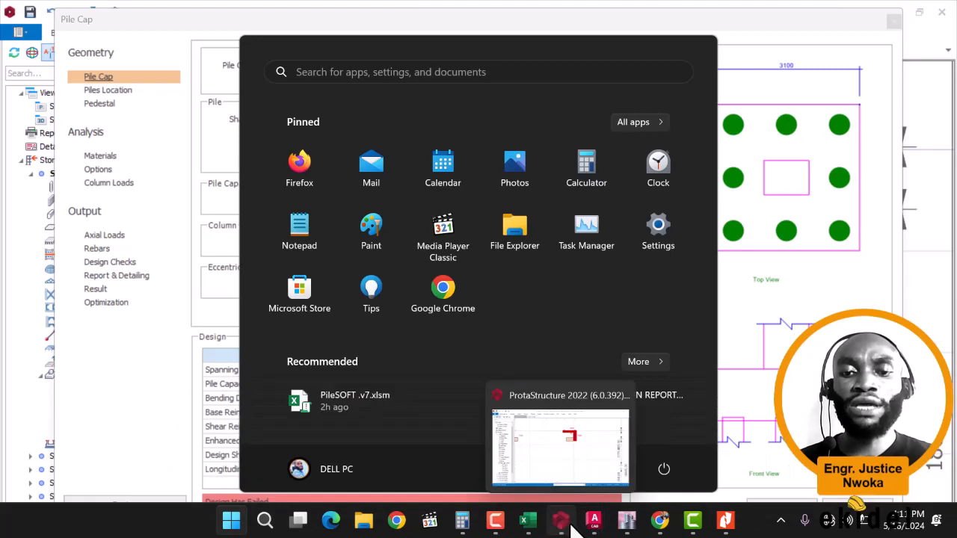
left_click(529, 523)
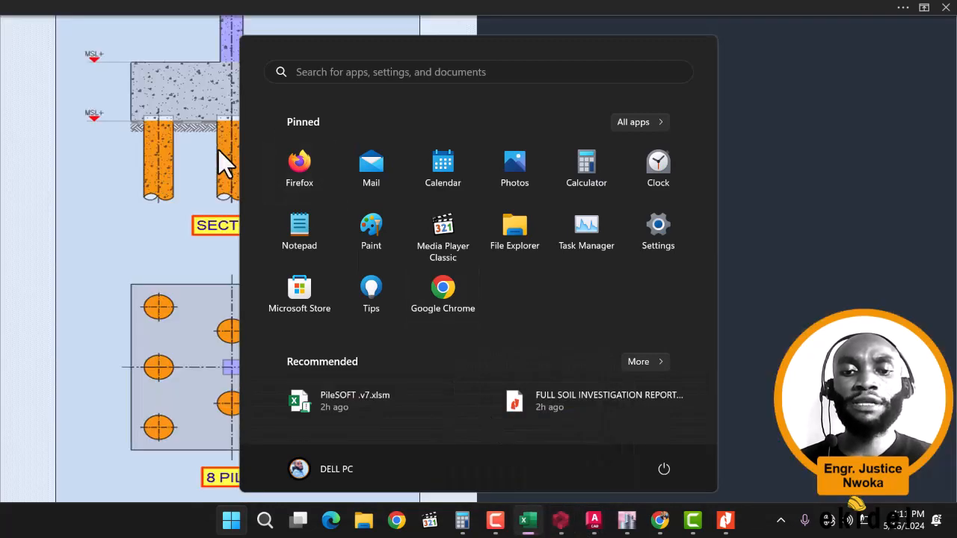
left_click(222, 155)
scroll(225, 146, "up", 10)
scroll(228, 142, "up", 3)
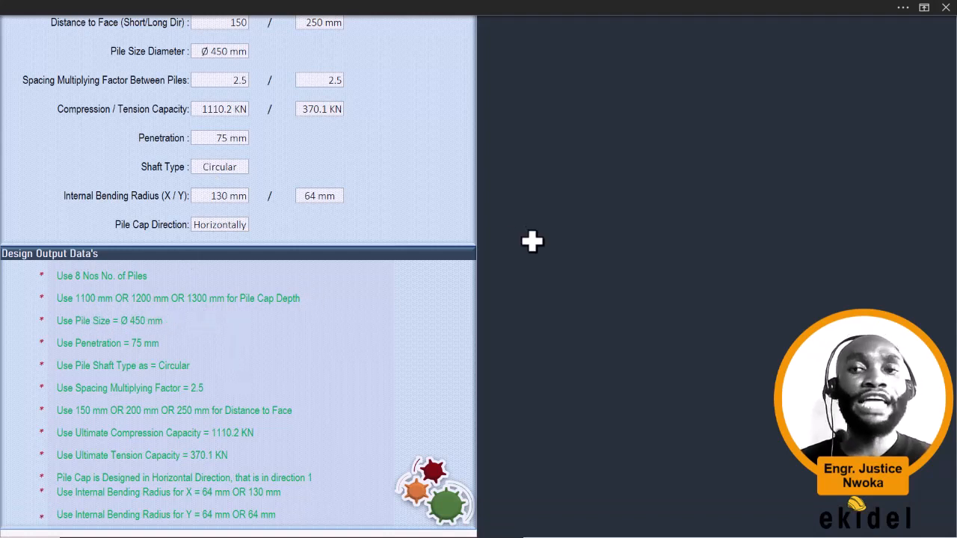
key("super")
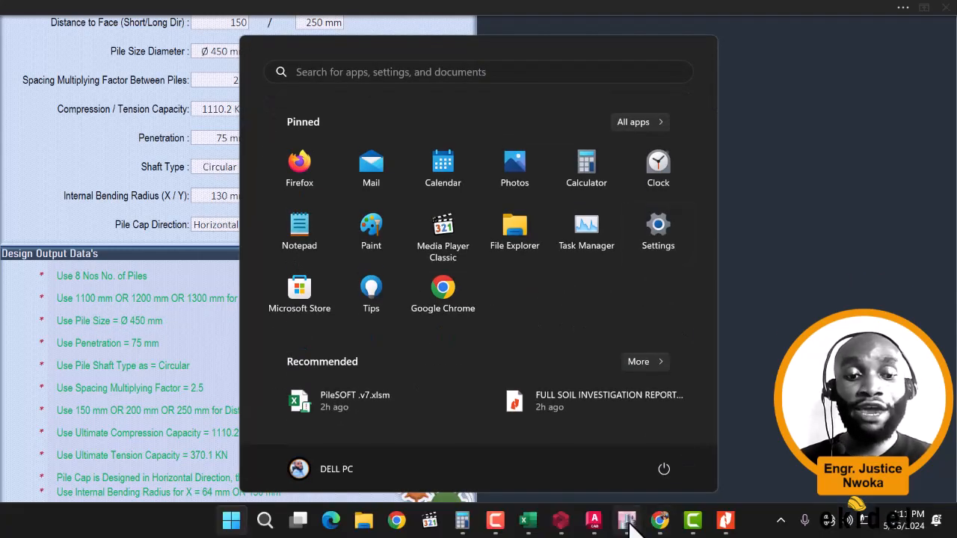
mouse_move(592, 526)
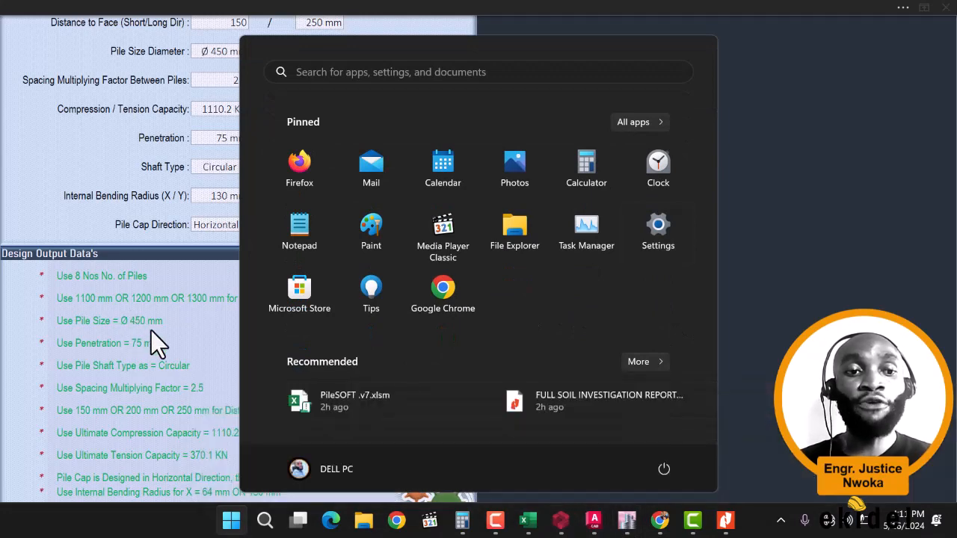
Step: Switch back to ProtaStructure and set the depth of pile cap PC-1C24 to 1300 mm
left_click(566, 527)
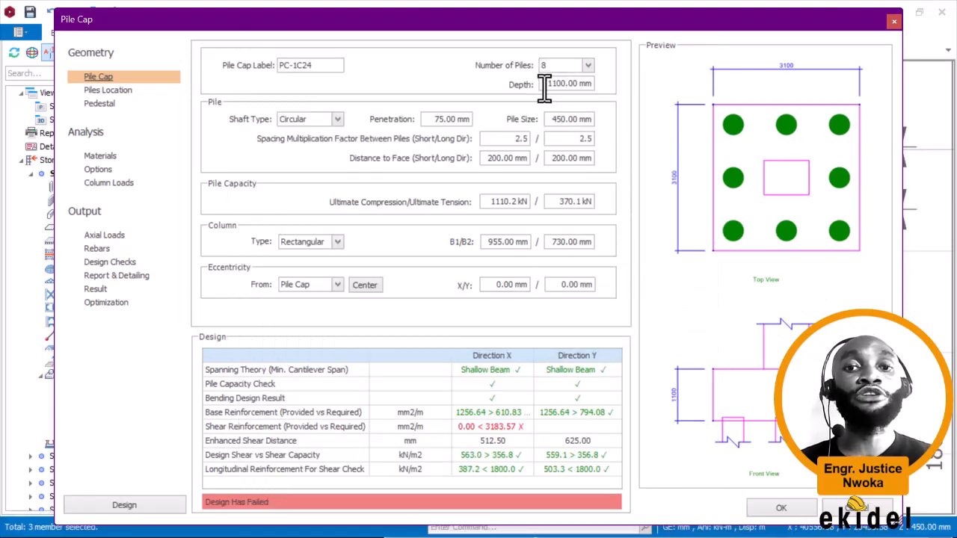
left_click_drag(544, 85, 587, 85)
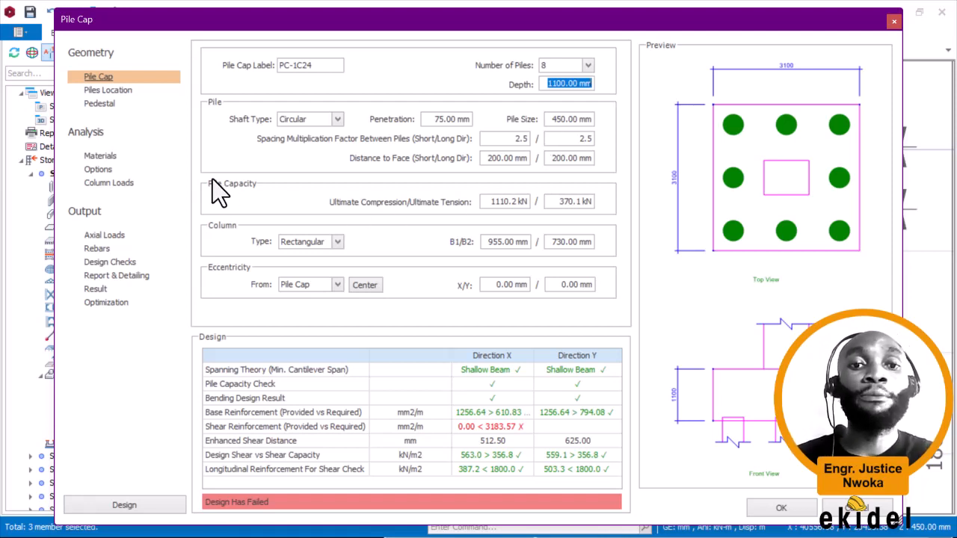
type("1300")
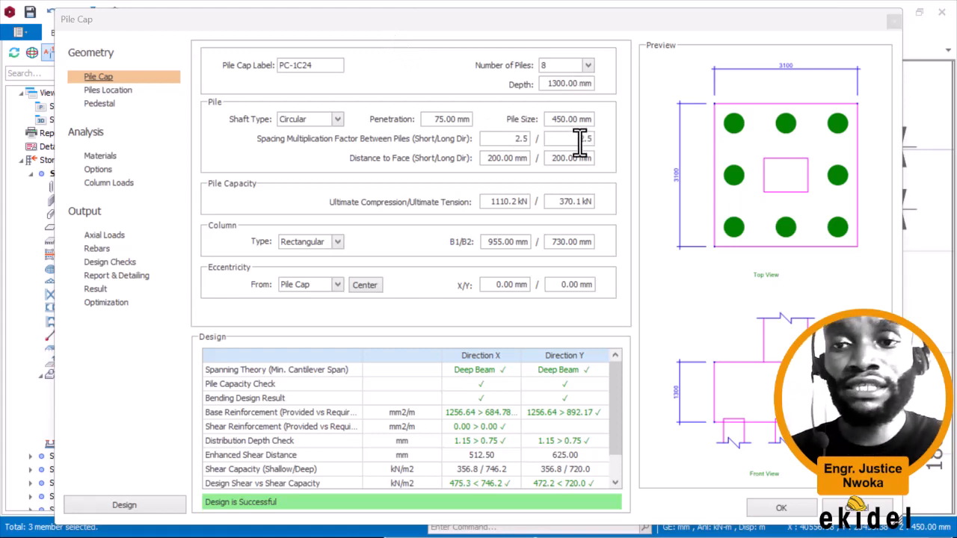
Step: Examine the design results and the detailed design checks of the pile cap
scroll(605, 390, "down", 1)
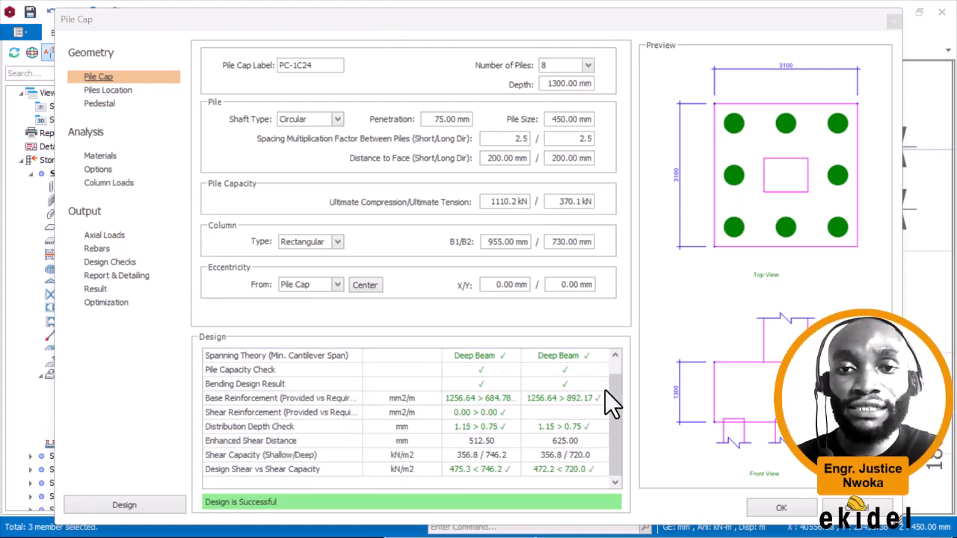
scroll(603, 436, "up", 1)
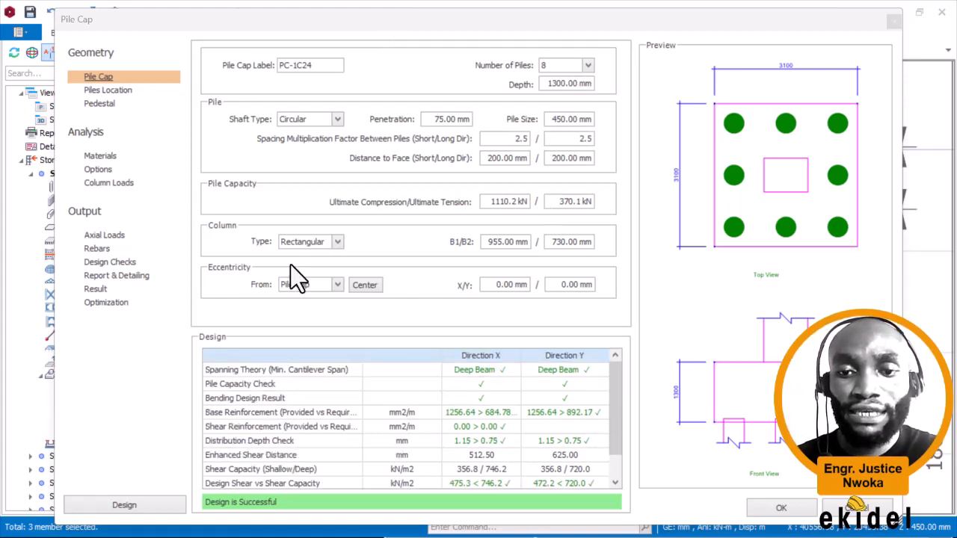
left_click(119, 263)
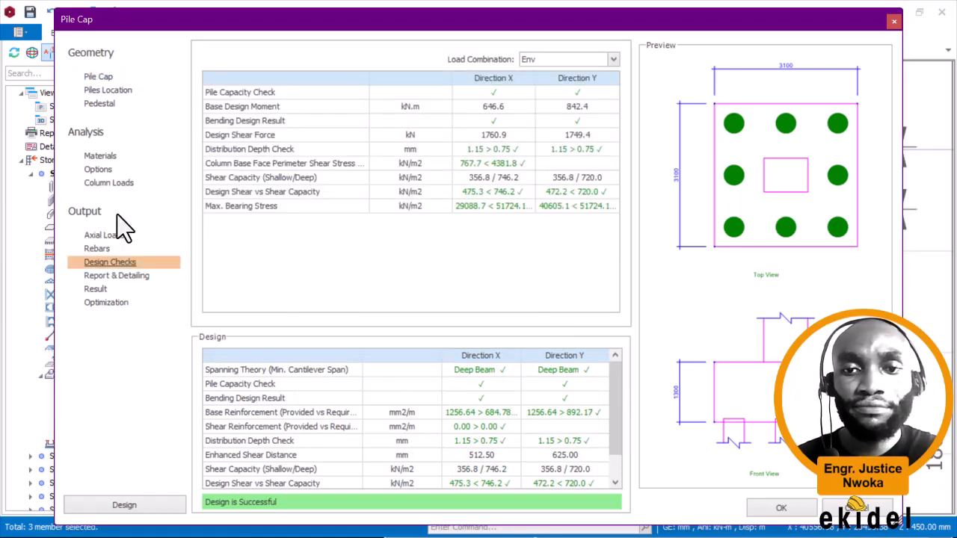
Step: Set the diameter of the pile cap's base reinforcement bars to 16 mm in both X and Y directions
left_click(105, 249)
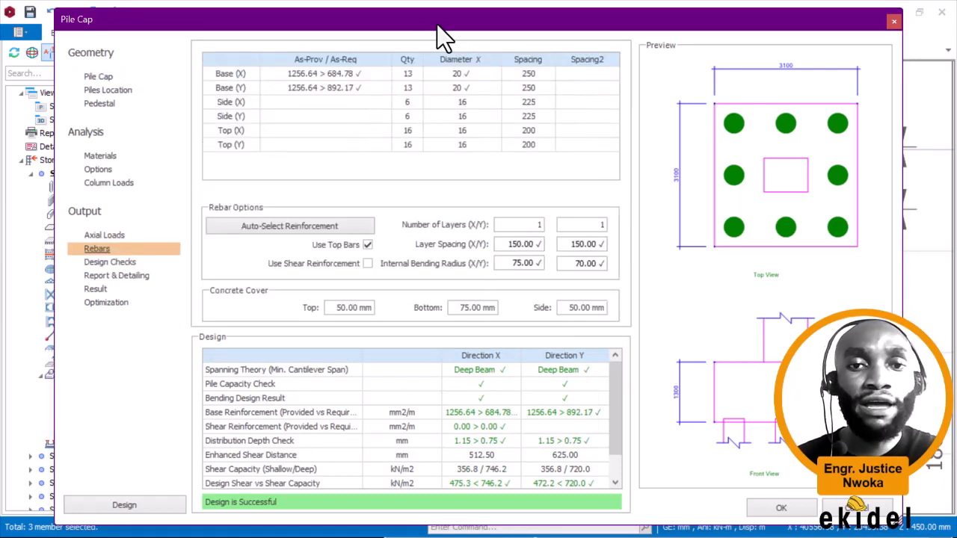
left_click(480, 77)
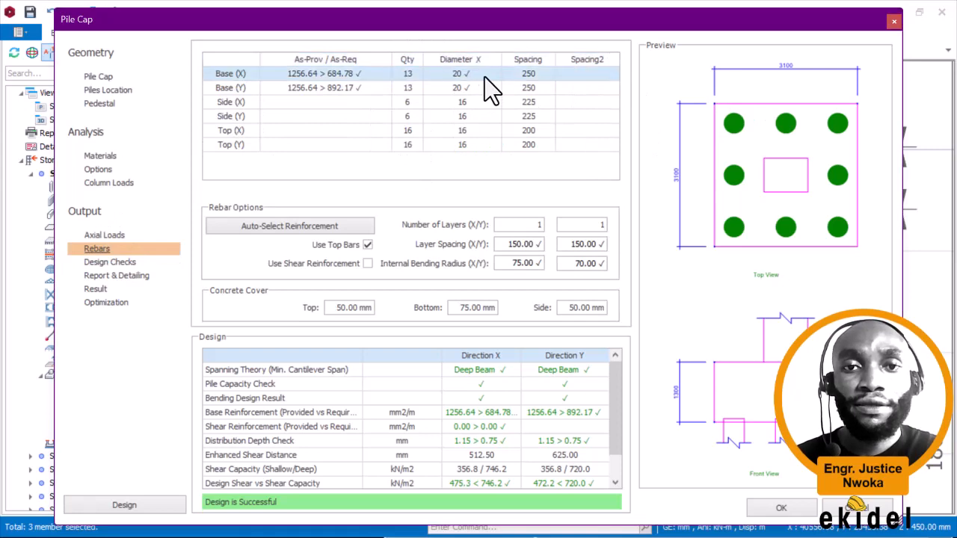
left_click(494, 73)
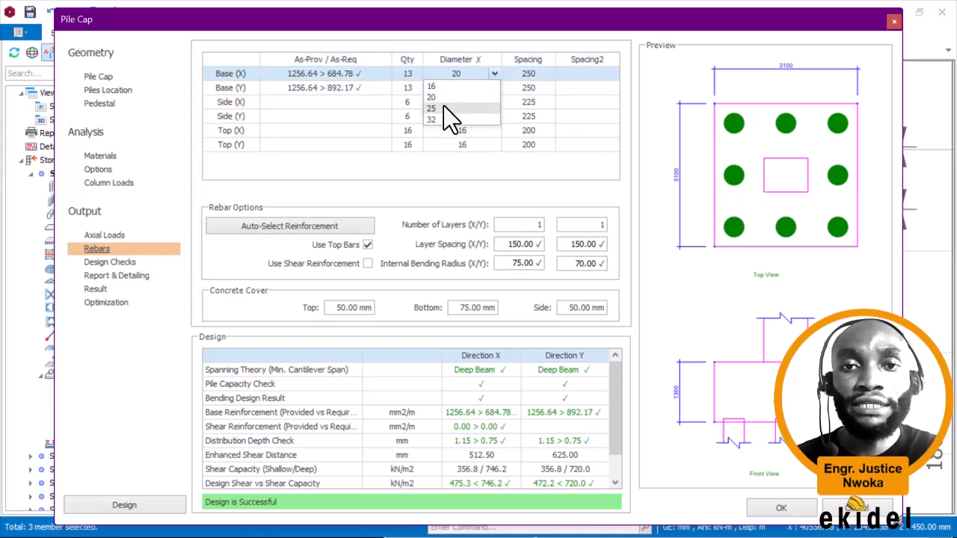
left_click(442, 88)
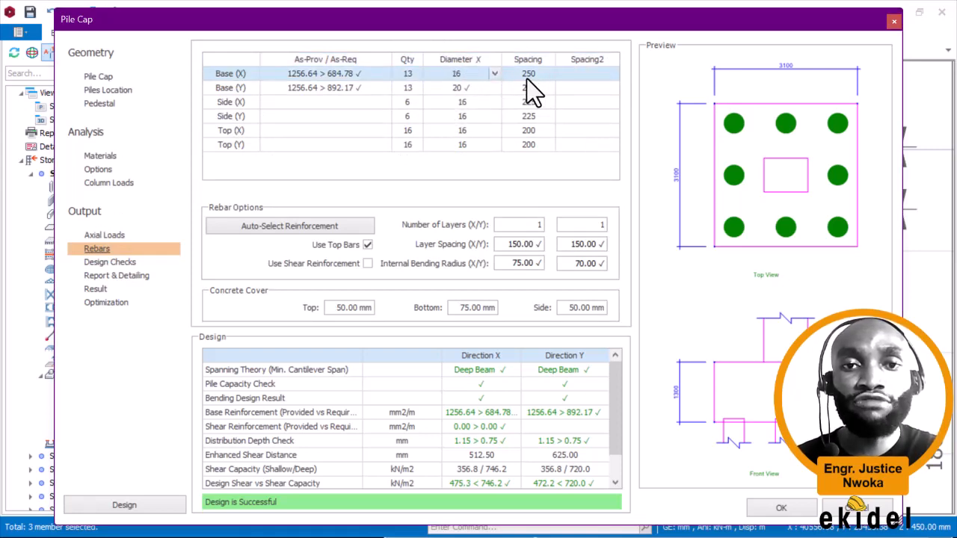
left_click(480, 91)
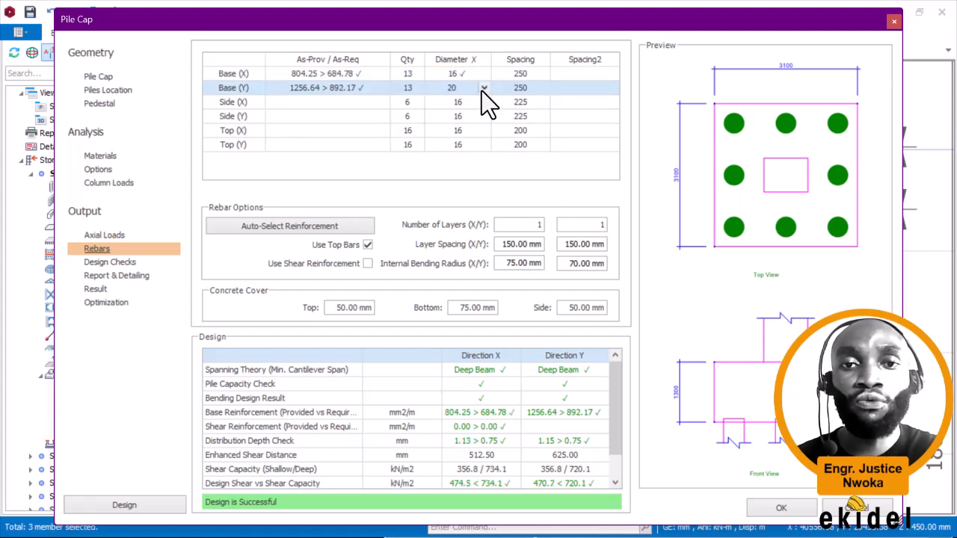
left_click(483, 89)
left_click(461, 101)
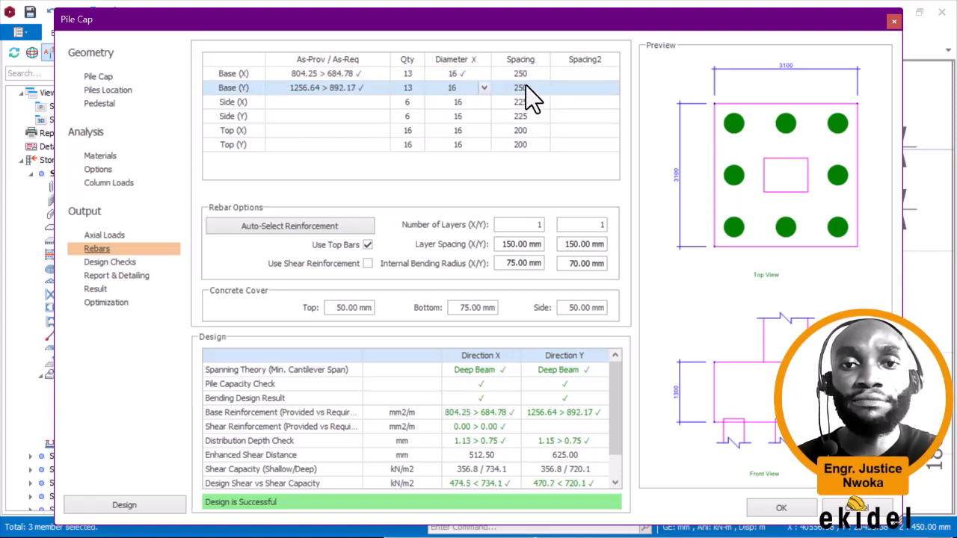
Step: Set the spacing of the Base (Y) reinforcement bars to 175 mm
left_click(526, 87)
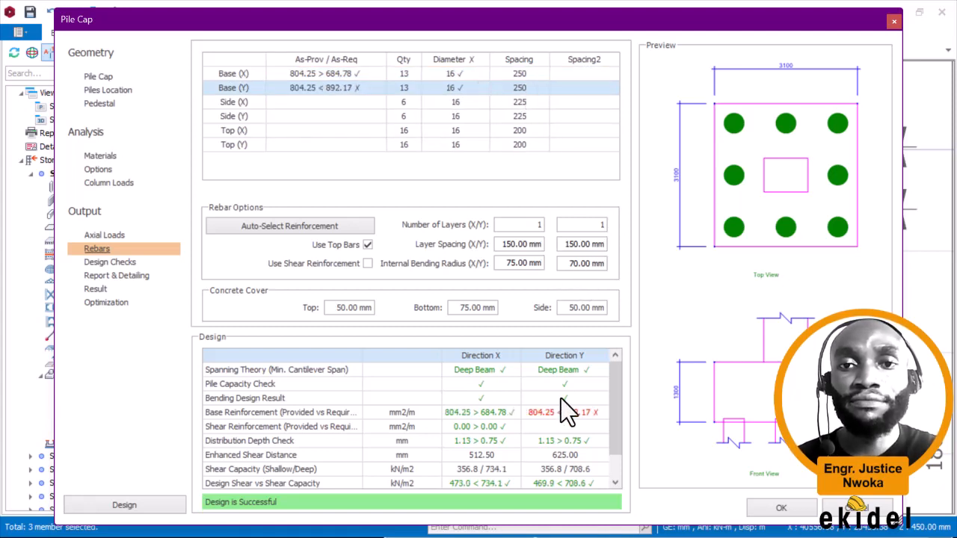
left_click(525, 88)
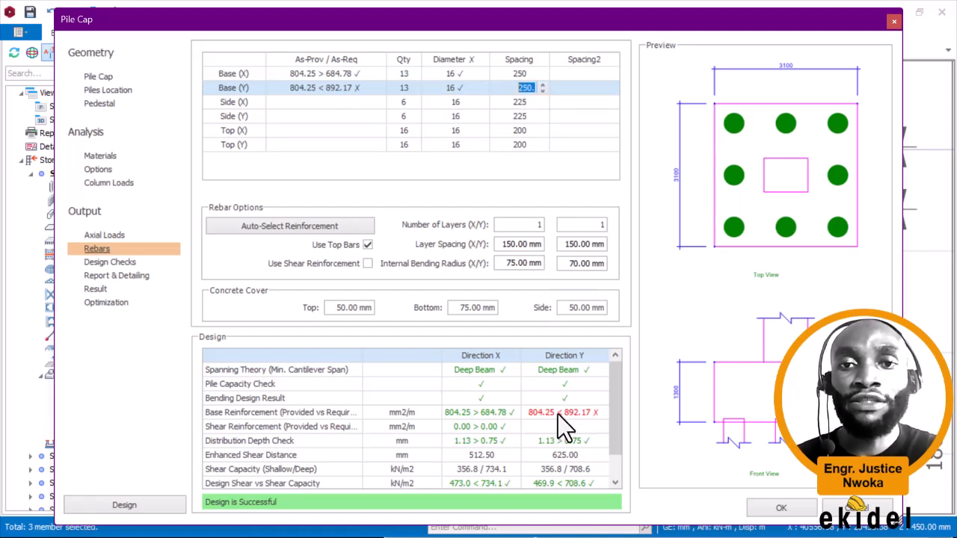
type("1")
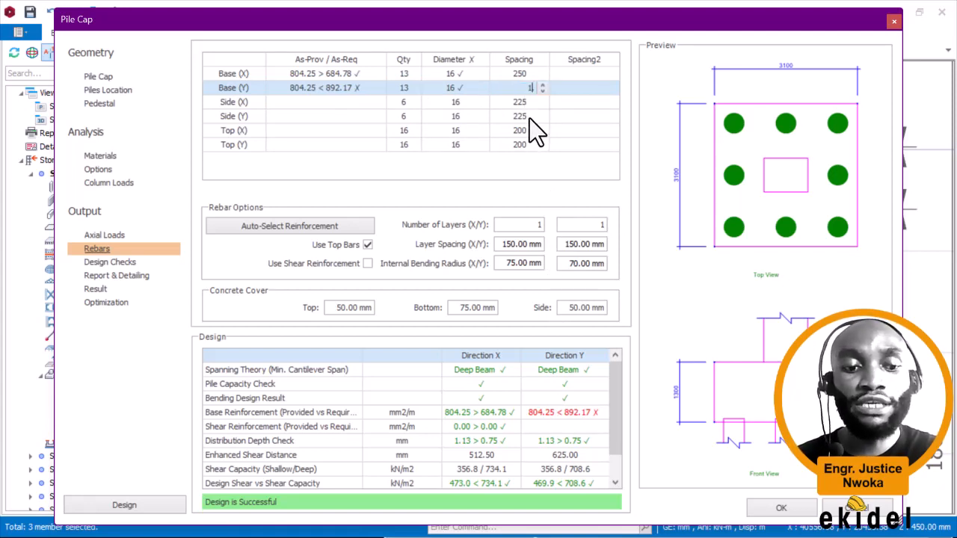
type(",750.")
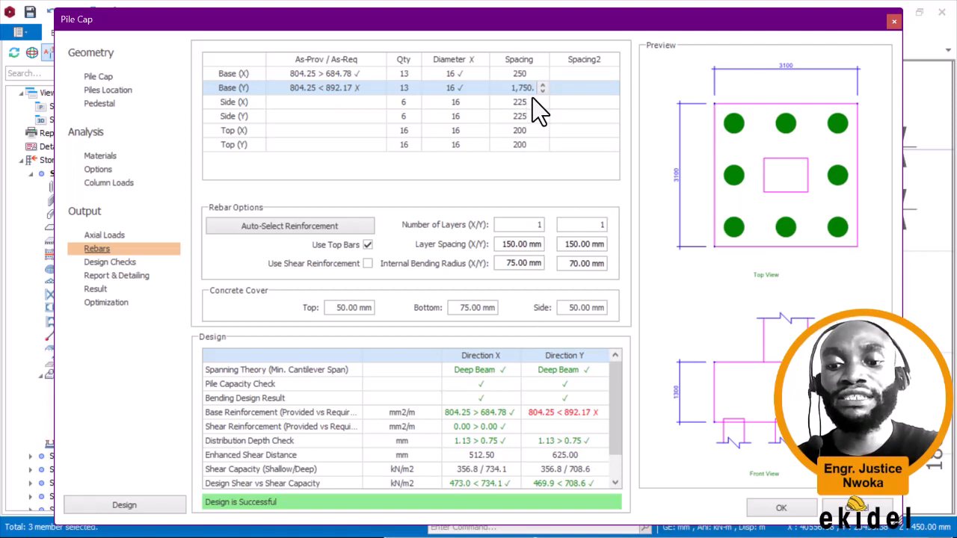
left_click(522, 78)
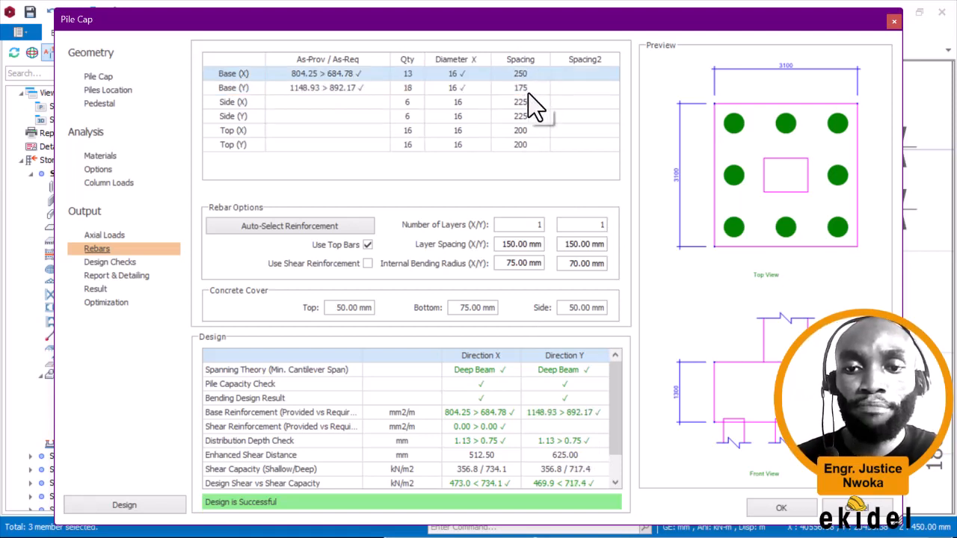
Step: Set the base bar spacing to 200 mm in both X and Y directions and review the design checks
left_click(528, 91)
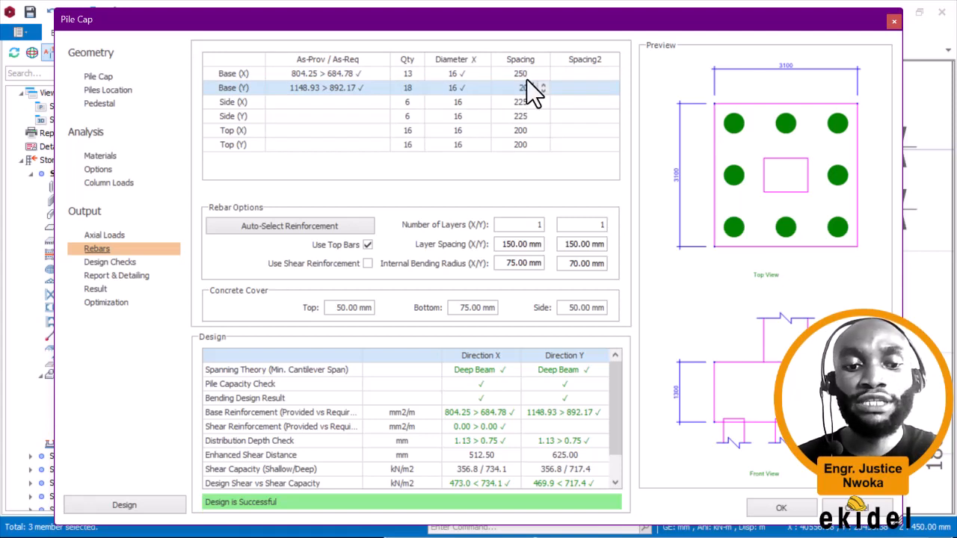
type("200")
left_click(528, 75)
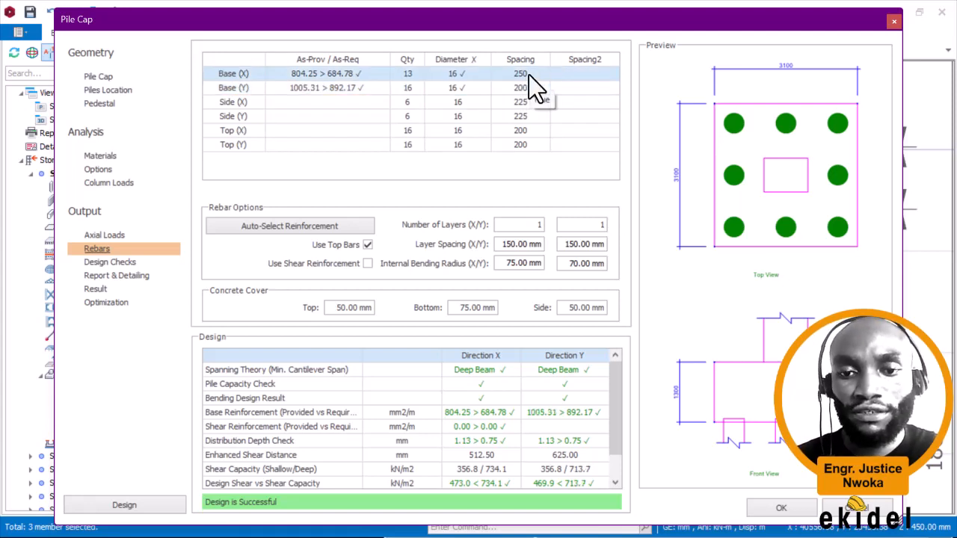
left_click(528, 75)
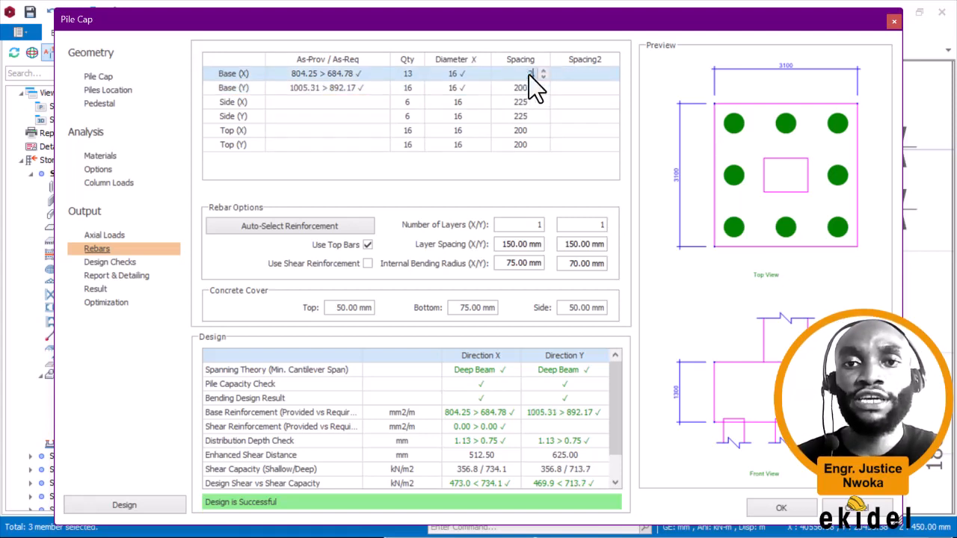
type("200")
left_click(519, 91)
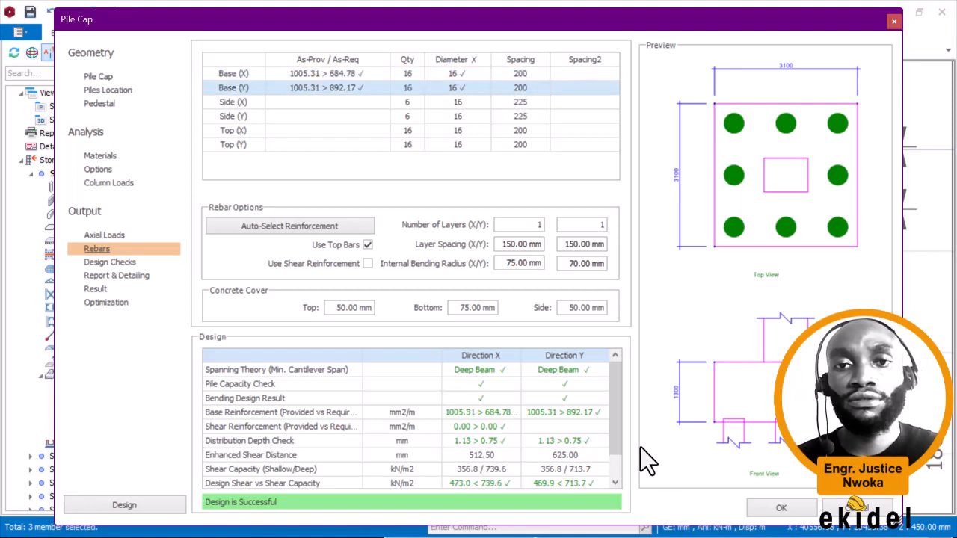
mouse_move(613, 389)
left_mouse_down()
mouse_move(621, 454)
mouse_move(614, 381)
left_mouse_up()
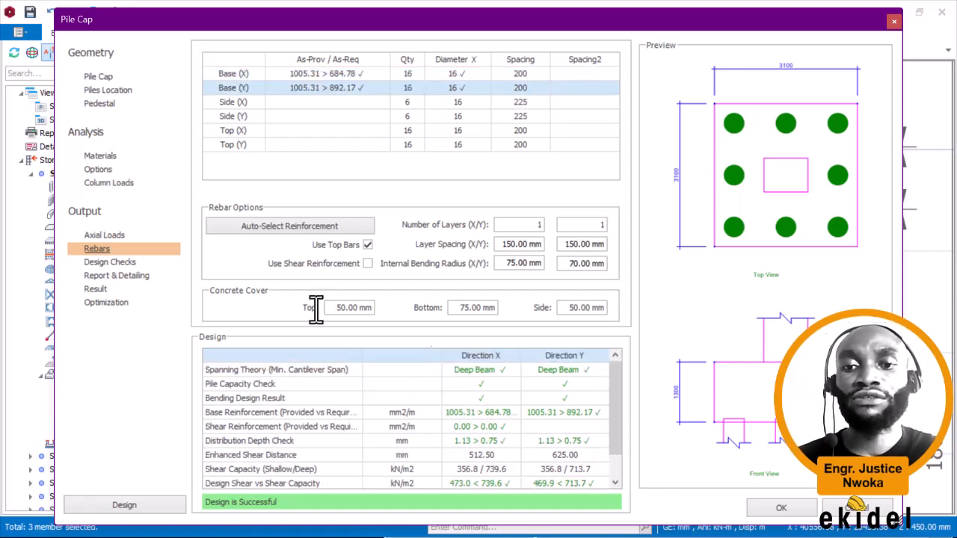
left_click(116, 262)
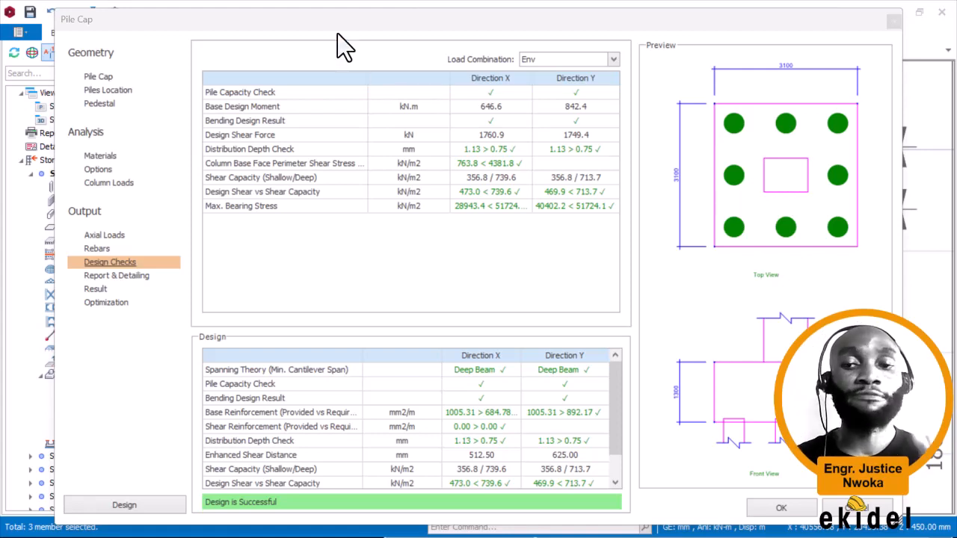
Step: Change the pile cap label to PC-Type 8 and accept the pile cap design
left_click(99, 78)
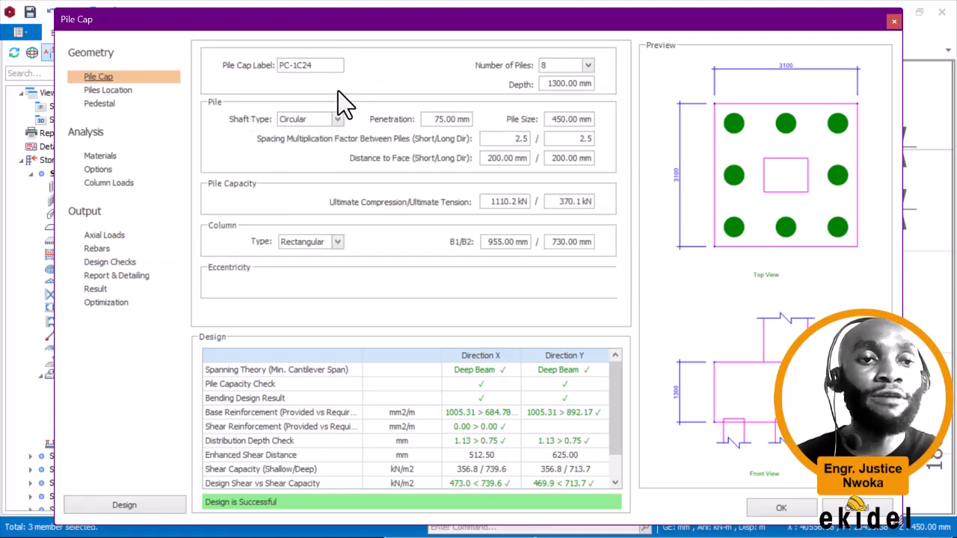
left_click(327, 72)
key("BackSpace")
key("BackSpace")
key("BackSpace")
key("BackSpace")
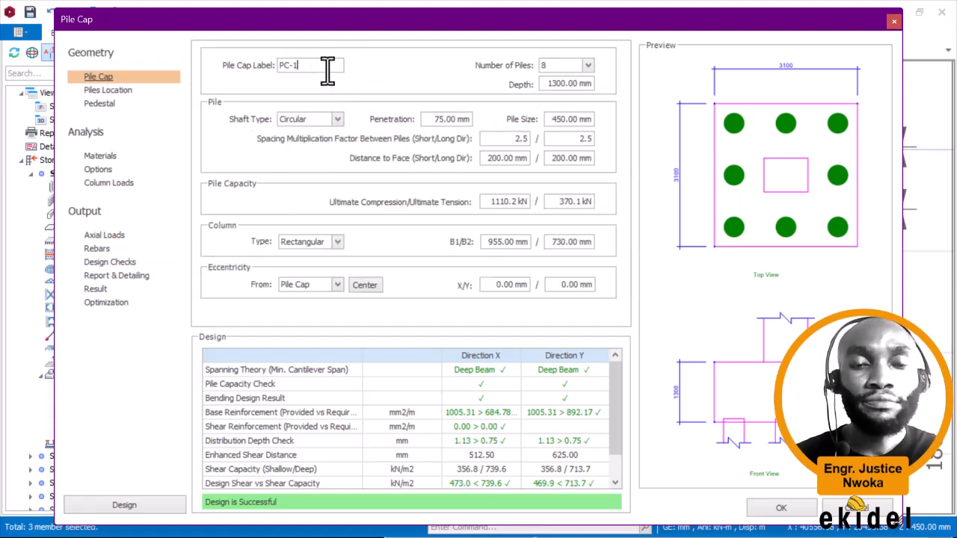
type("TYPE")
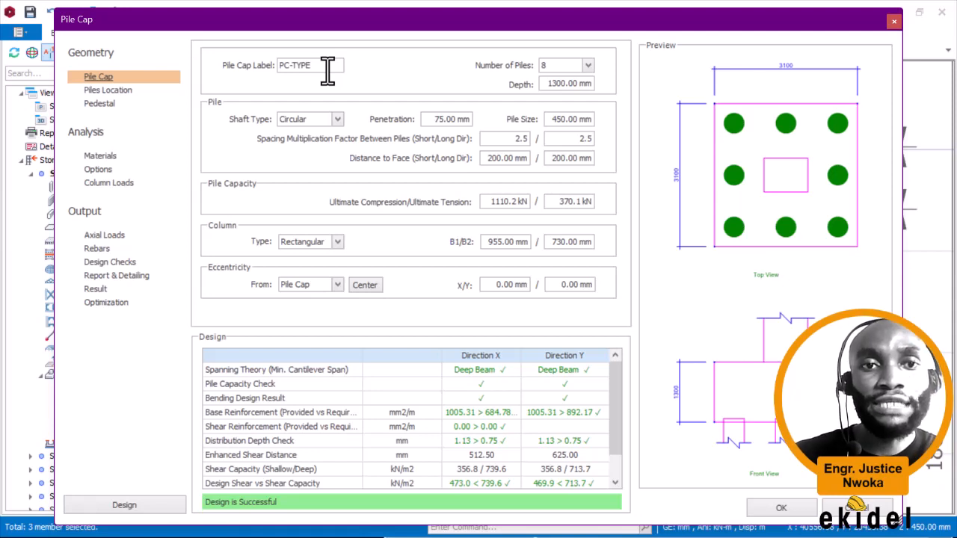
key("BackSpace")
key("BackSpace")
key("BackSpace")
type("yp")
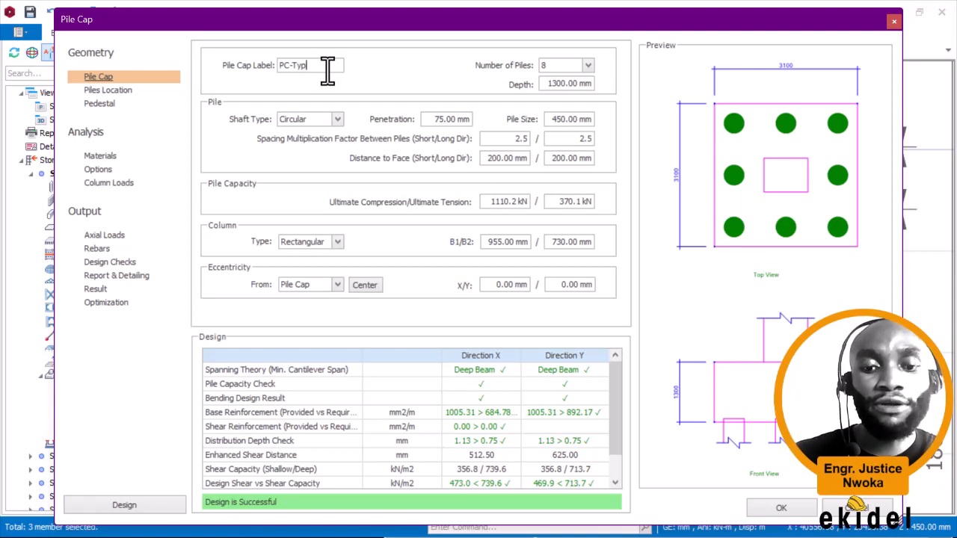
type("e 8")
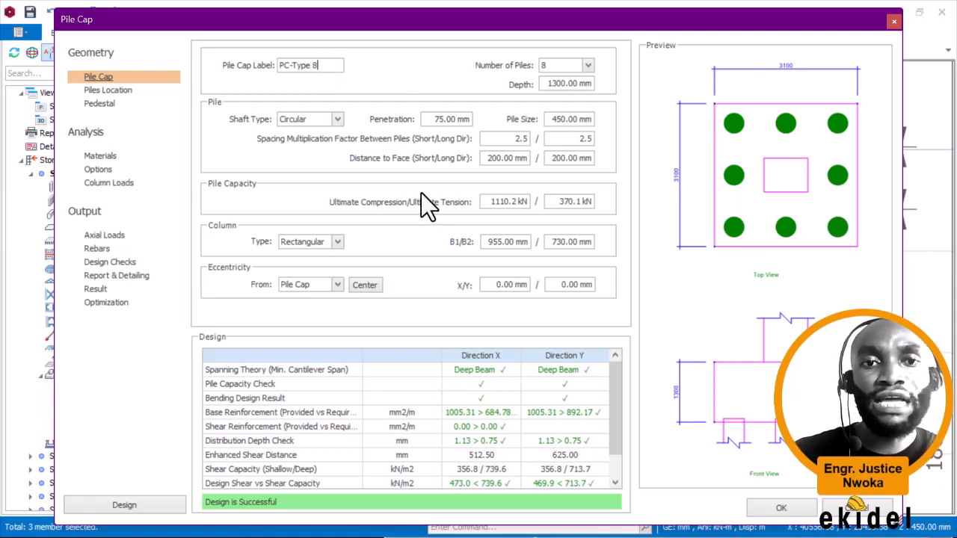
left_click(778, 508)
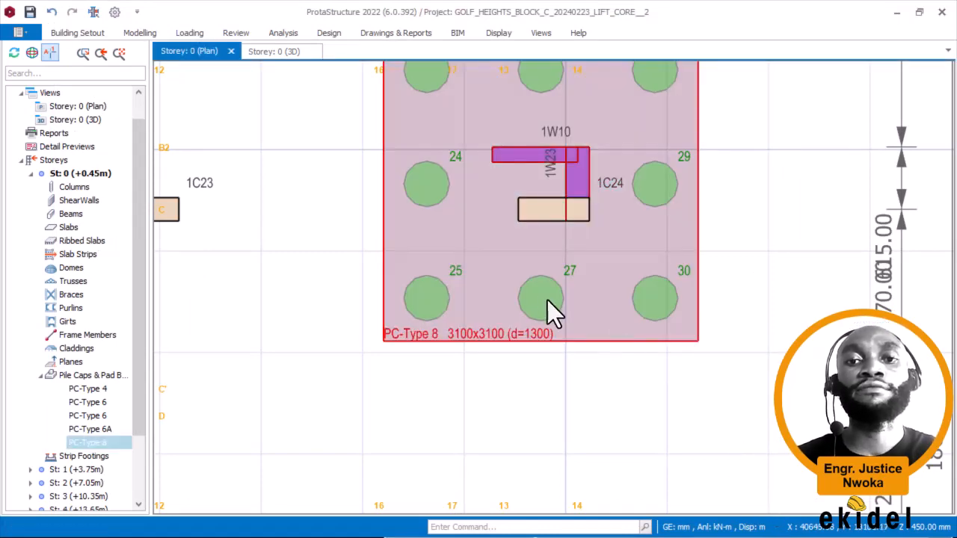
Step: Examine the layout of the designed pile caps across the Storey 0 plan and open the storey's 3D view
scroll(629, 351, "down", 5)
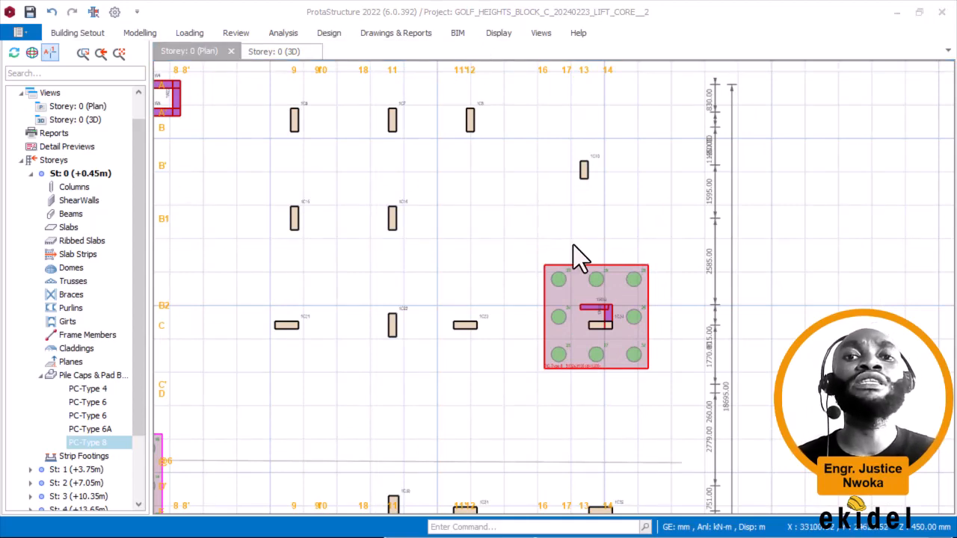
scroll(573, 247, "down", 3)
middle_click_drag(526, 207, 703, 208)
scroll(695, 290, "down", 1)
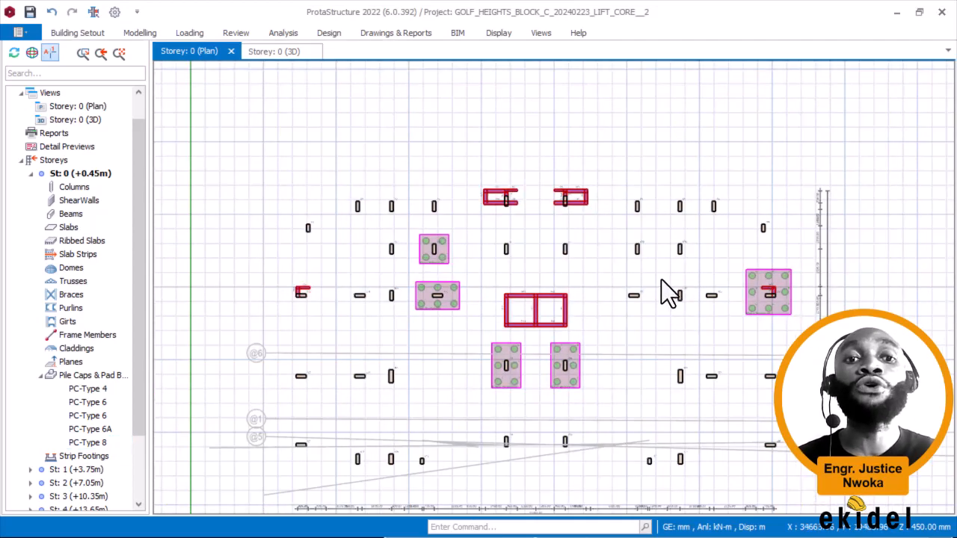
scroll(591, 404, "up", 1)
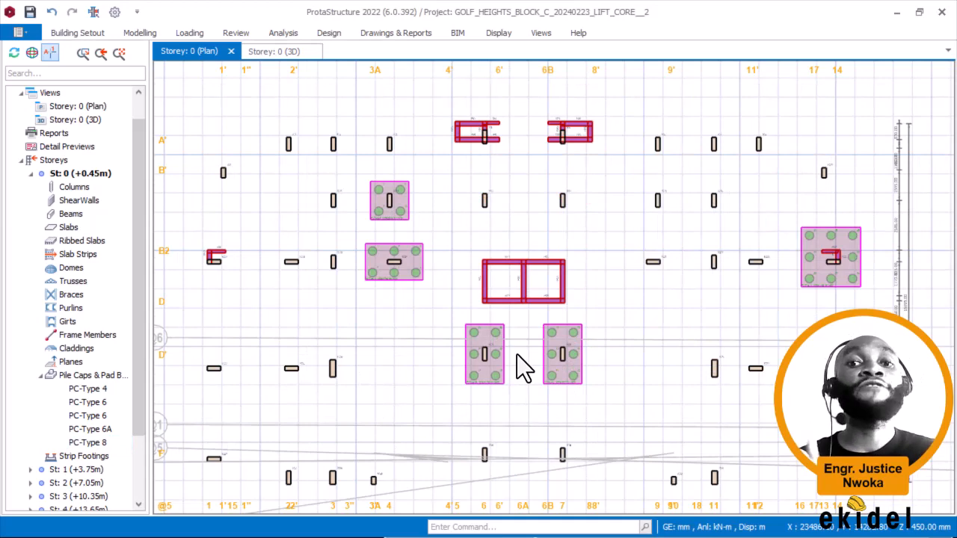
middle_click_drag(418, 356, 468, 335)
scroll(408, 279, "up", 1)
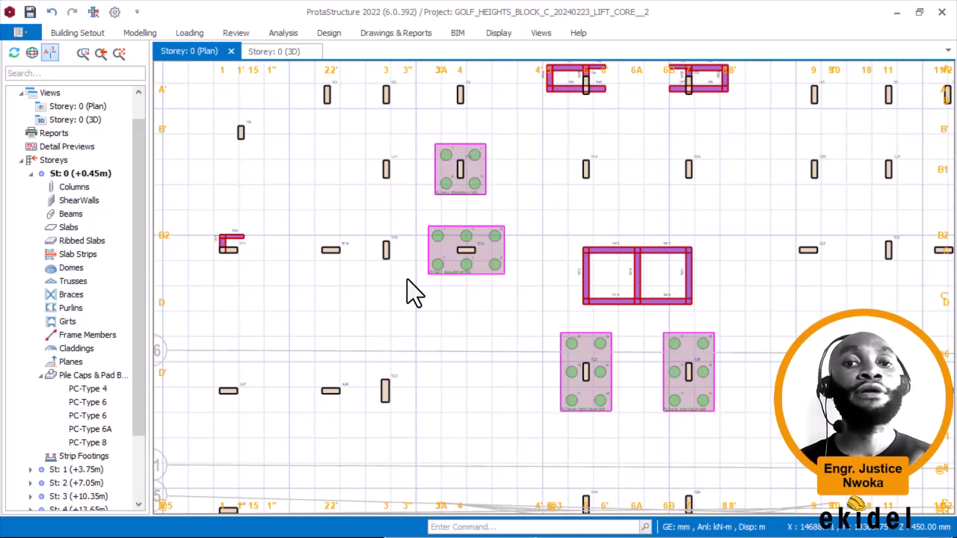
left_click(278, 51)
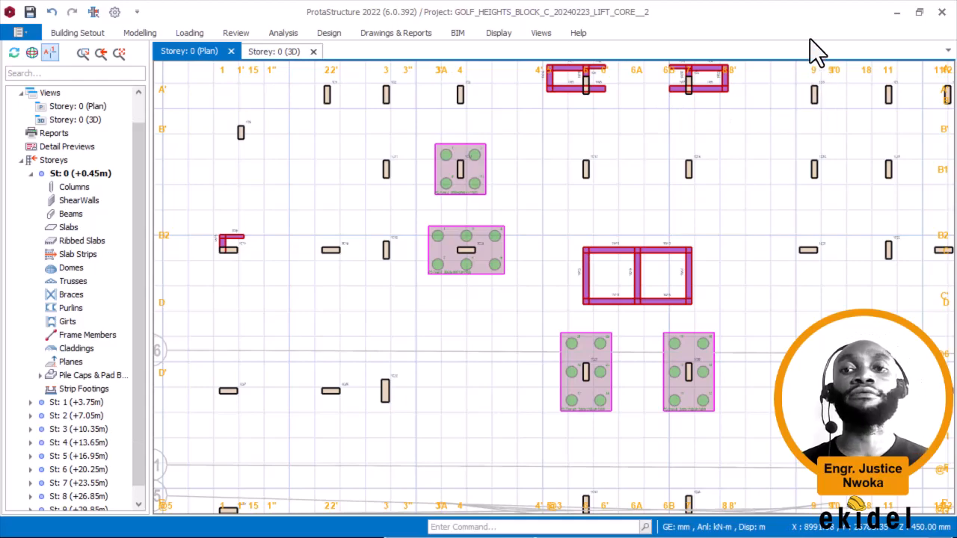